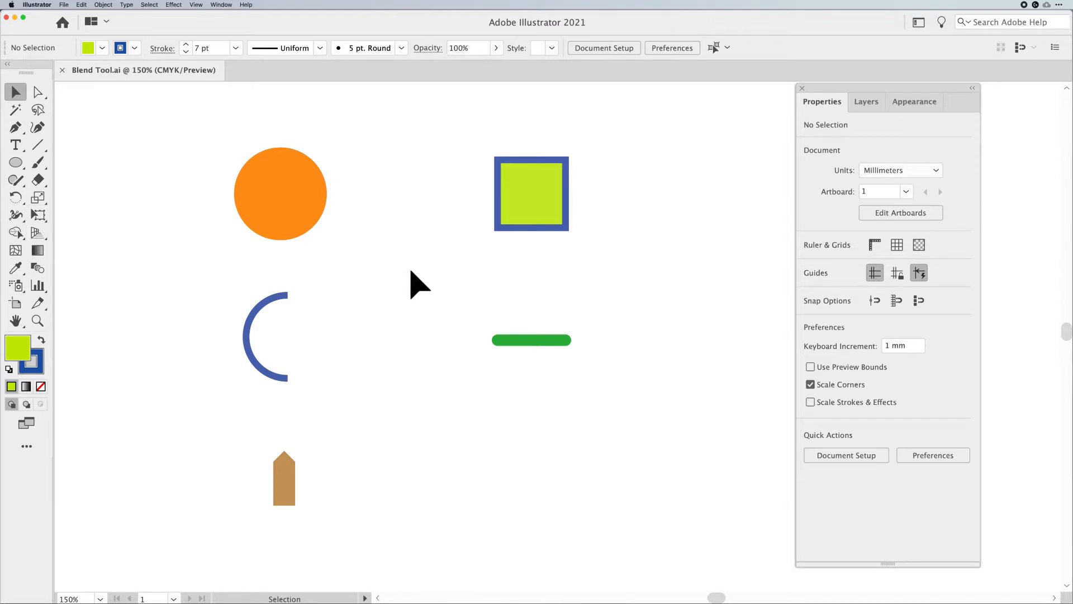
Select the orange circle and the green square together and set the blend options spacing to Smooth Color
click(307, 200)
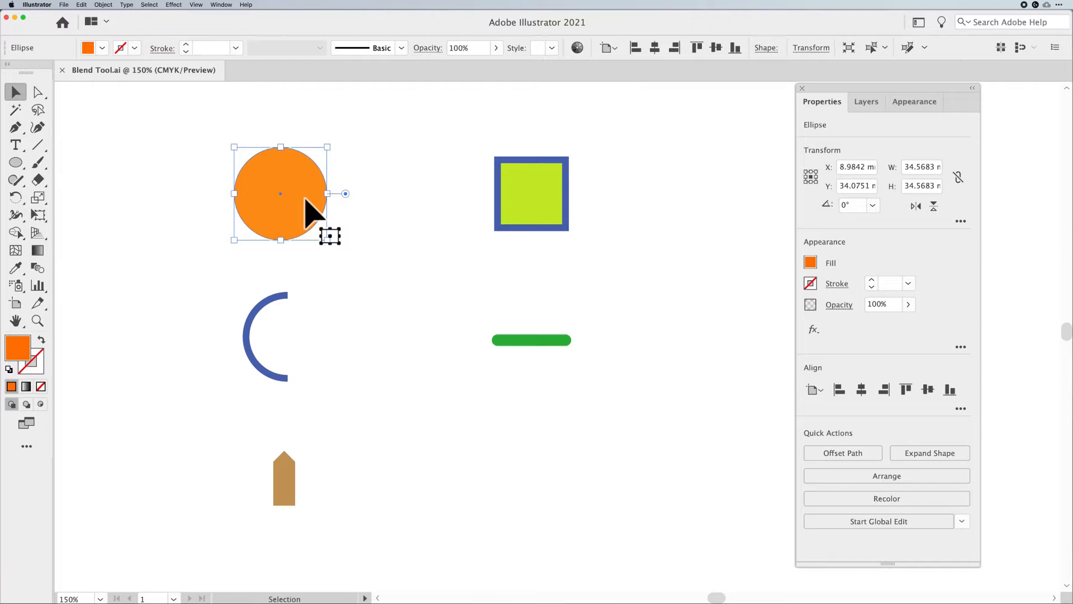
drag(186, 155, 568, 221)
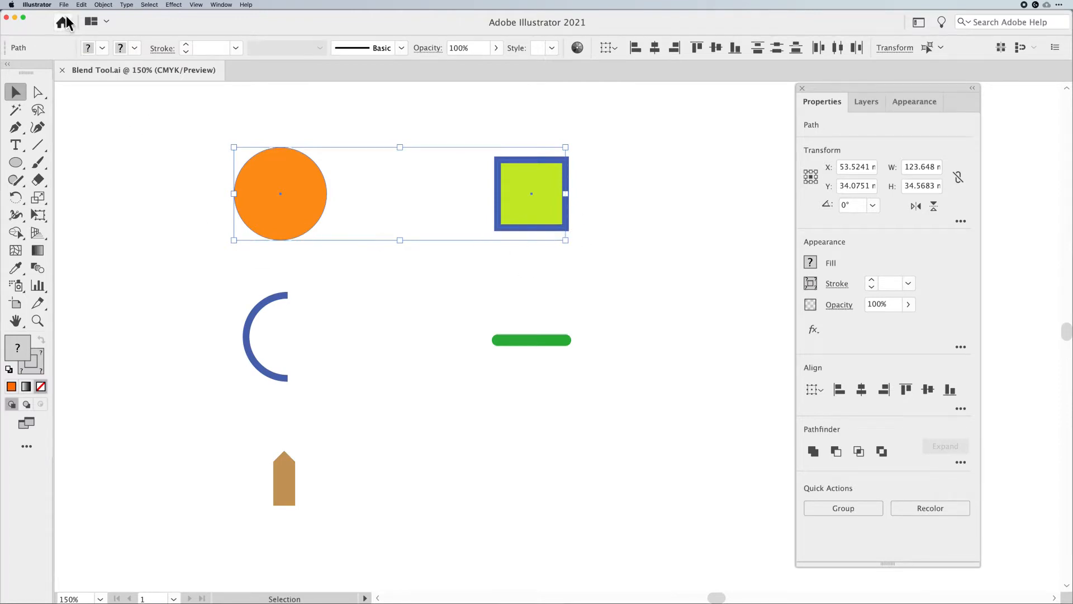
click(103, 5)
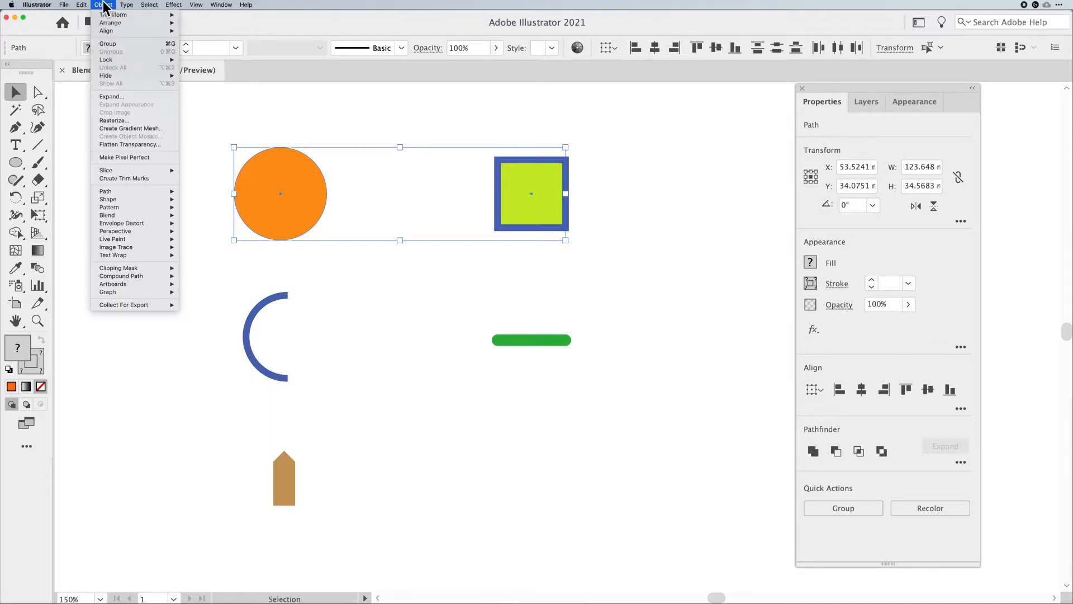
mouse_move(112, 215)
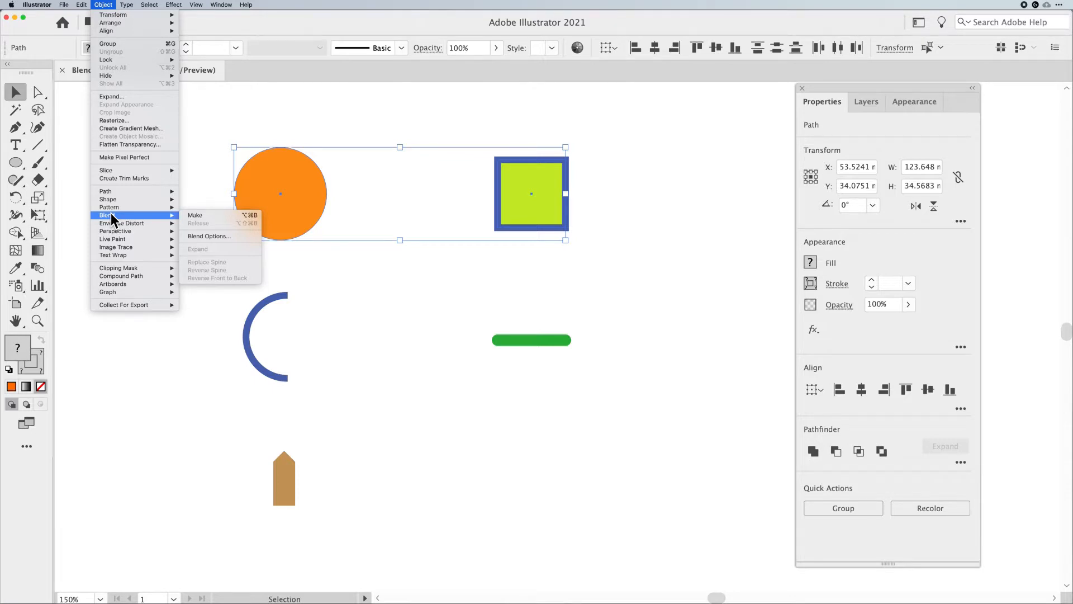
click(205, 236)
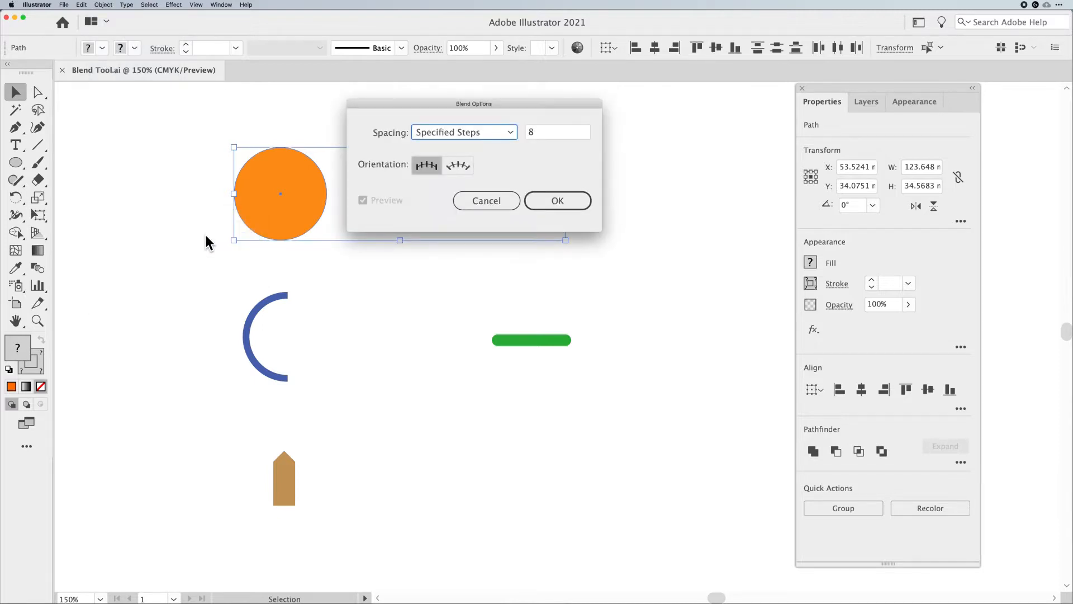
drag(465, 102, 492, 146)
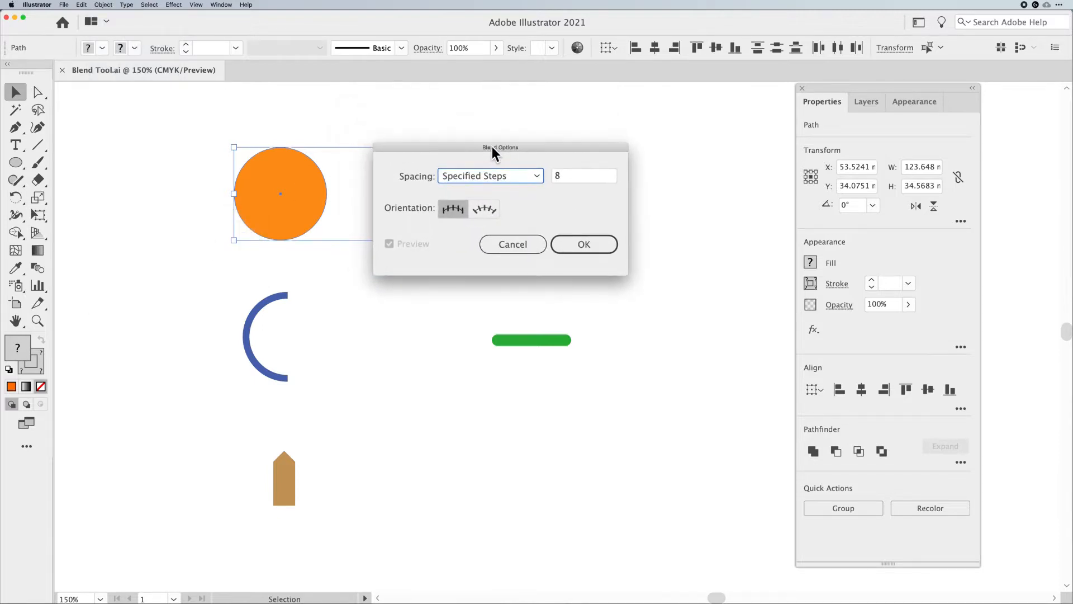
click(535, 174)
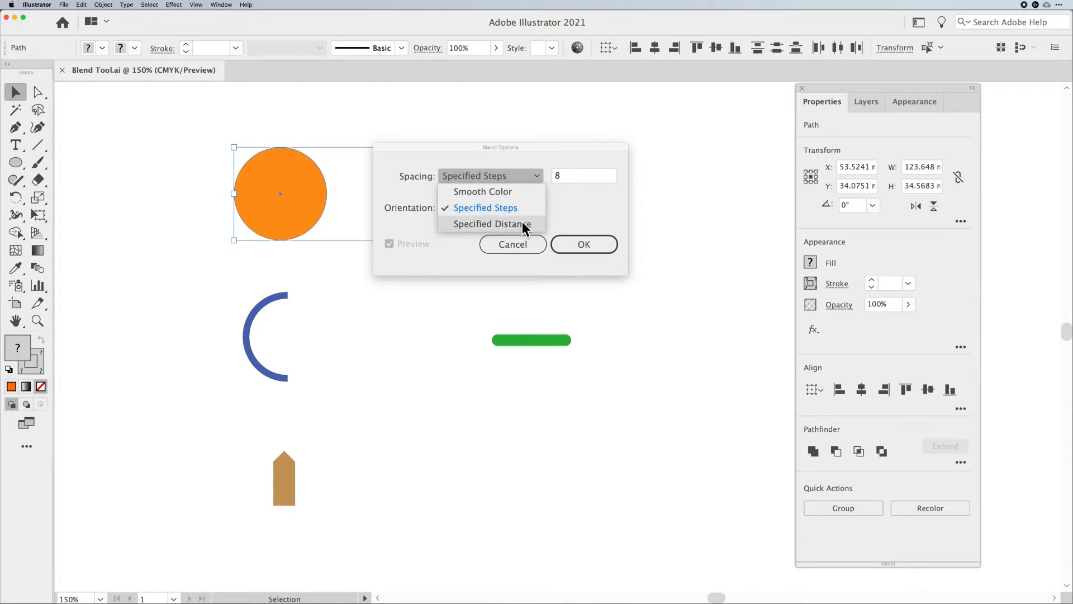
click(515, 187)
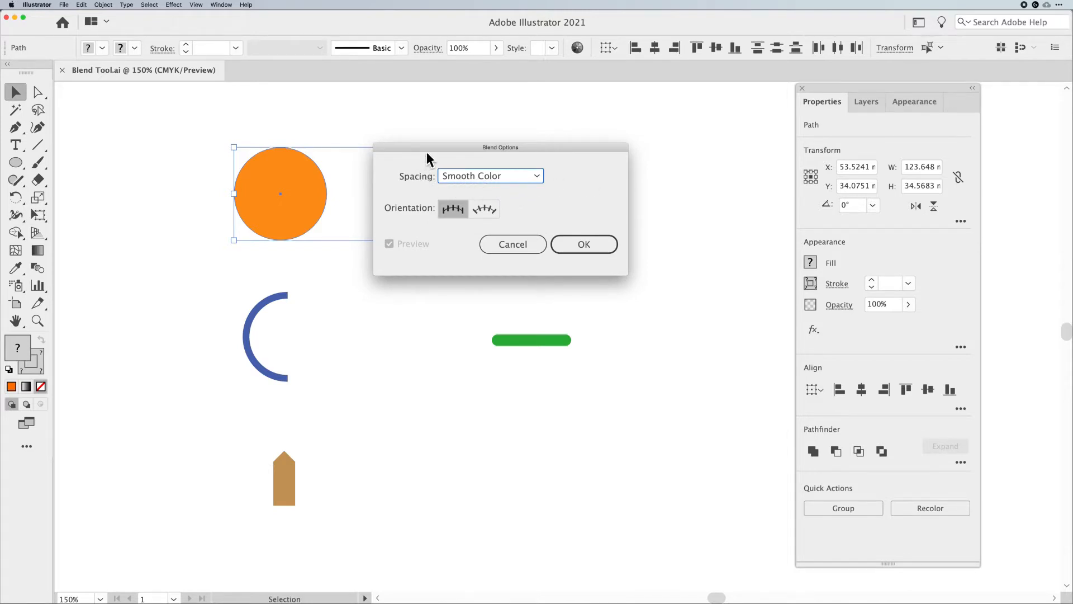
drag(431, 152, 433, 254)
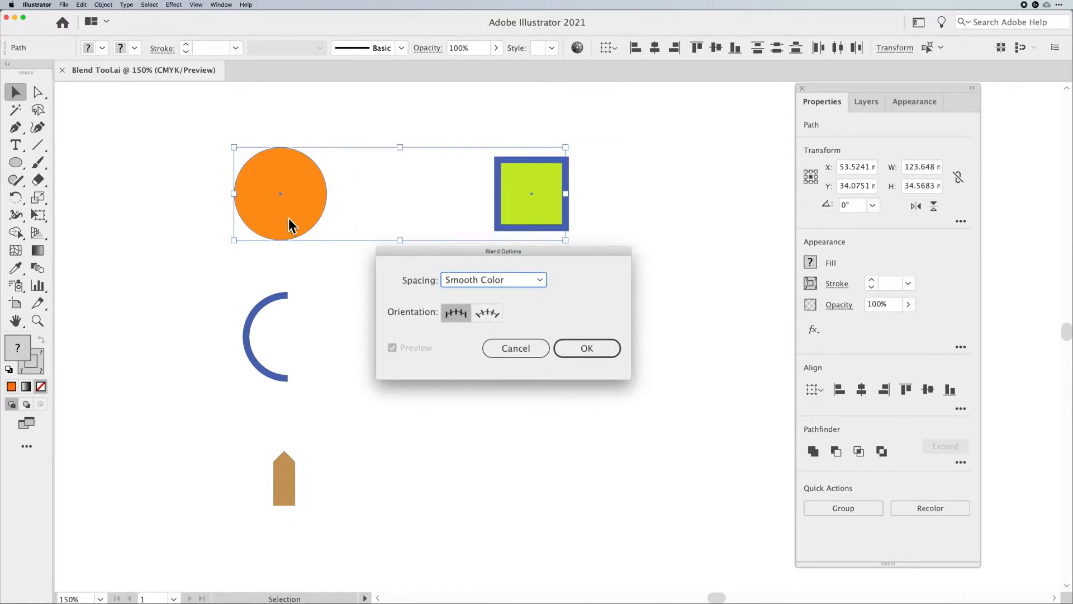
click(599, 350)
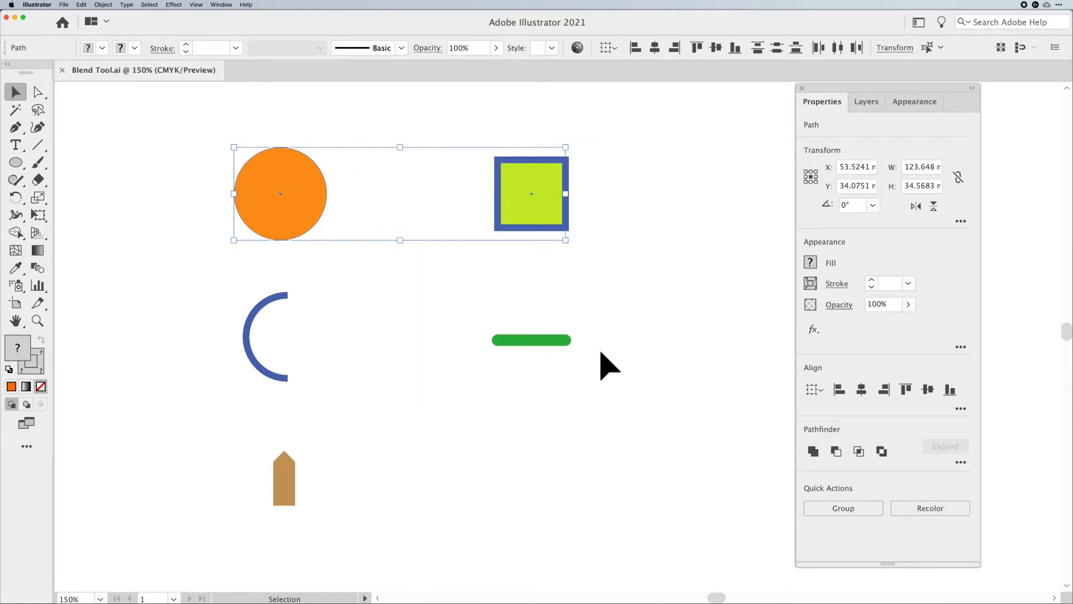
Make a blend between the selected circle and square
click(103, 5)
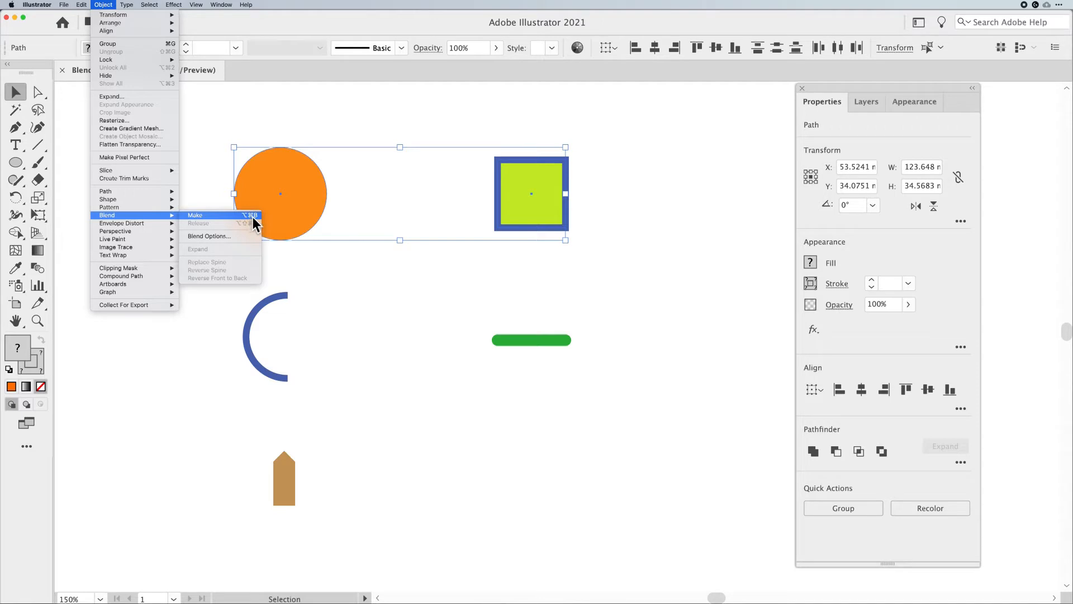
click(227, 214)
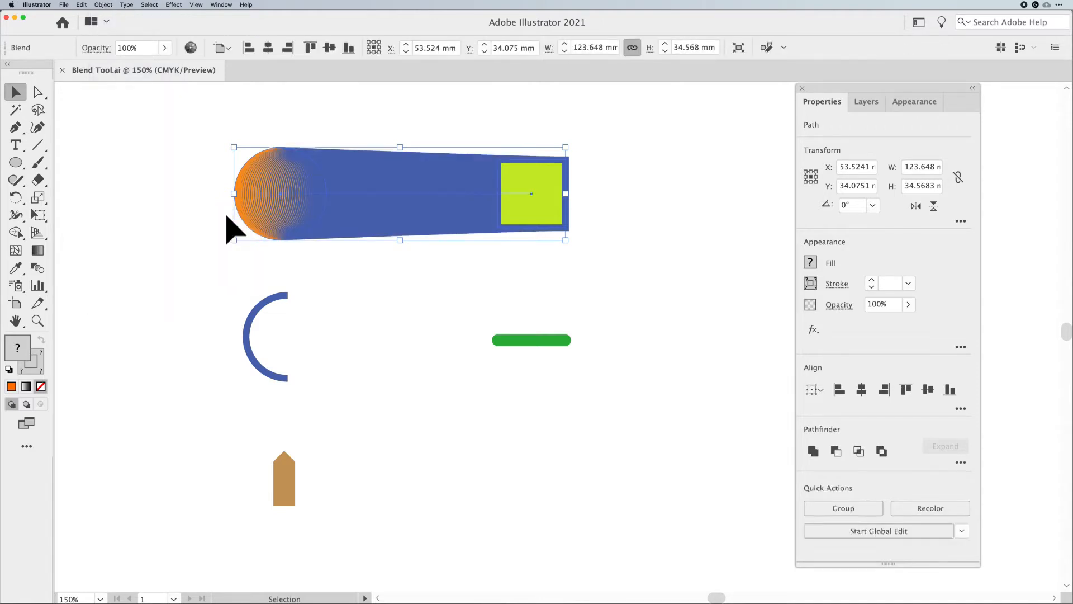
click(407, 291)
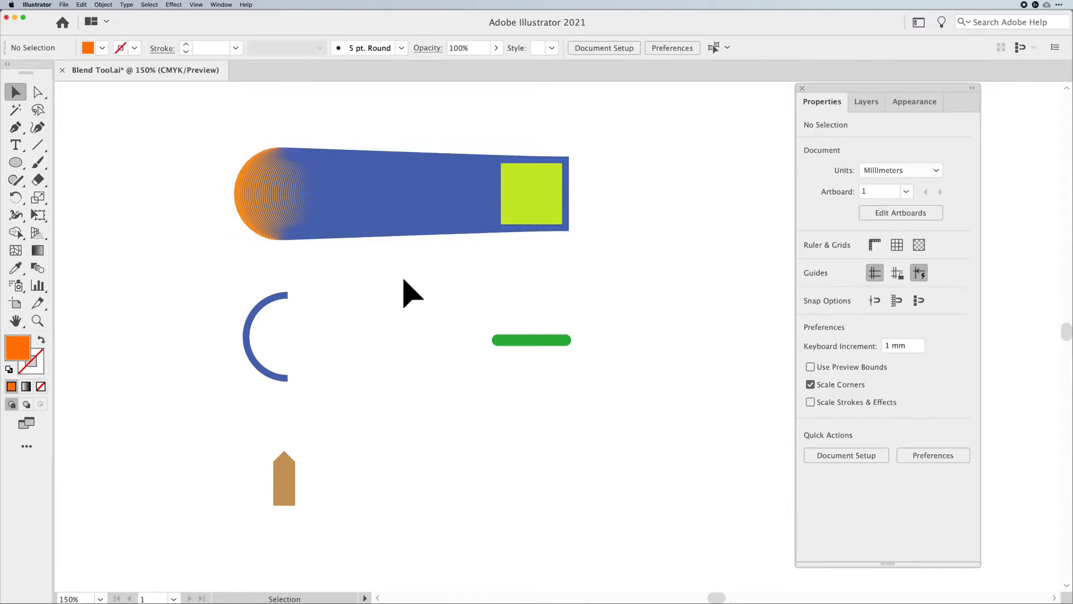
Select the blended object and nudge it slightly upward
click(270, 211)
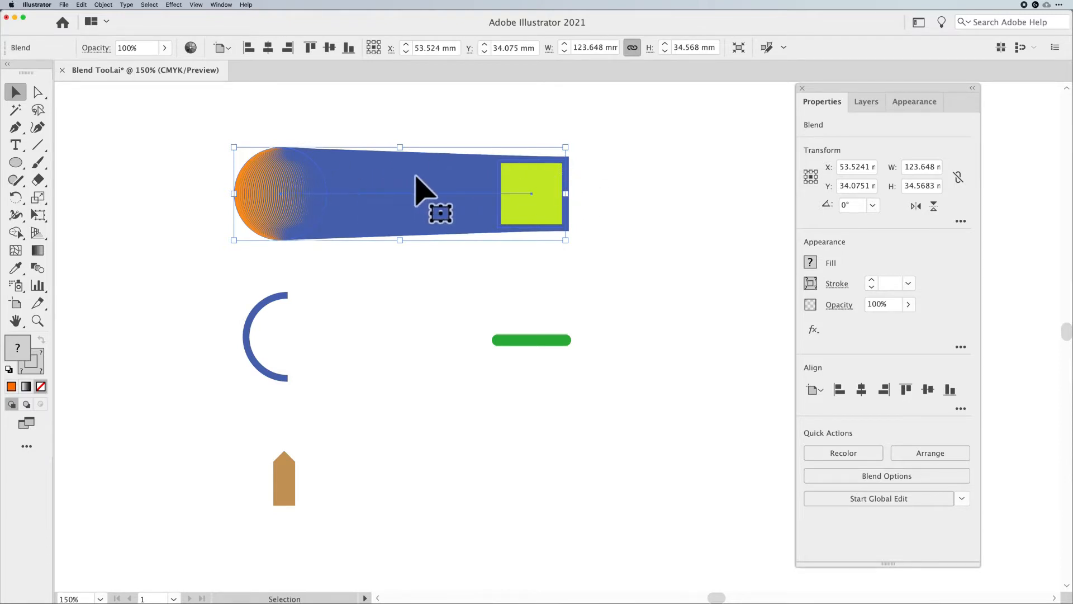
click(644, 176)
mouse_move(516, 182)
mouse_down()
mouse_move(533, 179)
mouse_move(520, 180)
mouse_up()
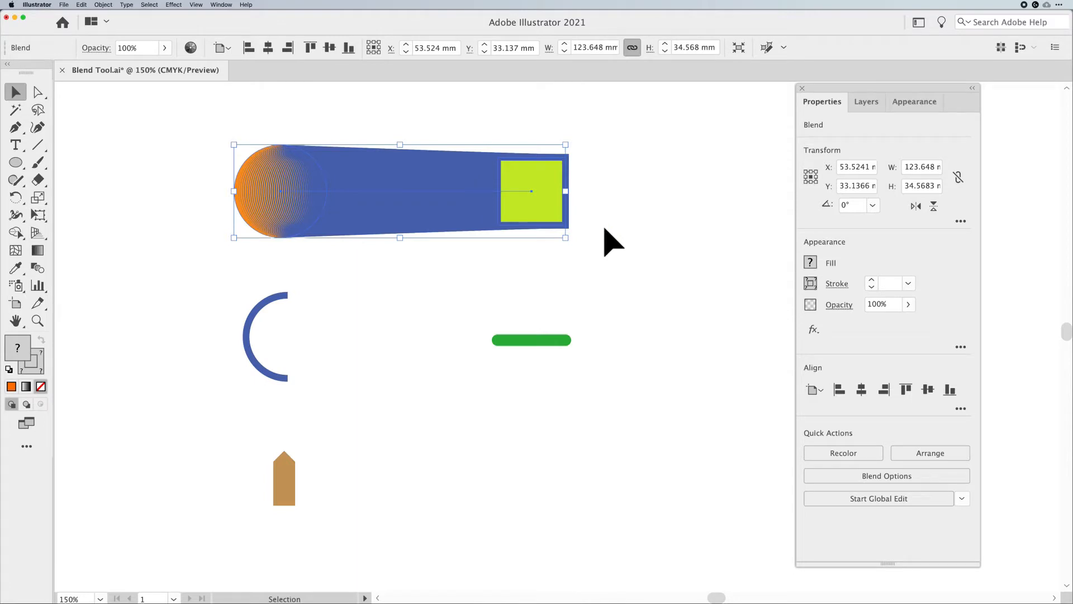
Switch to Outline view to examine the blend's spine, then return to Preview
click(193, 5)
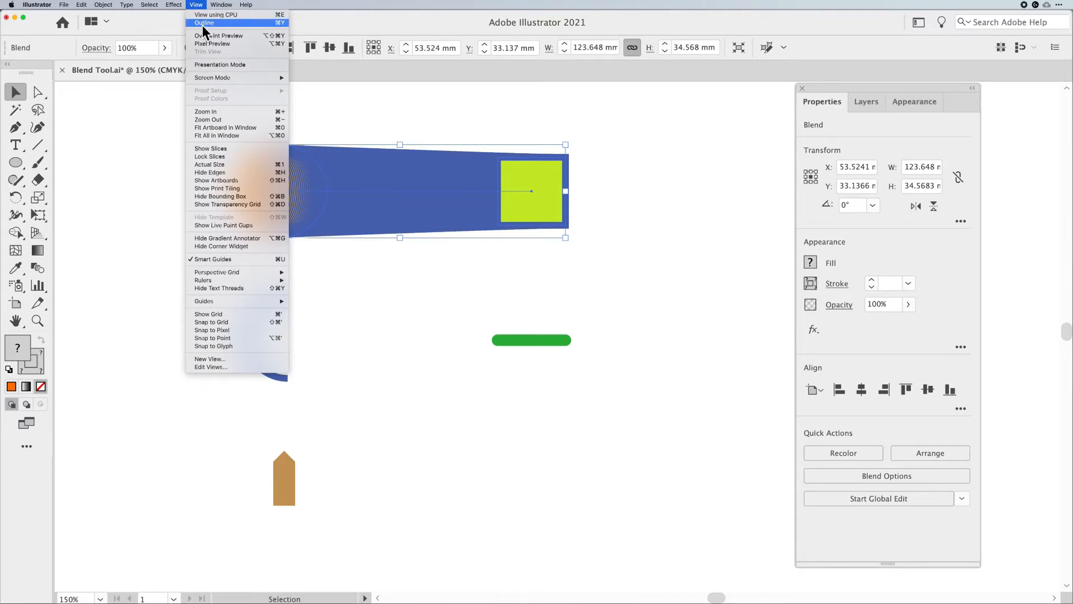
click(202, 25)
click(630, 168)
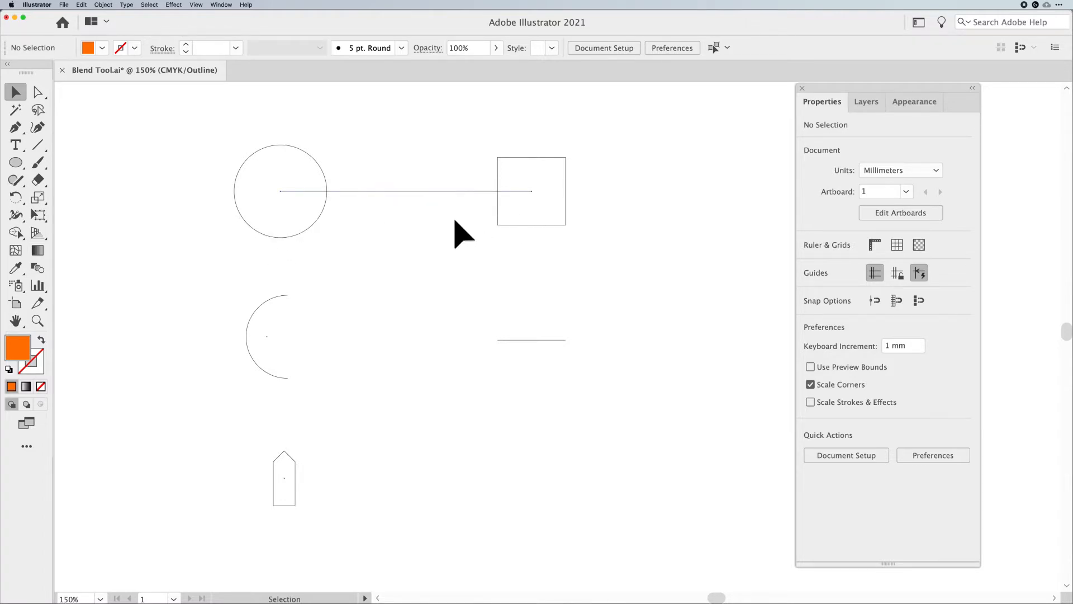
key(super+y)
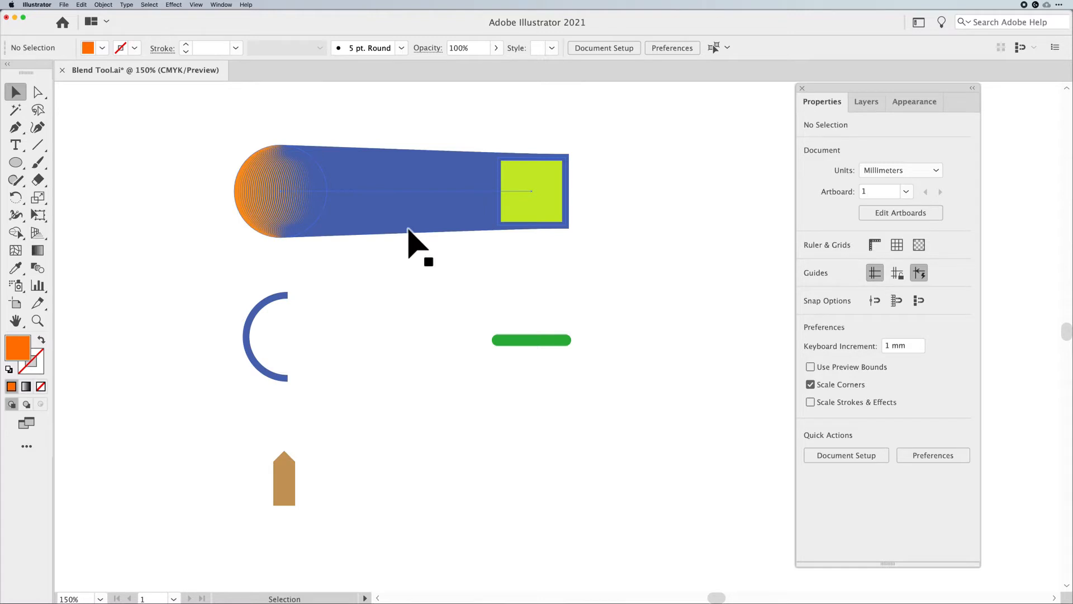
Enter isolation mode on the blend and round the corners of the square
click(519, 225)
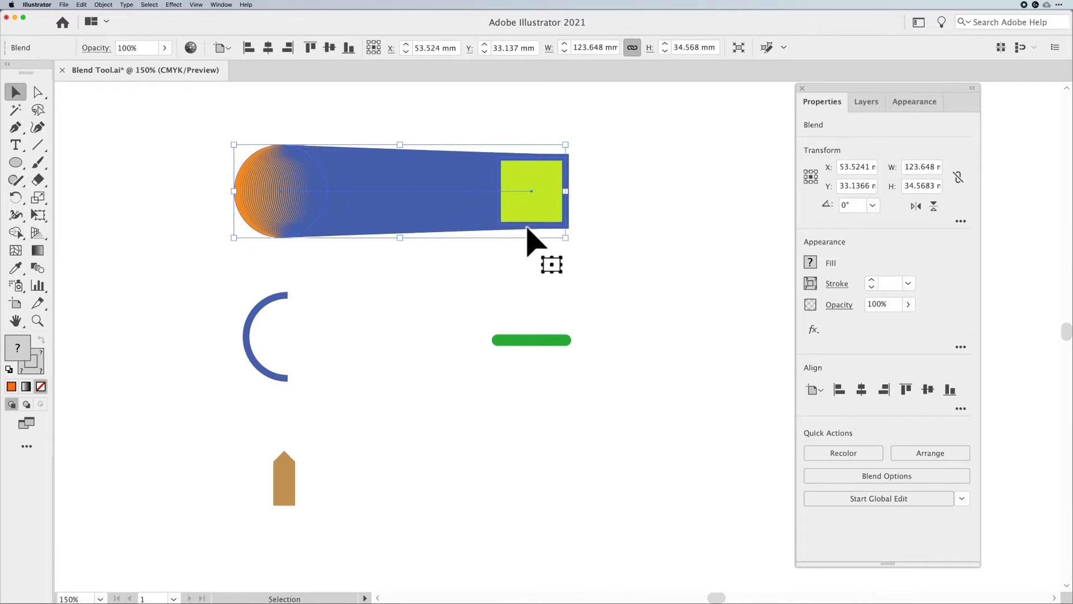
drag(526, 226, 528, 224)
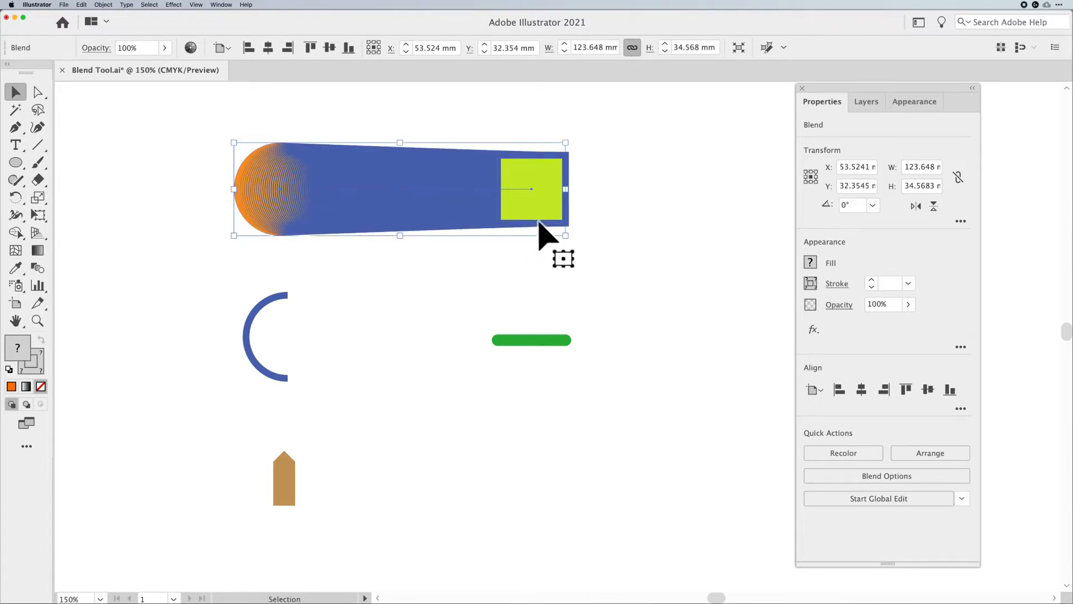
double_click(540, 224)
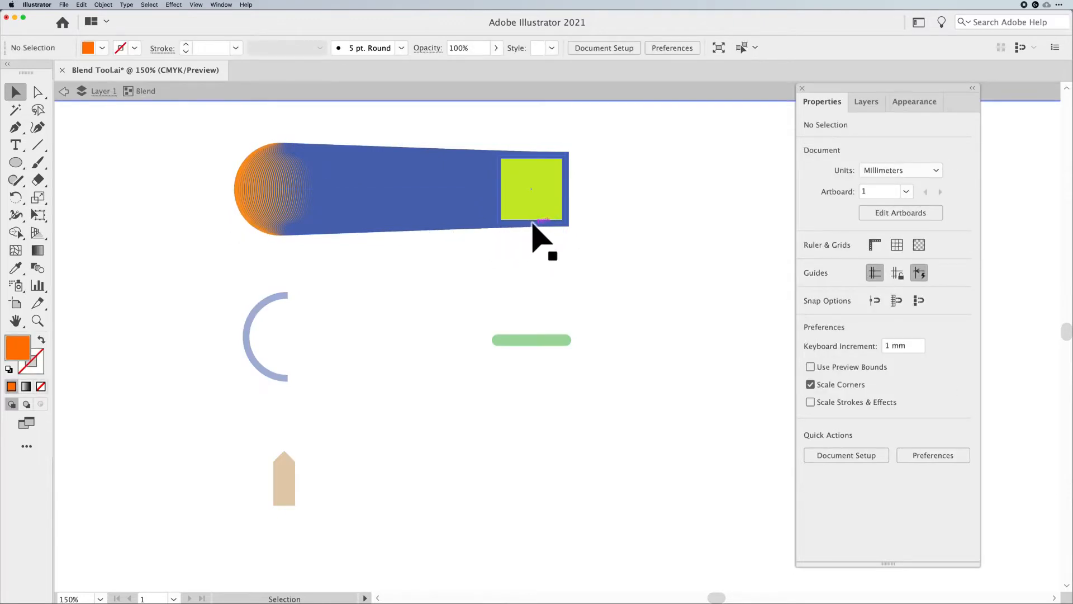
click(532, 222)
mouse_move(547, 226)
mouse_down()
mouse_move(546, 234)
mouse_move(554, 210)
mouse_up()
drag(551, 205, 555, 216)
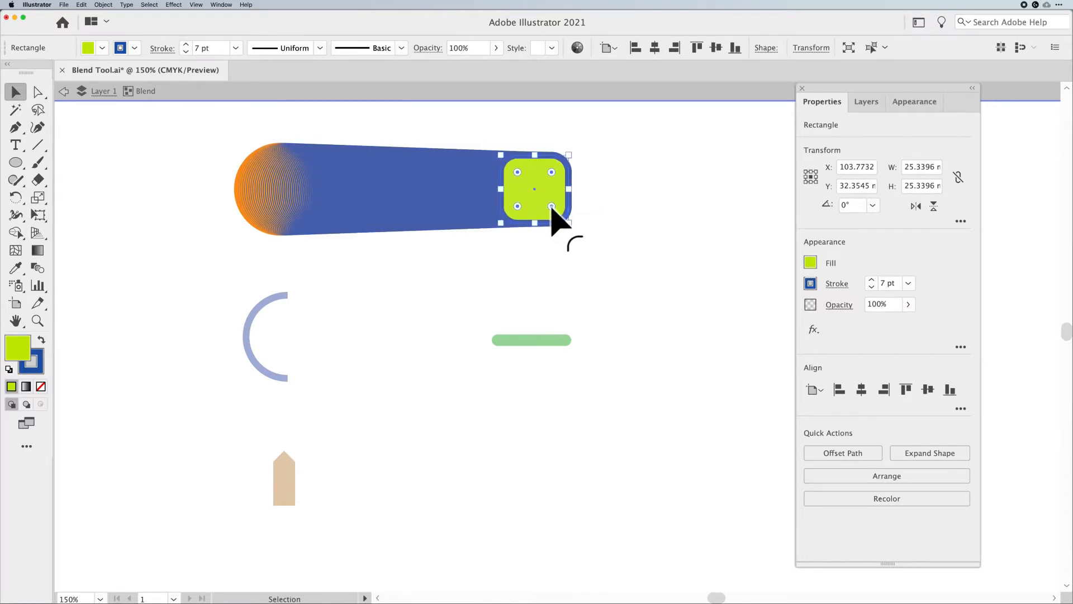
Reduce the square's stroke weight to 0.25 pt and rotate the square about 39 degrees
click(186, 51)
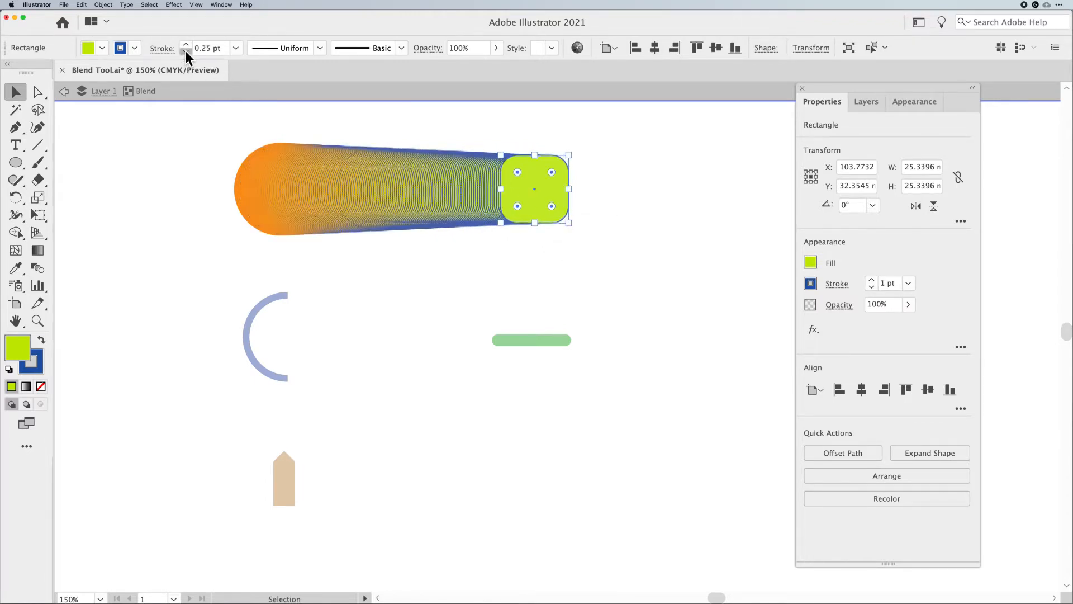
click(185, 43)
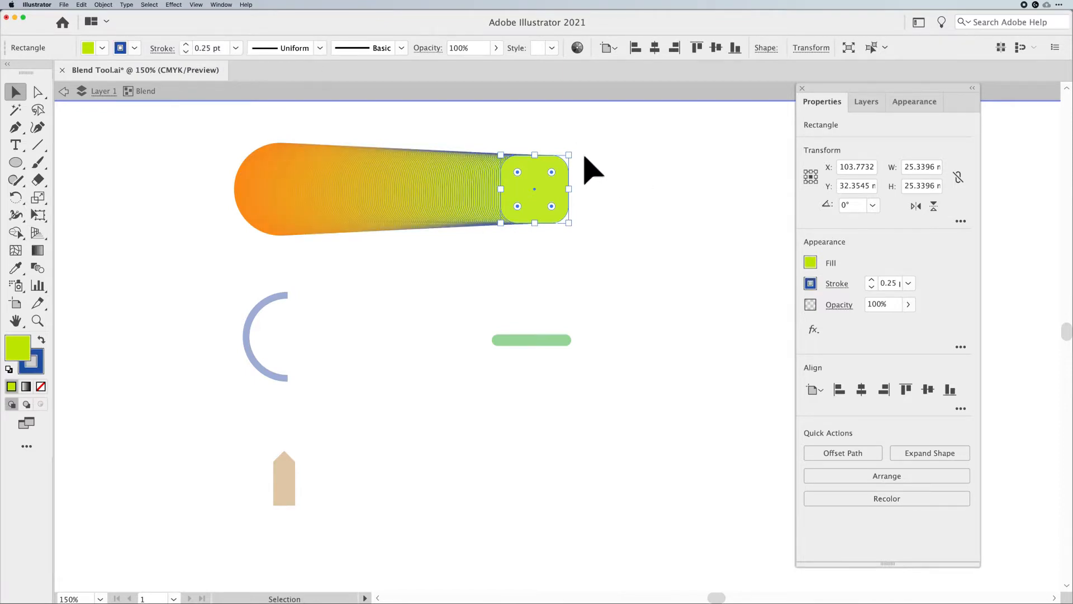
drag(570, 148, 542, 145)
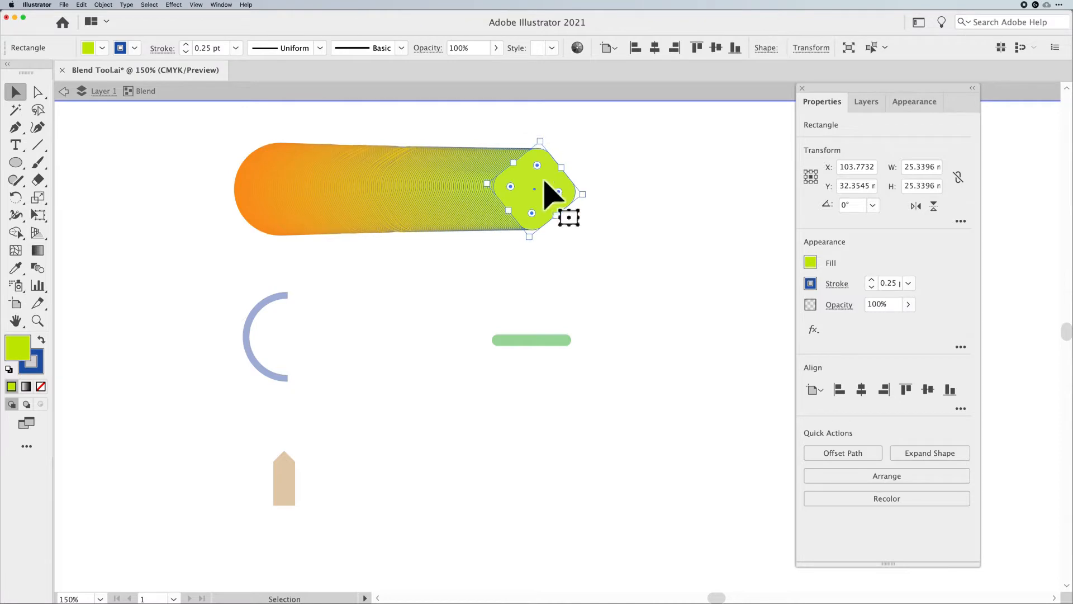
mouse_move(533, 214)
mouse_down()
mouse_move(531, 225)
mouse_move(531, 214)
mouse_up()
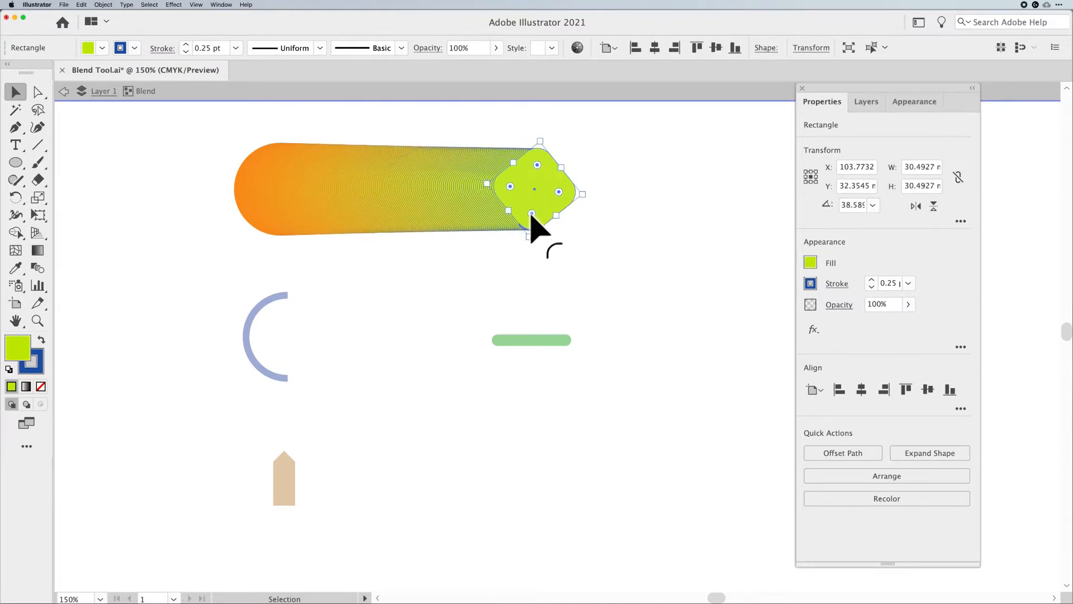
click(458, 259)
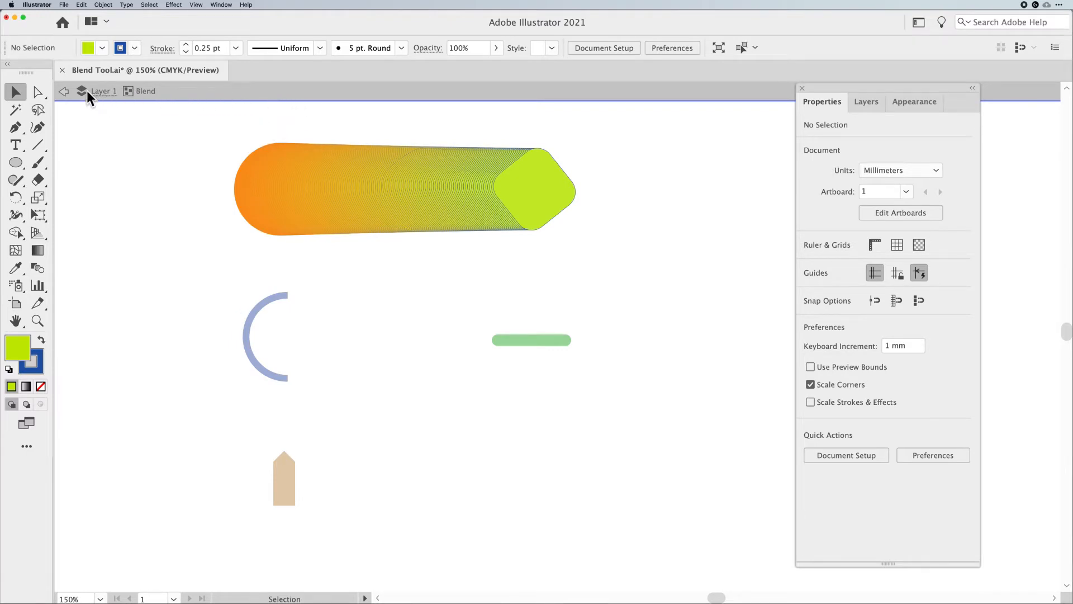
Exit isolation mode and move the blend slightly to the right
click(208, 92)
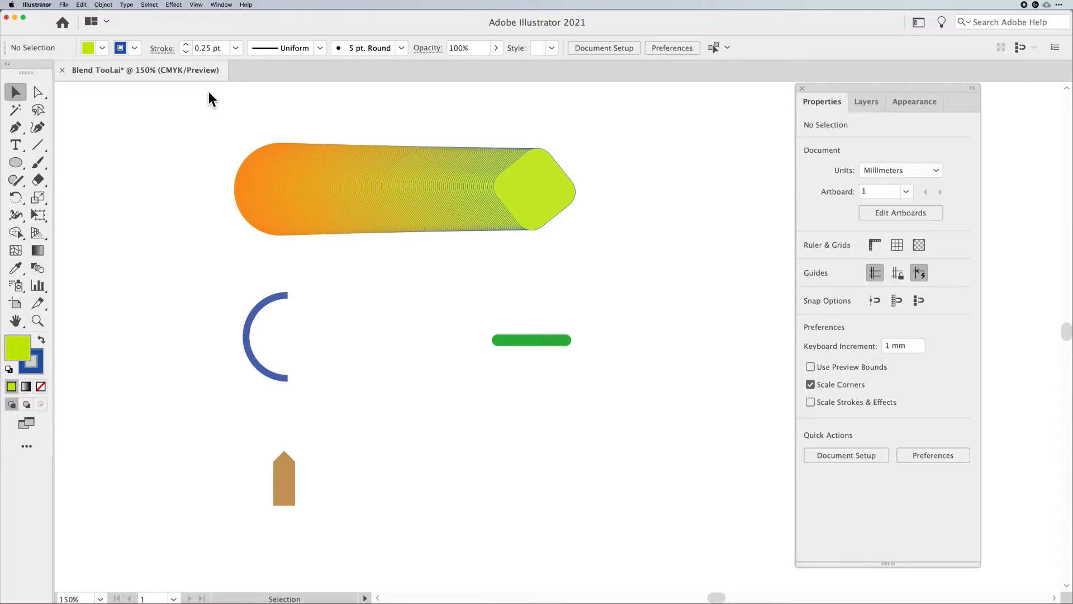
drag(328, 211, 342, 192)
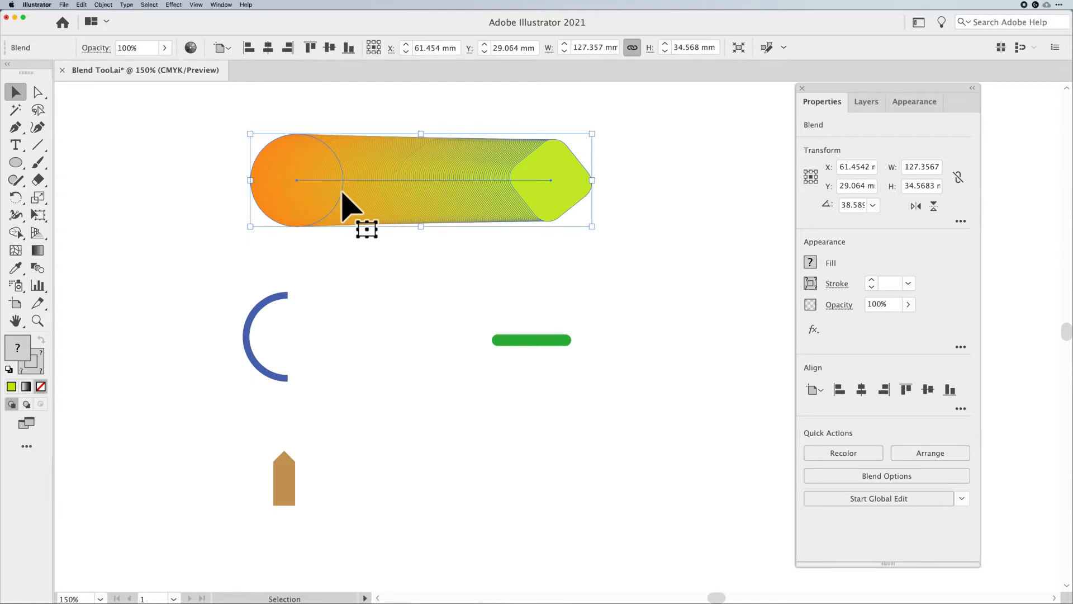
Re-enter the blend and remove the stroke from the rotated square
double_click(570, 211)
click(574, 222)
click(571, 214)
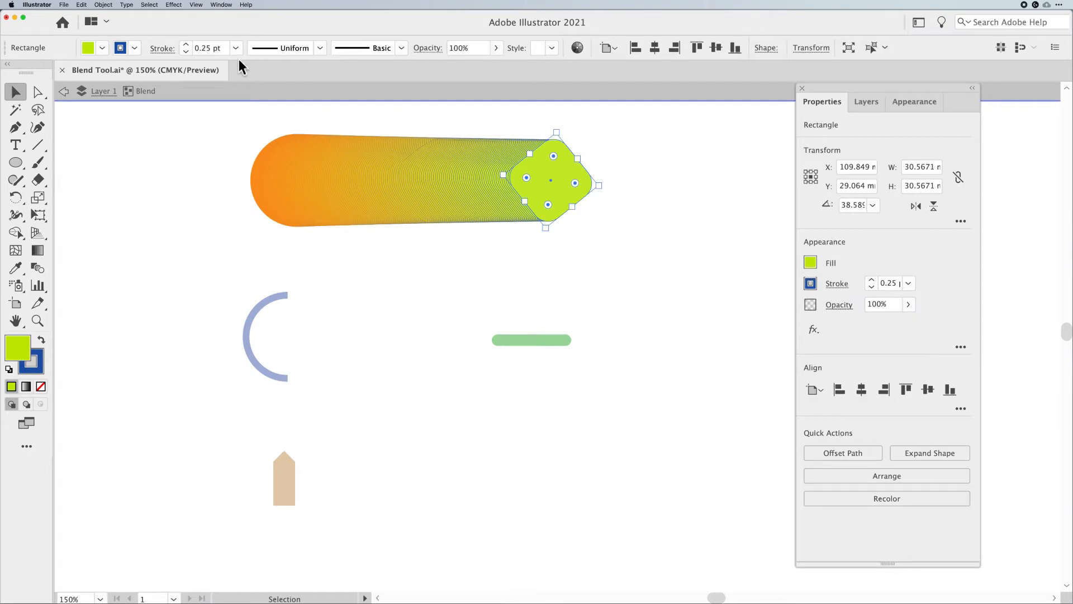
click(186, 52)
click(195, 171)
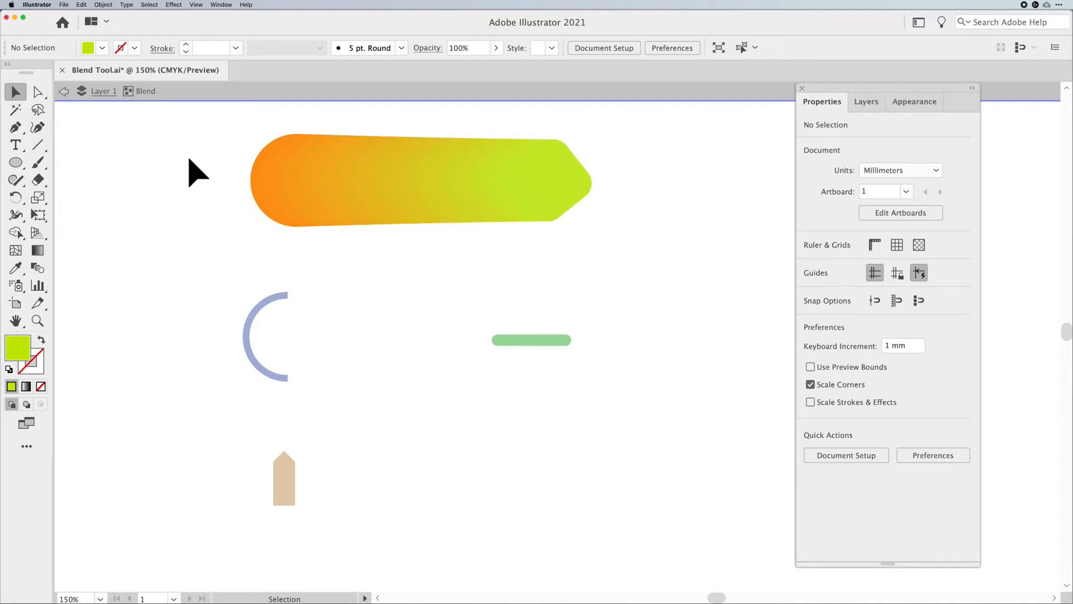
Drag the square's corner widget to make its corners sharp again
click(532, 215)
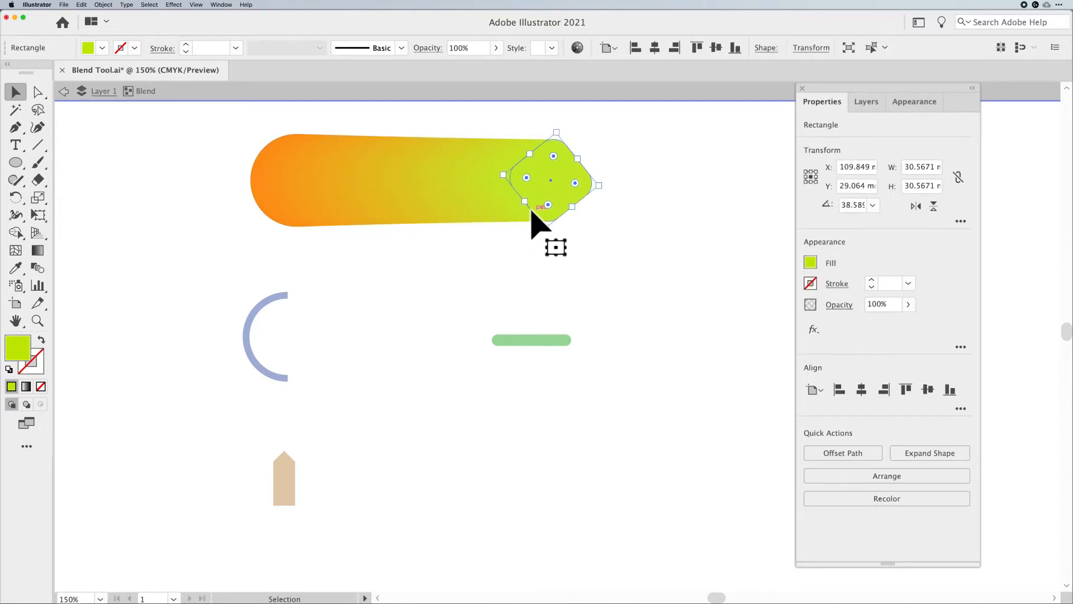
drag(549, 205, 546, 235)
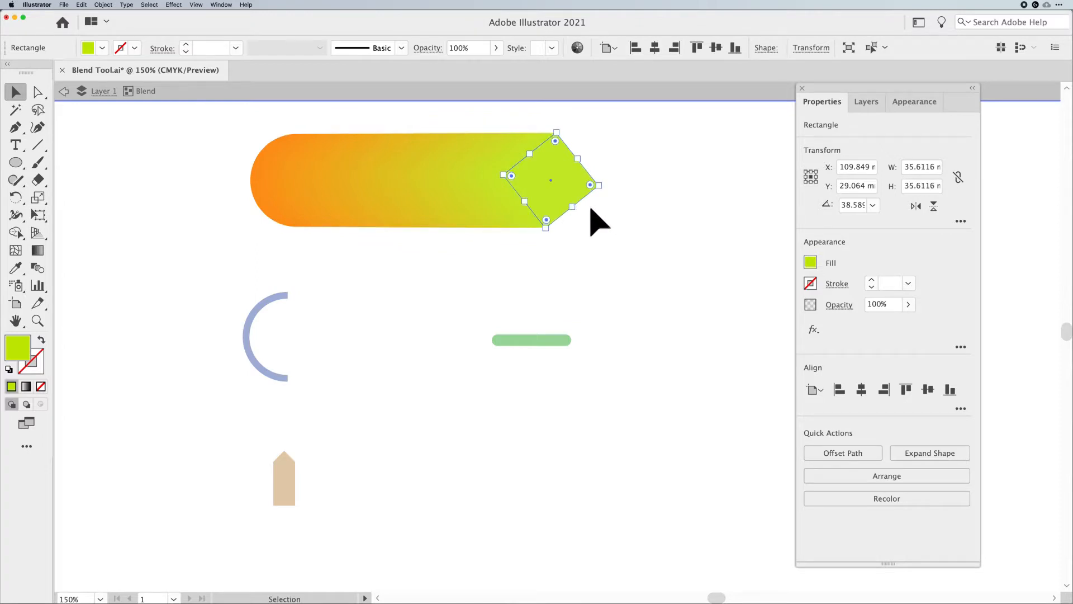
drag(604, 187, 552, 138)
click(686, 169)
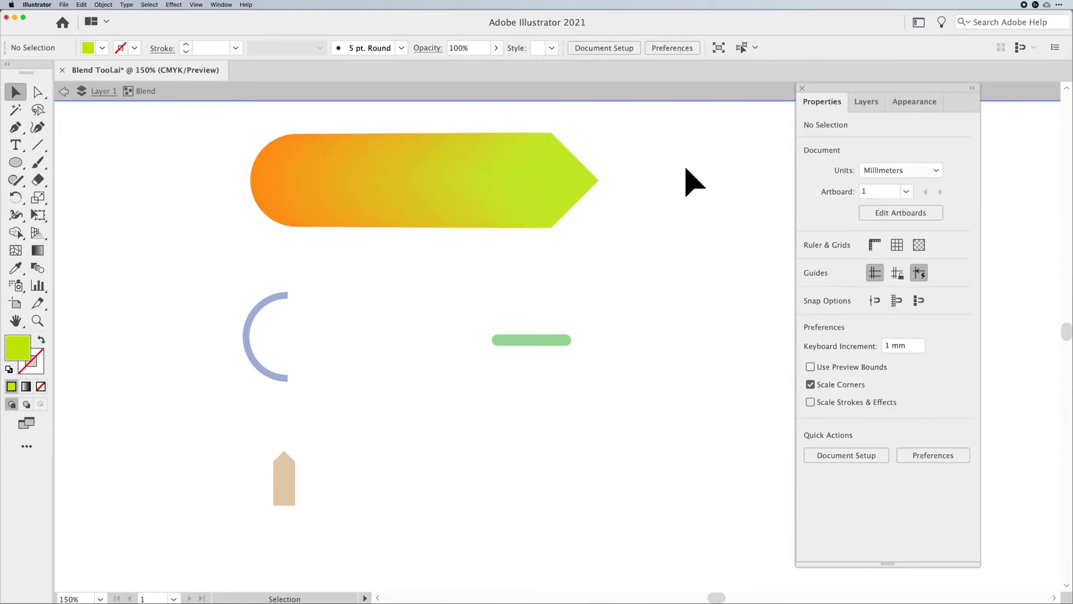
Select the circle inside the blend and leave isolation mode
click(585, 197)
click(255, 192)
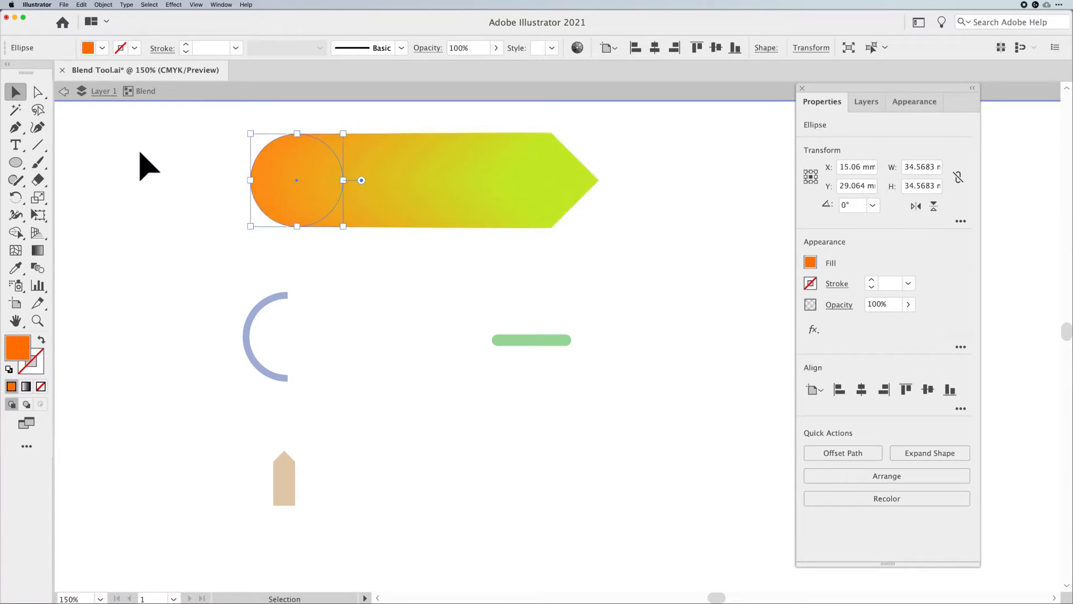
key(Escape)
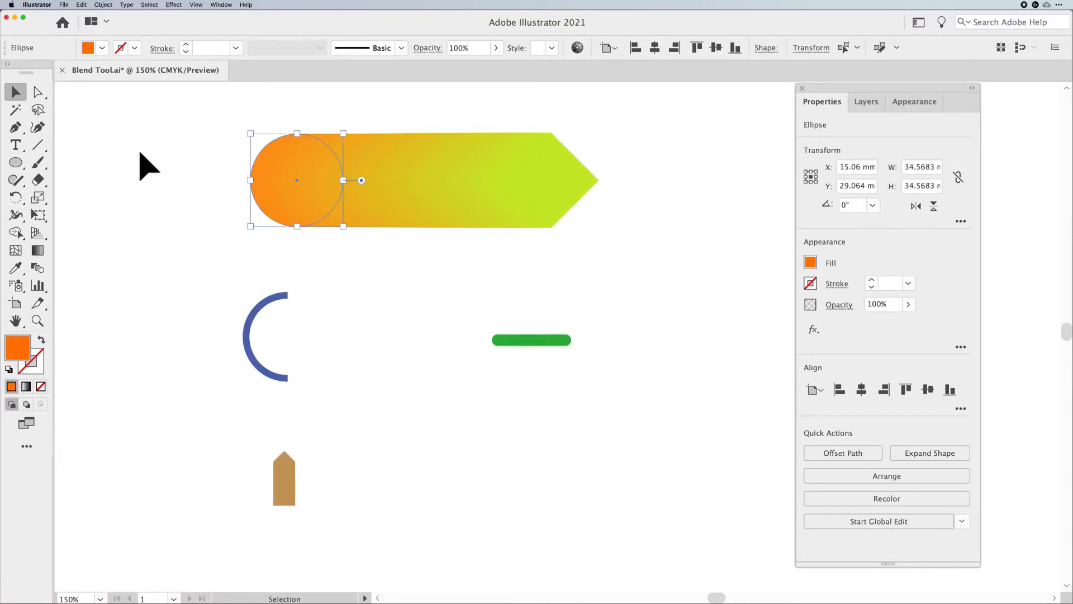
Select the blue arc and green line together and blend them with Smooth Color spacing
click(146, 166)
drag(138, 306, 673, 370)
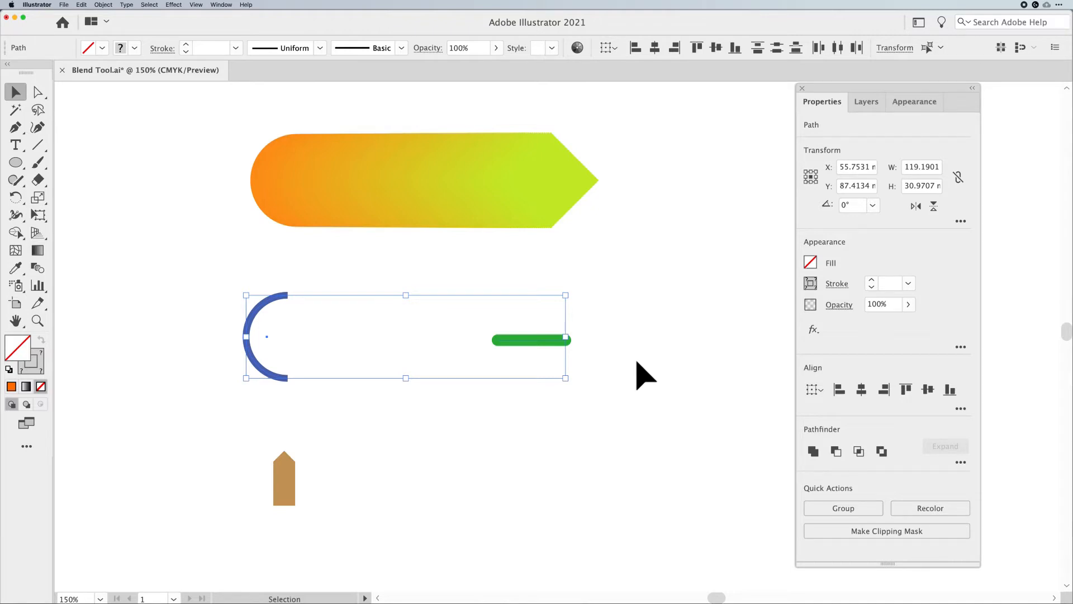
click(104, 5)
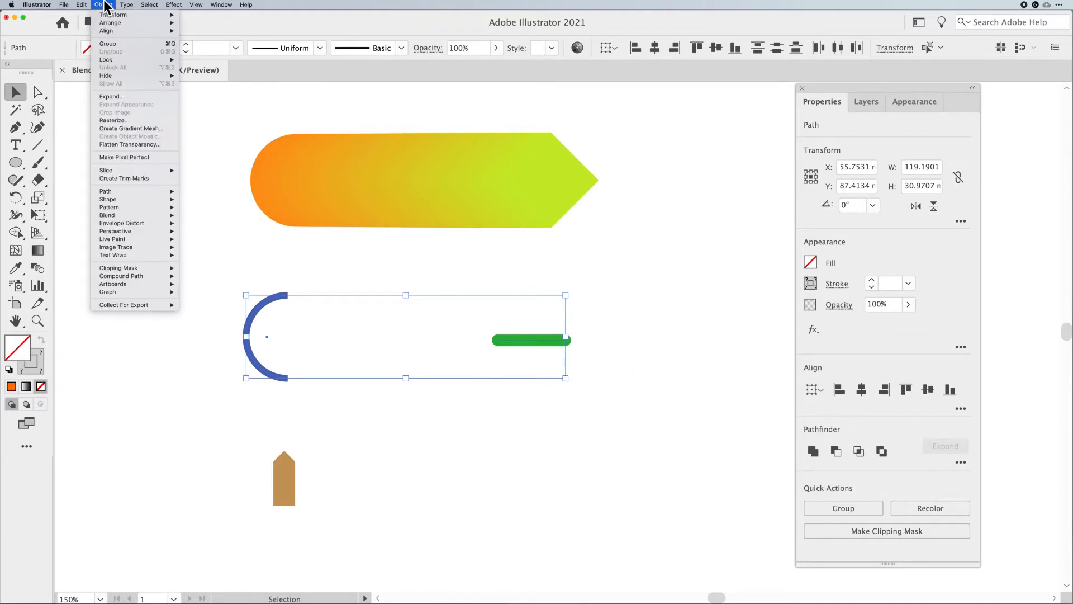
mouse_move(115, 213)
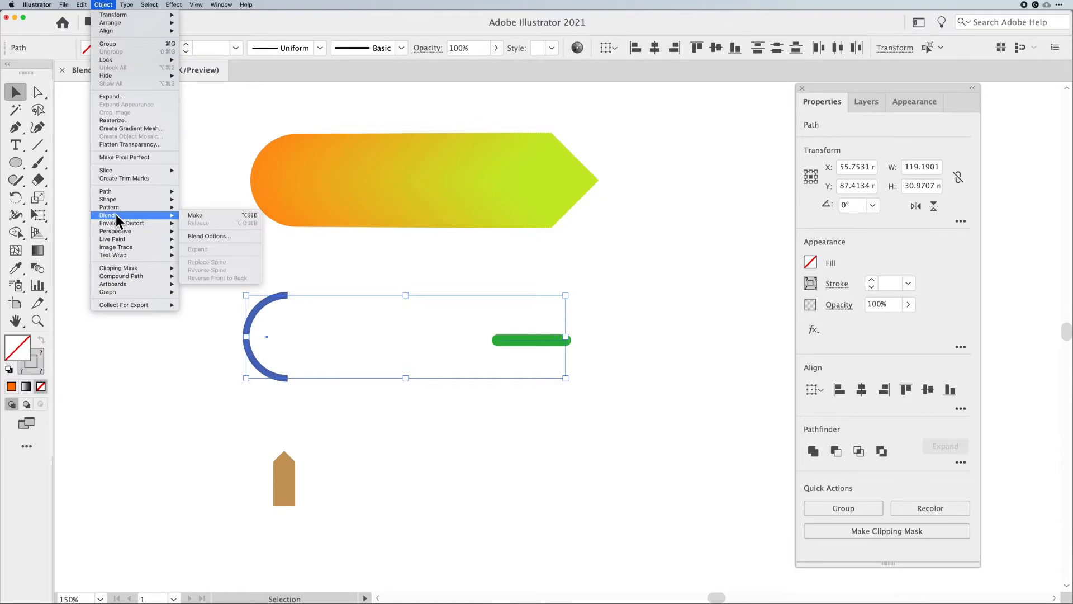
click(200, 235)
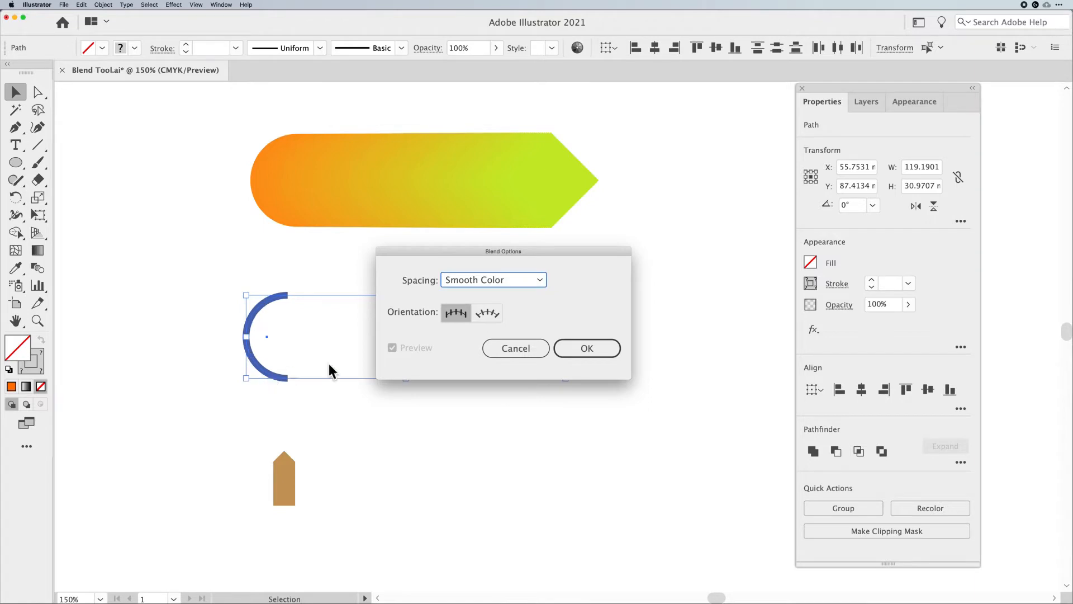
click(586, 348)
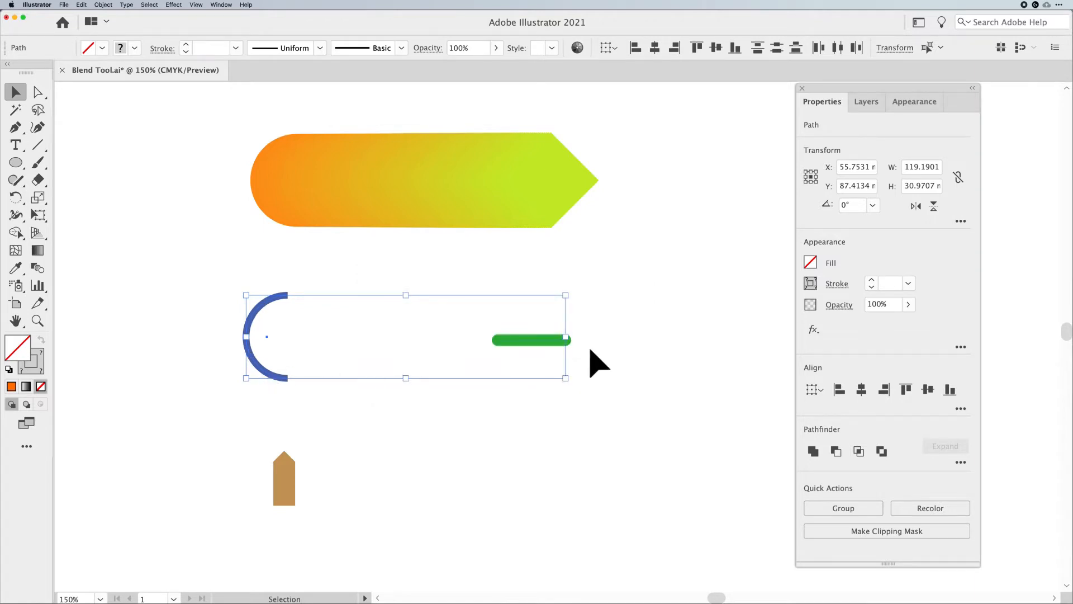
click(96, 4)
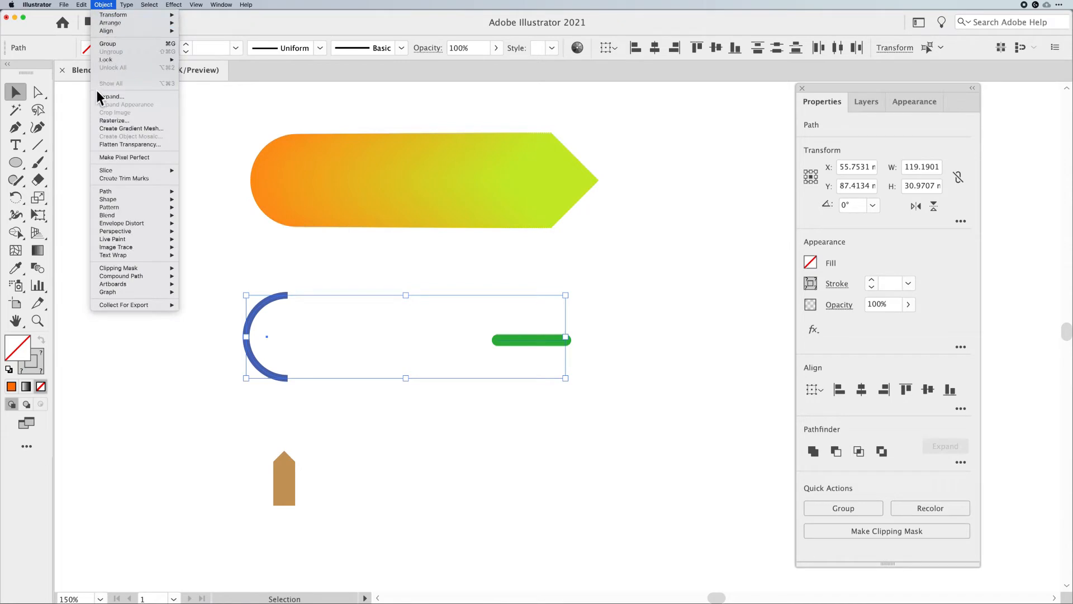
mouse_move(115, 217)
click(207, 216)
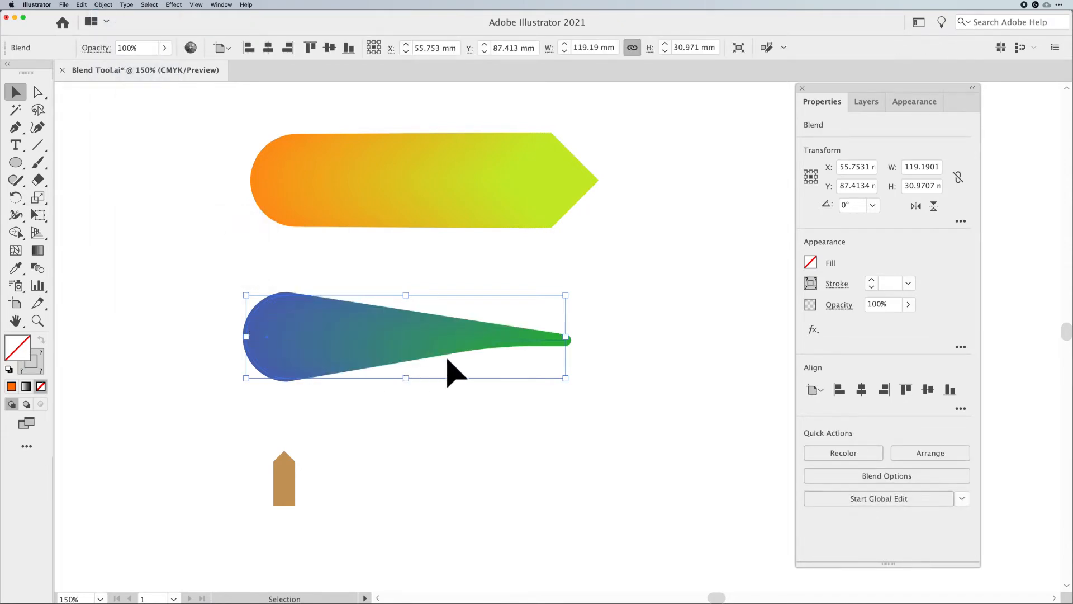
Inside the new blend, angle the green line downward to about 326°, then leave the blend
click(611, 352)
click(539, 342)
double_click(538, 342)
click(538, 341)
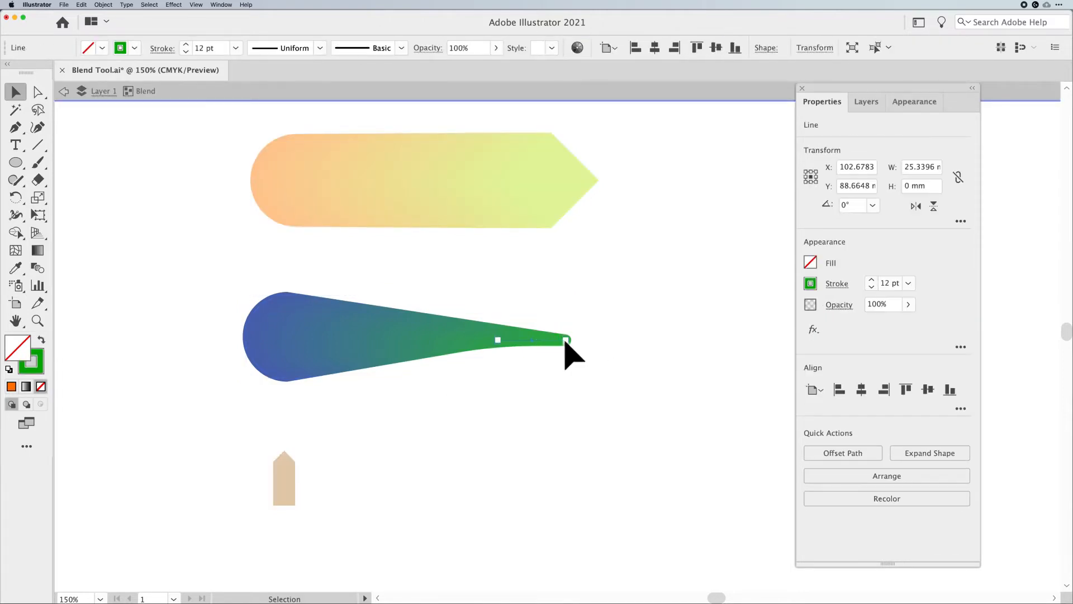
drag(574, 340, 559, 363)
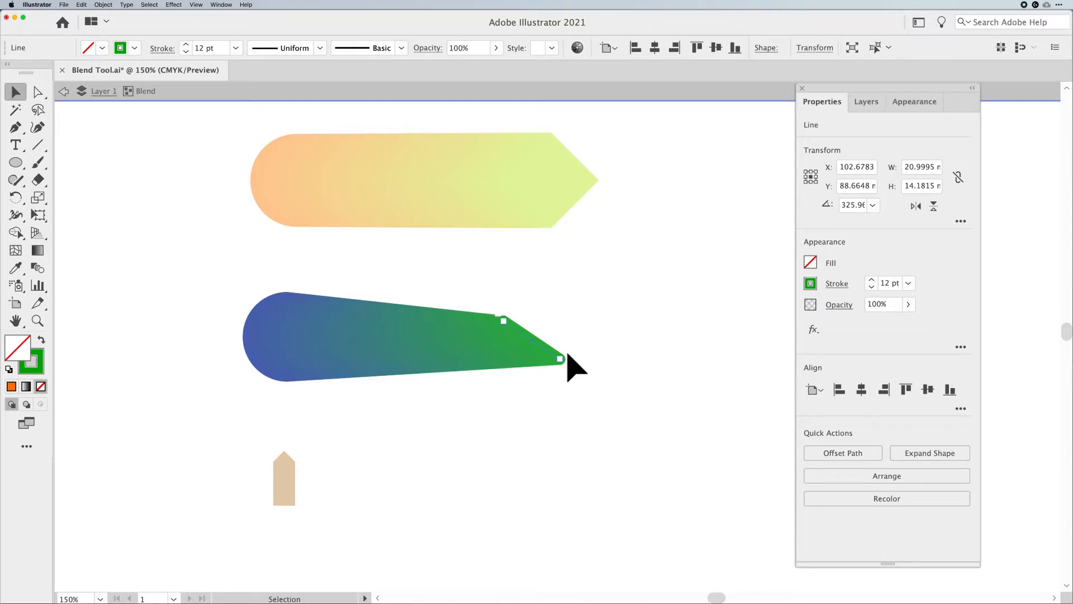
click(63, 91)
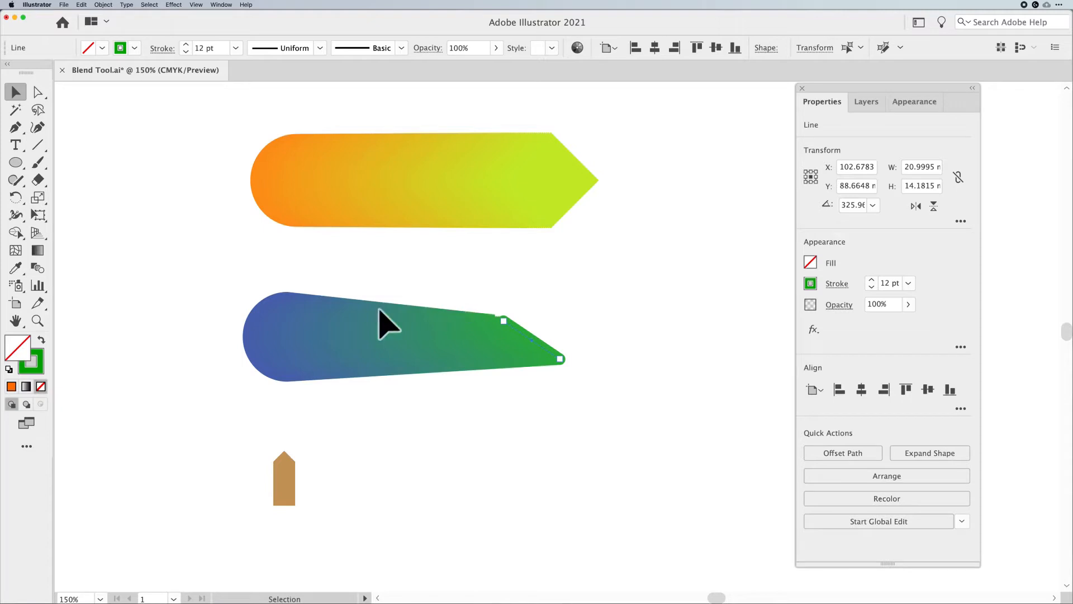
Select the arc-and-line blend and release it back into separate objects
drag(186, 305, 585, 351)
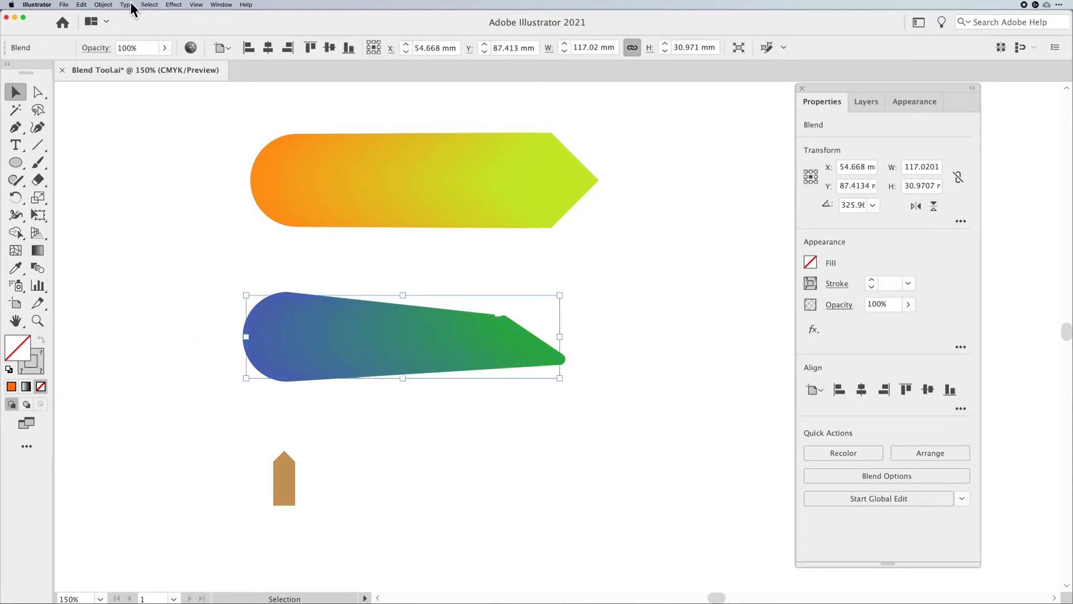
click(104, 6)
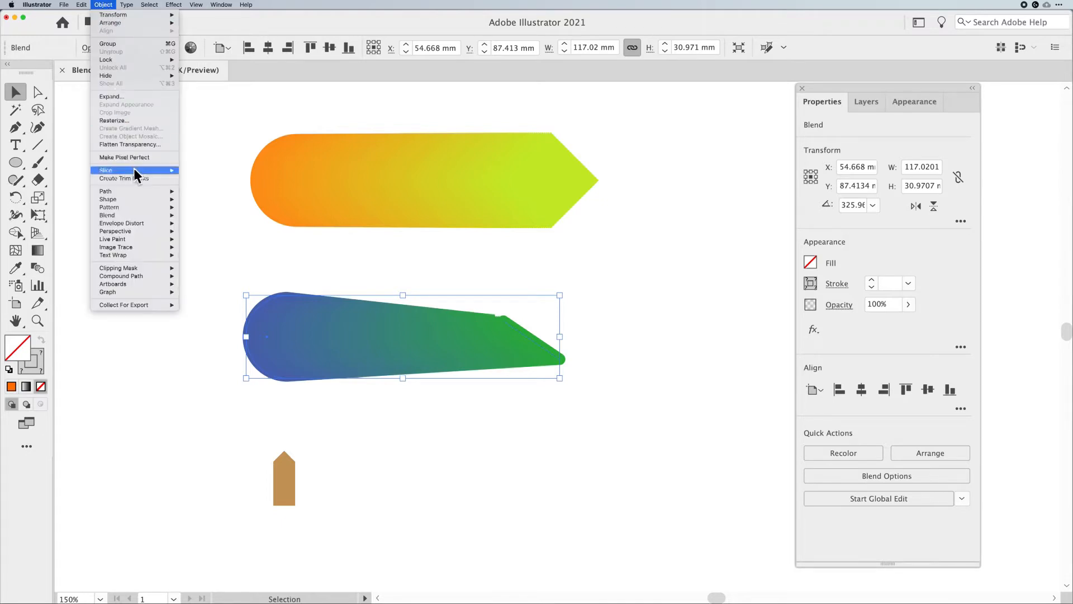
mouse_move(126, 217)
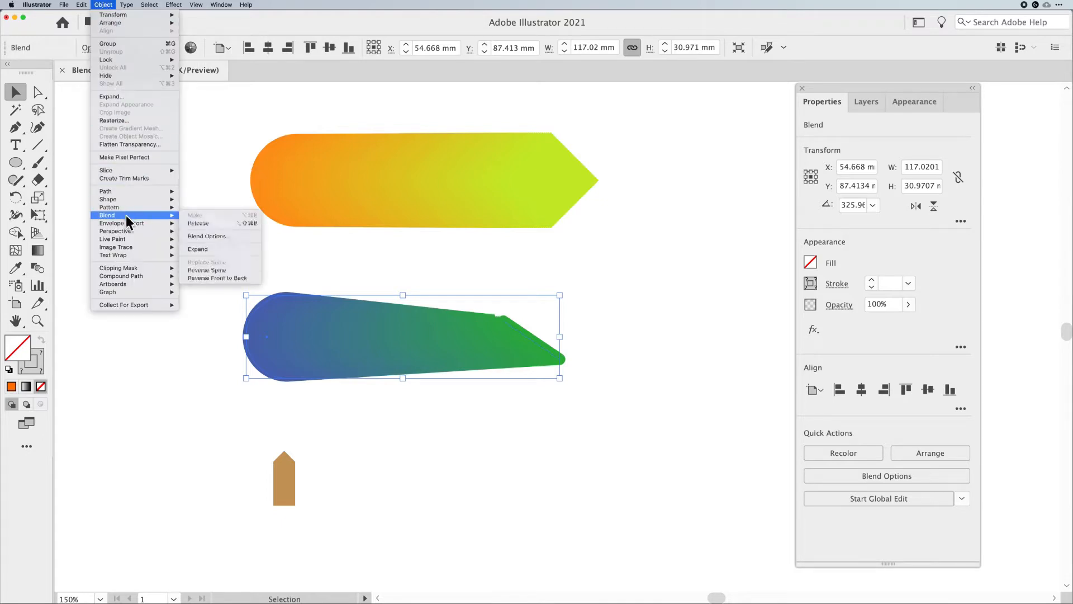
click(192, 223)
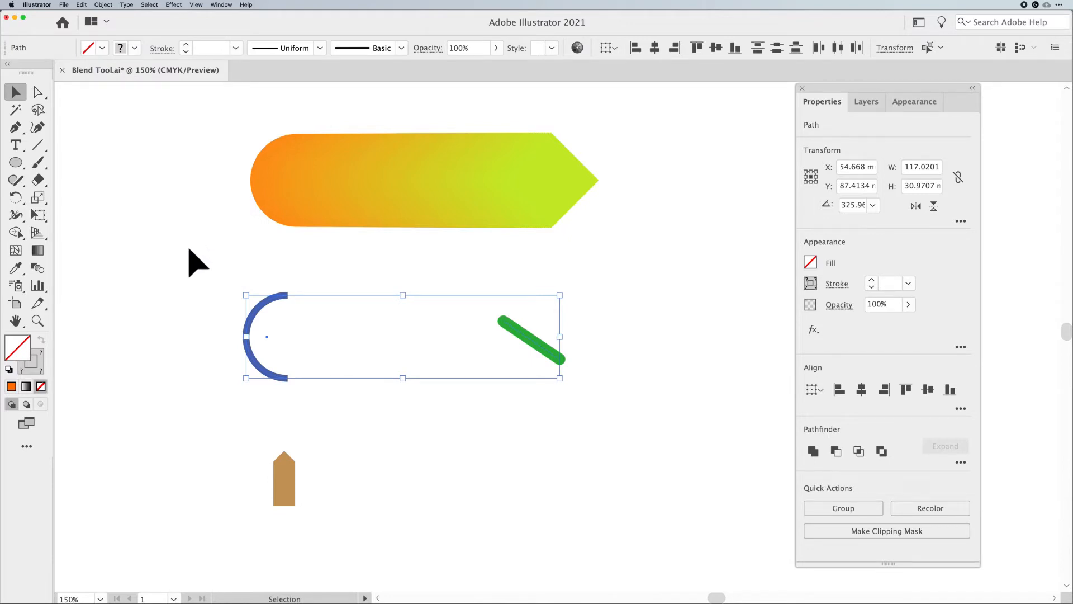
Set the blend options for the arc and line to Specified Steps with 8 steps
click(102, 5)
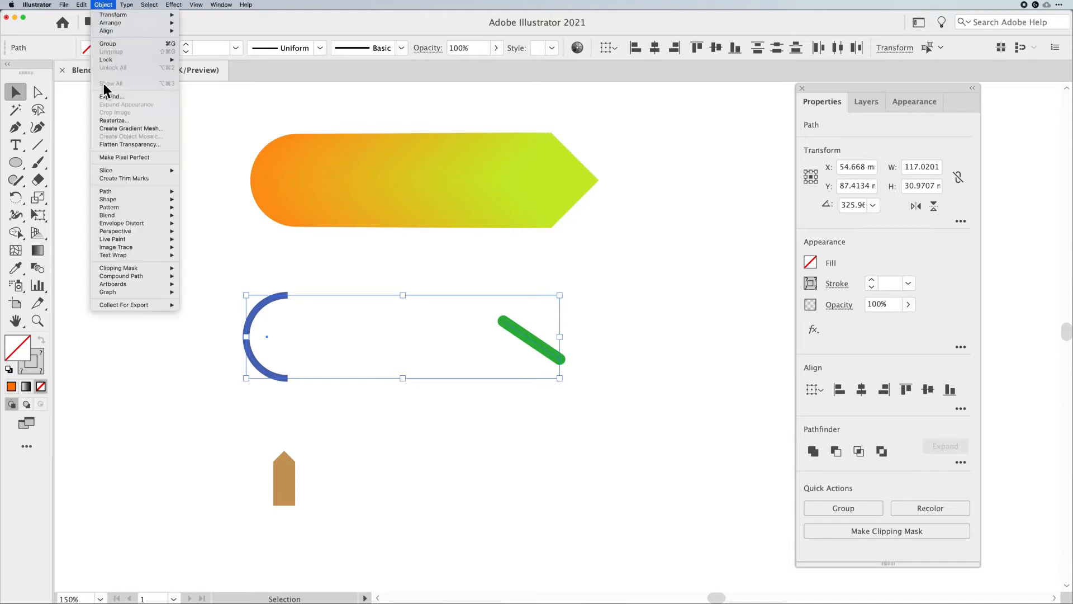
mouse_move(106, 215)
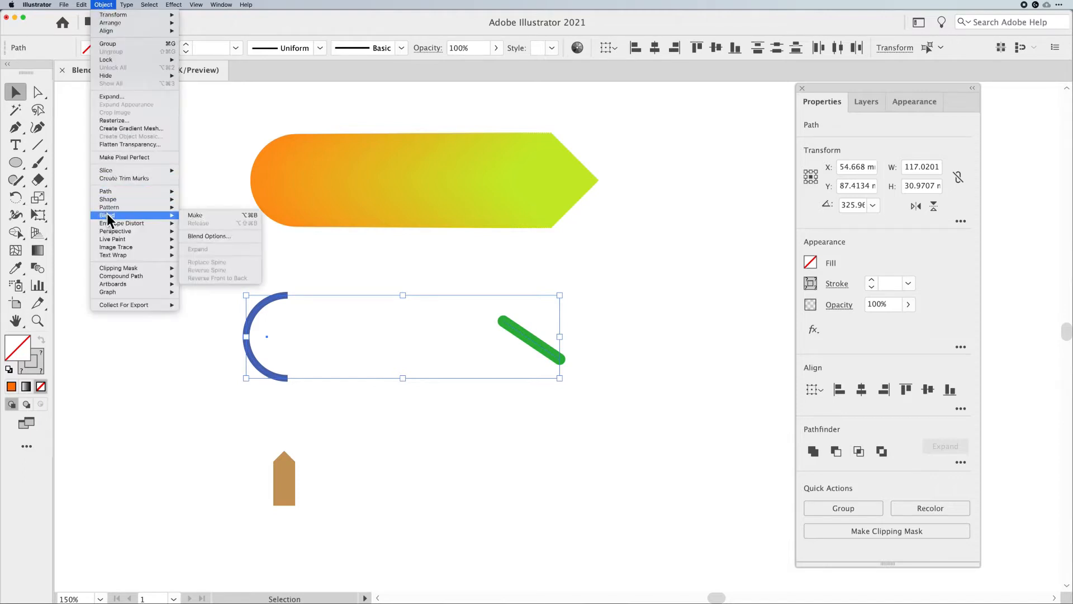
click(209, 233)
click(524, 281)
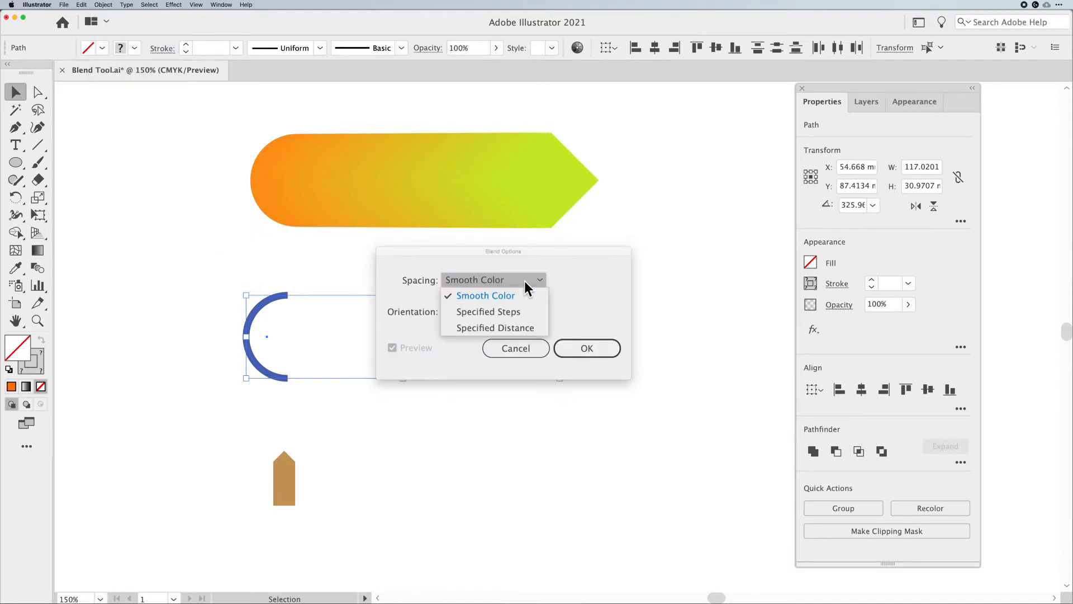
click(515, 313)
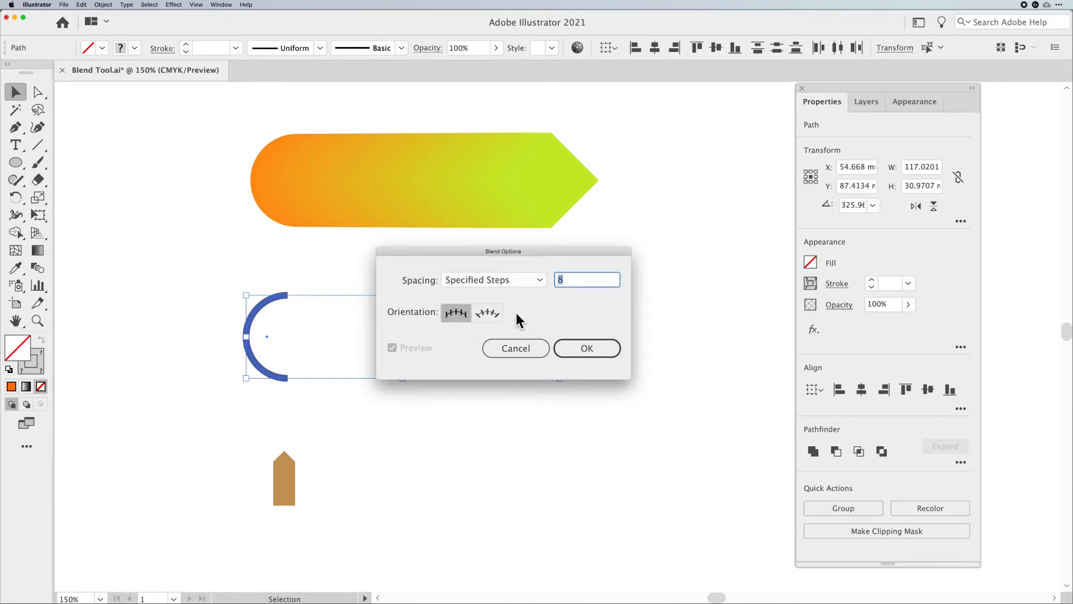
mouse_move(501, 253)
mouse_down()
mouse_move(592, 239)
mouse_move(645, 202)
mouse_up()
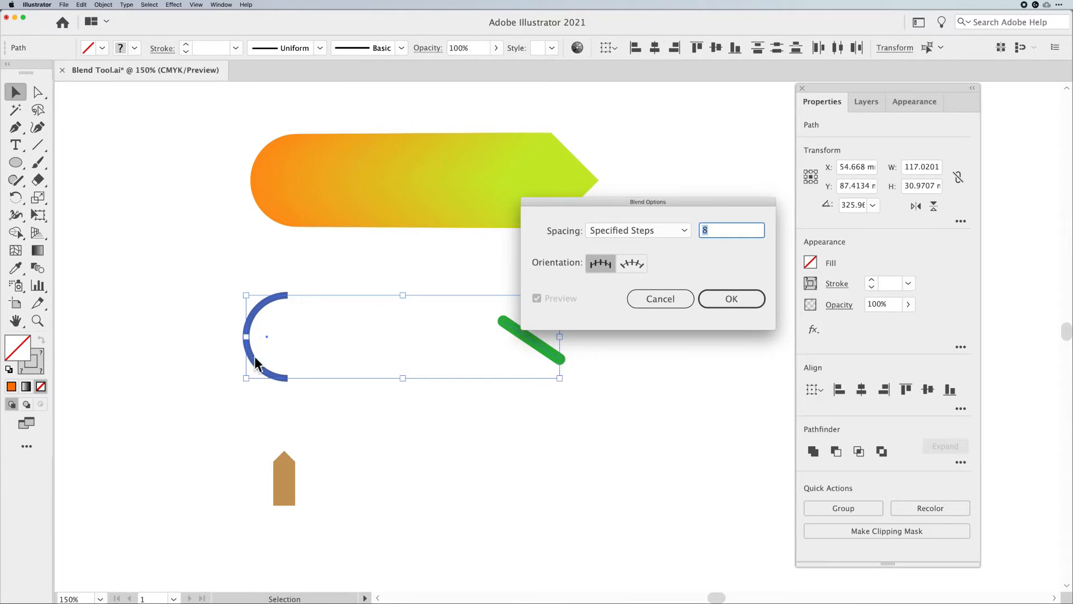
click(721, 299)
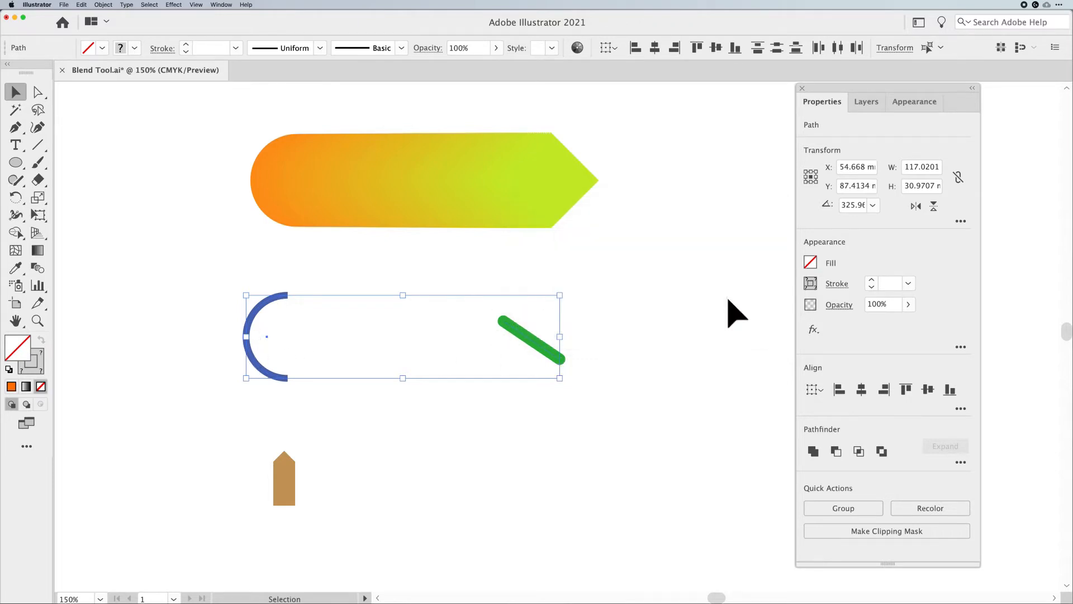
Make a blend from the selected arc and green line again
click(104, 5)
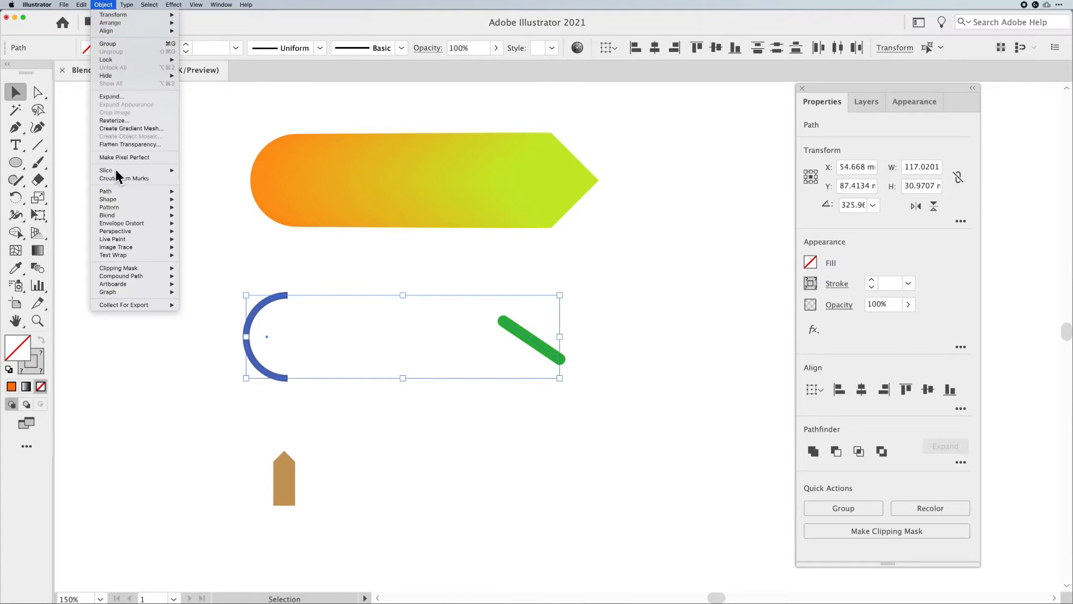
mouse_move(122, 215)
click(192, 215)
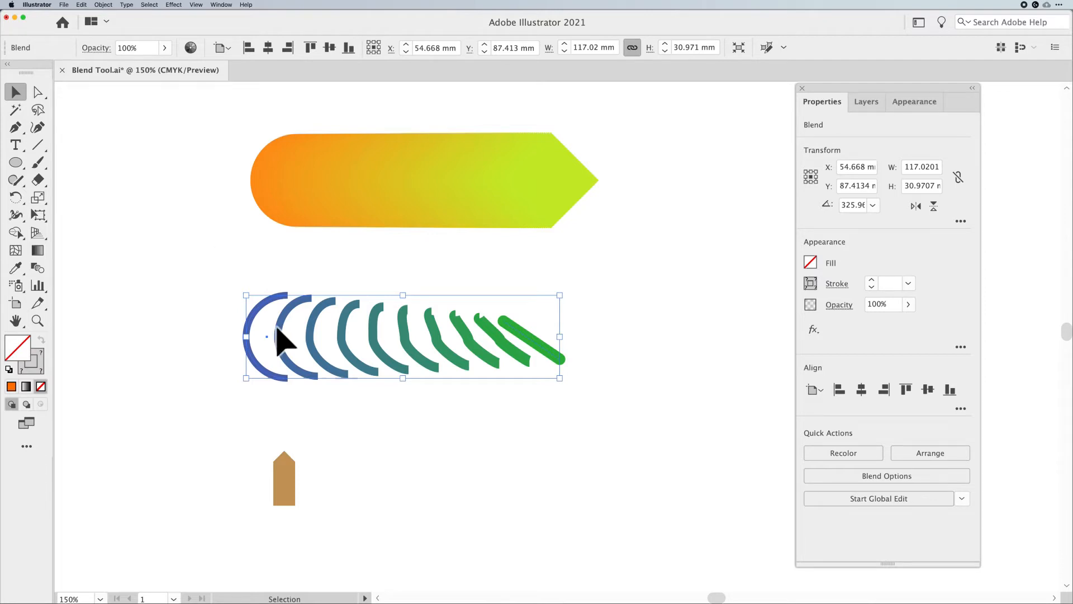
Enter the blend and nudge the blue arc slightly upward
double_click(265, 308)
click(267, 309)
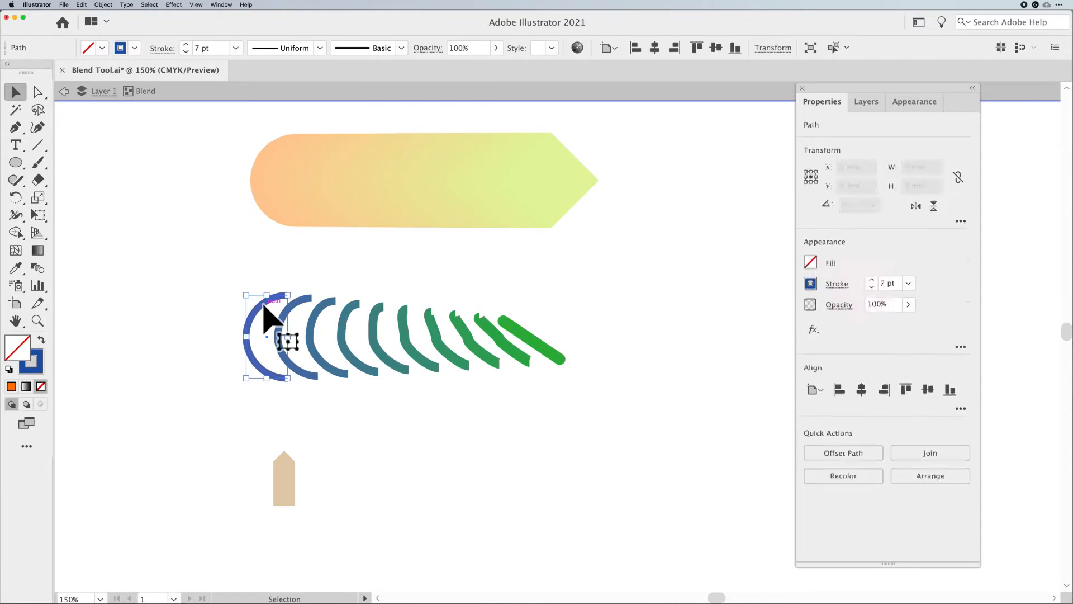
mouse_move(270, 293)
mouse_down()
mouse_move(268, 265)
mouse_move(273, 430)
mouse_move(272, 286)
mouse_up()
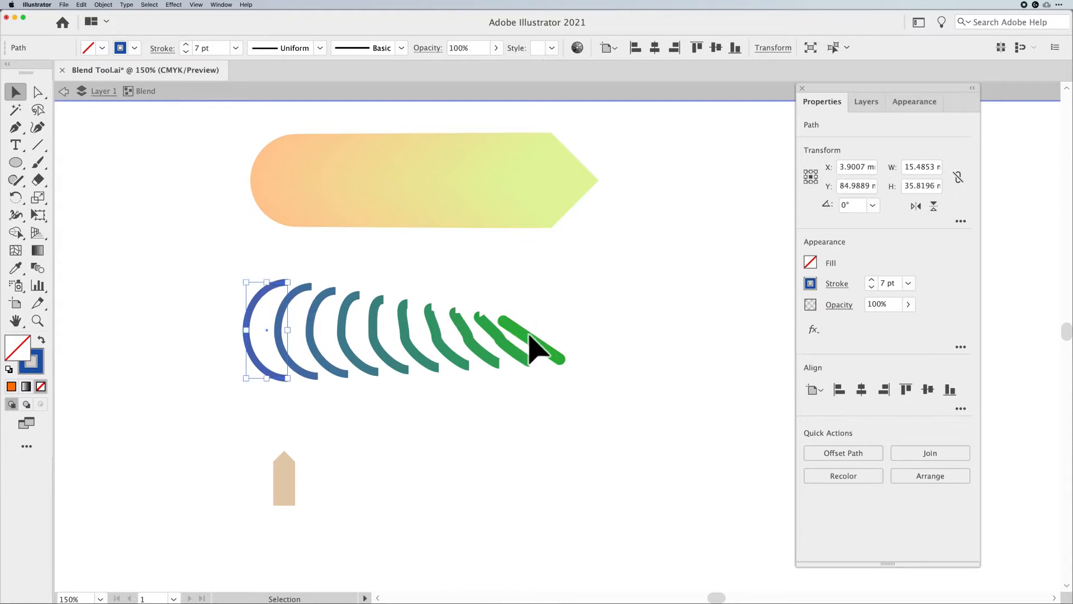
Rotate the green line to about 115°, thicken its stroke to 21 pt, and leave the blend
click(534, 342)
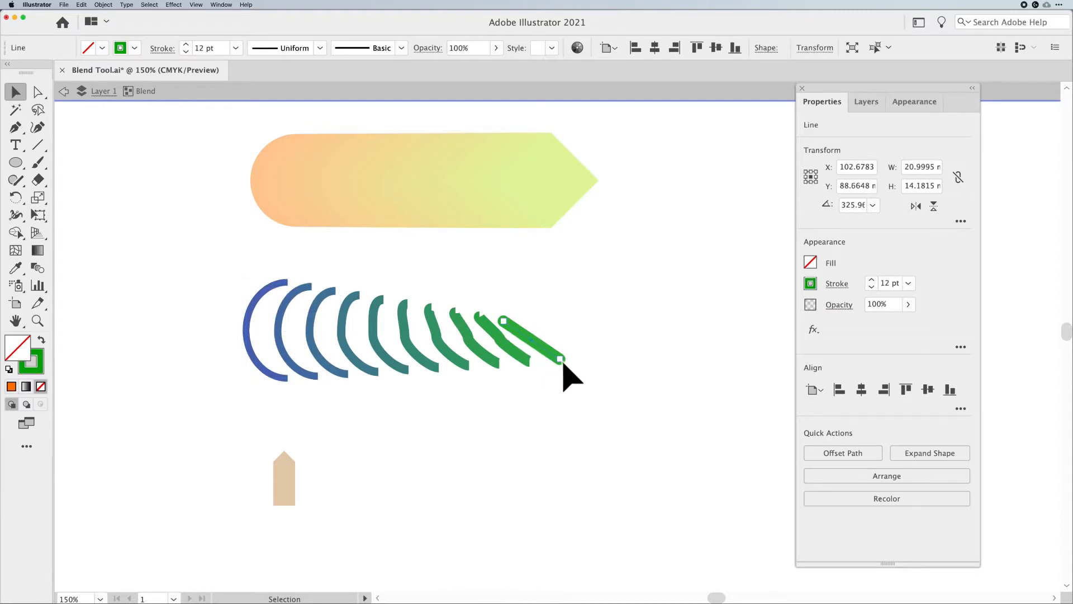
drag(566, 364, 520, 312)
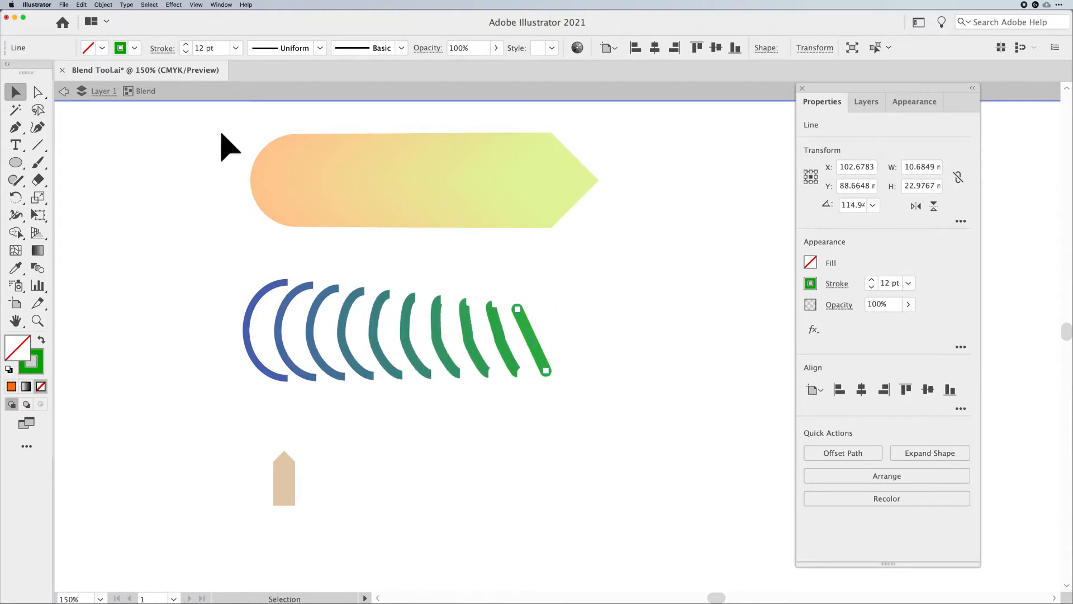
click(185, 45)
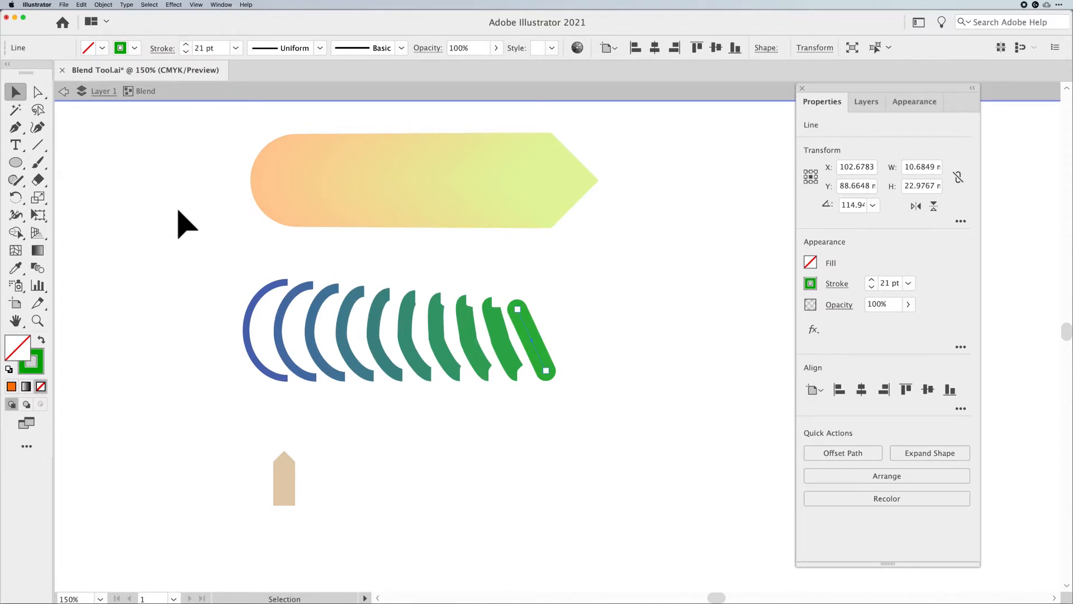
click(64, 92)
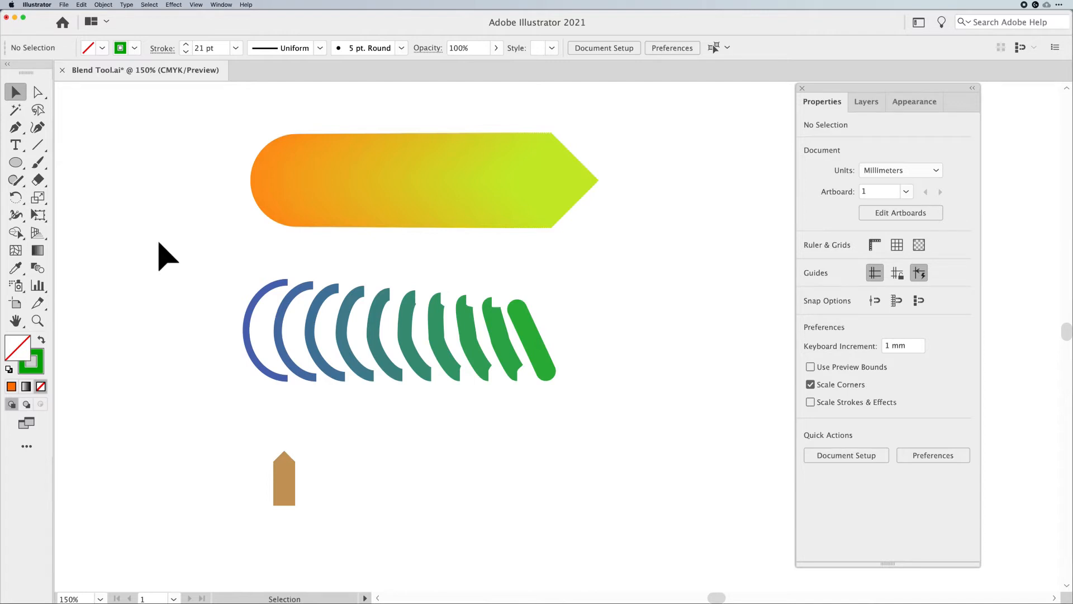
Select the brown pointed shape and set the blend spacing to Specified Distance of 15 mm
click(279, 492)
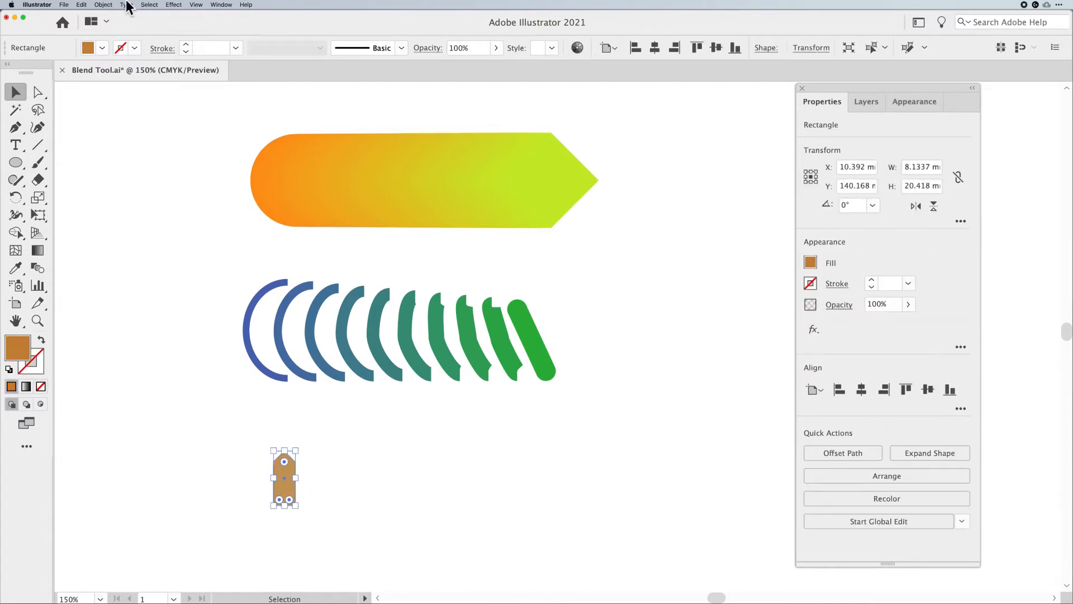
click(104, 5)
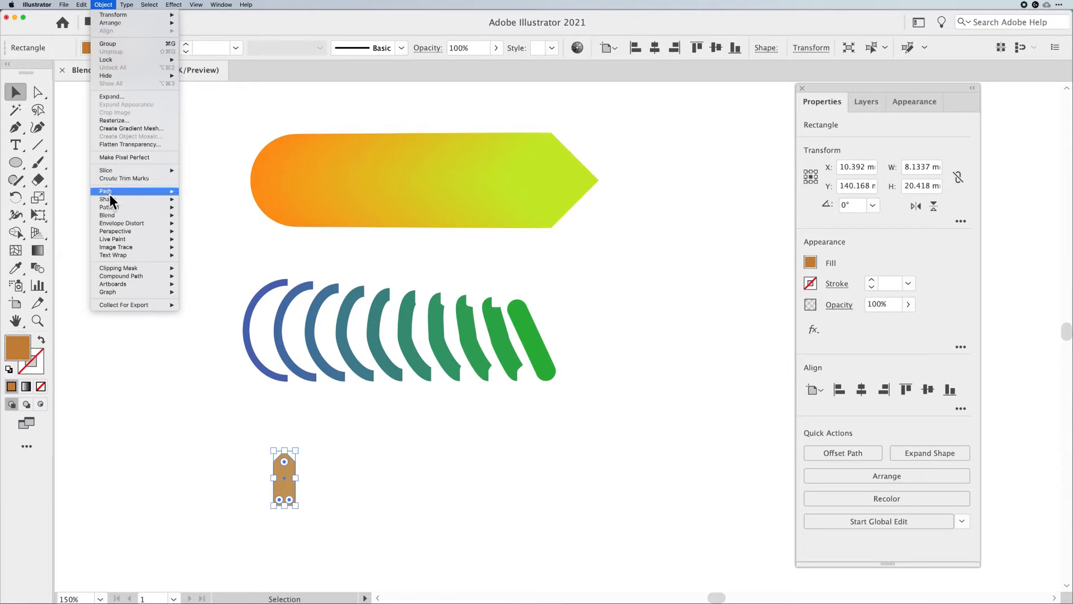
mouse_move(112, 214)
click(212, 237)
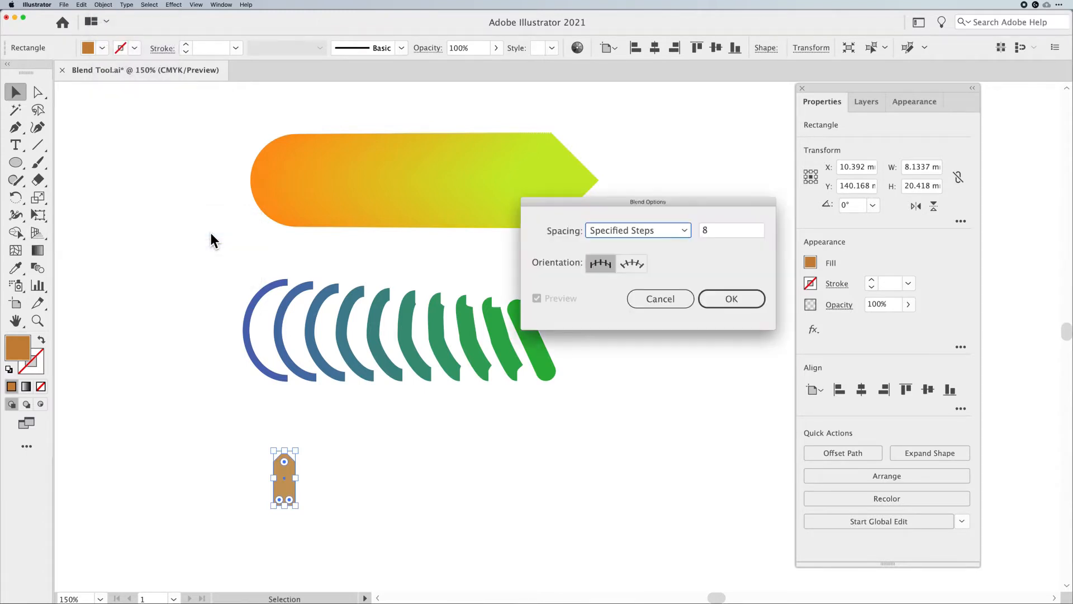
click(619, 232)
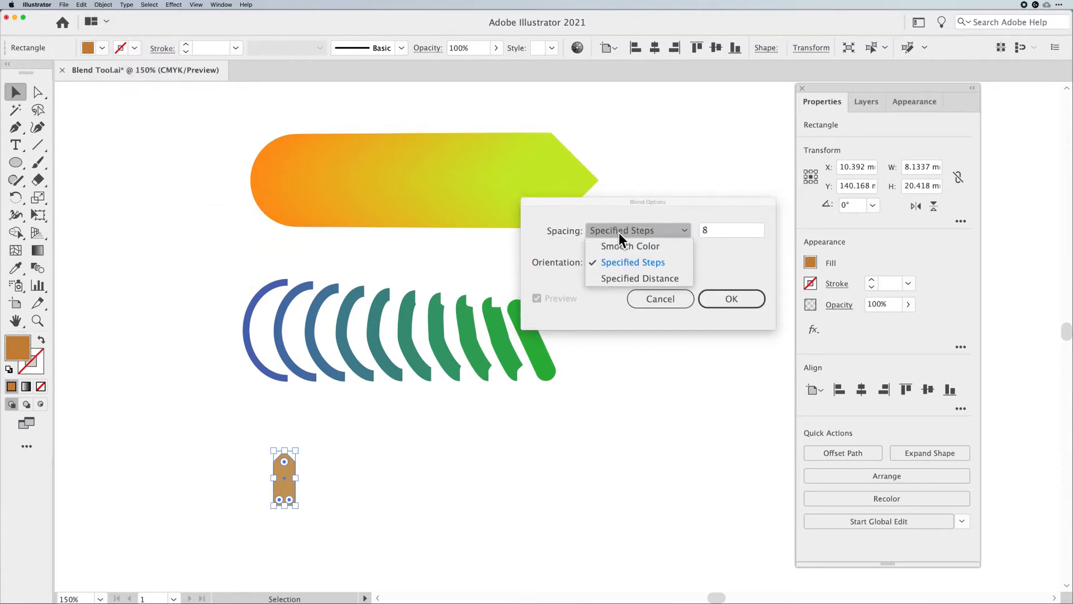
click(632, 277)
drag(621, 204, 604, 205)
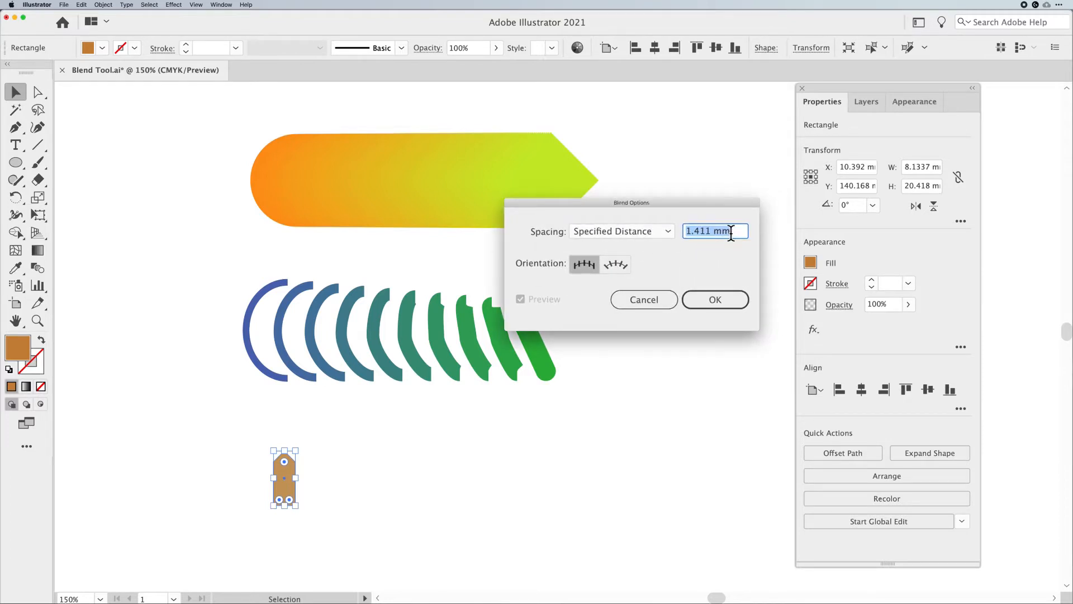
text(15)
click(726, 300)
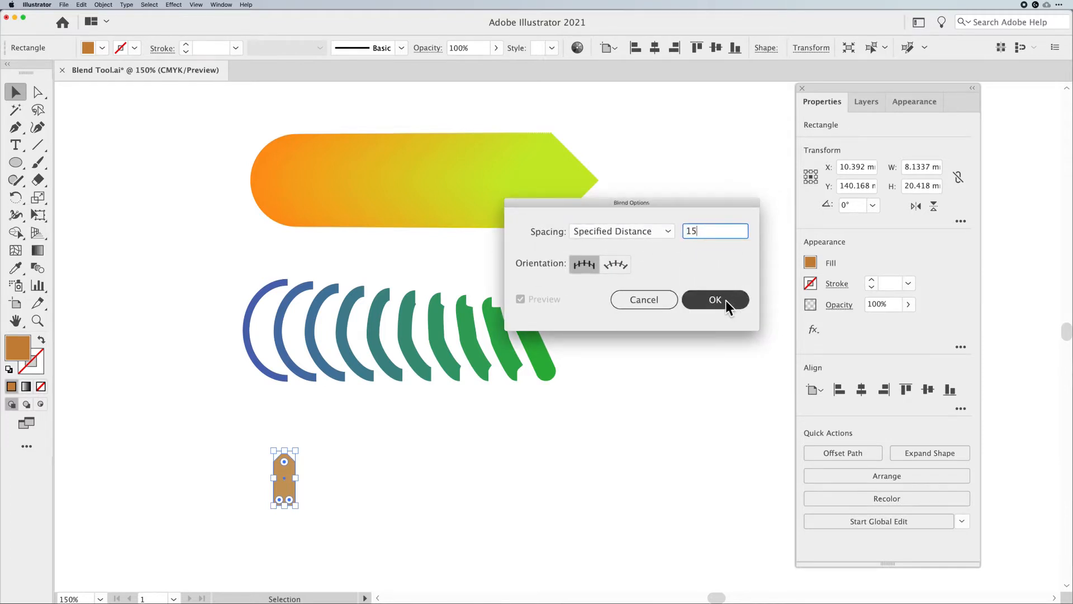
click(725, 300)
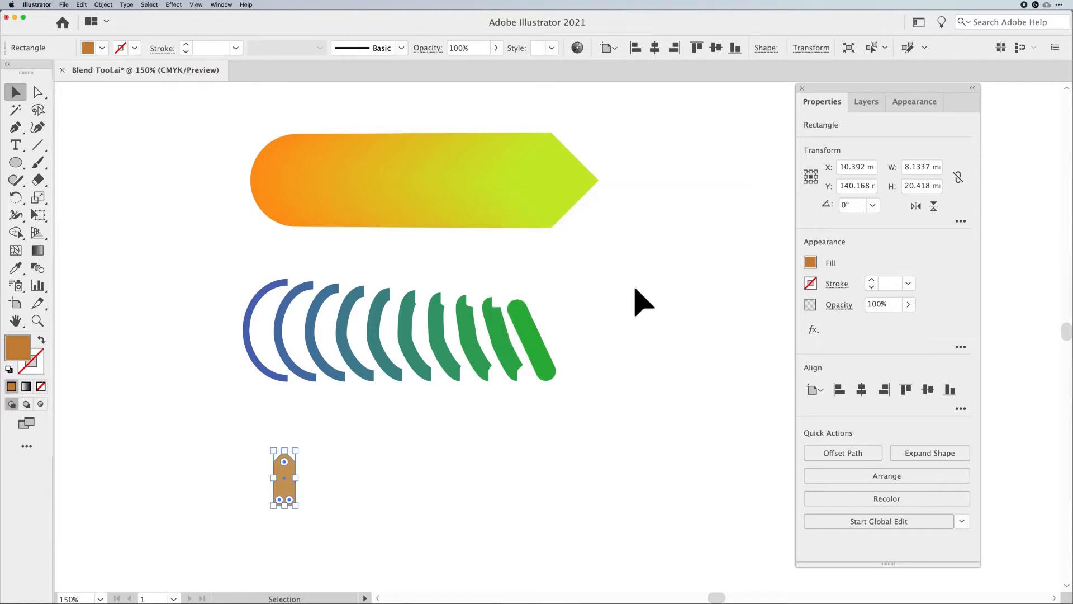
click(92, 5)
mouse_move(116, 215)
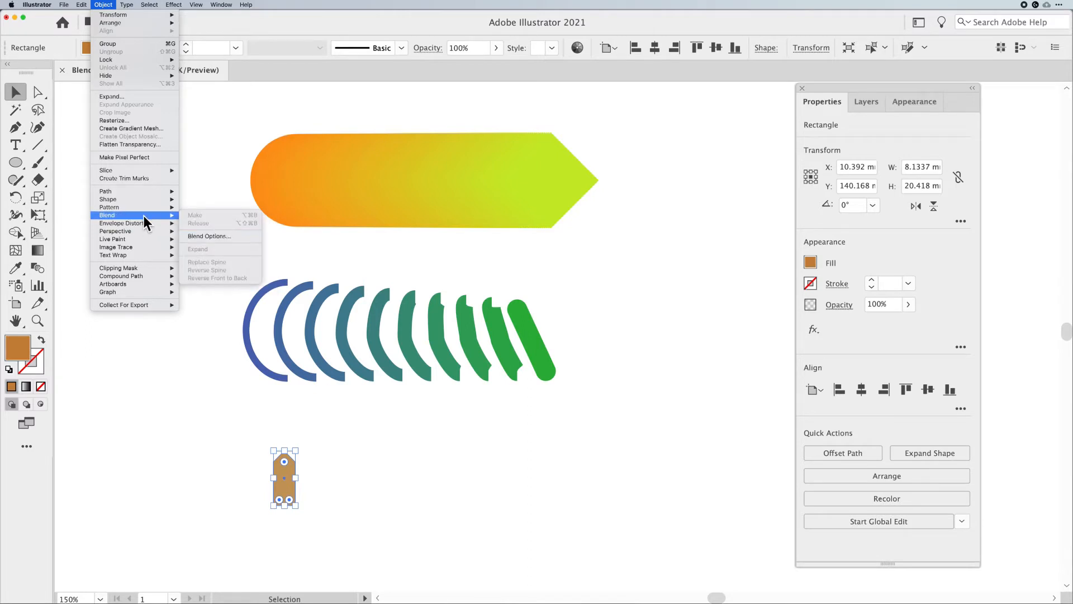
click(217, 194)
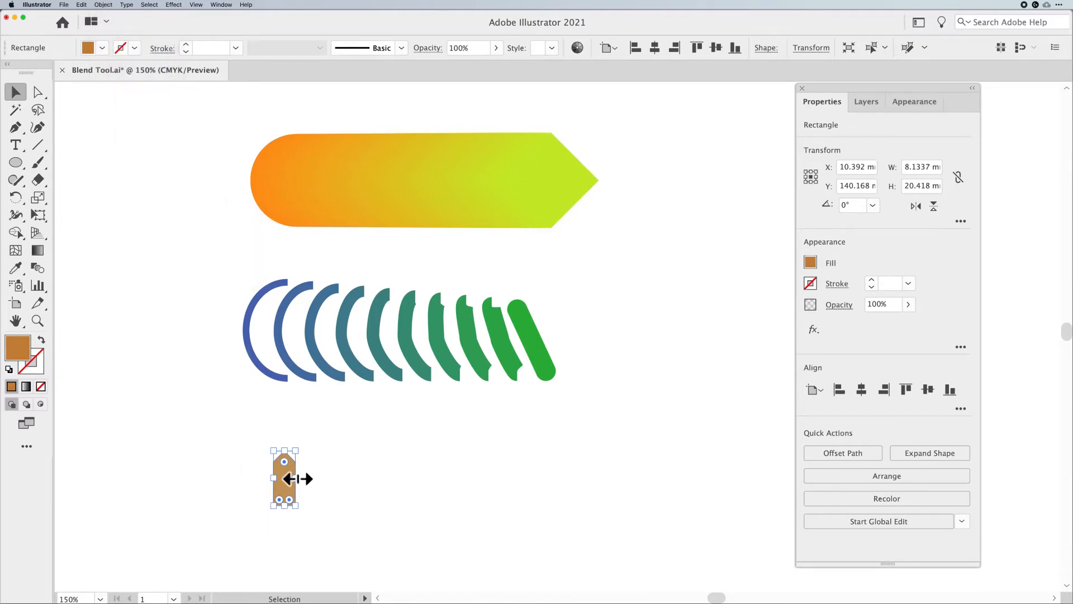
Duplicate the brown pointed shape to the right, about 88 mm across both copies
click(304, 495)
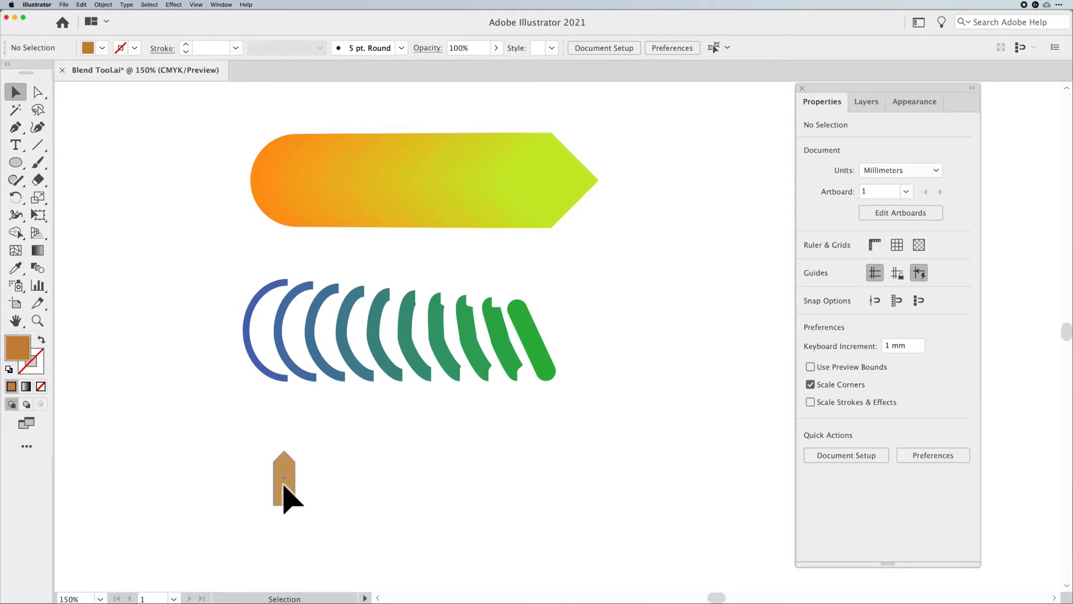
click(285, 485)
drag(284, 484, 251, 485)
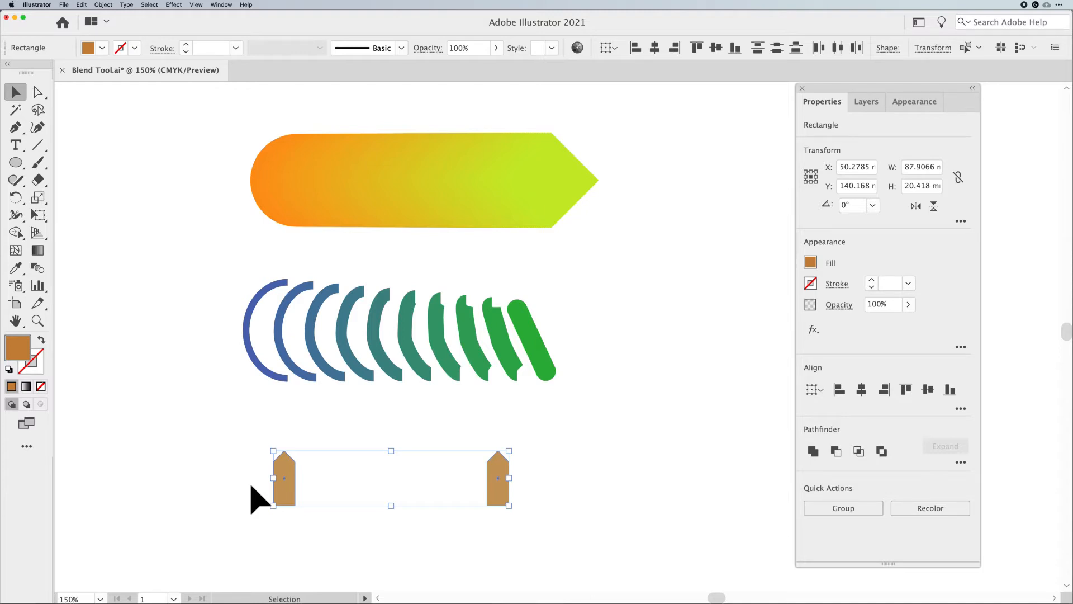
Make a blend between the two brown pointed shapes using the Specified Distance spacing
click(103, 5)
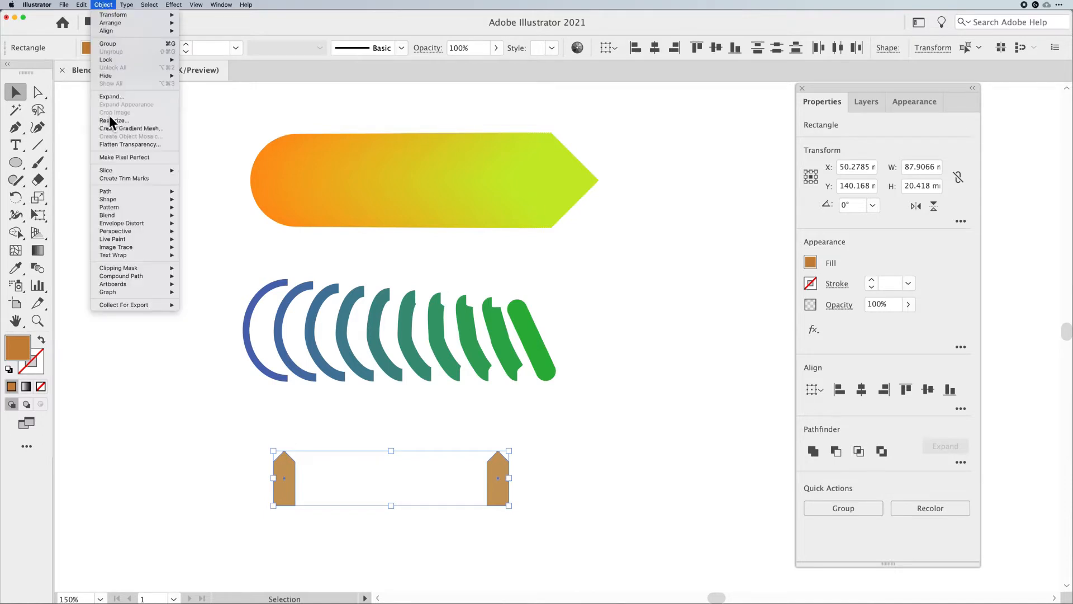
click(203, 237)
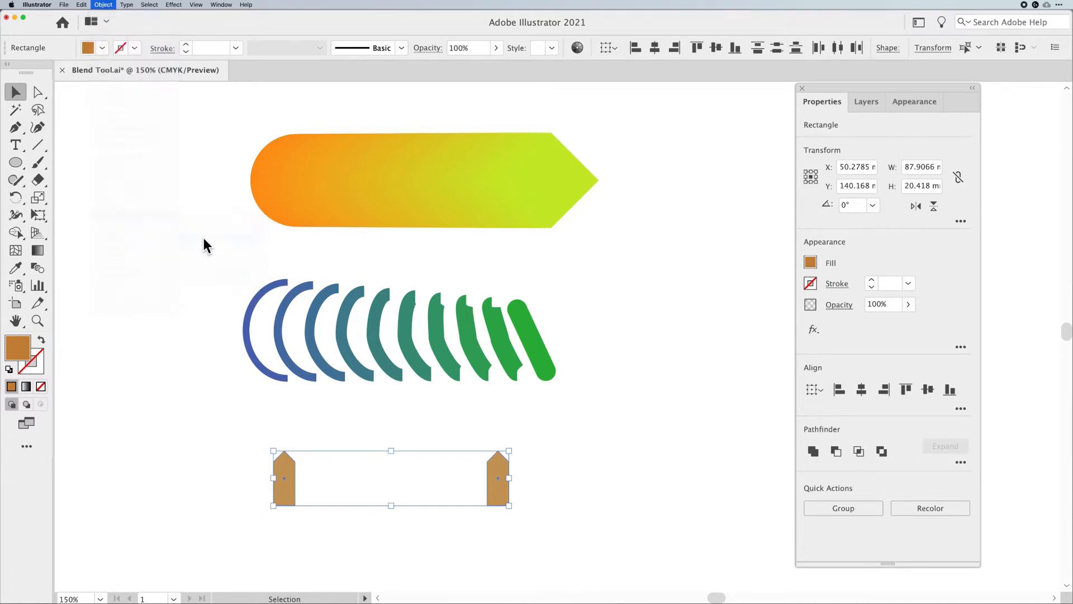
click(712, 302)
click(104, 5)
mouse_move(129, 215)
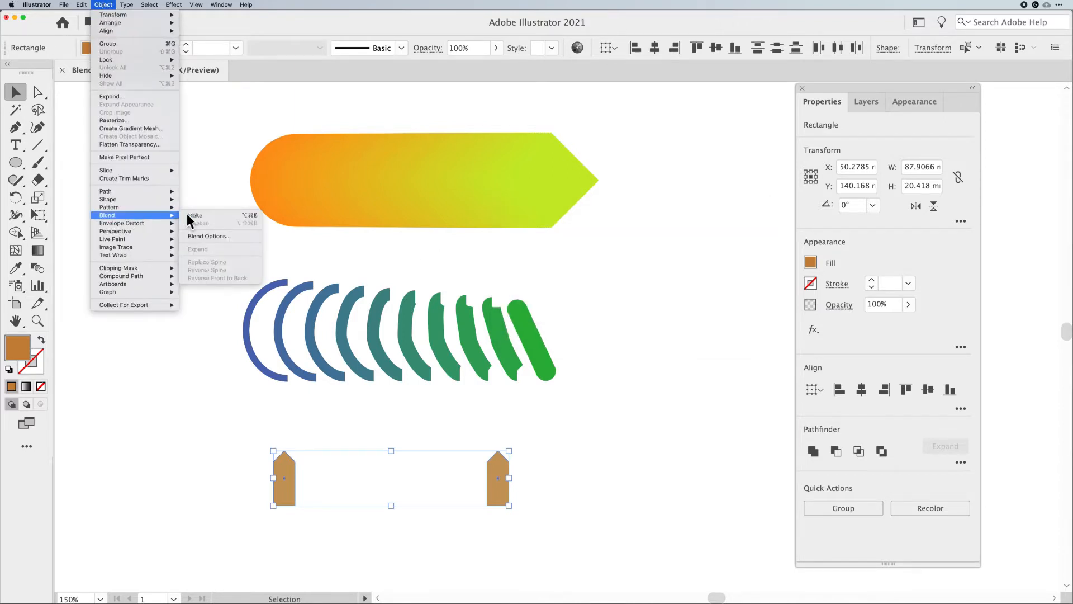
click(225, 216)
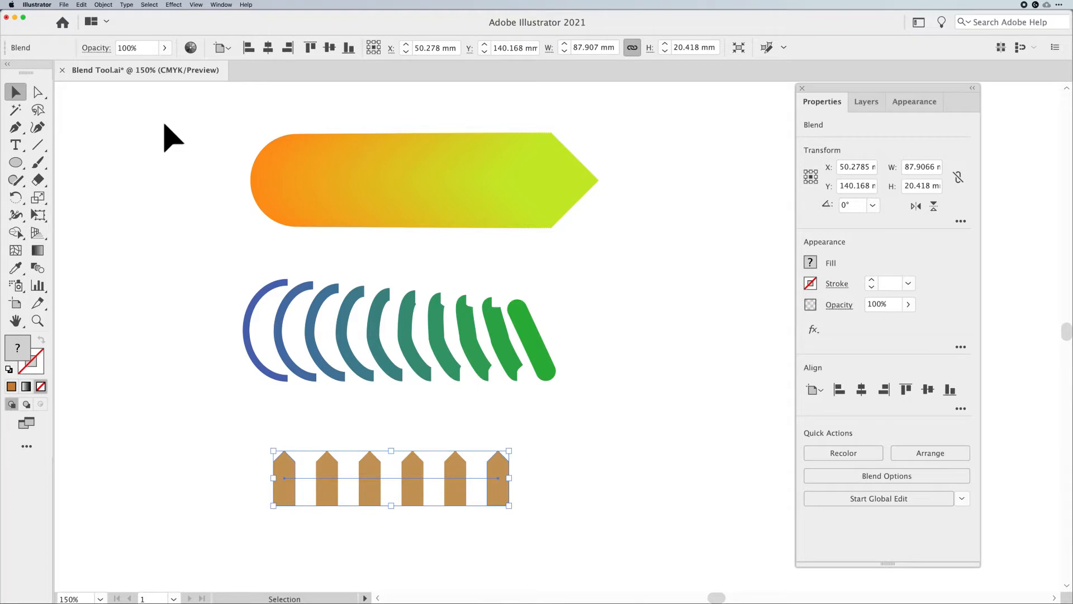
Draw a circle about 29 mm wide to the right of the orange blend and fill it purple
click(105, 5)
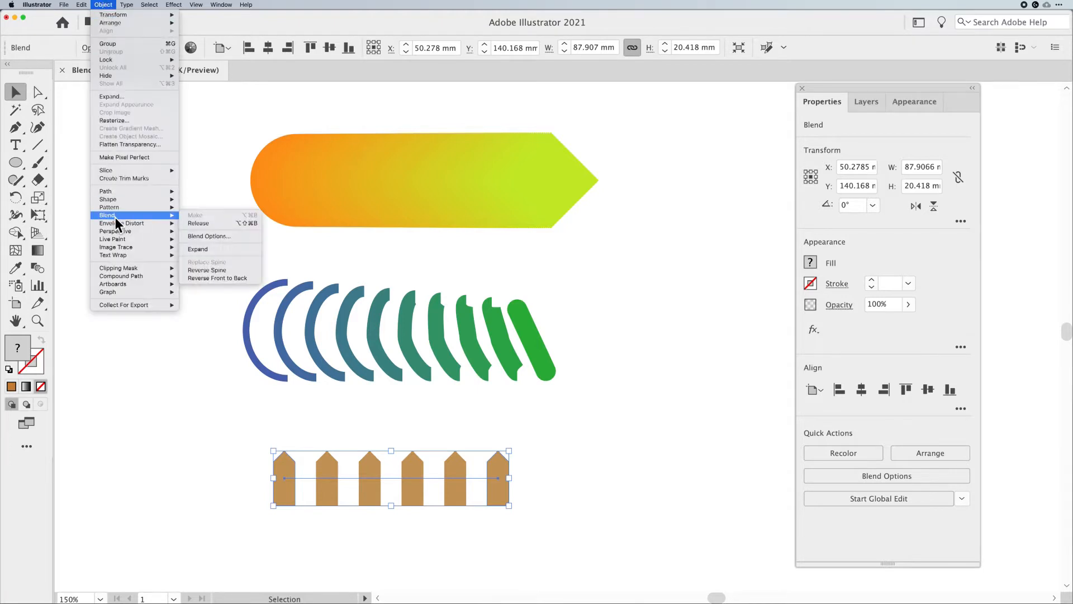
click(106, 5)
key(space)
drag(497, 264, 355, 262)
click(355, 263)
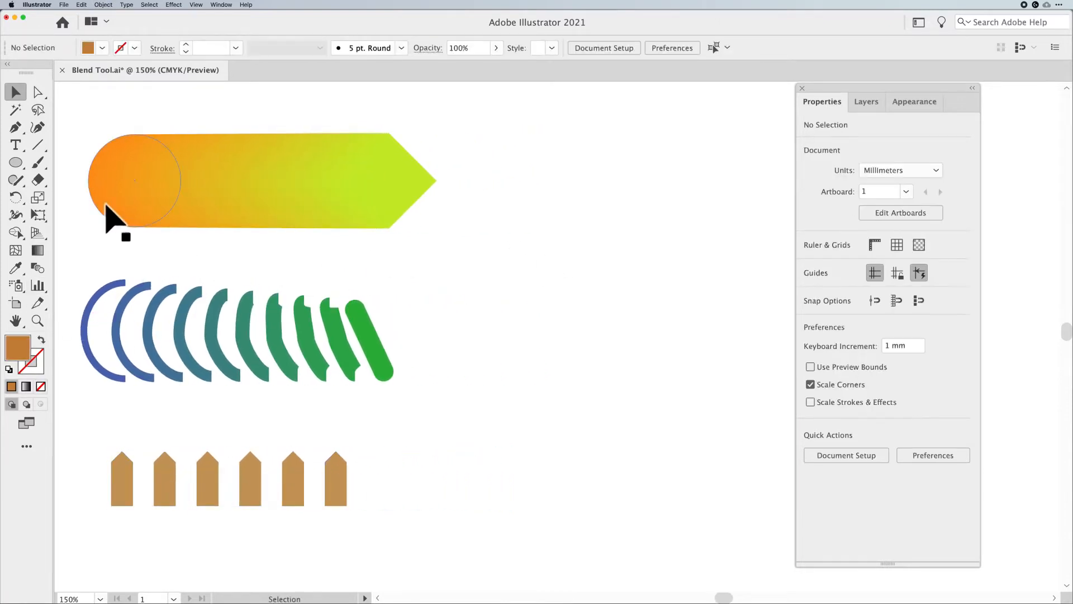
key(l)
drag(518, 179, 556, 215)
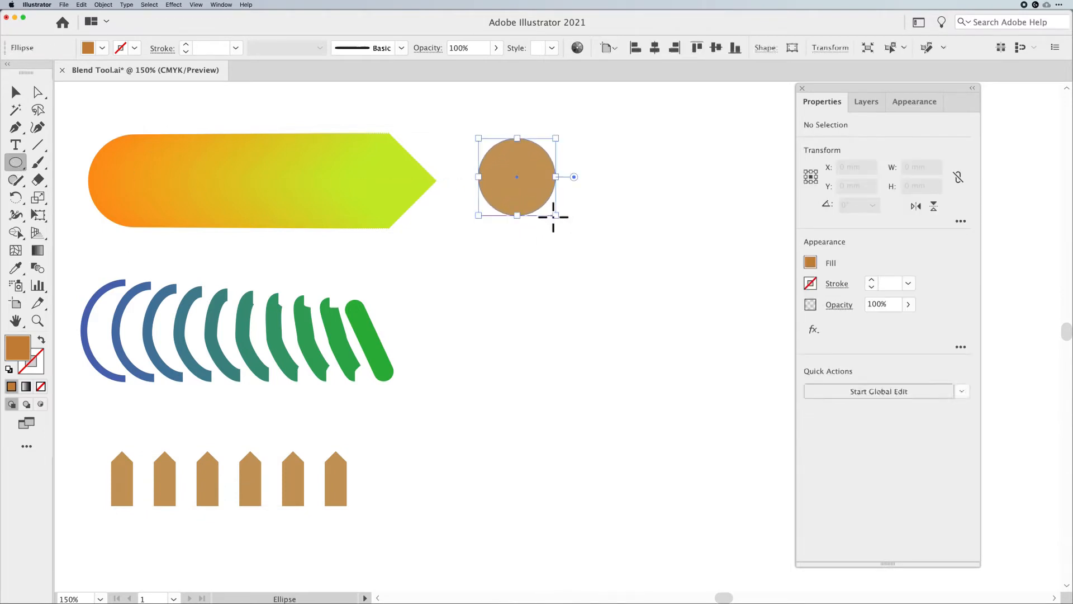
click(102, 48)
click(138, 82)
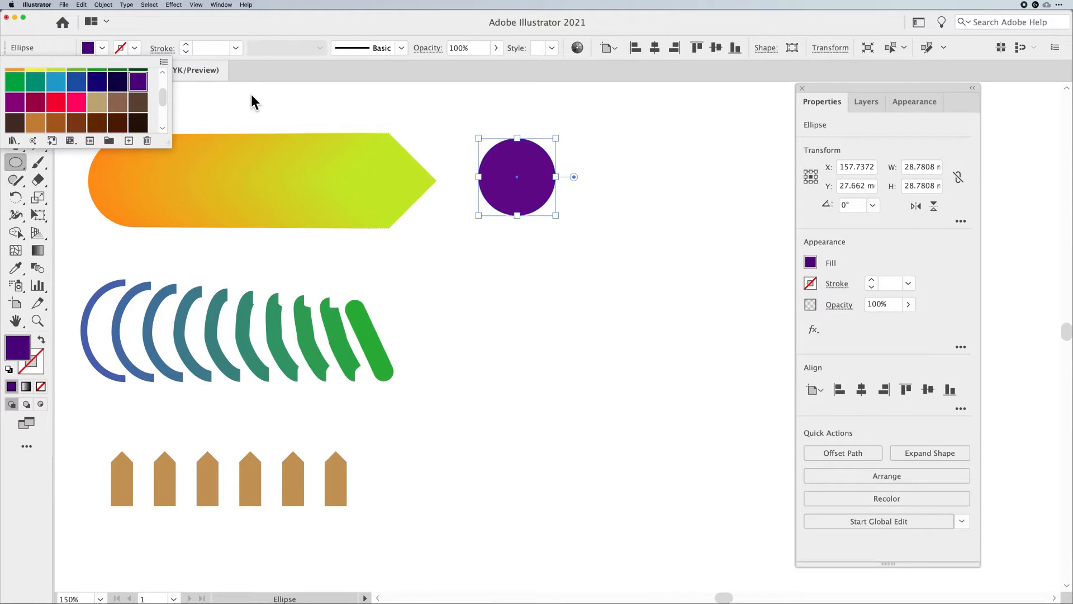
click(252, 101)
Draw a hexagon about 31 mm wide right of the circle, fill it pink, and move it level with the circle
click(16, 91)
click(37, 144)
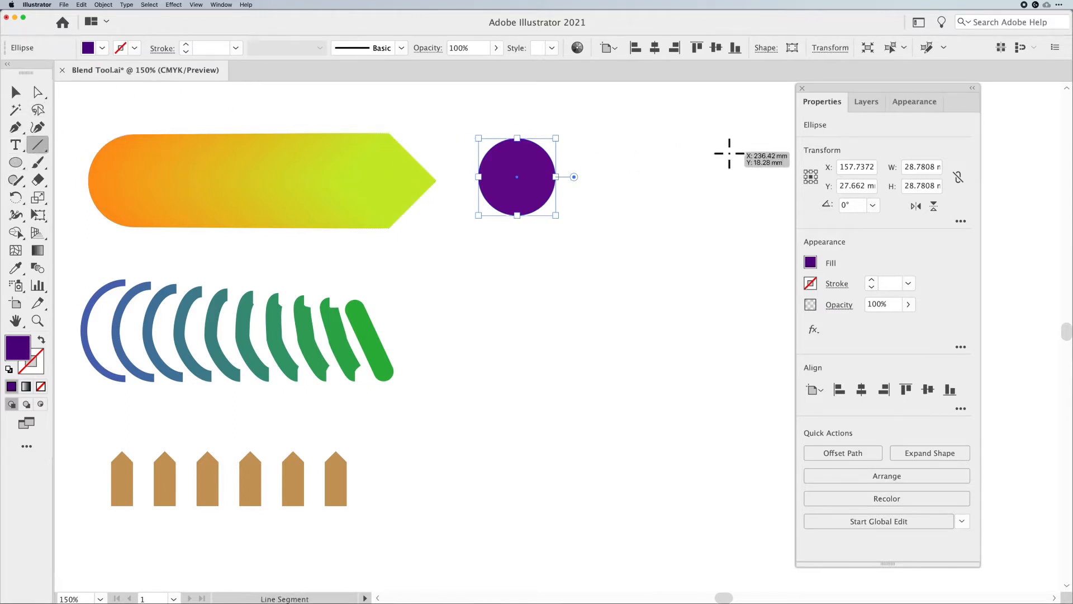
click(16, 162)
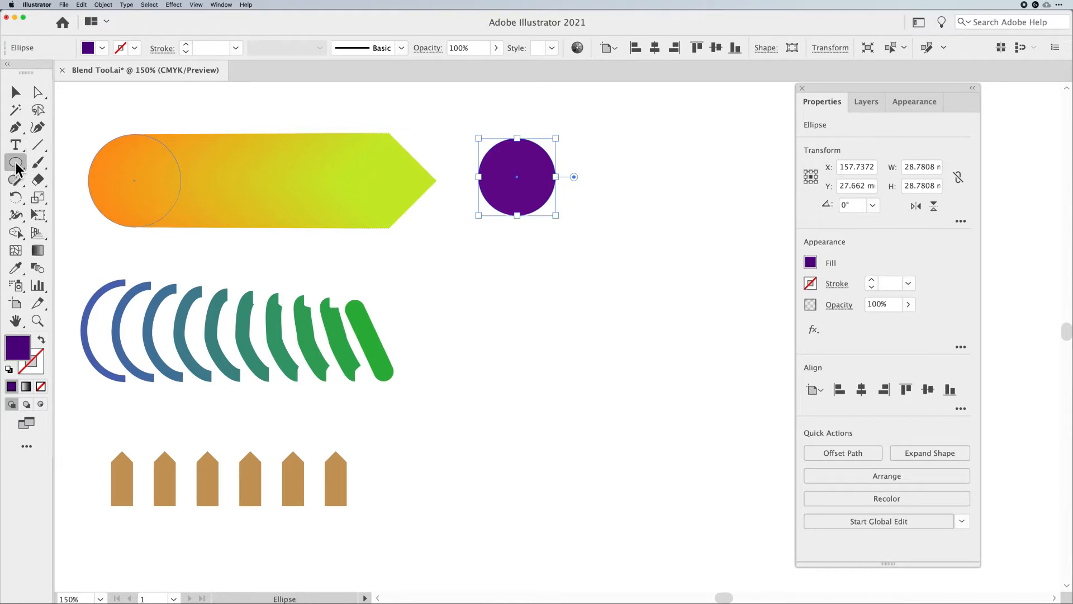
click(70, 214)
drag(722, 156, 742, 190)
click(106, 46)
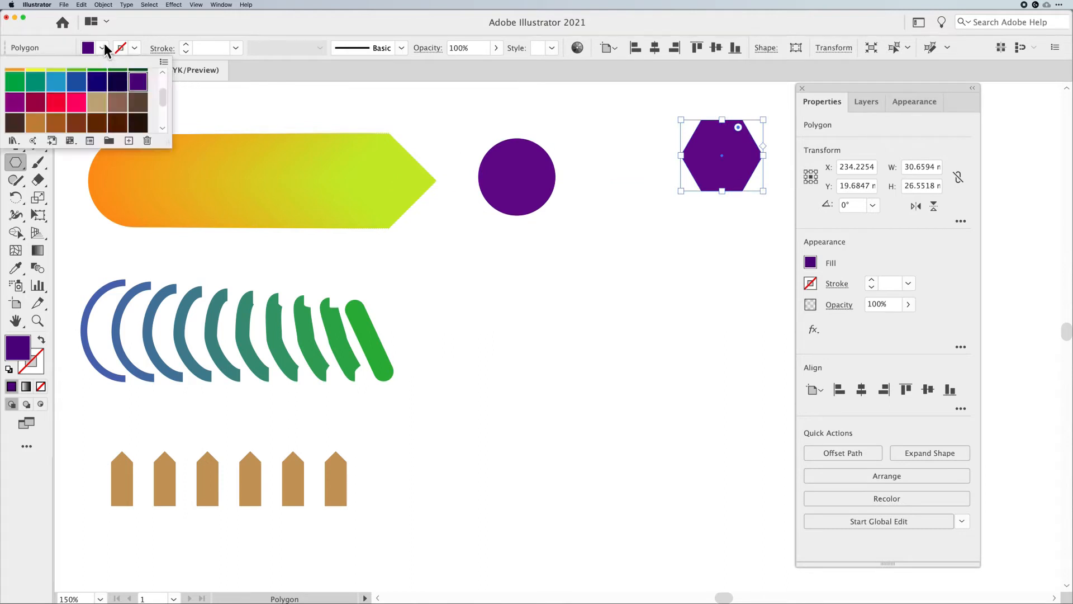
click(74, 104)
click(307, 112)
click(8, 93)
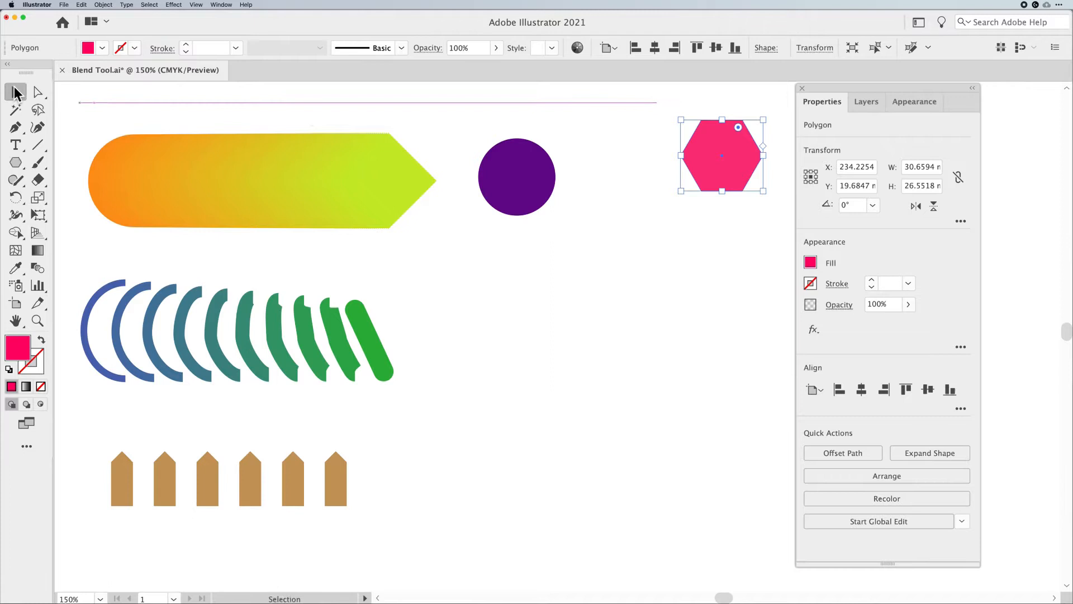
drag(729, 160, 729, 175)
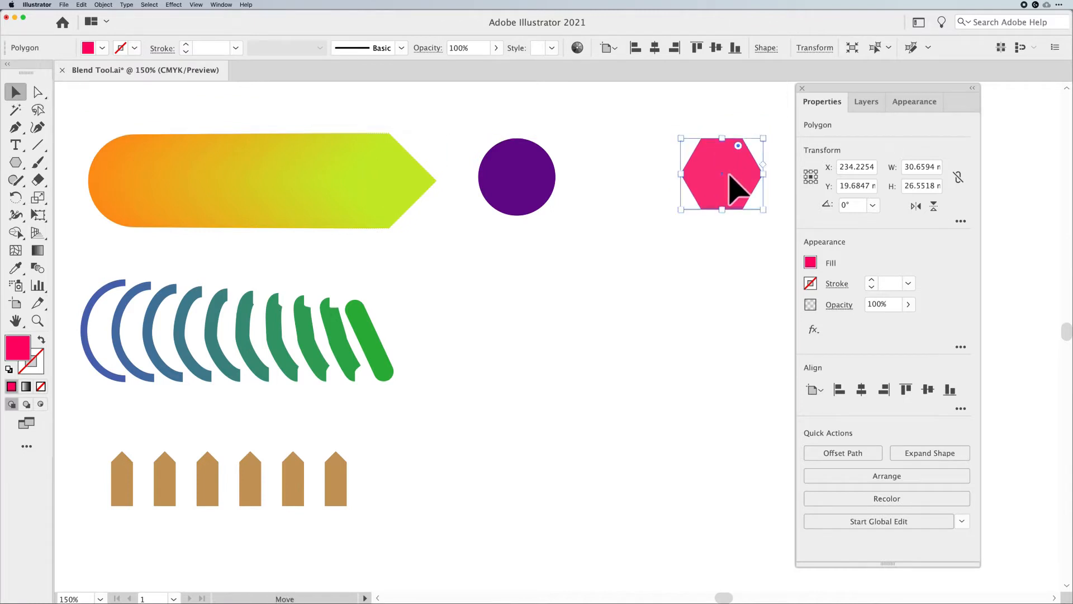
Blend the purple circle into the pink hexagon with the Blend tool
drag(748, 255, 489, 202)
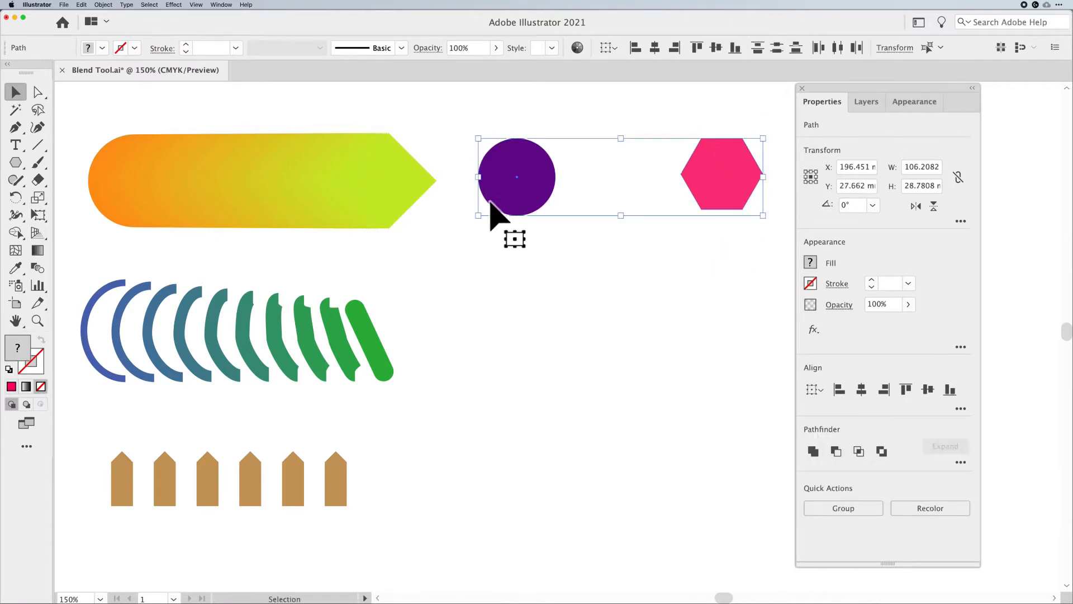
click(500, 224)
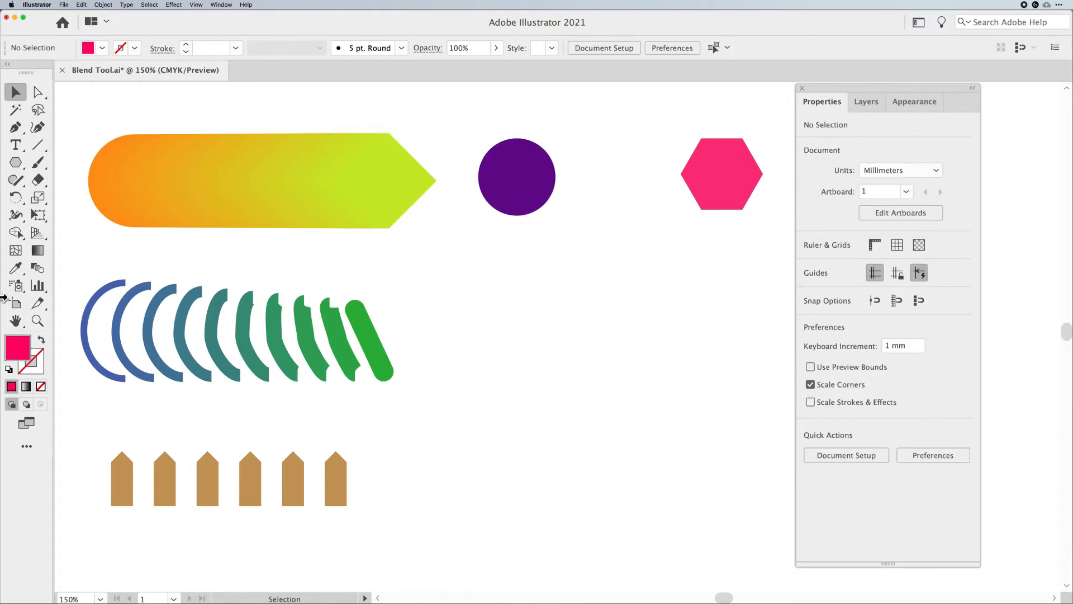
click(38, 267)
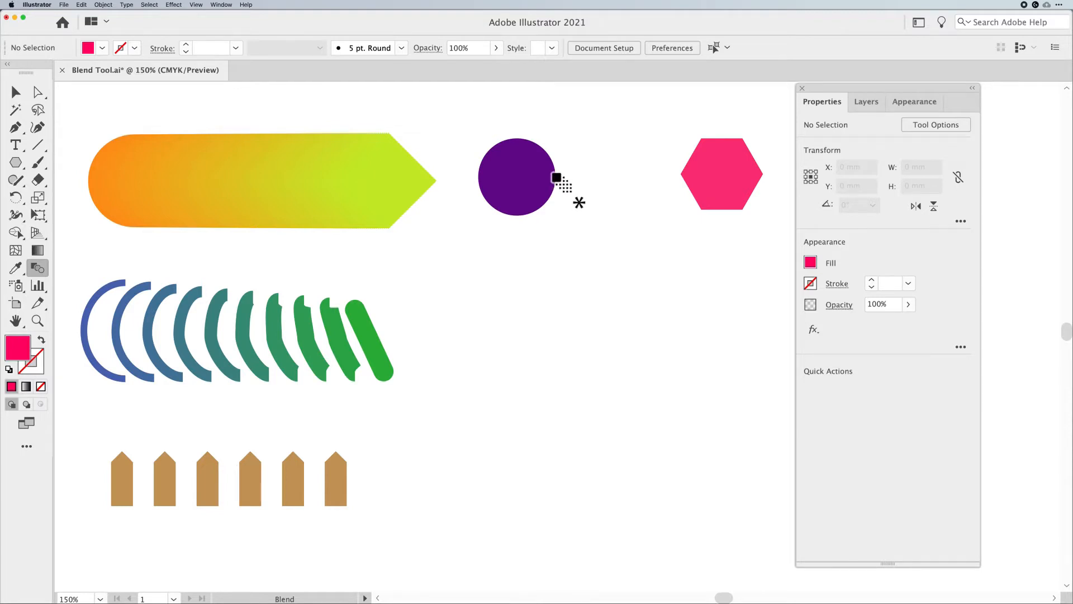
click(550, 183)
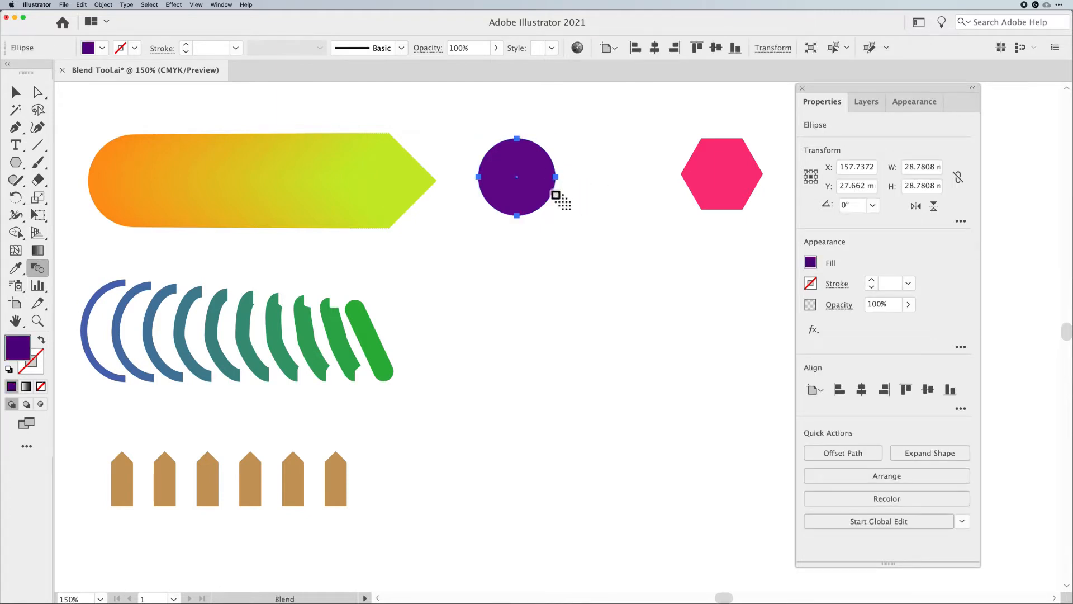
click(518, 217)
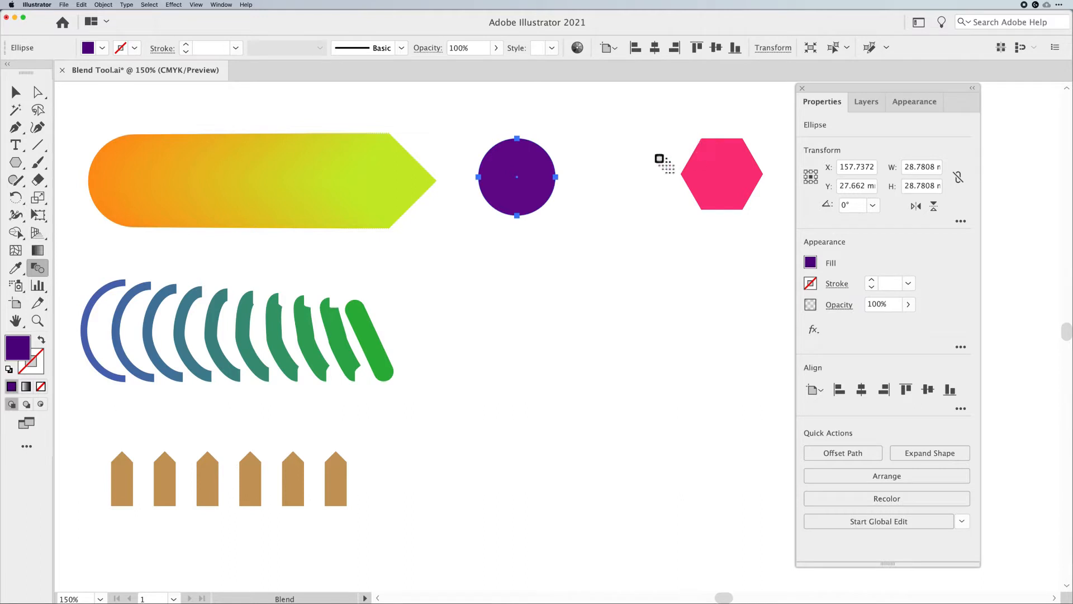
click(554, 177)
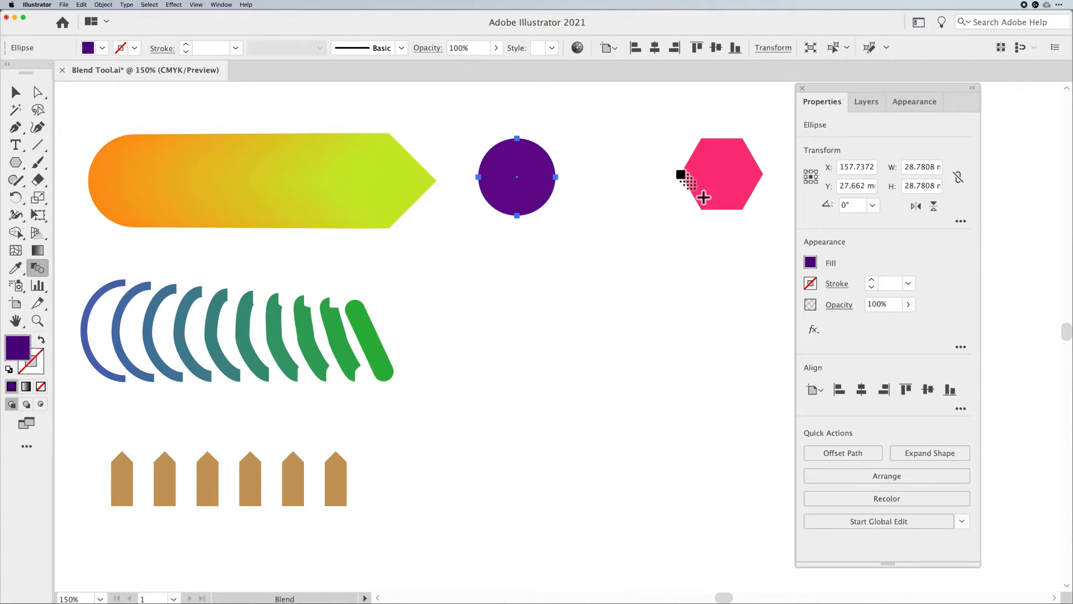
click(680, 174)
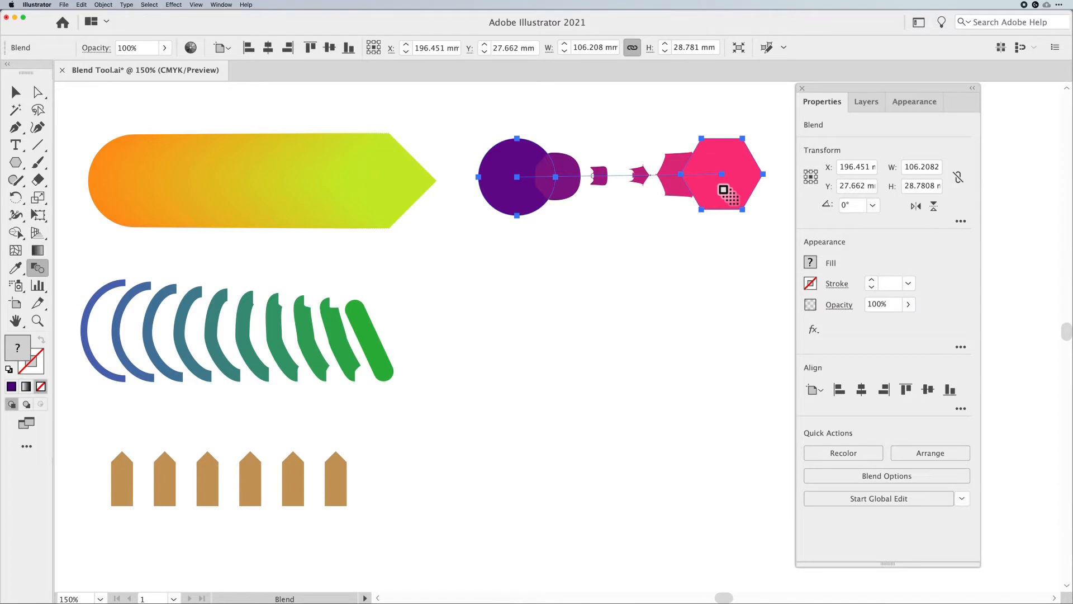
Change the circle-to-hexagon blend's spacing to Smooth Color
double_click(39, 269)
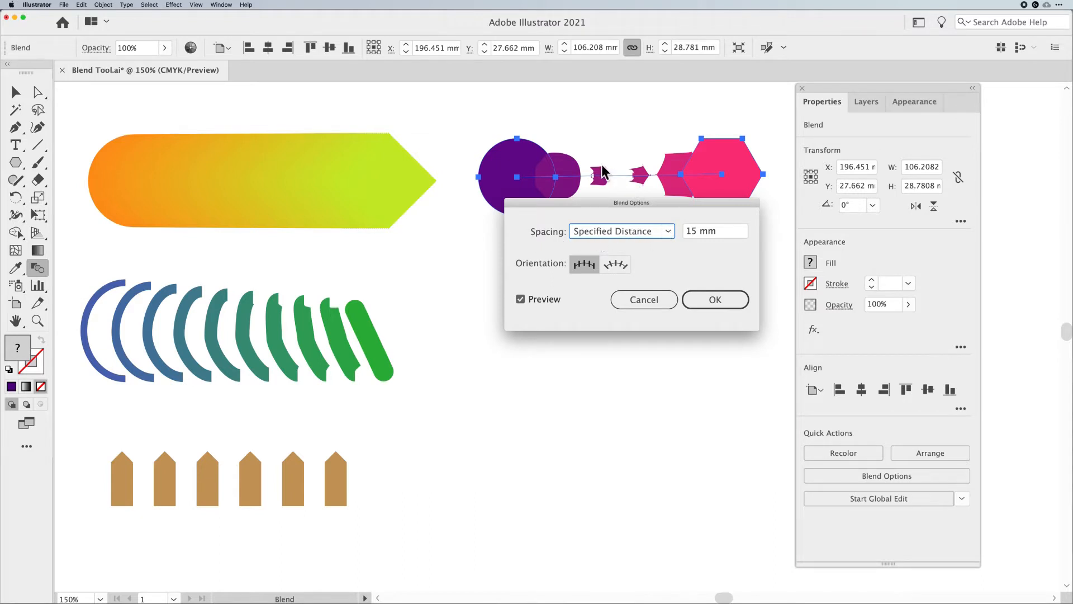
click(623, 235)
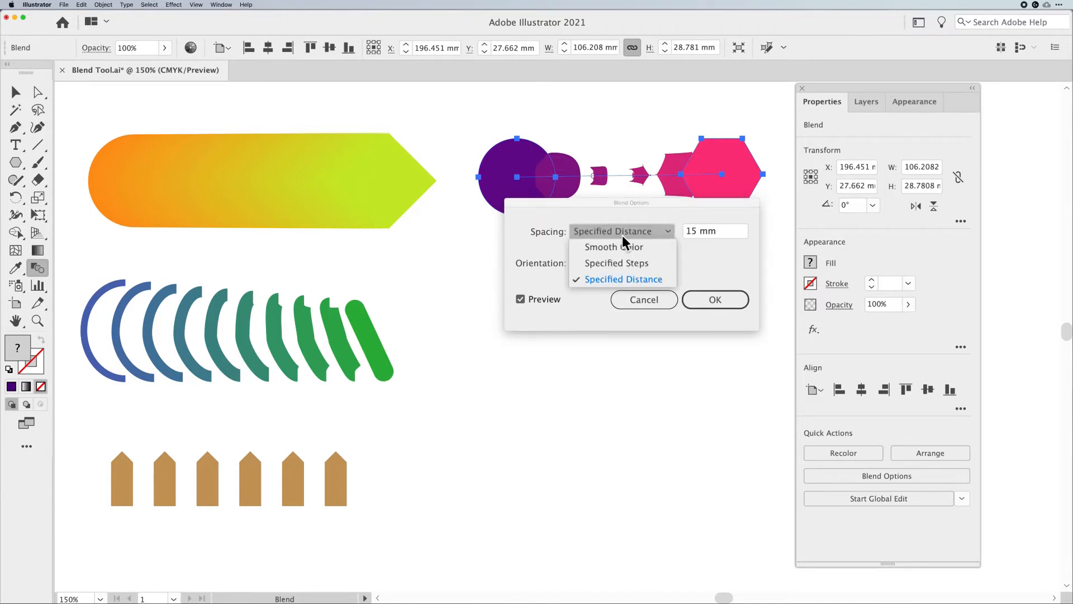
click(622, 247)
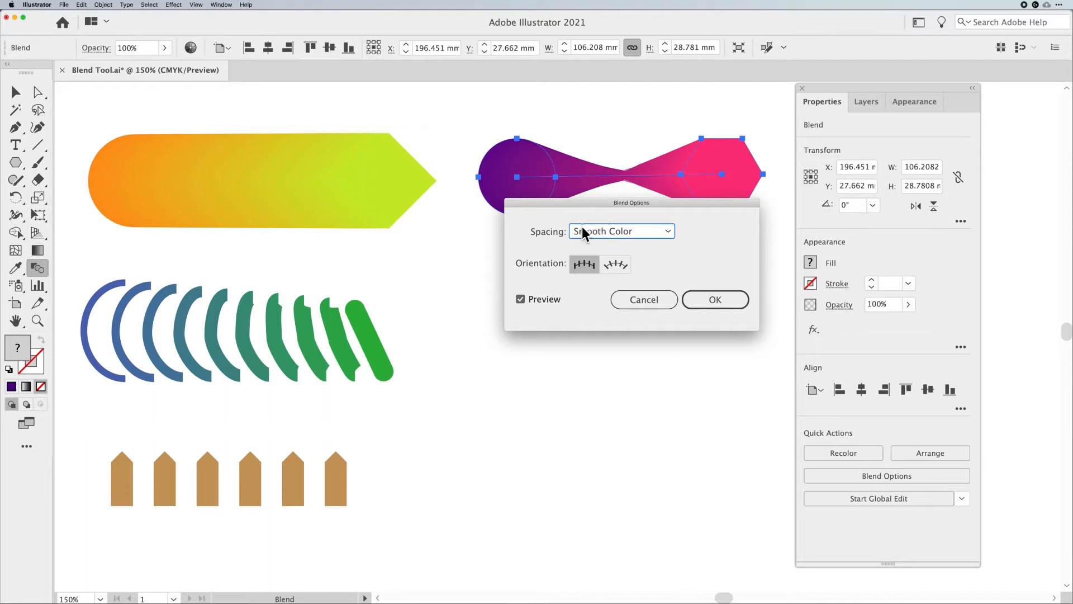
click(720, 304)
click(718, 302)
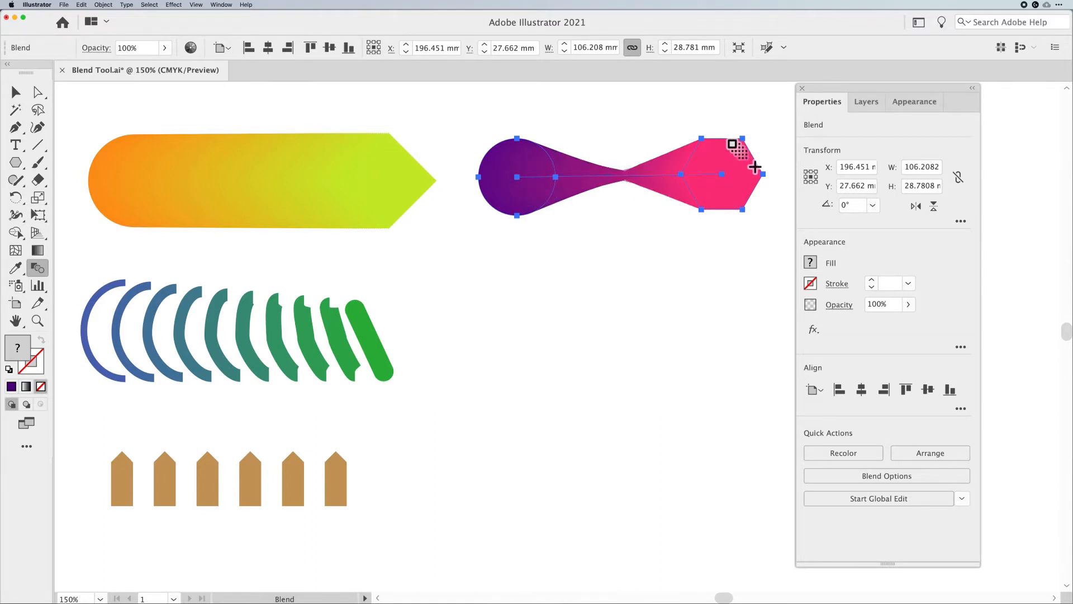
Undo the Smooth Color change and the circle-to-hexagon blend
click(22, 95)
click(223, 204)
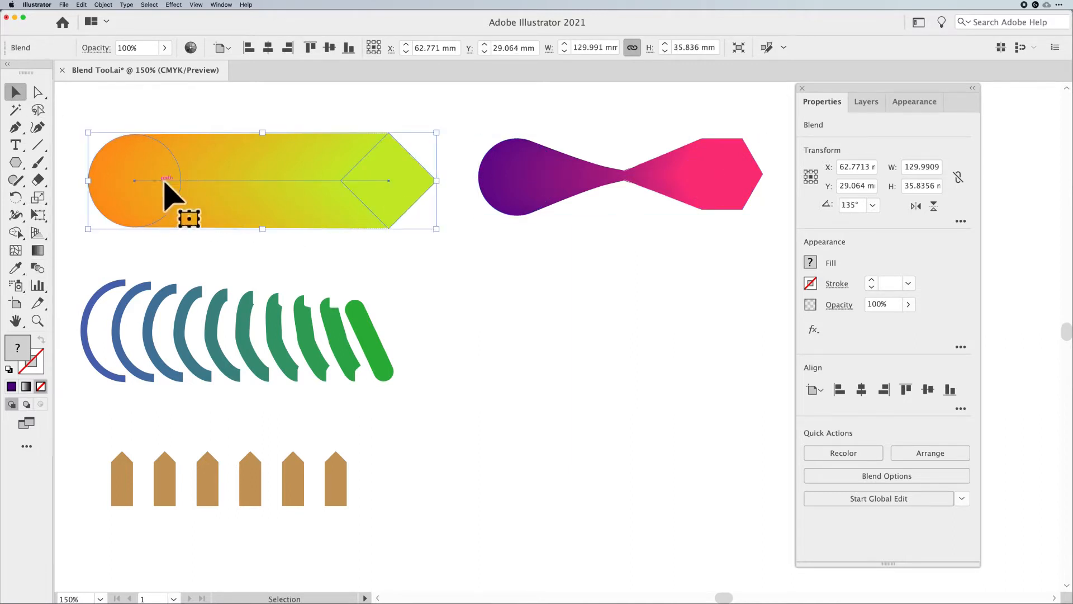
click(632, 176)
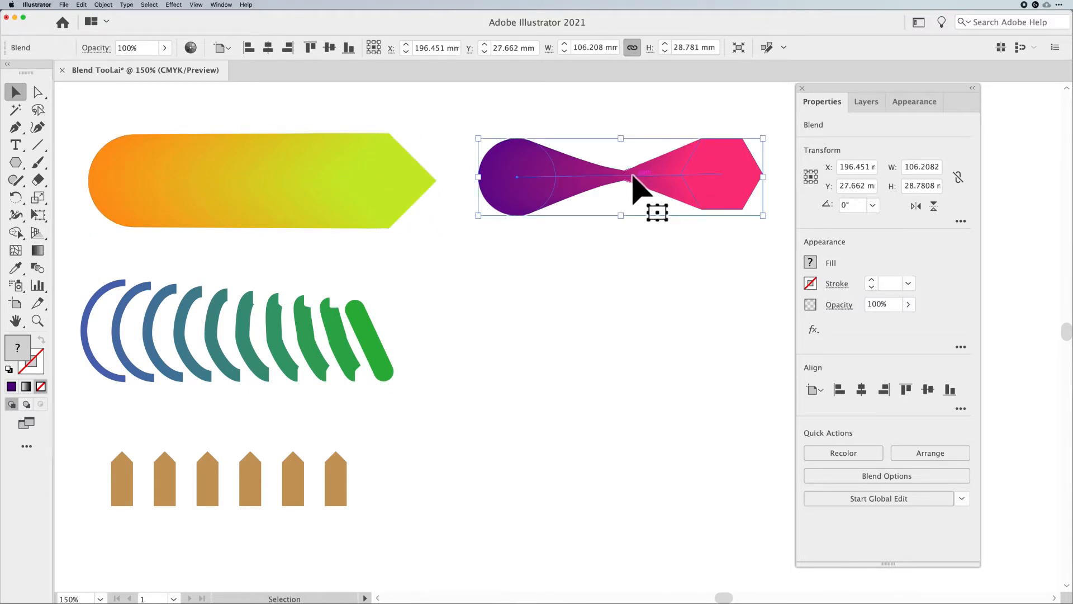
key(super+z)
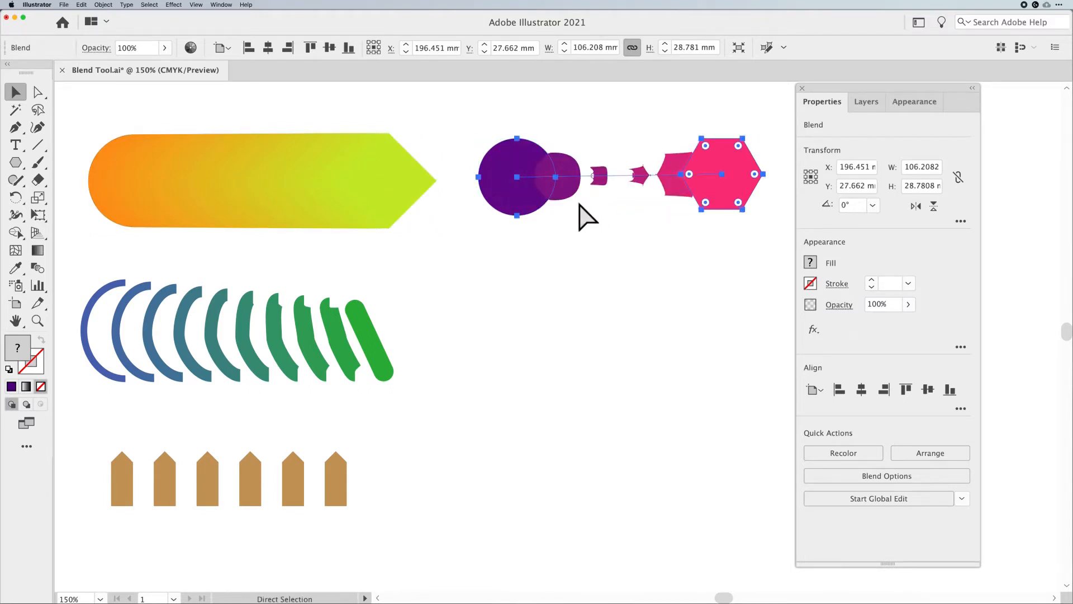
key(super+z)
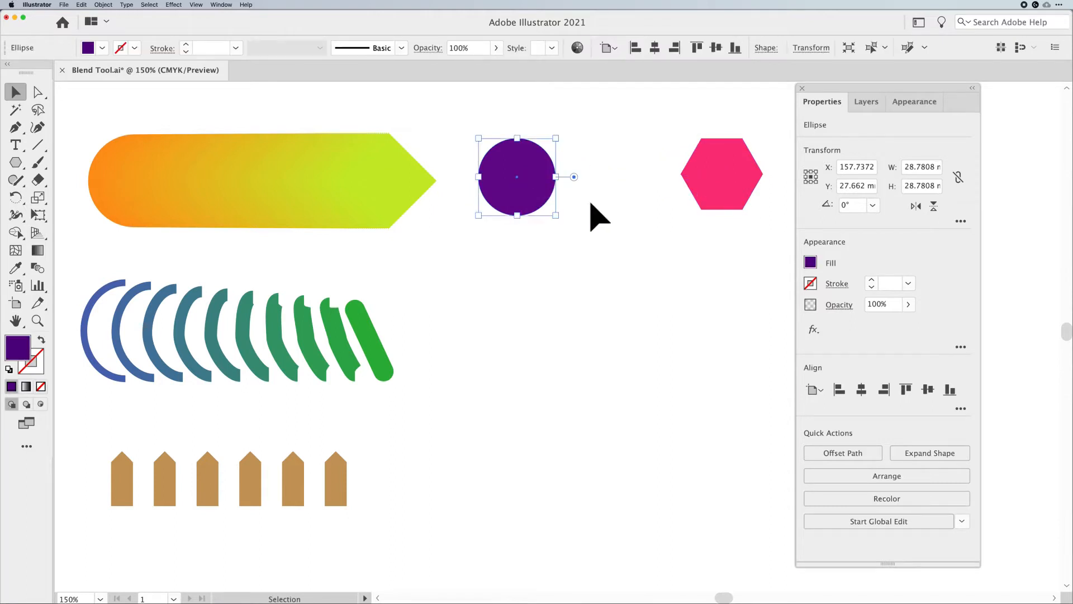
click(598, 237)
drag(762, 241, 523, 185)
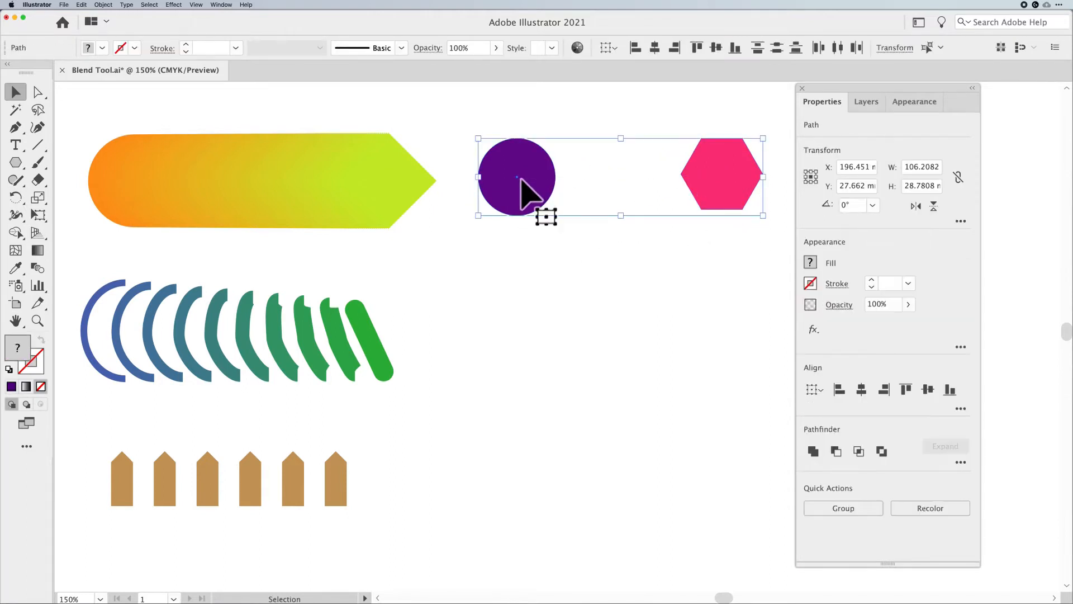
click(565, 240)
Try blending the circle's right anchor point into the hexagon's right anchor point, then undo the blend
click(534, 202)
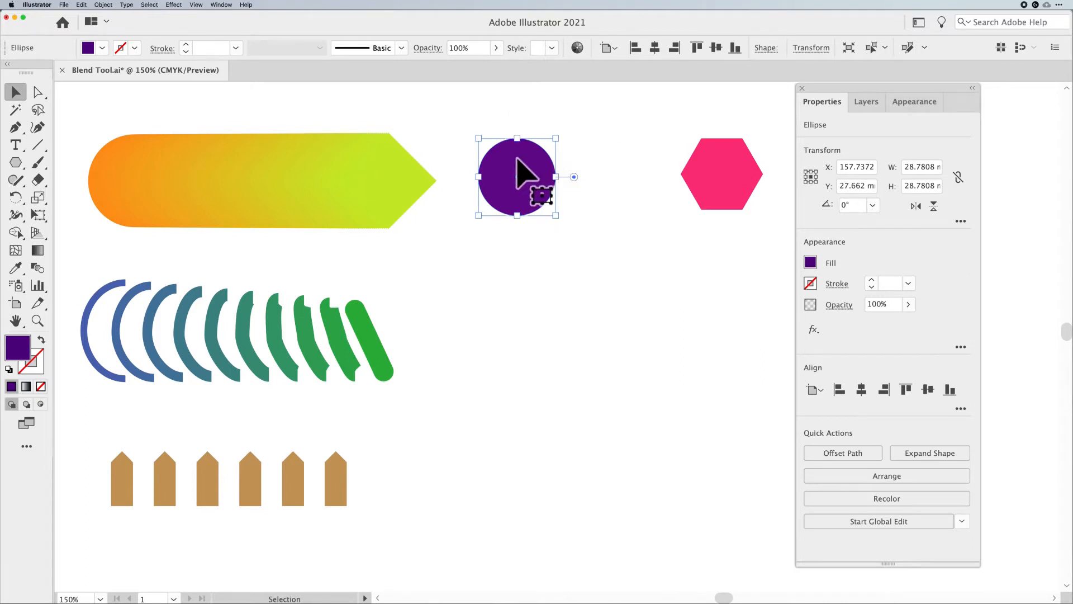
key(w)
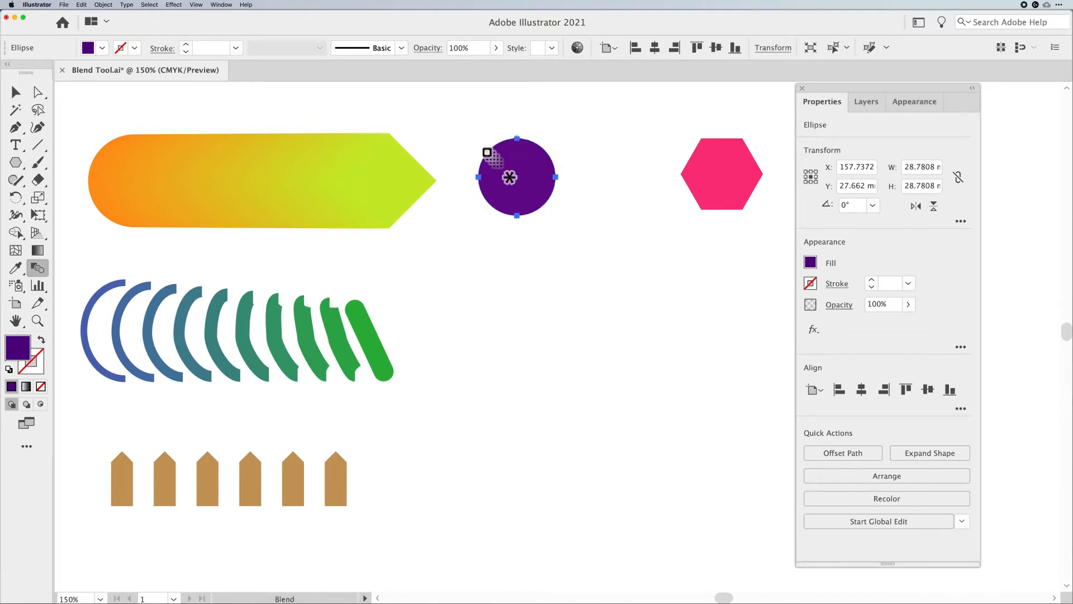
super+click(706, 186)
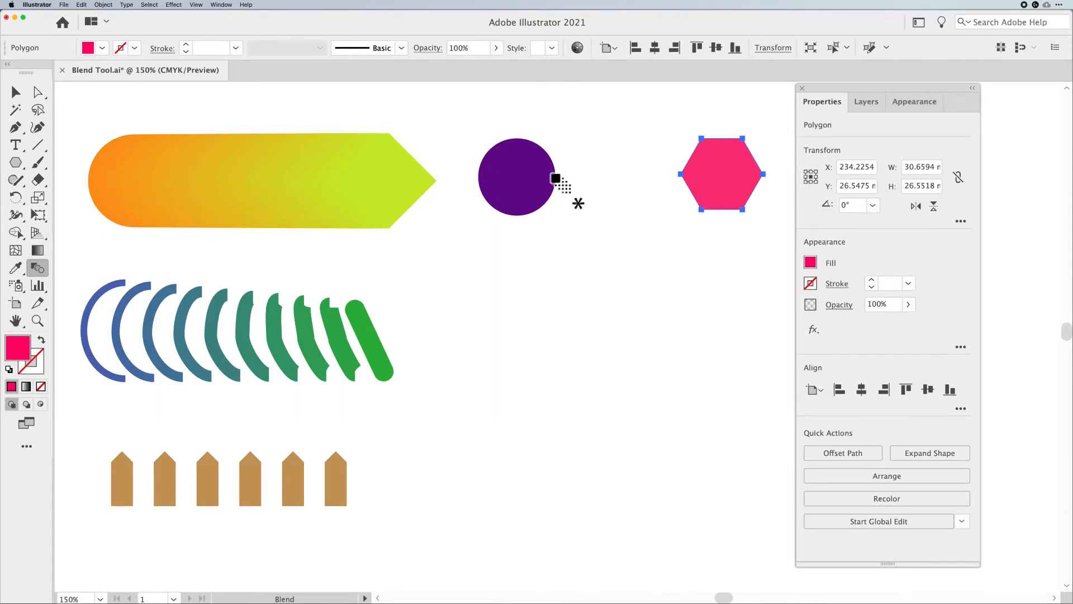
click(555, 178)
click(763, 175)
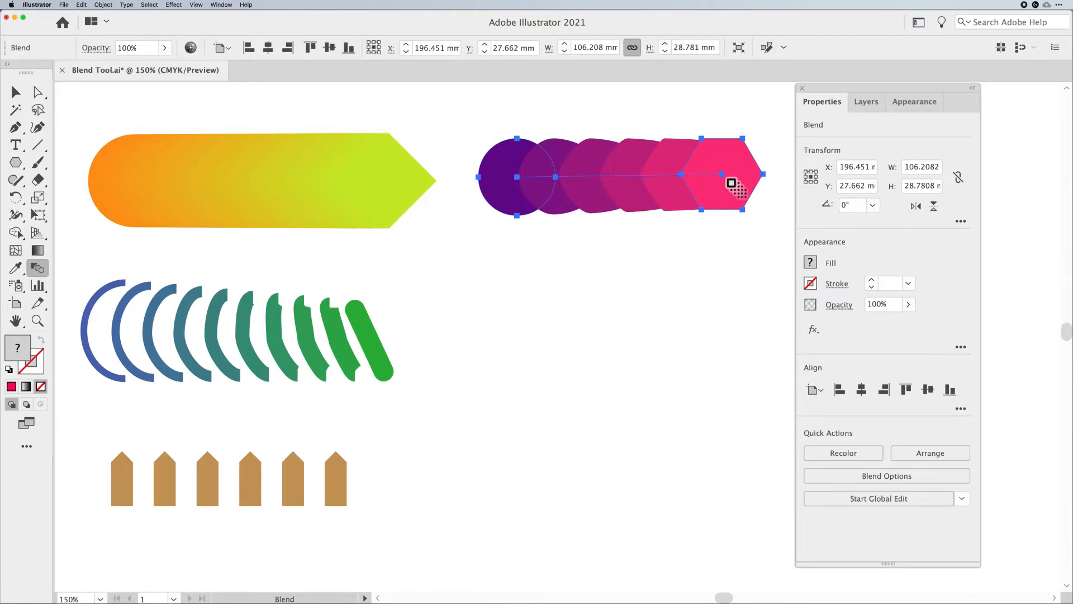
key(super+z)
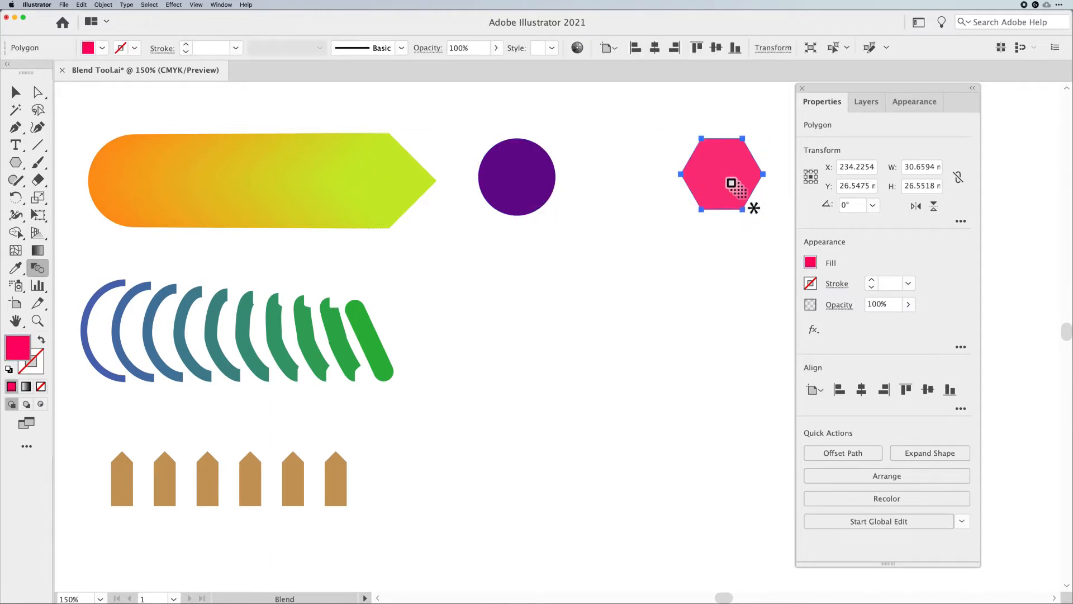
Try blending the circle's right anchor point into the hexagon's lower-left anchor point, then undo the blend
click(556, 178)
click(701, 210)
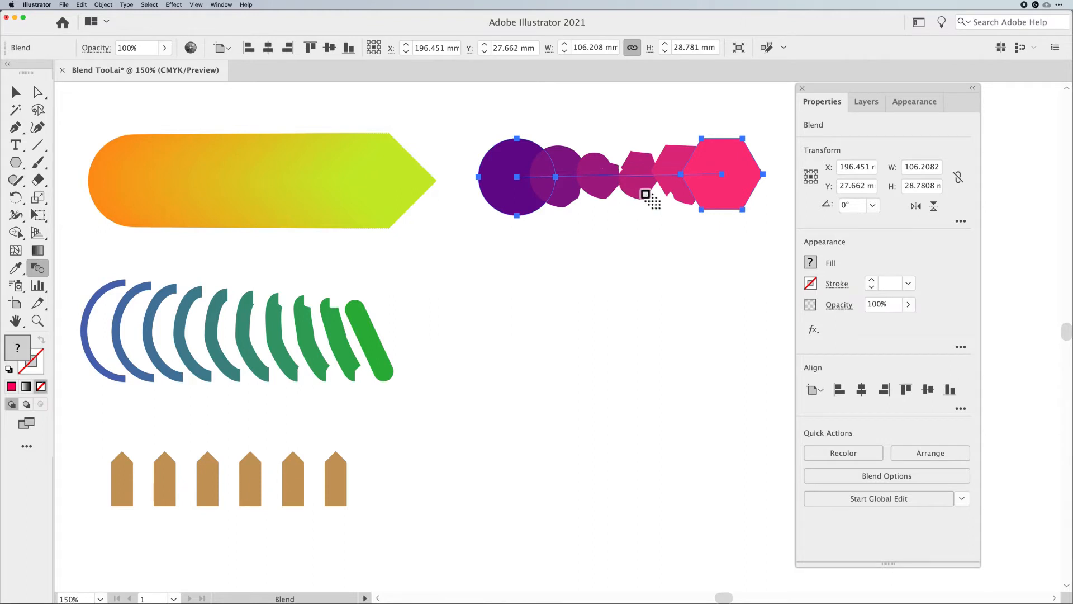
key(super+z)
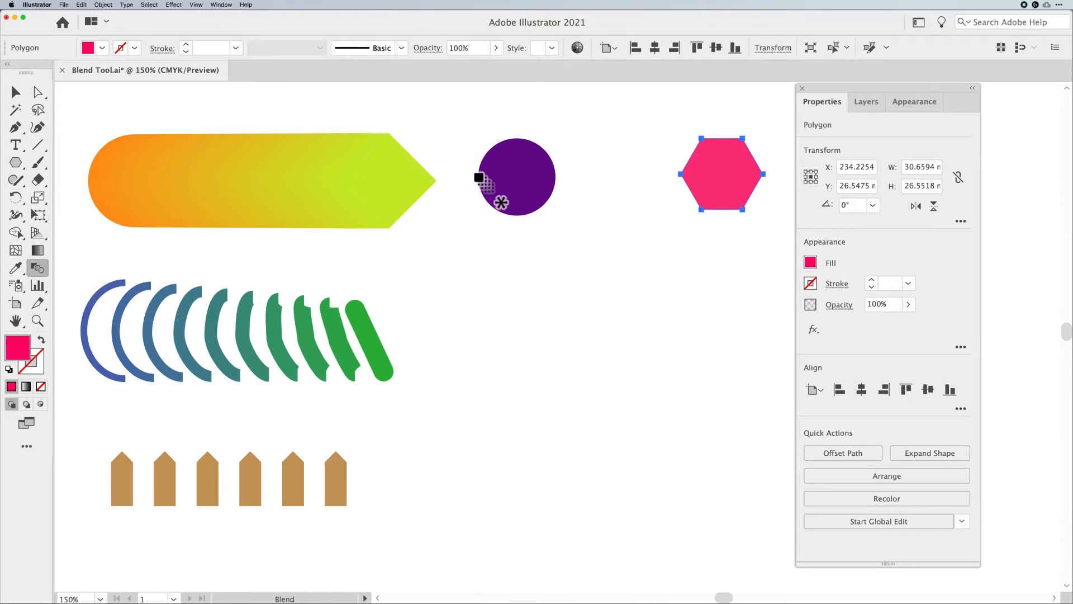
Try blending the circle's left anchor point into the hexagon's left anchor point, then undo the blend
click(478, 178)
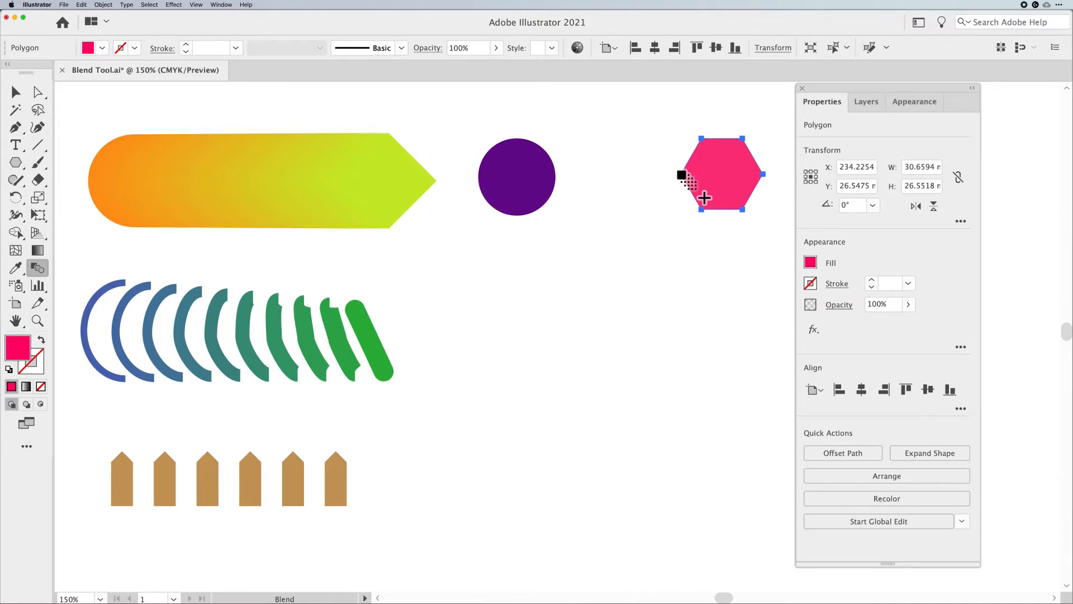
click(681, 175)
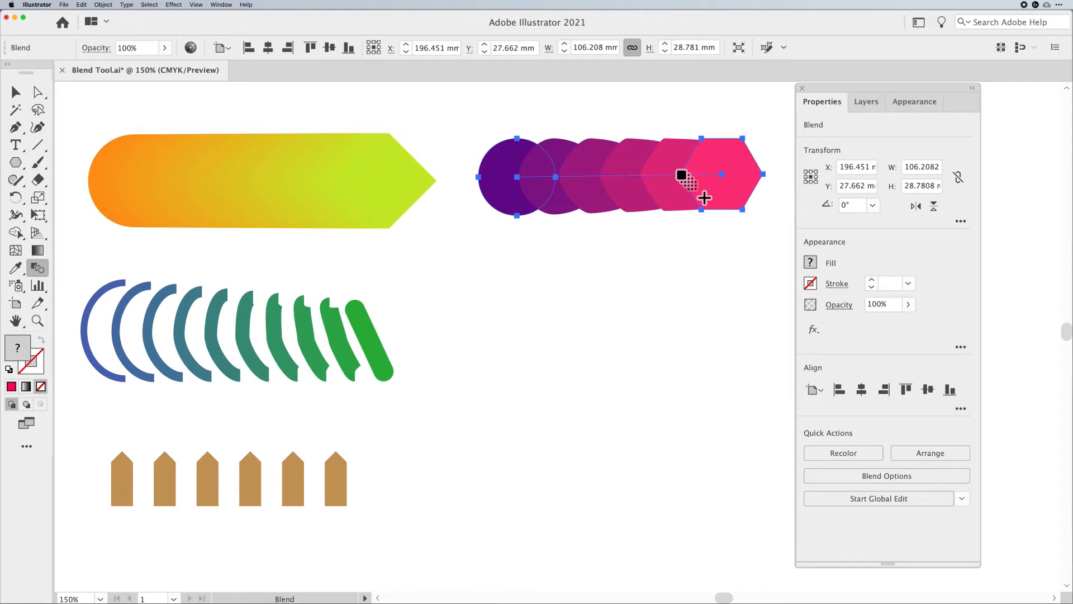
key(super+z)
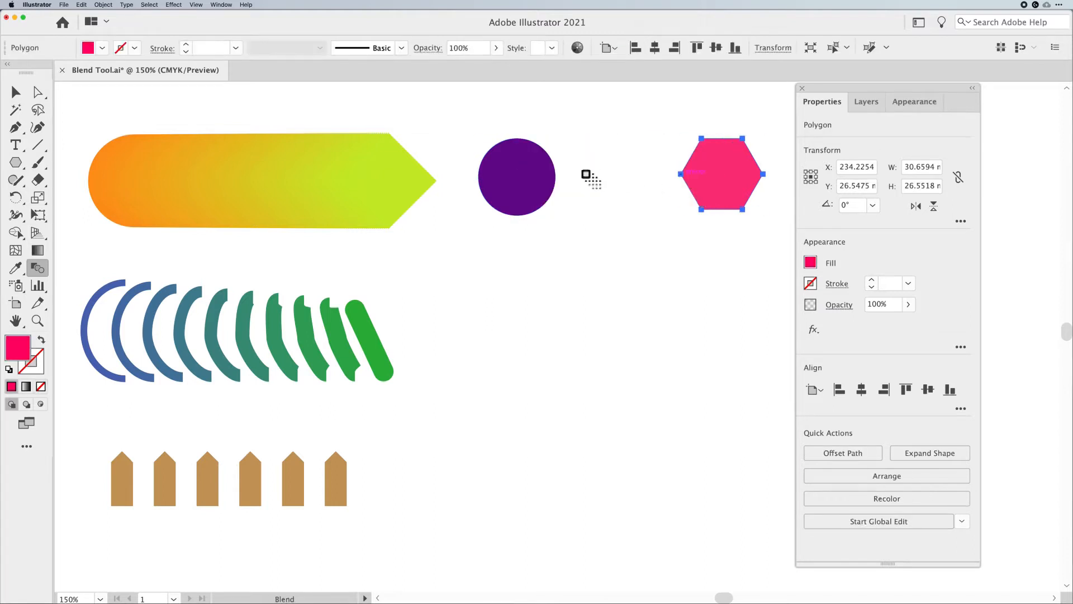
Blend the circle's top anchor point into the hexagon's lower-right anchor point
click(519, 139)
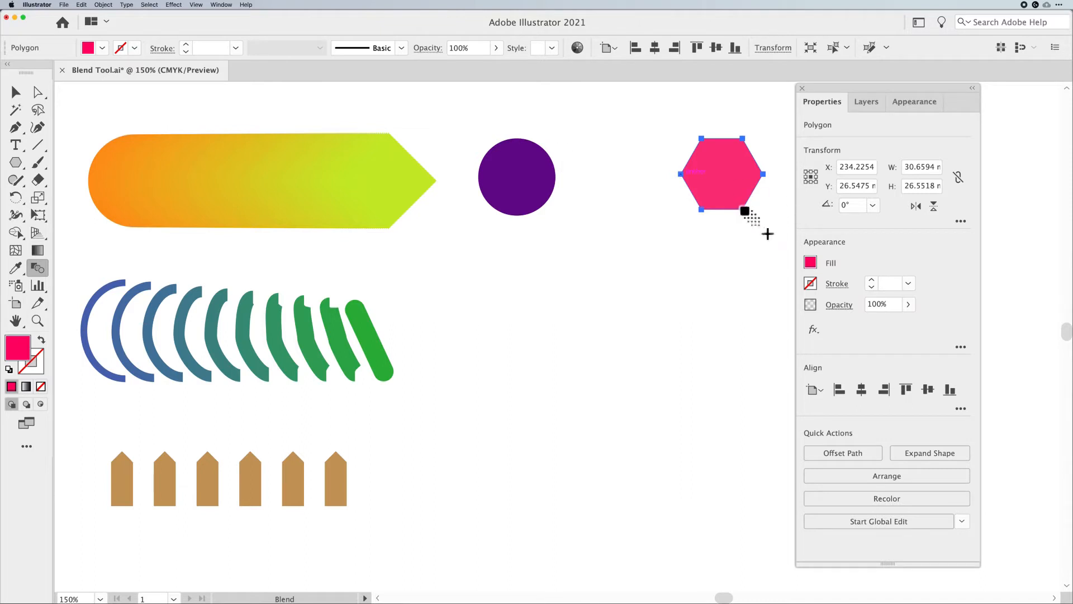
click(743, 210)
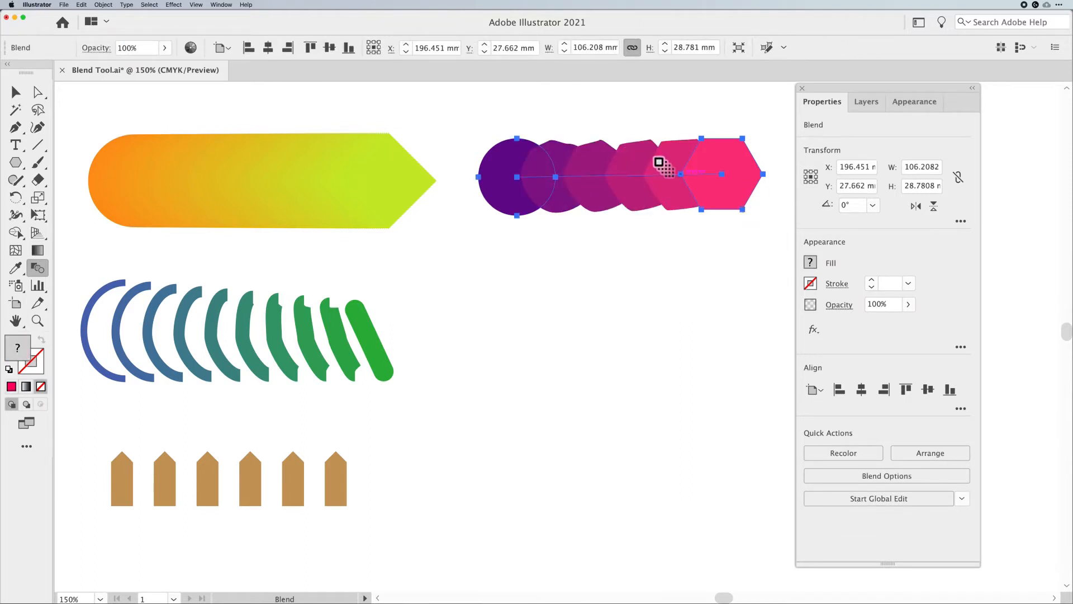
click(16, 93)
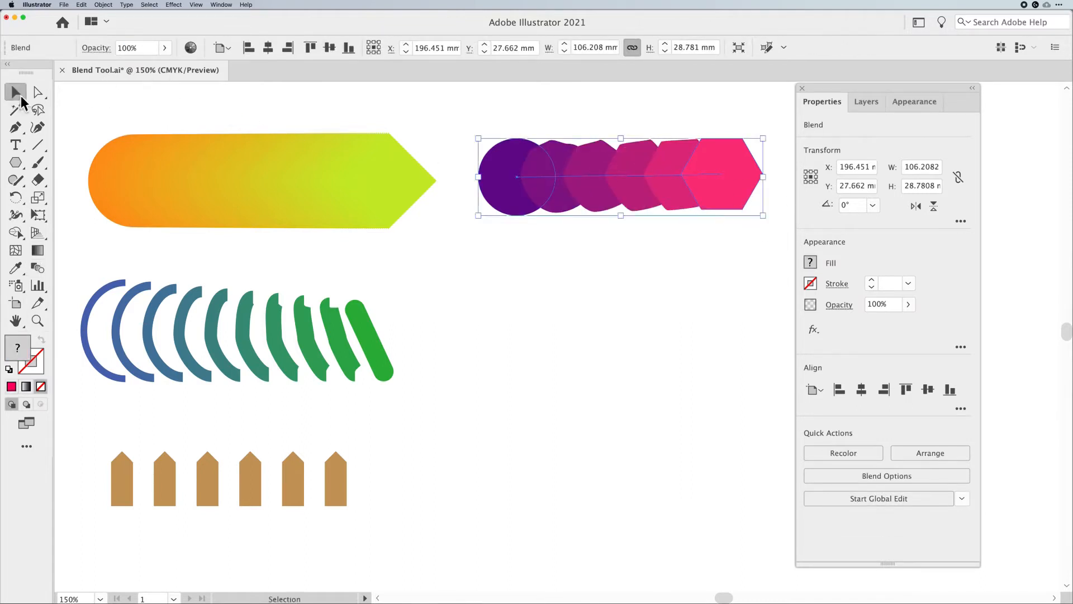
Rotate the hexagon inside the blend in isolation mode, rotate it back, and exit isolation mode
double_click(740, 209)
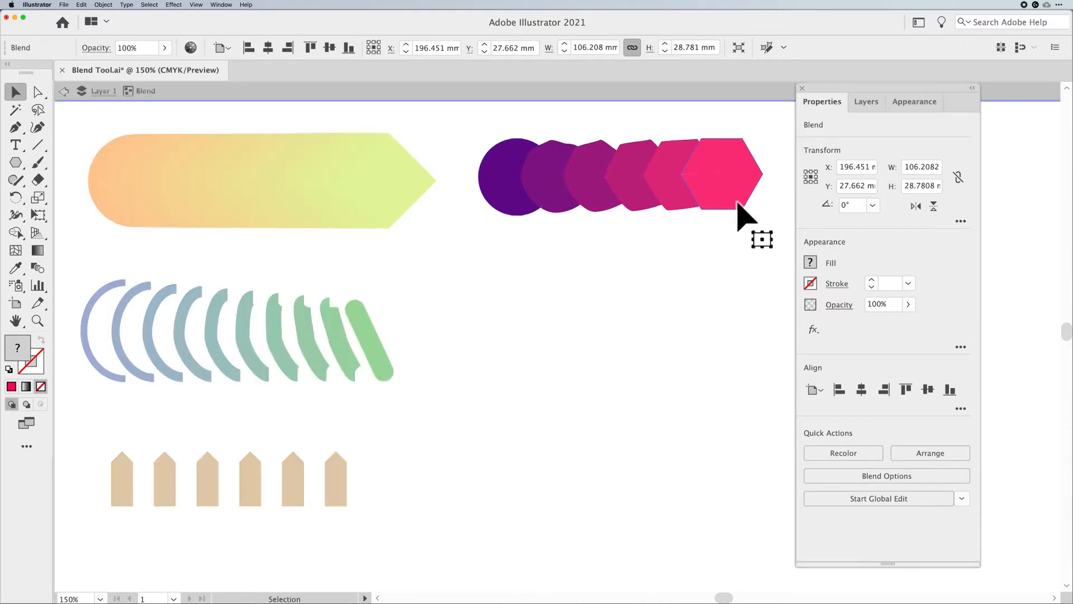
click(740, 208)
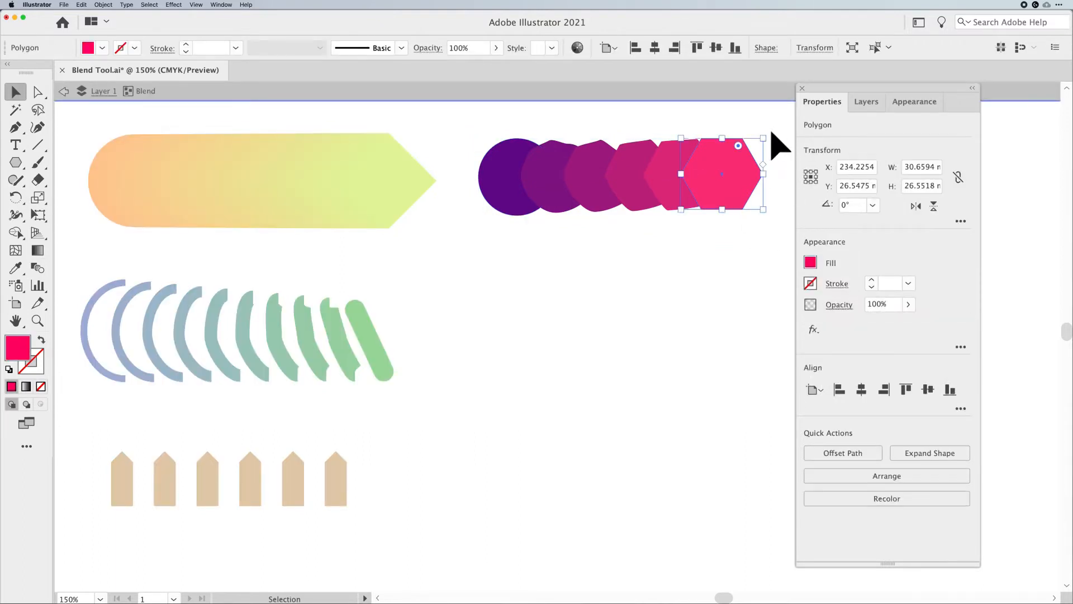
drag(766, 136, 763, 181)
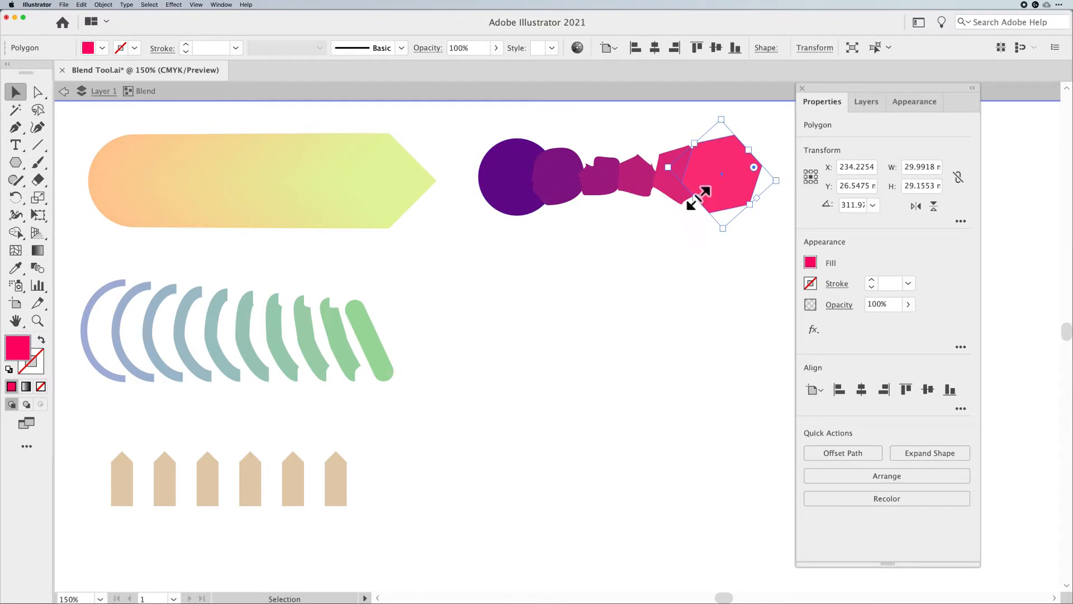
drag(784, 182, 764, 139)
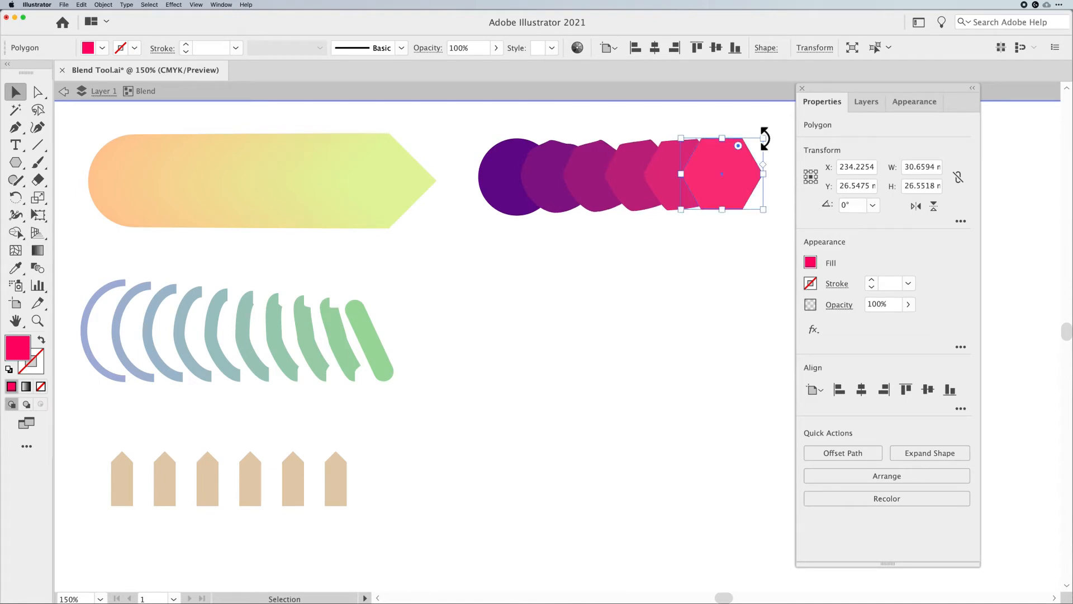
key(Escape)
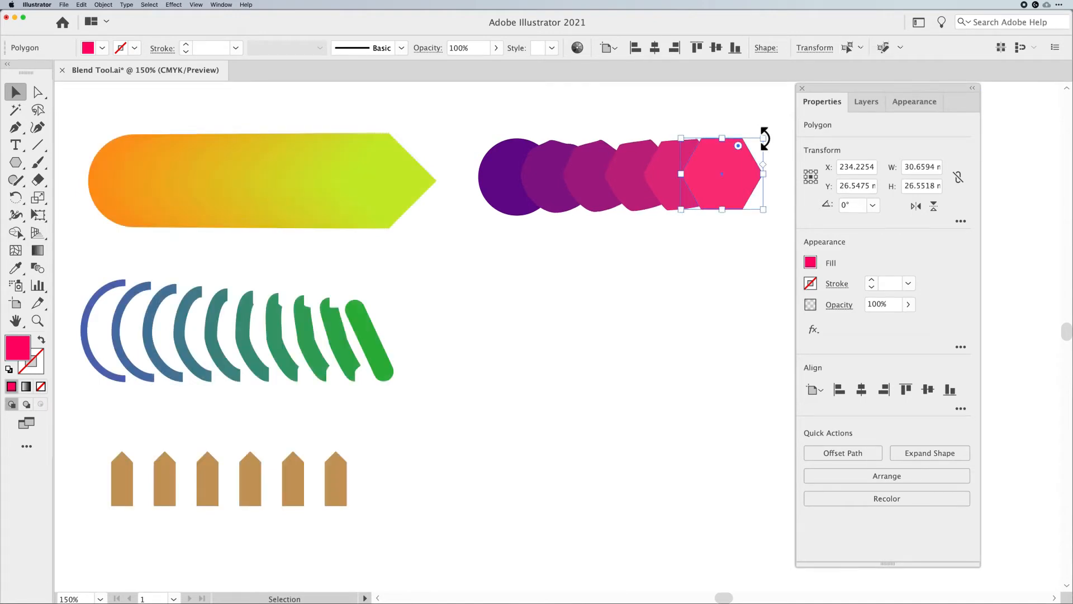
click(607, 297)
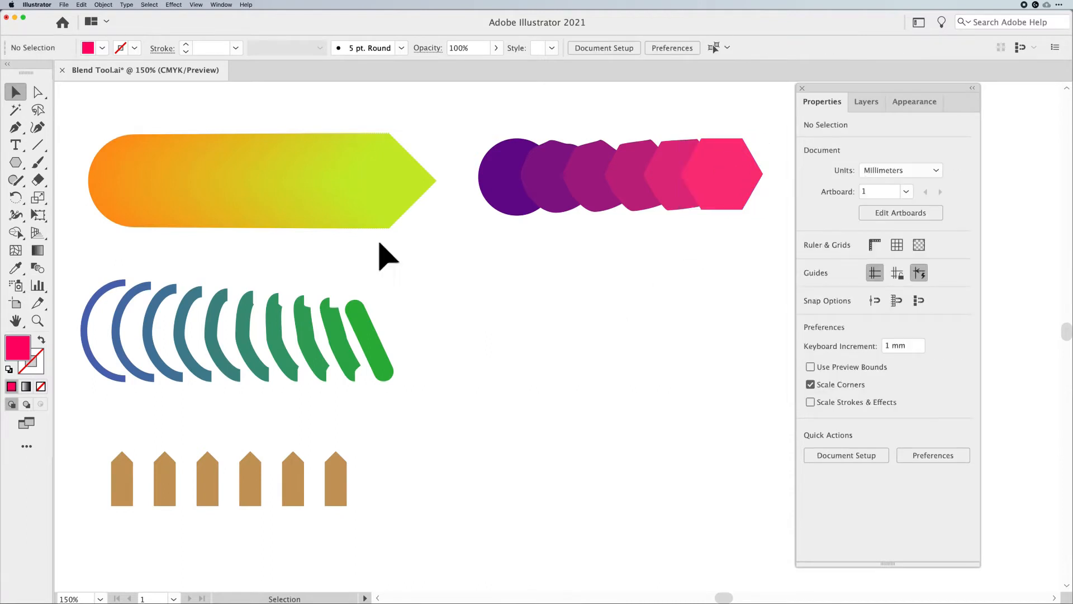
Draw a vertical line about 31 mm tall below the circle blend with an 11 pt green stroke
click(42, 148)
drag(504, 294, 506, 375)
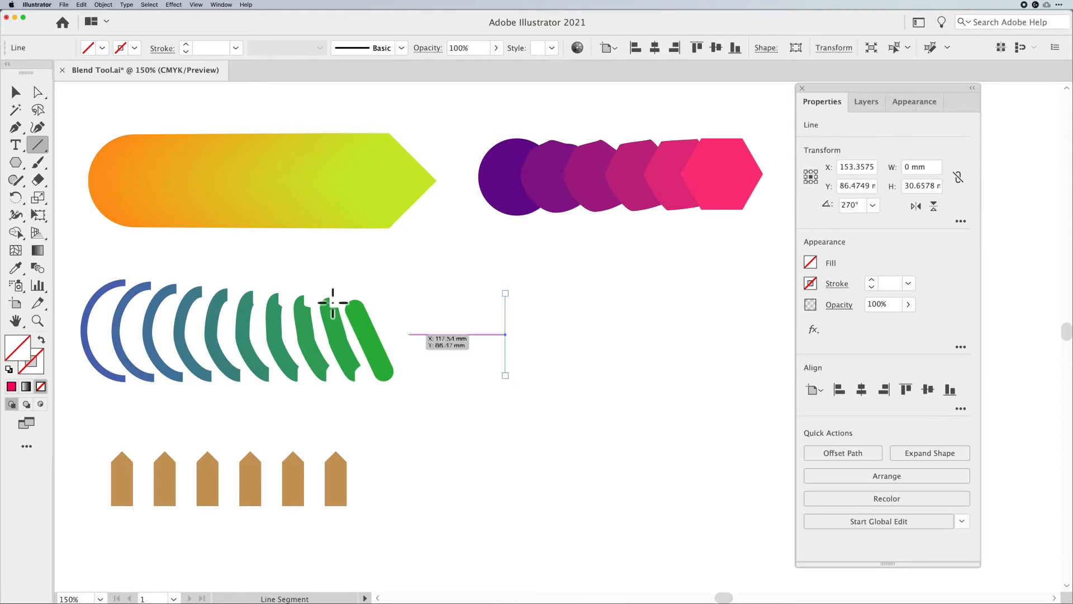
click(186, 44)
click(186, 44)
key(v)
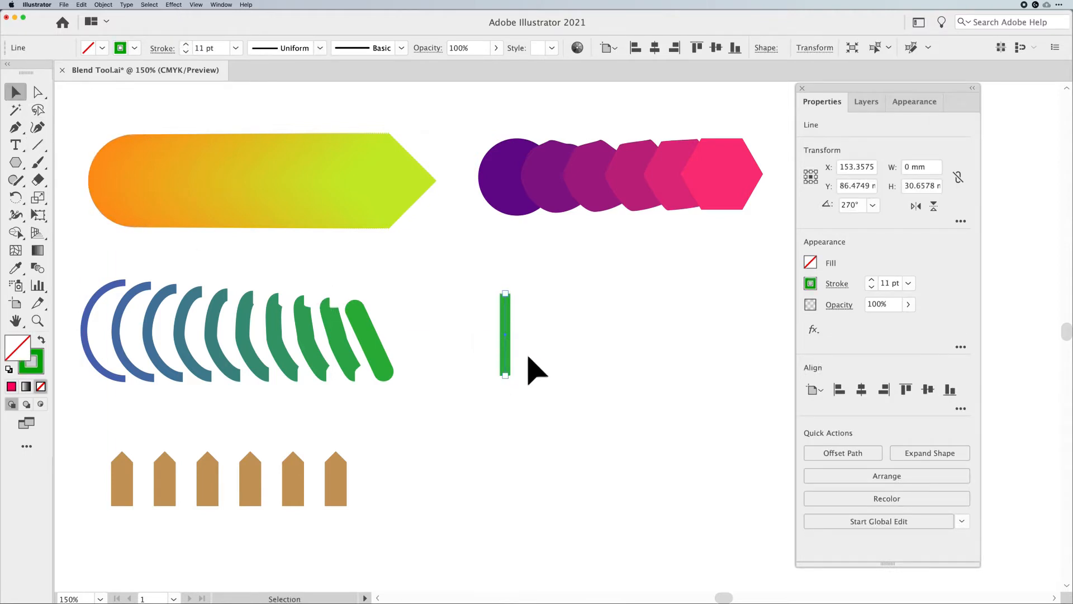
Duplicate the green line about 96 mm to the right
drag(504, 349, 479, 382)
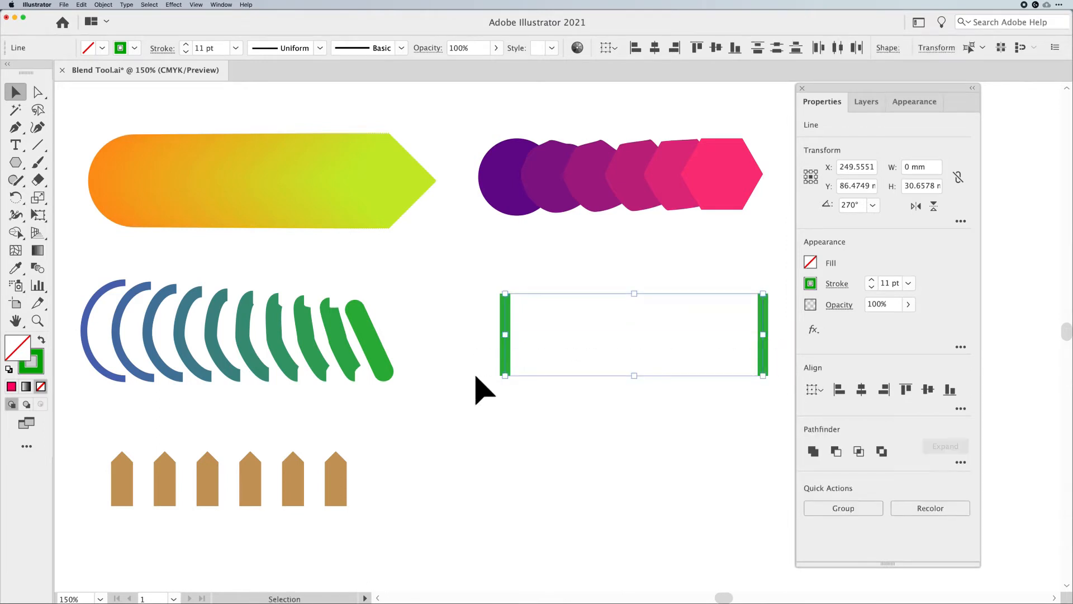
Blend the two green lines with the Blend tool
click(36, 269)
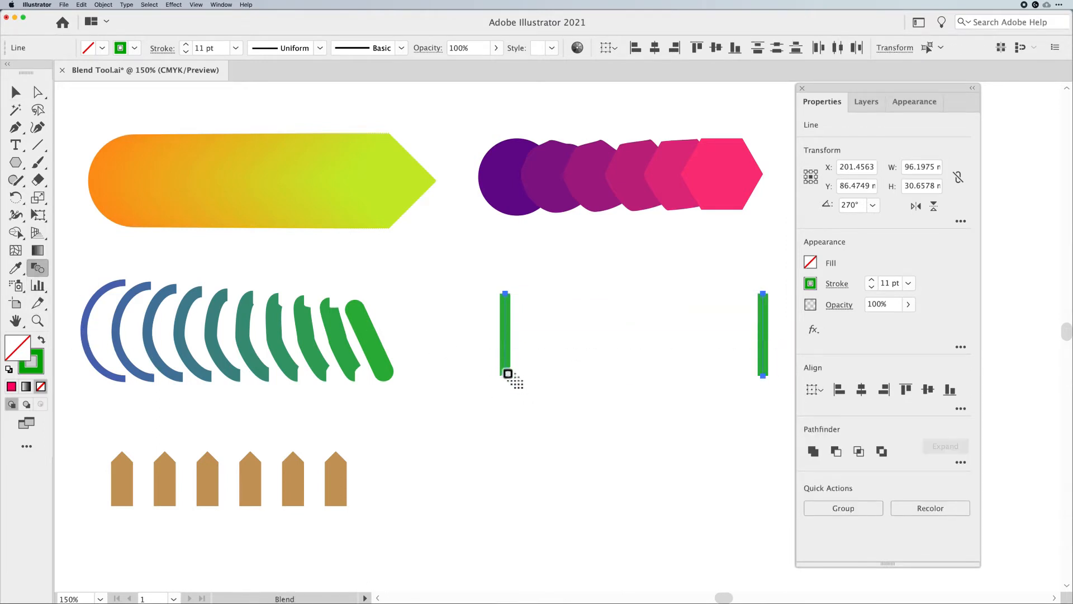
click(506, 377)
click(760, 376)
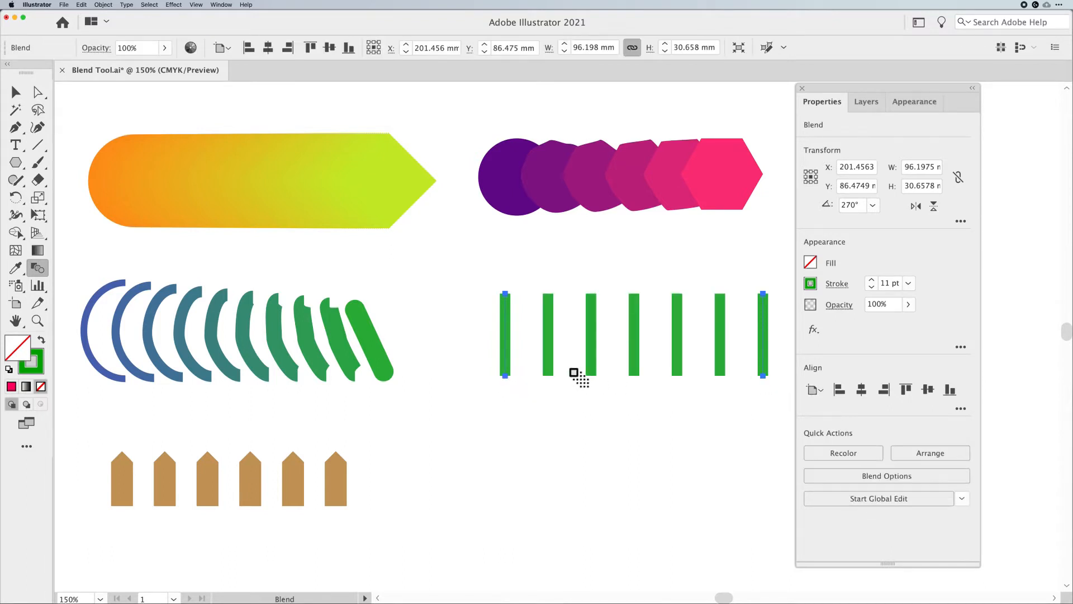
click(16, 92)
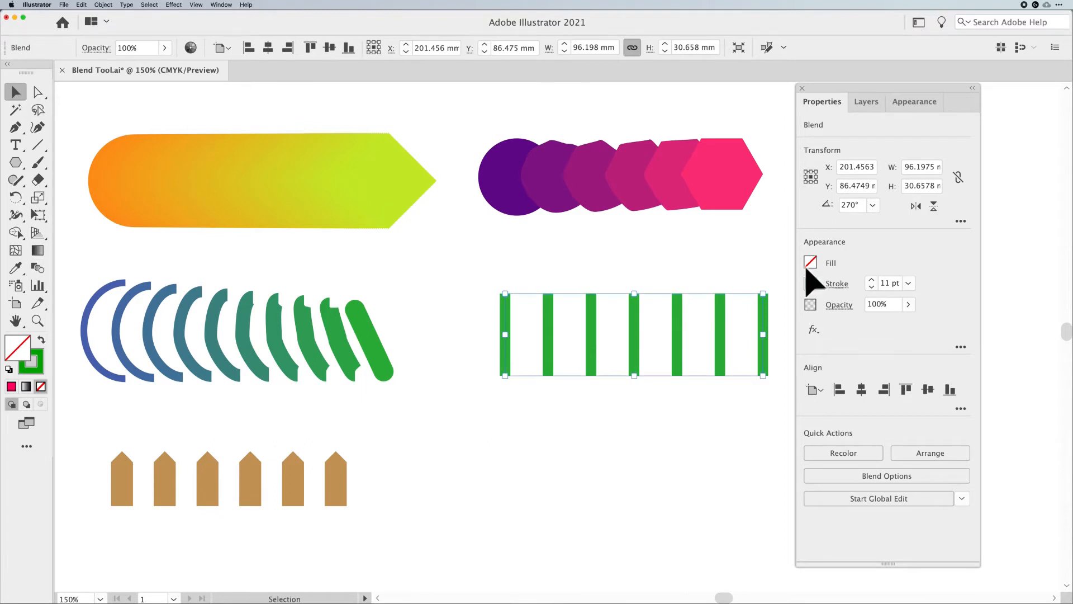
In isolation mode, reverse the right line's direction by moving its top endpoint to the bottom
double_click(764, 310)
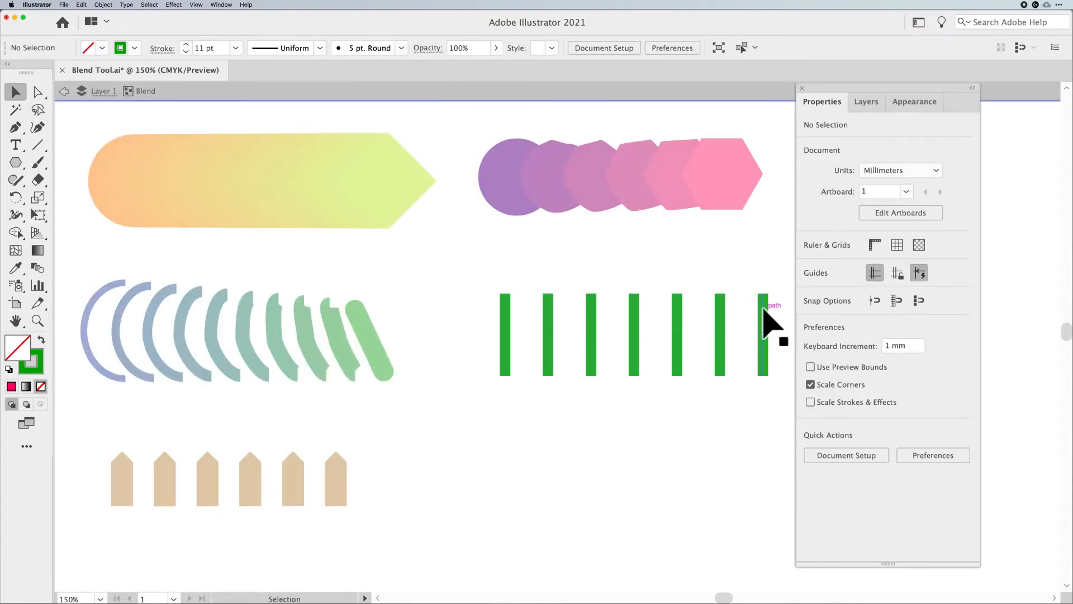
click(764, 310)
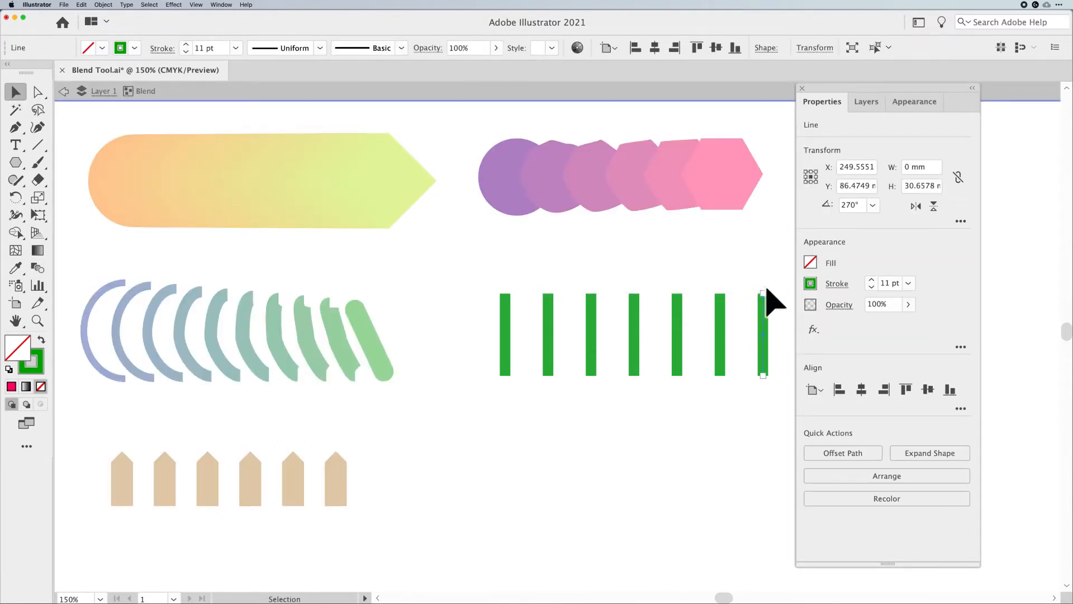
click(760, 290)
click(764, 305)
drag(764, 291, 763, 377)
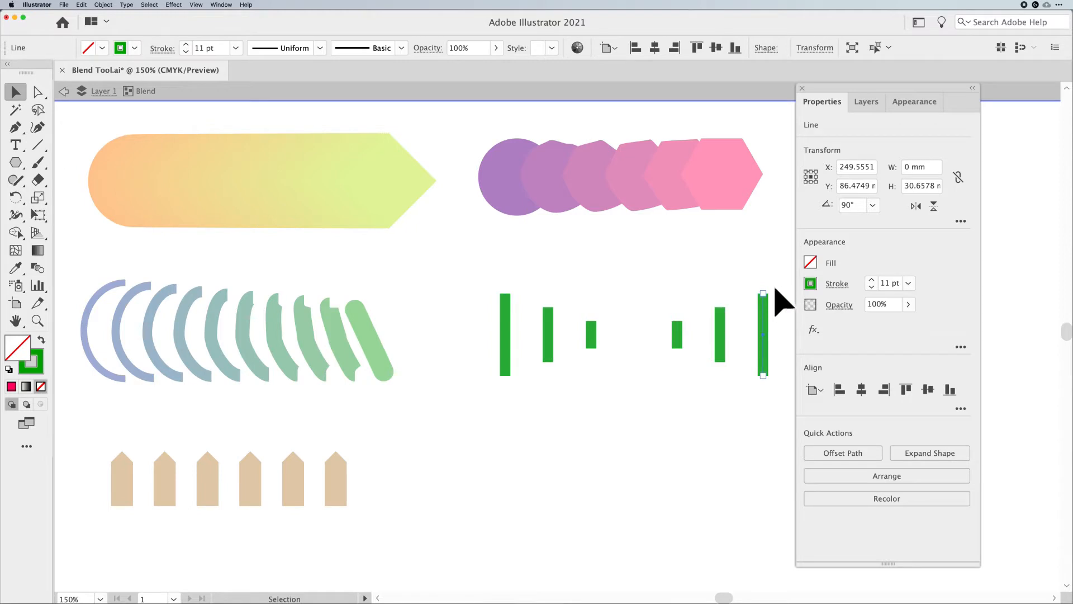
Tilt the right line's top endpoint, move it back, and exit isolation mode
drag(765, 290, 744, 285)
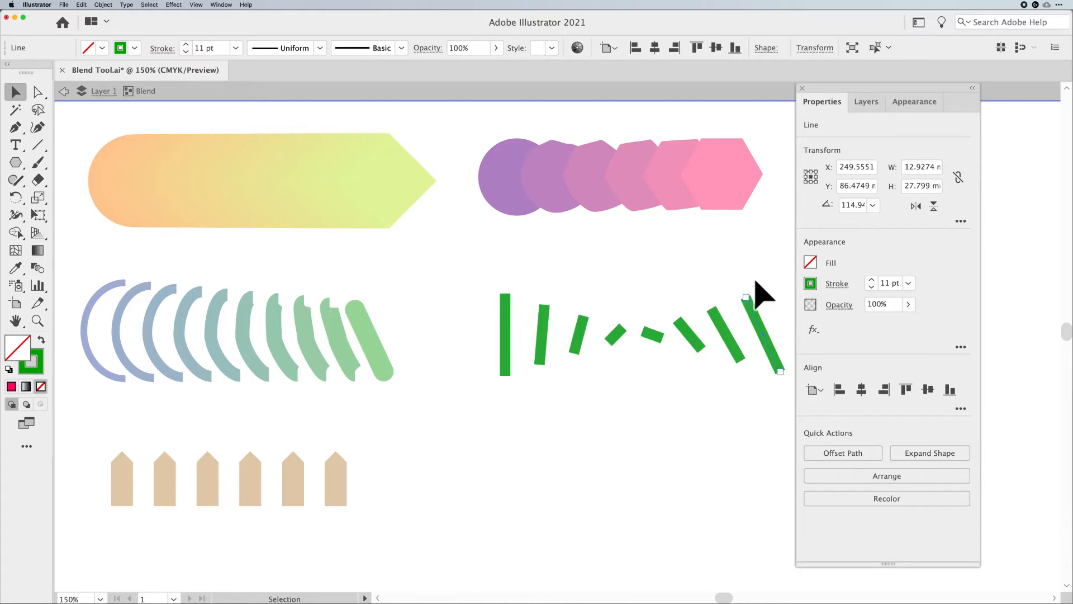
mouse_move(745, 292)
mouse_down()
mouse_move(731, 350)
mouse_move(745, 391)
mouse_move(779, 377)
mouse_move(789, 316)
mouse_move(763, 291)
mouse_up()
drag(763, 292, 762, 295)
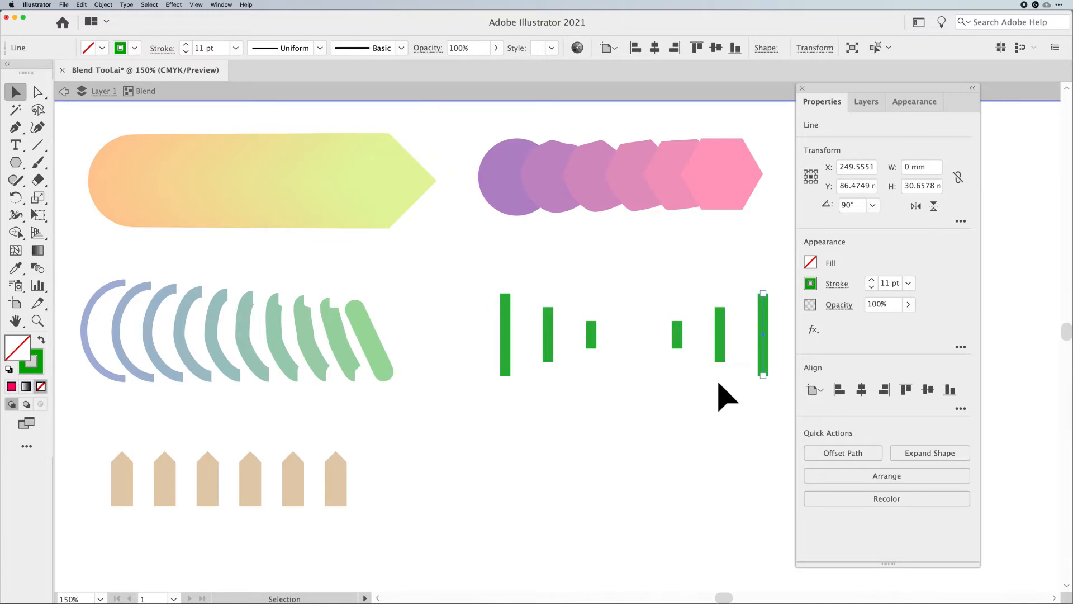
key(Escape)
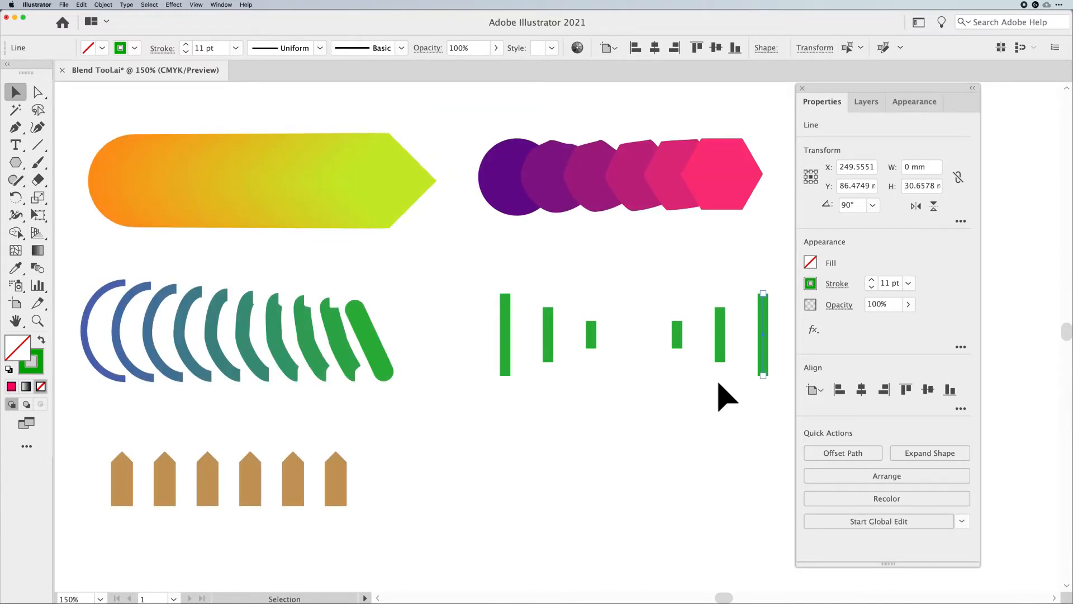
Draw a small rectangle about 9.7 × 20.8 mm below the green line blend
click(344, 479)
click(558, 471)
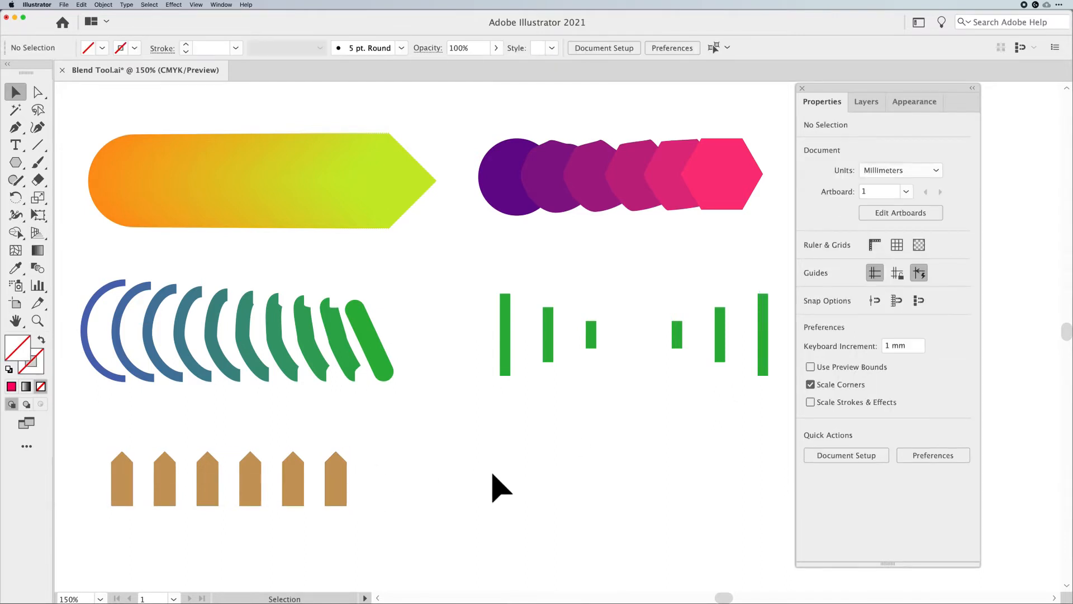
click(17, 163)
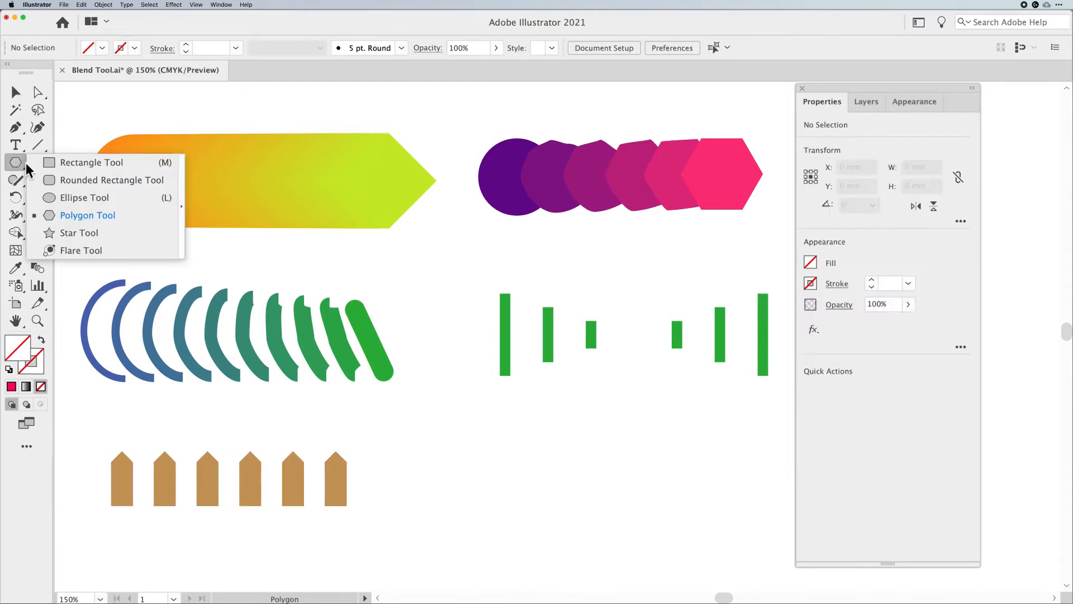
click(56, 167)
drag(481, 456, 508, 512)
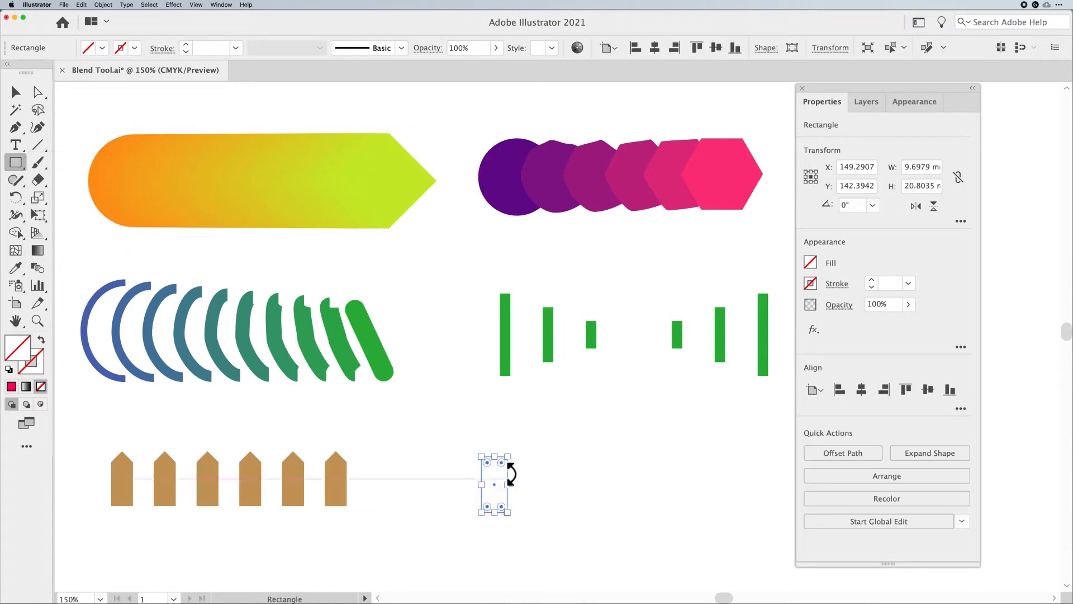
Give the rectangle's top two corners inverted round corners of about 4.85 mm so the top forms a point
key(a)
drag(550, 429, 441, 490)
drag(495, 468, 489, 484)
alt+click(494, 470)
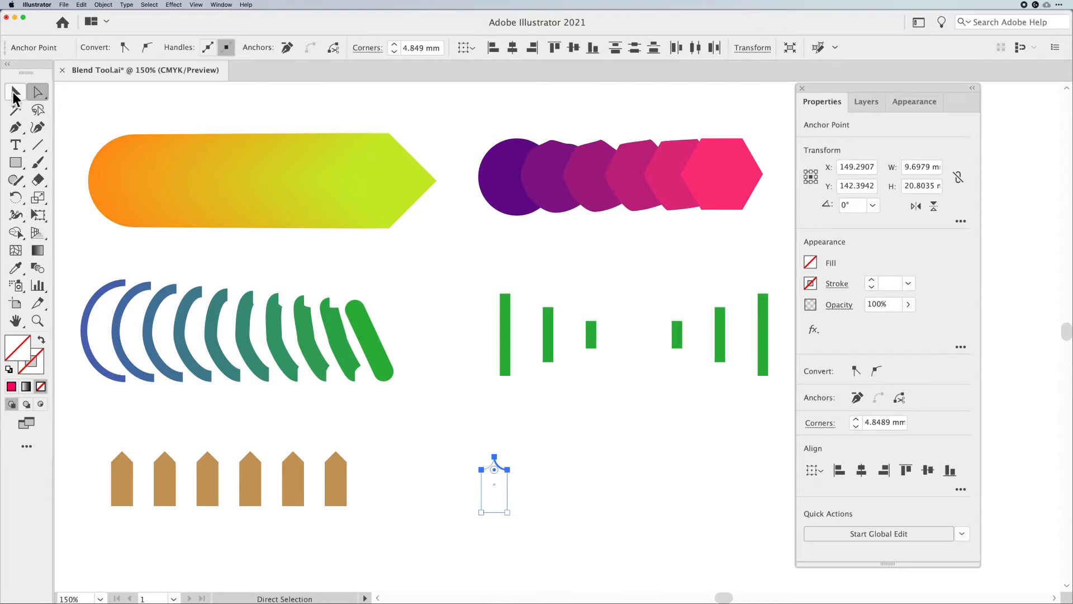
click(16, 92)
click(456, 452)
click(481, 494)
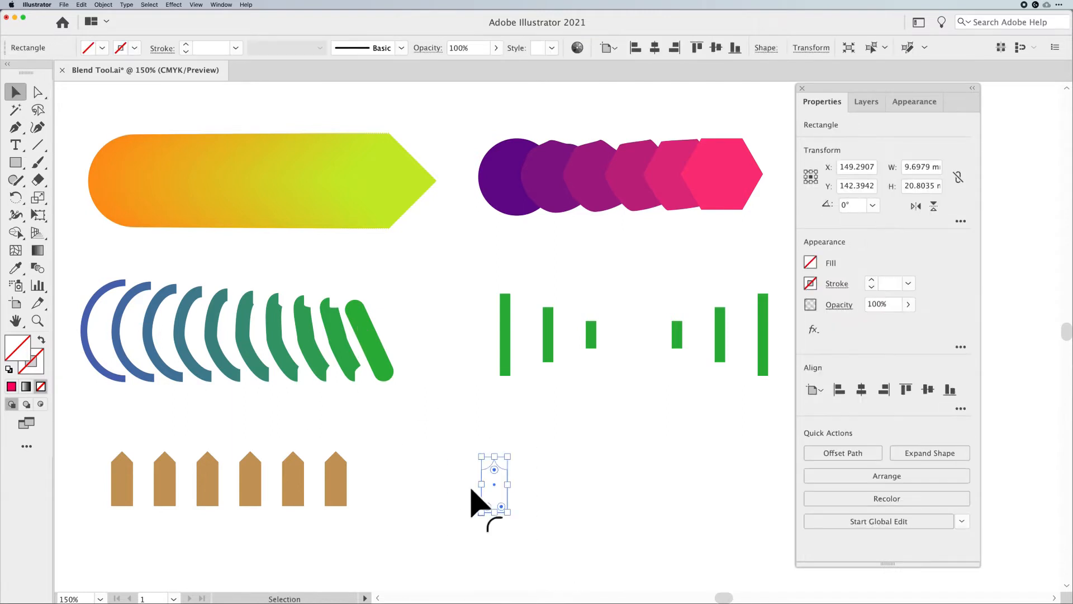
Fill the pointed shape with orange and duplicate it about 106 mm to the right
click(102, 47)
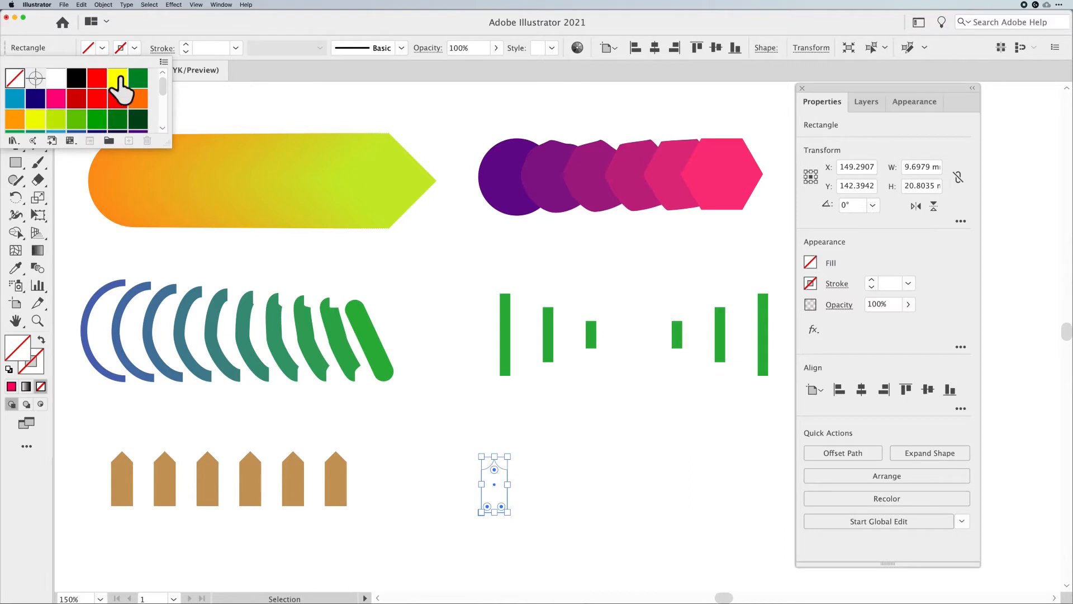
click(138, 98)
click(450, 374)
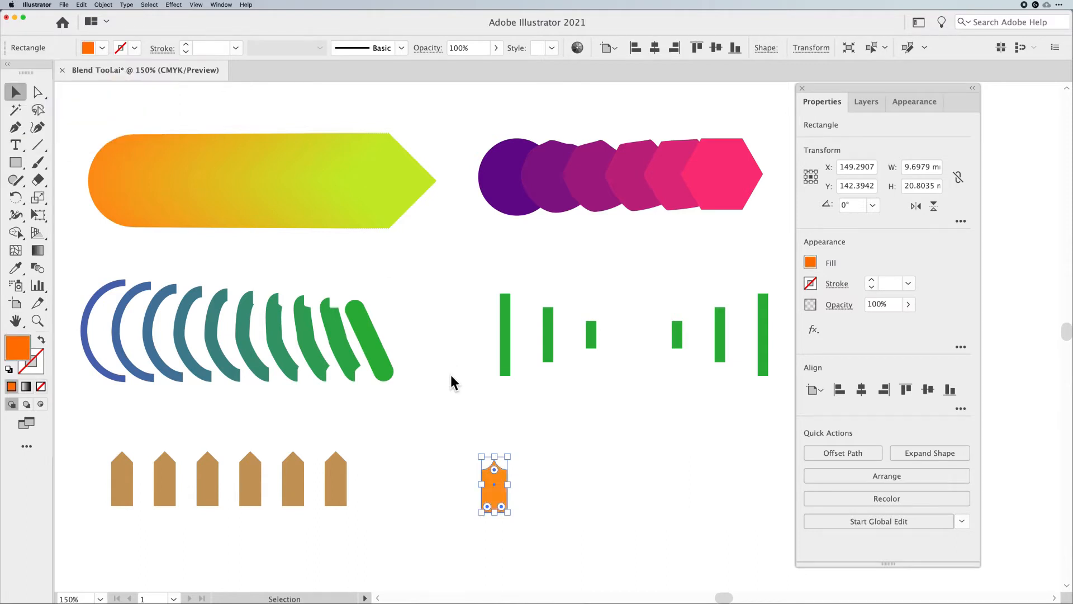
click(531, 462)
drag(497, 494, 780, 491)
Blend the two orange pointed shapes with the Blend tool
drag(680, 437, 618, 438)
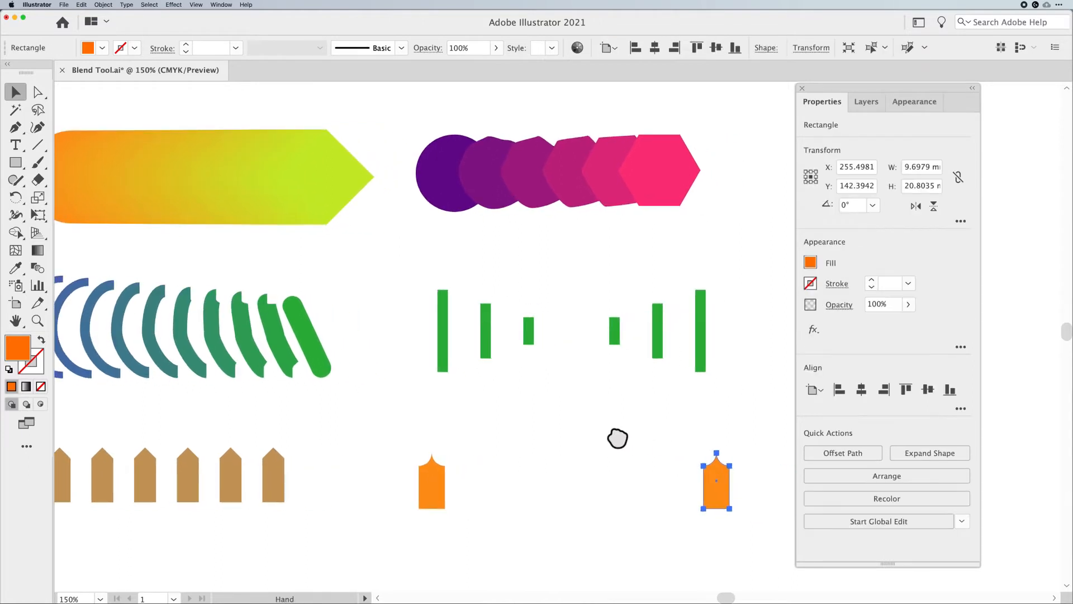
drag(389, 458, 743, 534)
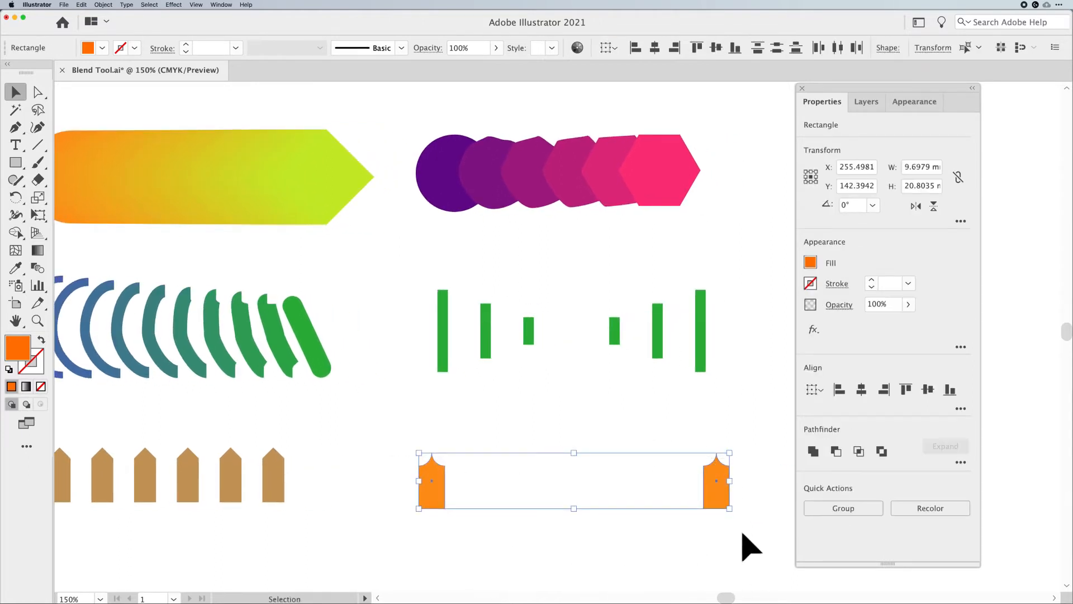
click(38, 268)
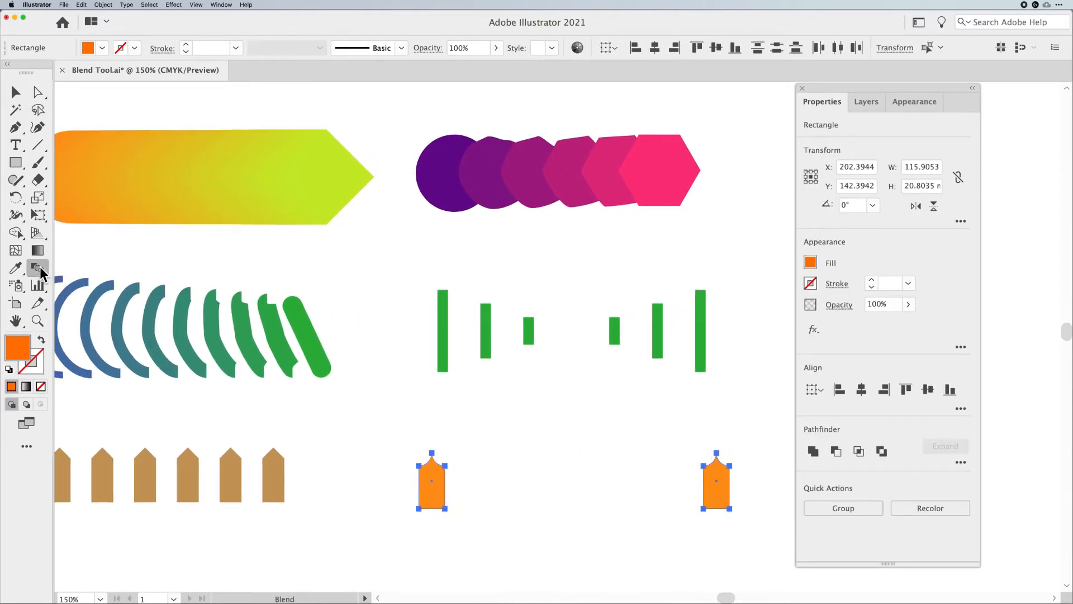
click(433, 452)
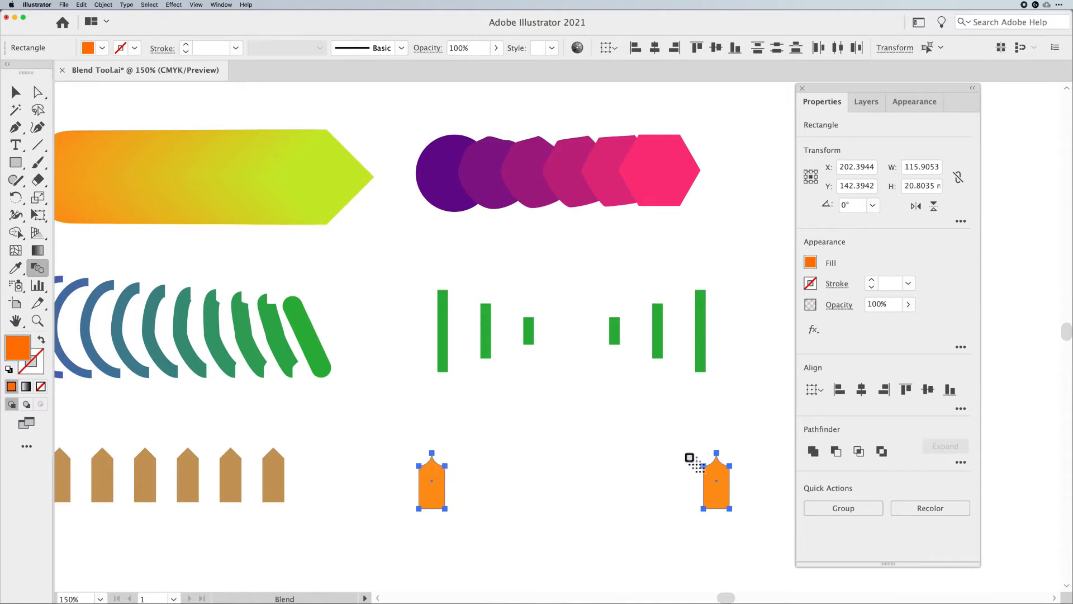
click(717, 453)
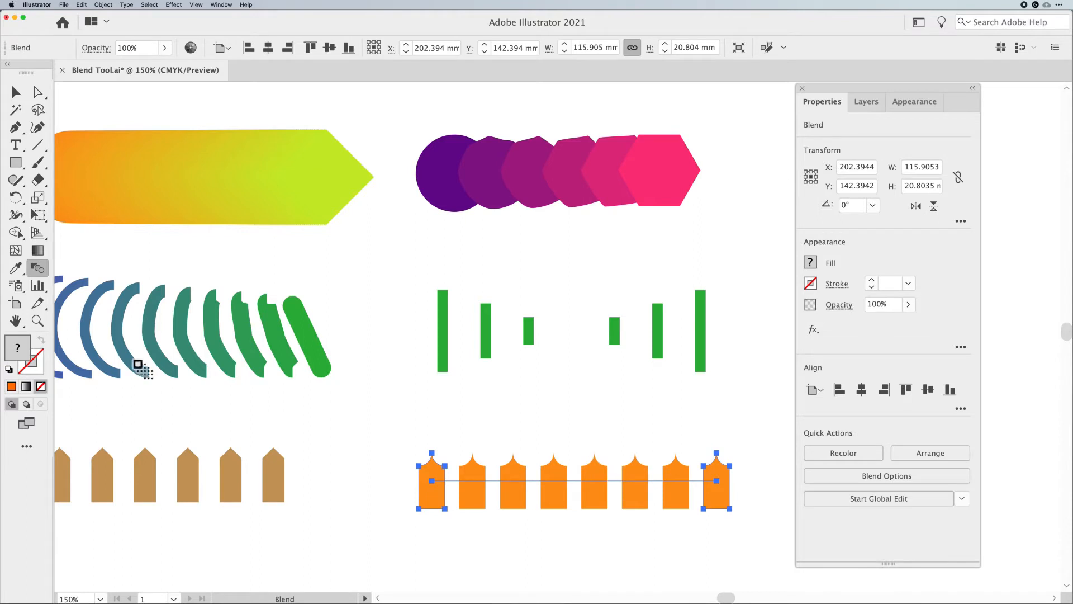
Open the Blend Options, switch spacing to Specified Steps, preview different counts and settle on 6 steps
double_click(38, 266)
click(643, 229)
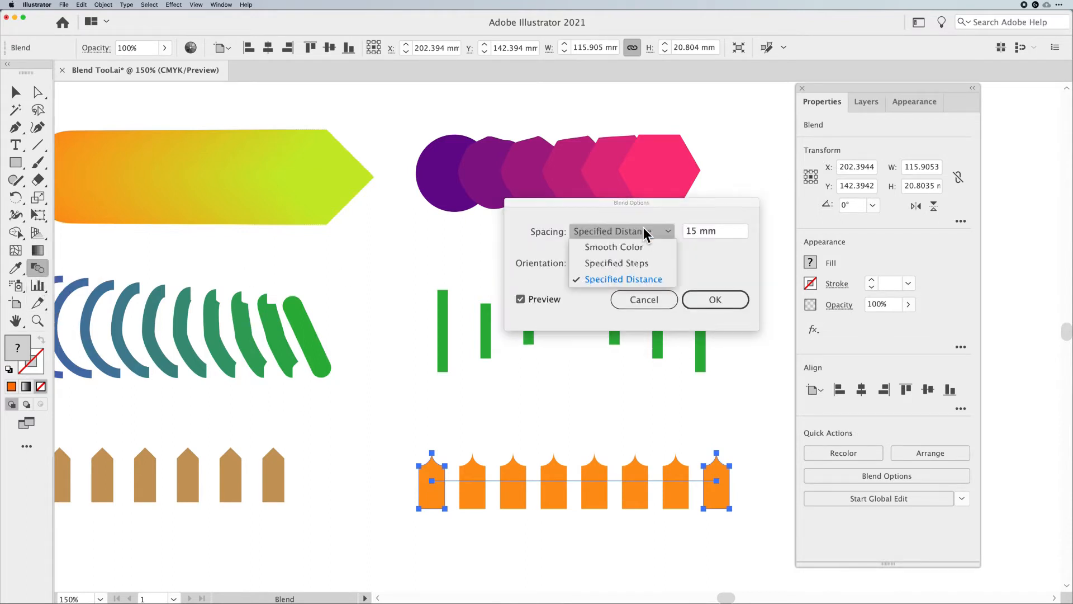
click(641, 264)
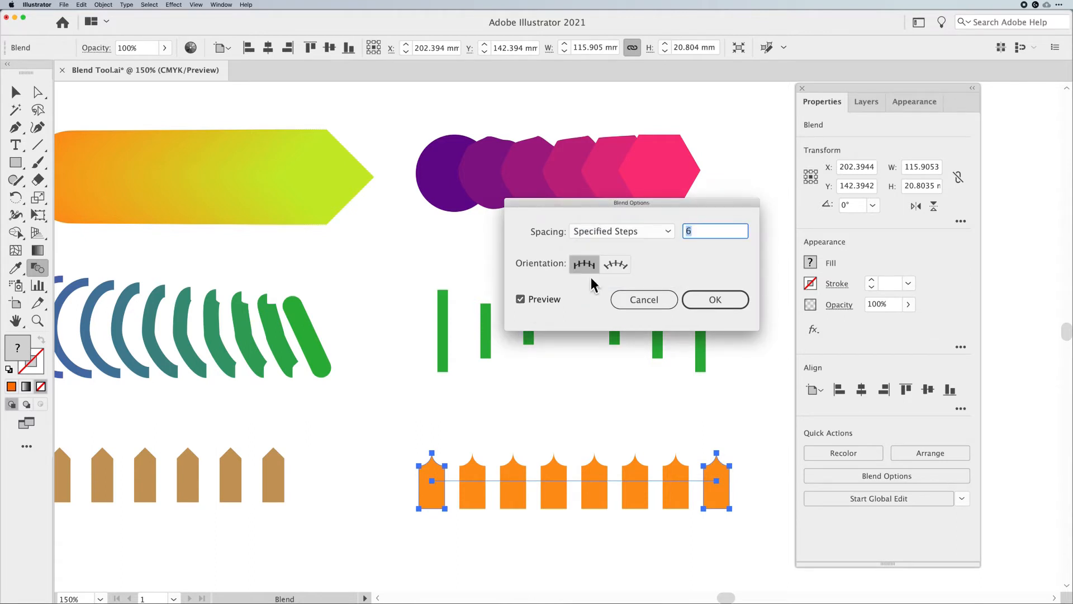
key(Down)
key(Down)
key(Up)
key(Up)
key(Up)
key(Up)
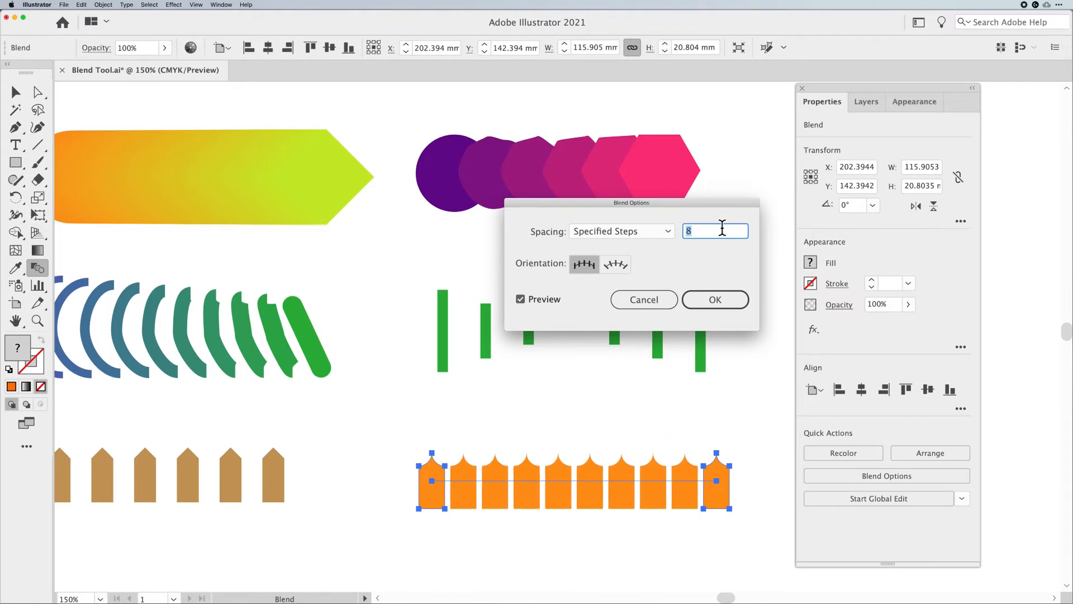
key(Up)
key(Down)
key(Up)
key(Up)
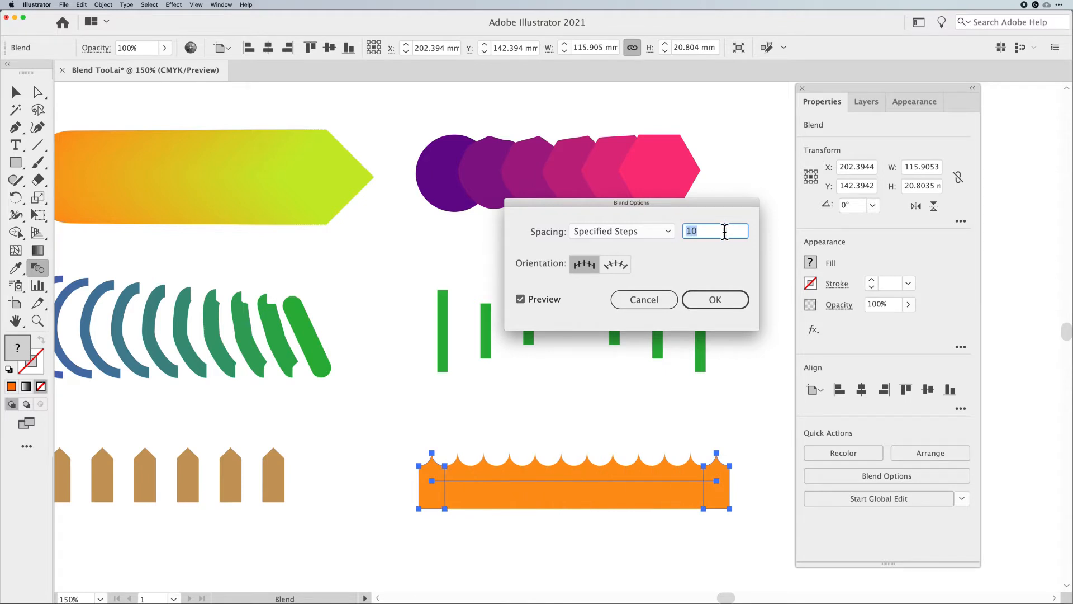
key(Up)
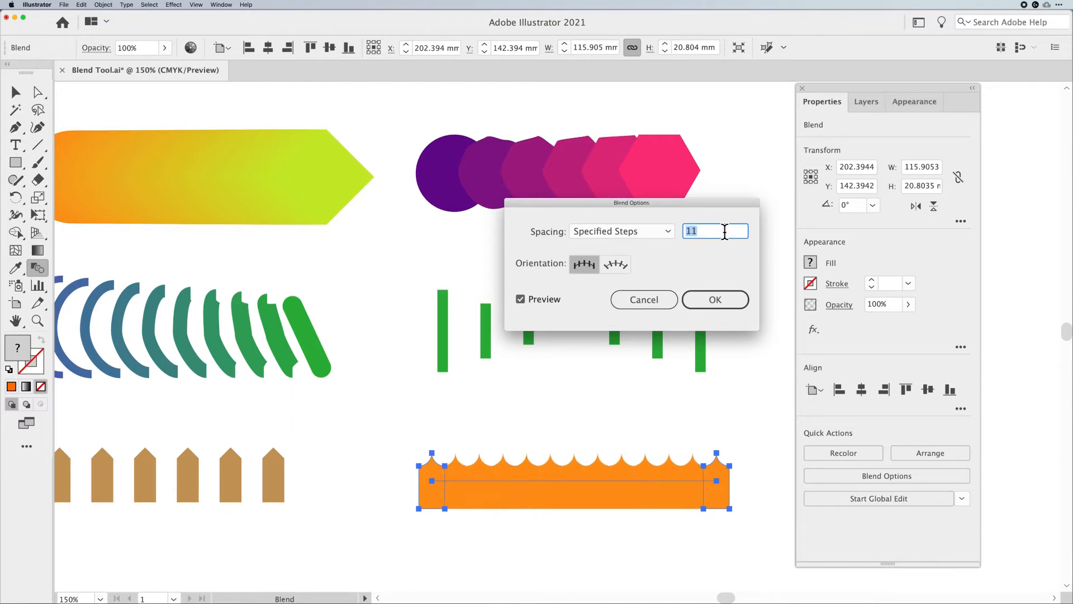
key(Up)
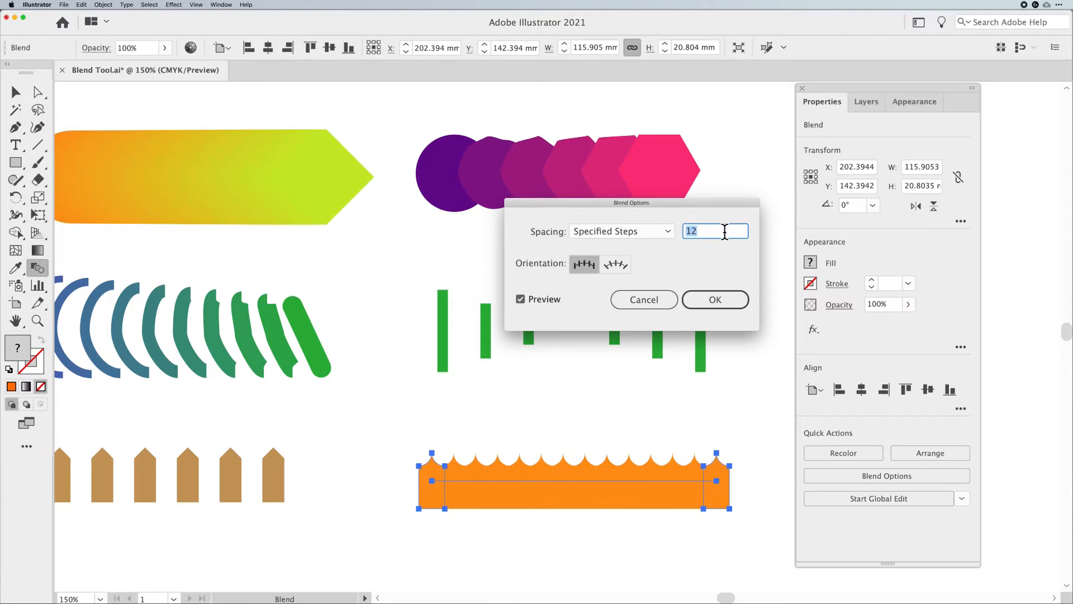
key(Down)
key(Down)
key(Down)
key(Down)
key(Down)
key(Down)
key(Down)
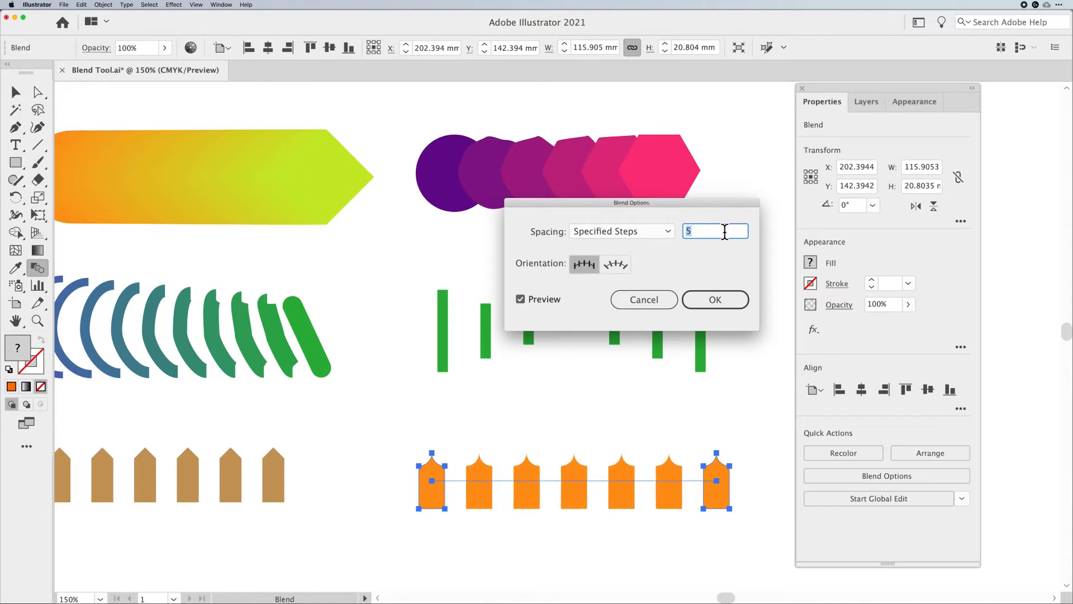
key(Up)
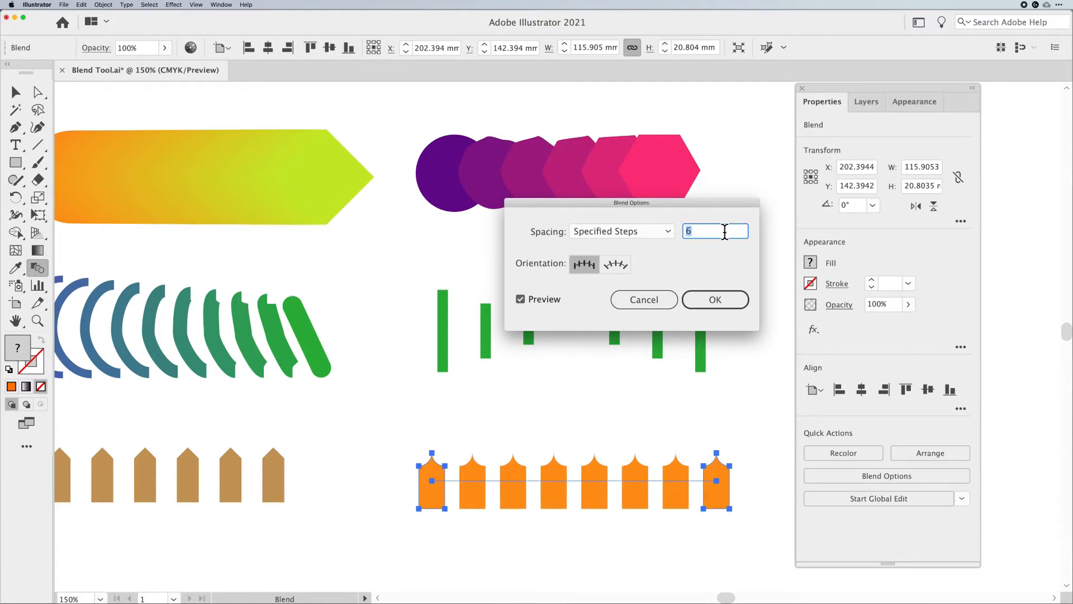
click(719, 298)
In isolation mode, move the blend's right orange shape further right, then exit isolation mode
click(16, 91)
double_click(711, 485)
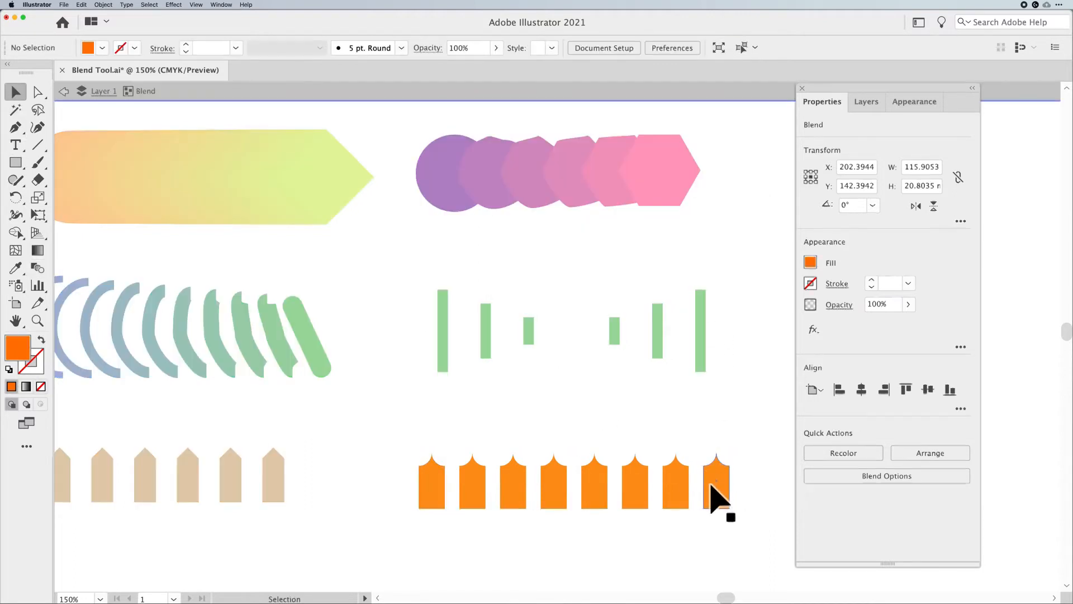
click(711, 489)
click(726, 491)
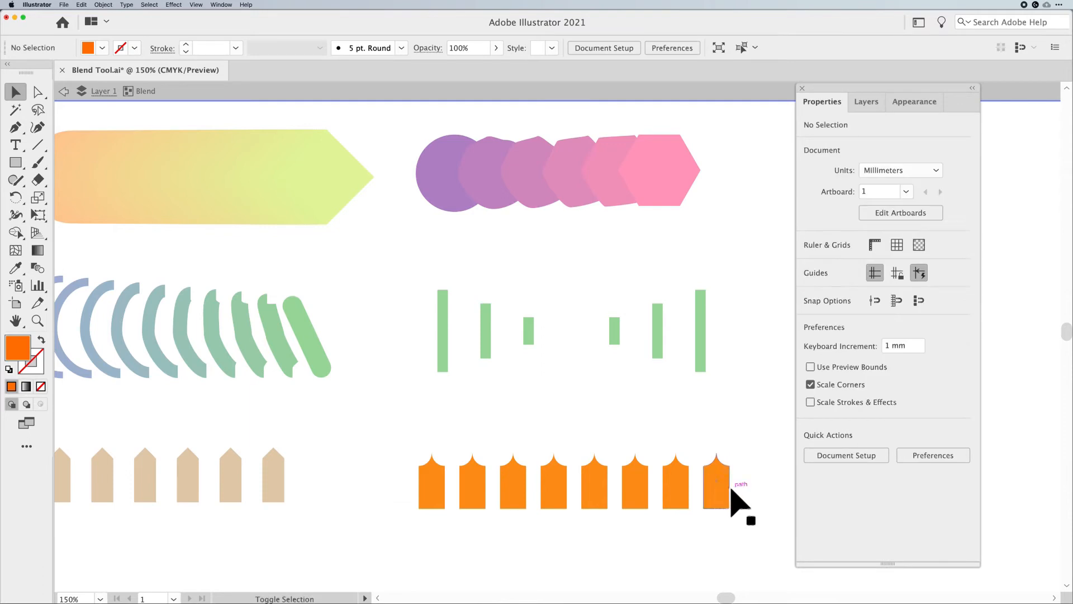
drag(721, 493, 773, 495)
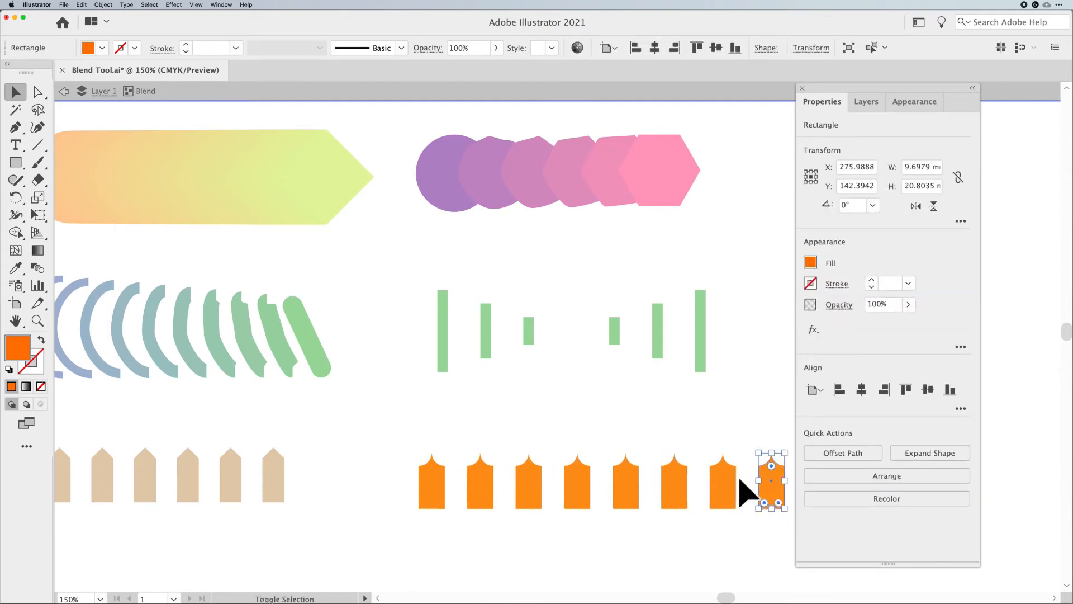
click(594, 435)
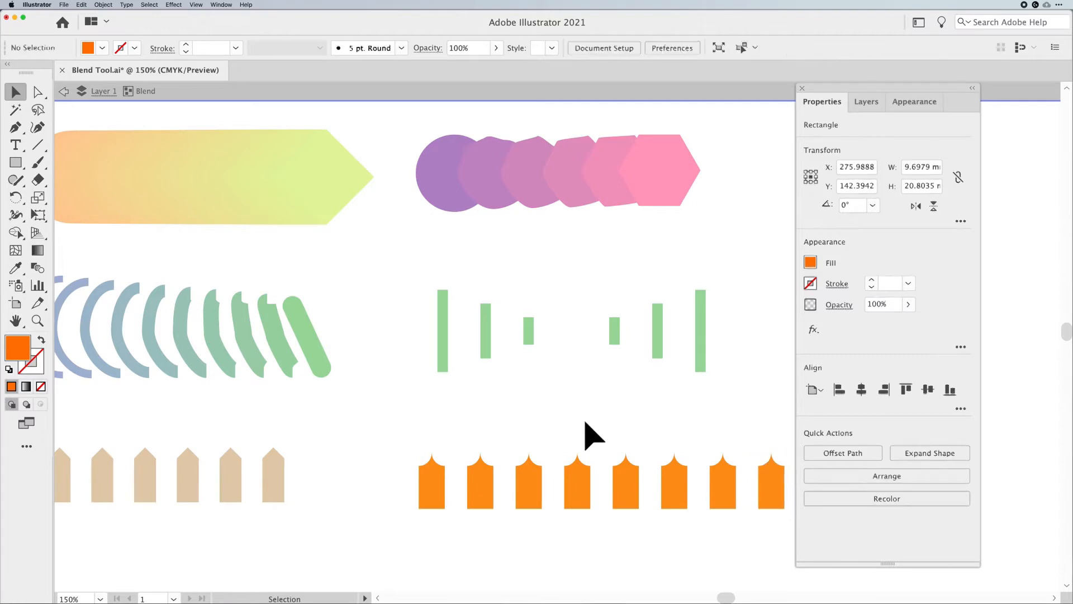
double_click(593, 435)
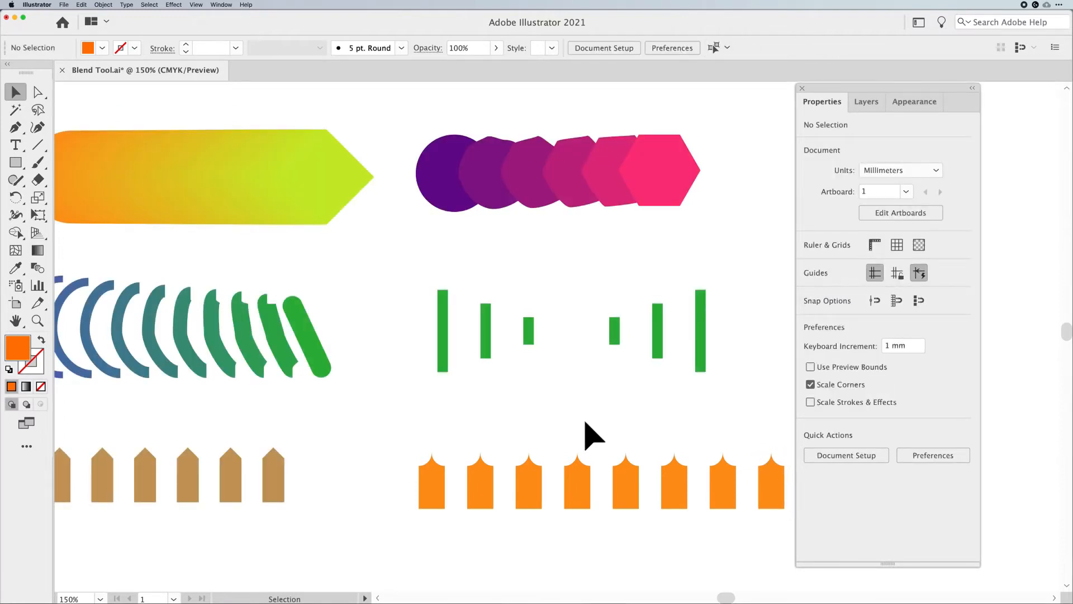
Zoom out and toggle Outline view to examine the blends' spines and endpoints, then return to Preview
key(super+minus)
drag(582, 427, 597, 354)
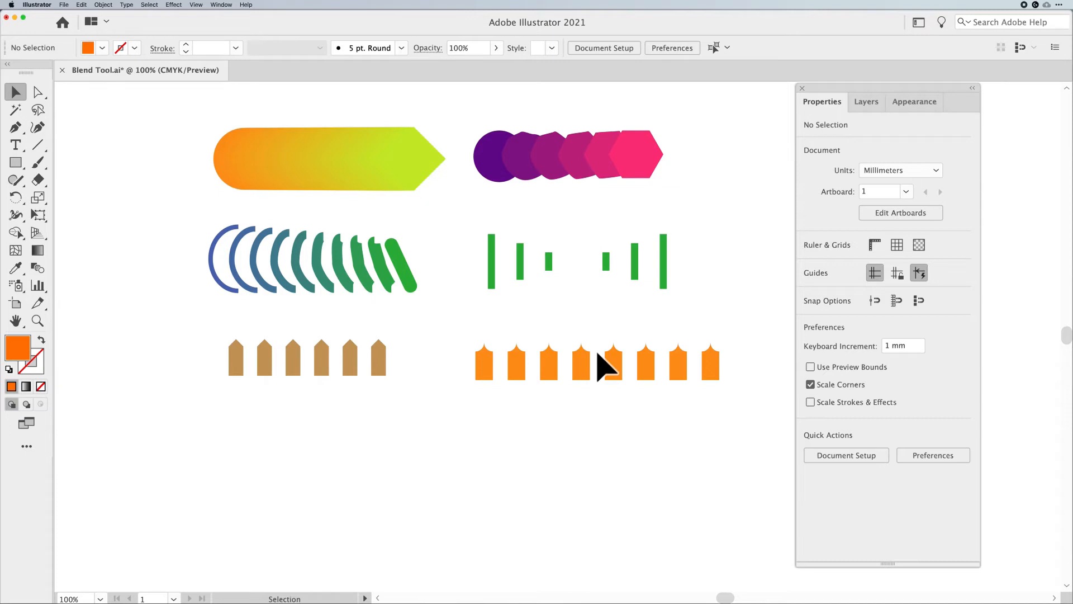
key(super)
key(super+y)
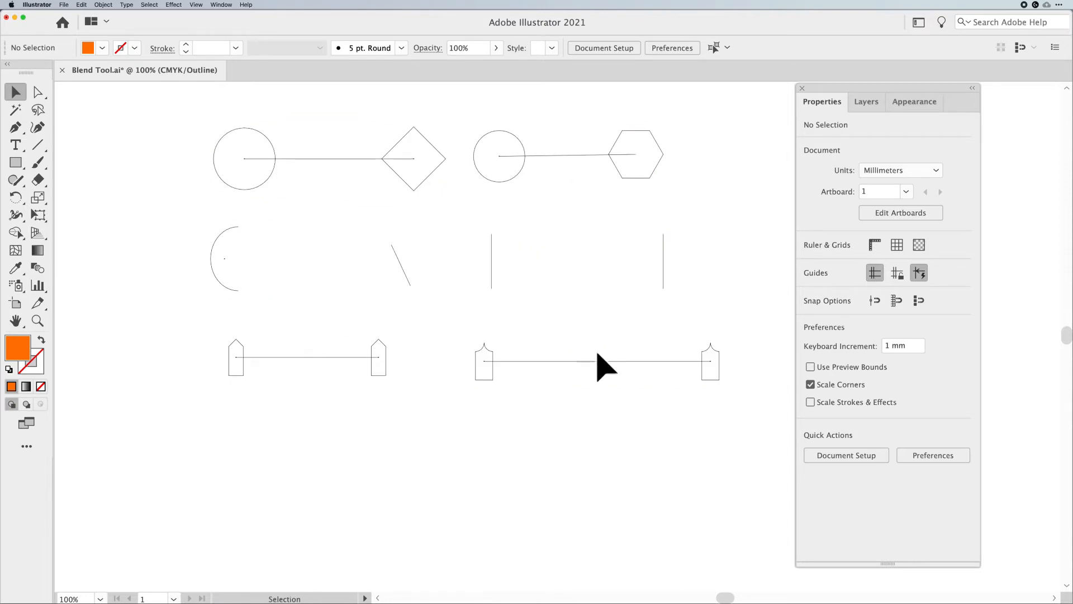
drag(186, 148, 428, 185)
click(328, 185)
drag(172, 238, 429, 280)
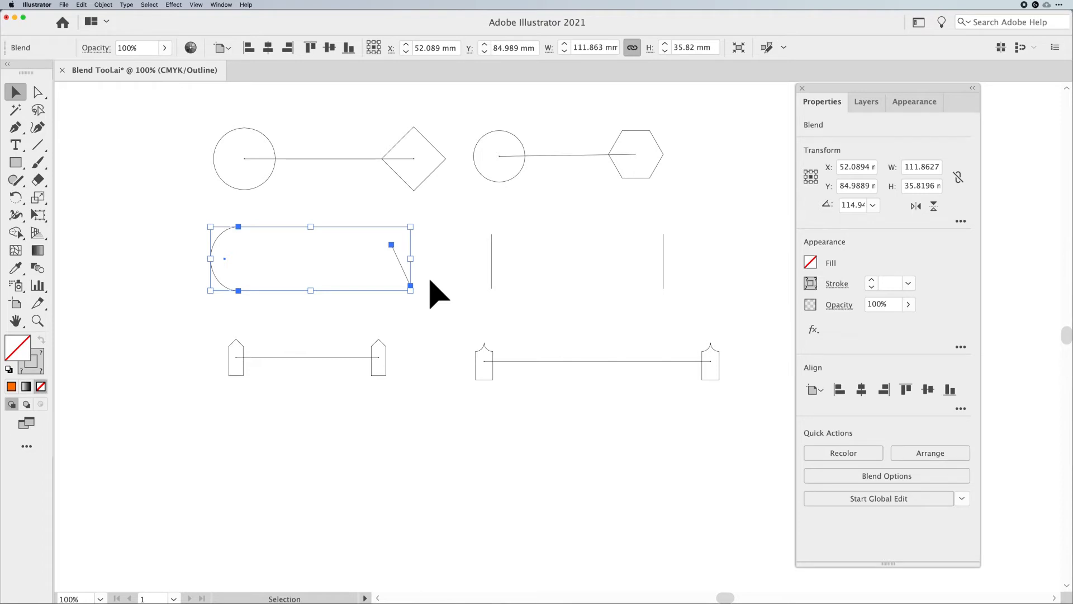
key(super+y)
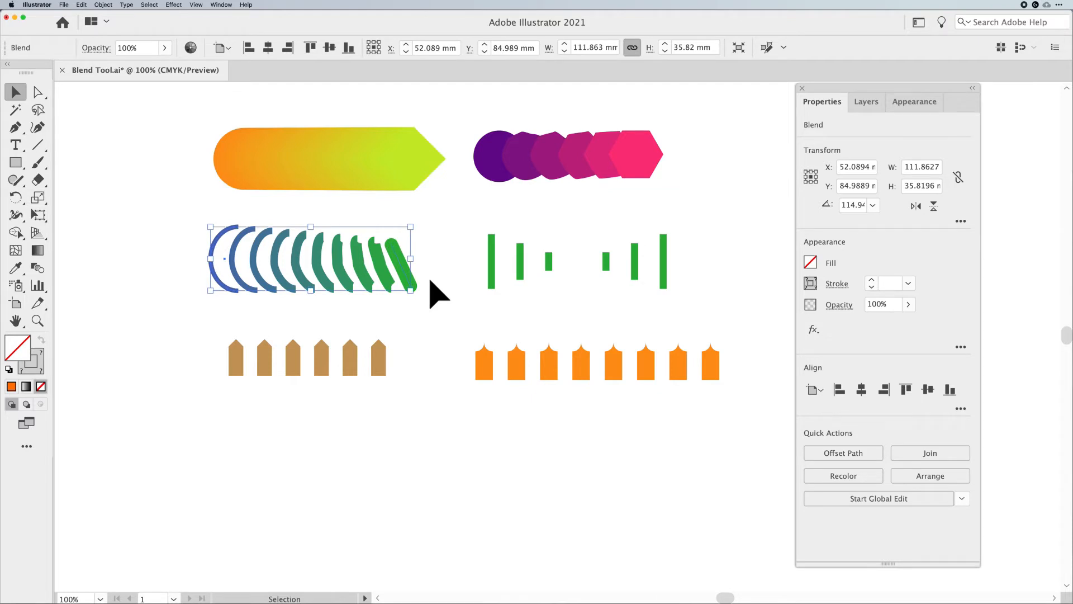
In isolation mode, nudge the orange blend's right shape slightly left, then exit and deselect
click(713, 370)
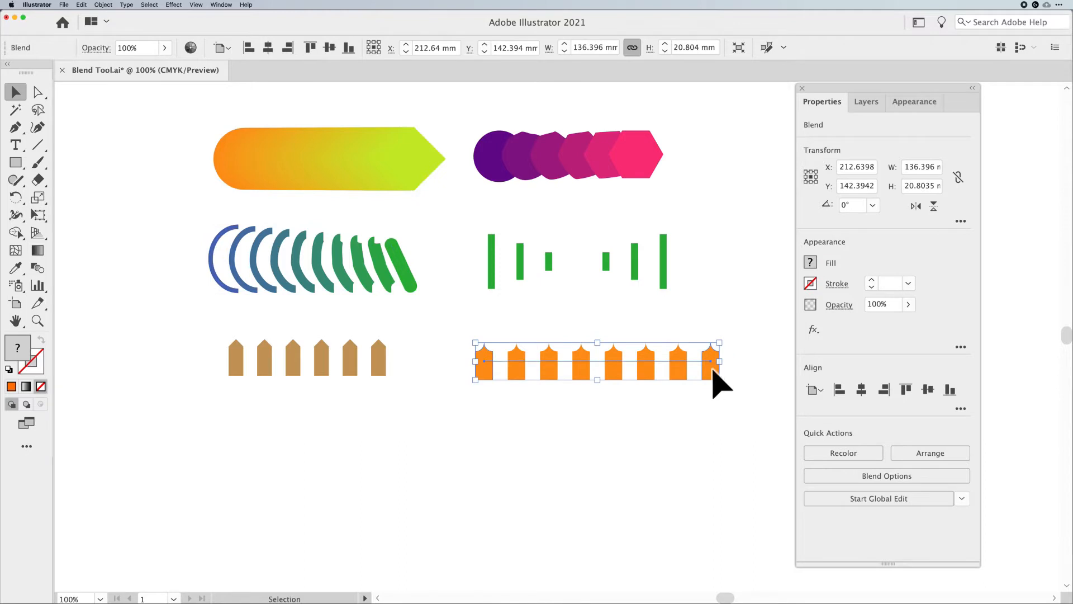
double_click(713, 370)
mouse_move(713, 369)
mouse_down()
mouse_move(631, 463)
mouse_move(539, 486)
mouse_move(673, 378)
mouse_move(709, 370)
mouse_up()
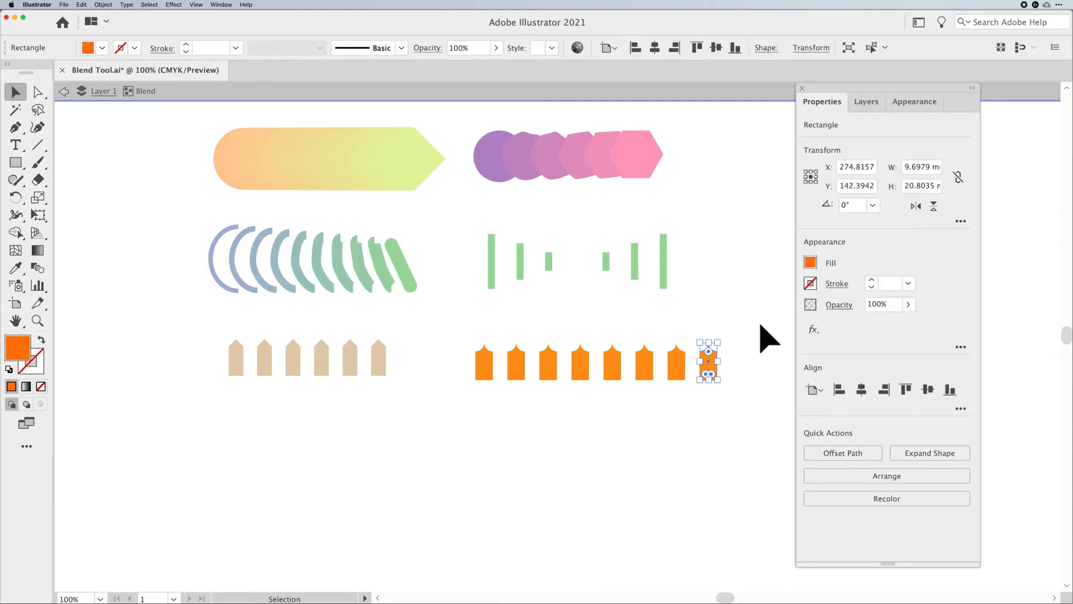
key(Escape)
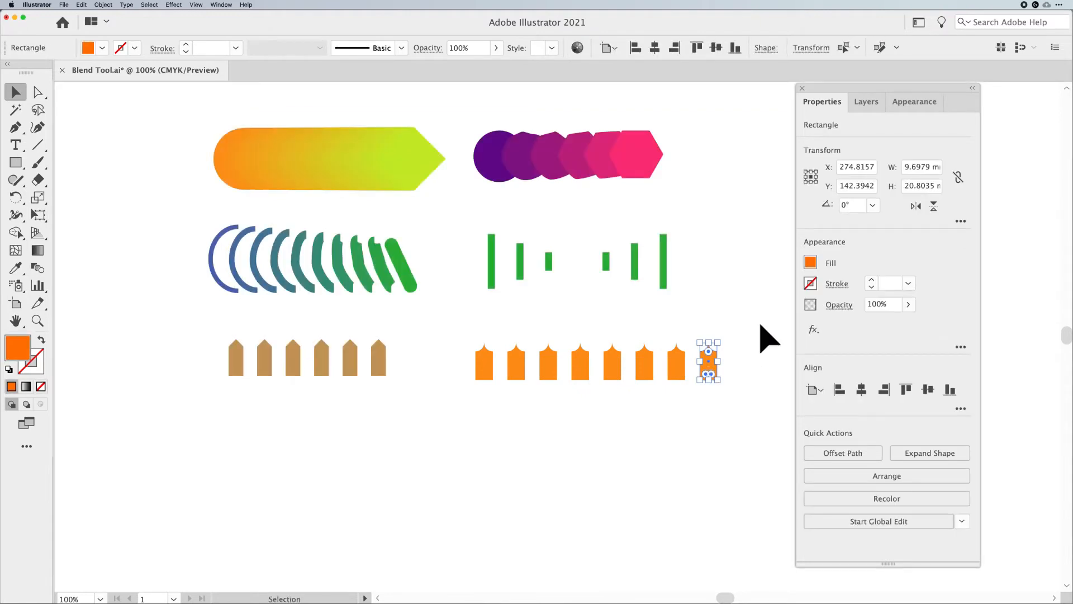
click(761, 325)
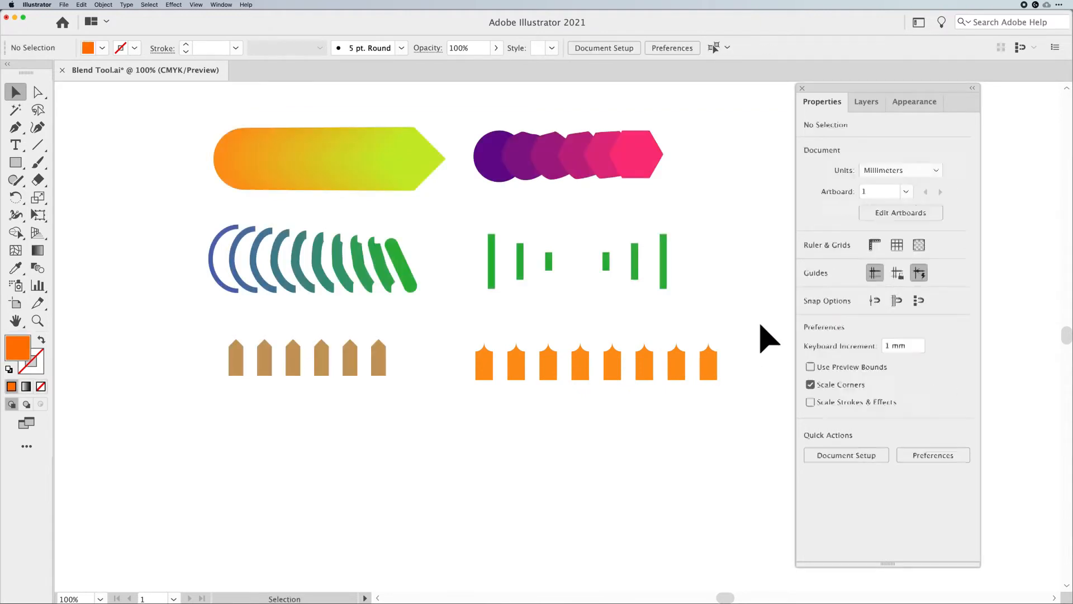
Switch to Outline view and select blends to inspect their spine paths
key(super+y)
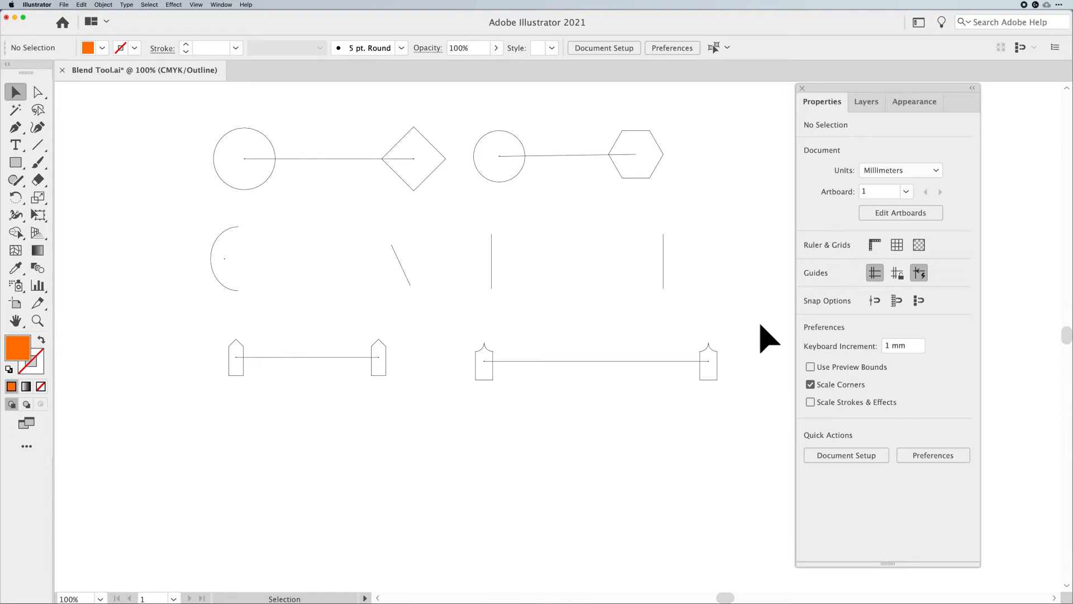
drag(150, 252, 436, 293)
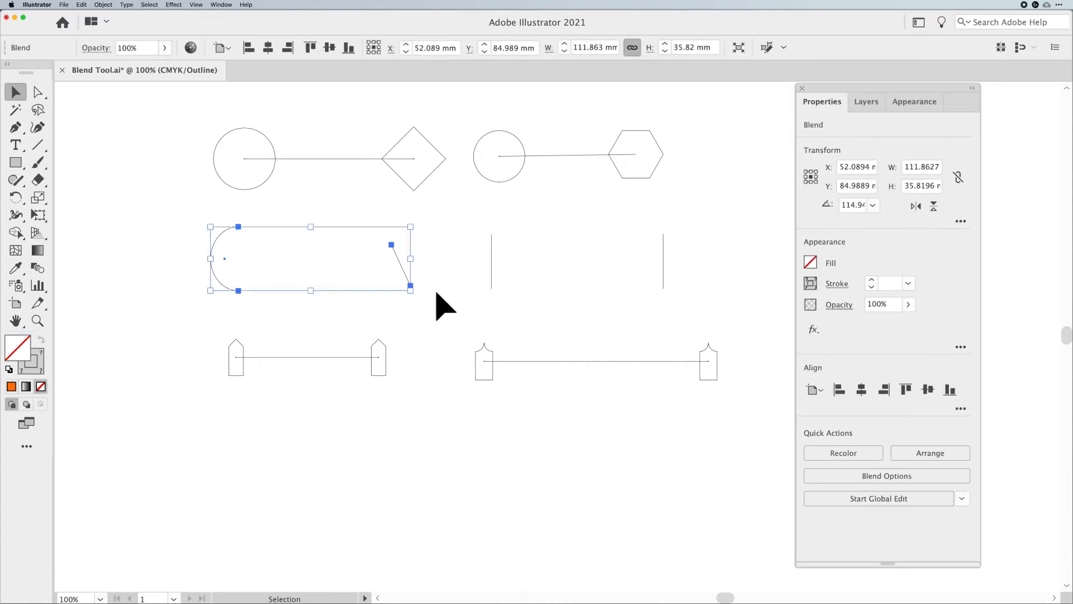
drag(278, 339, 311, 378)
click(316, 416)
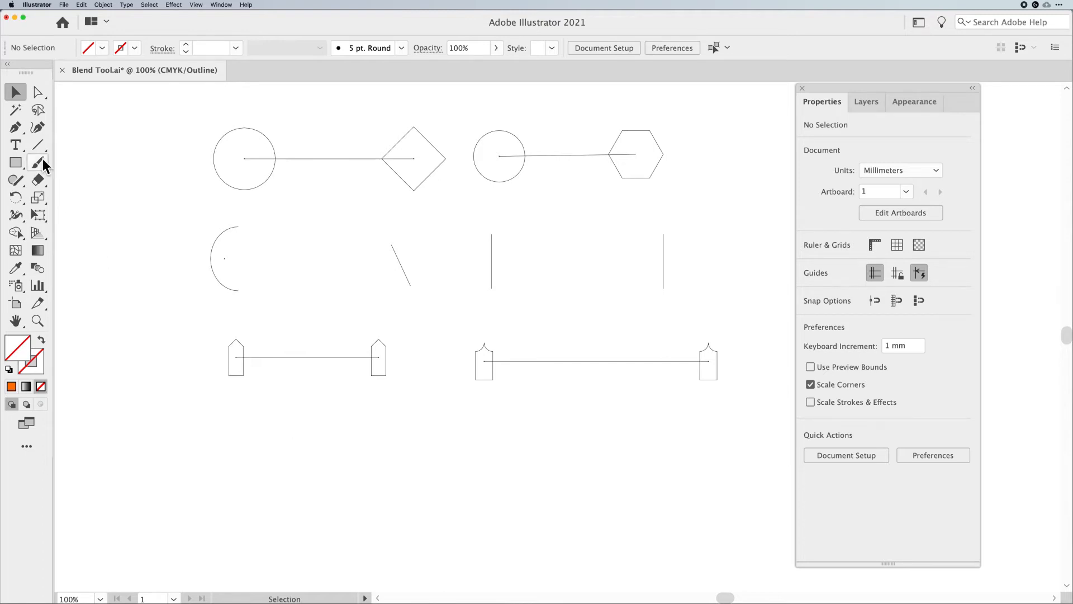
Add a point to the middle of the brown fence blend's spine with the Curvature tool and pull it up into an arc
click(34, 133)
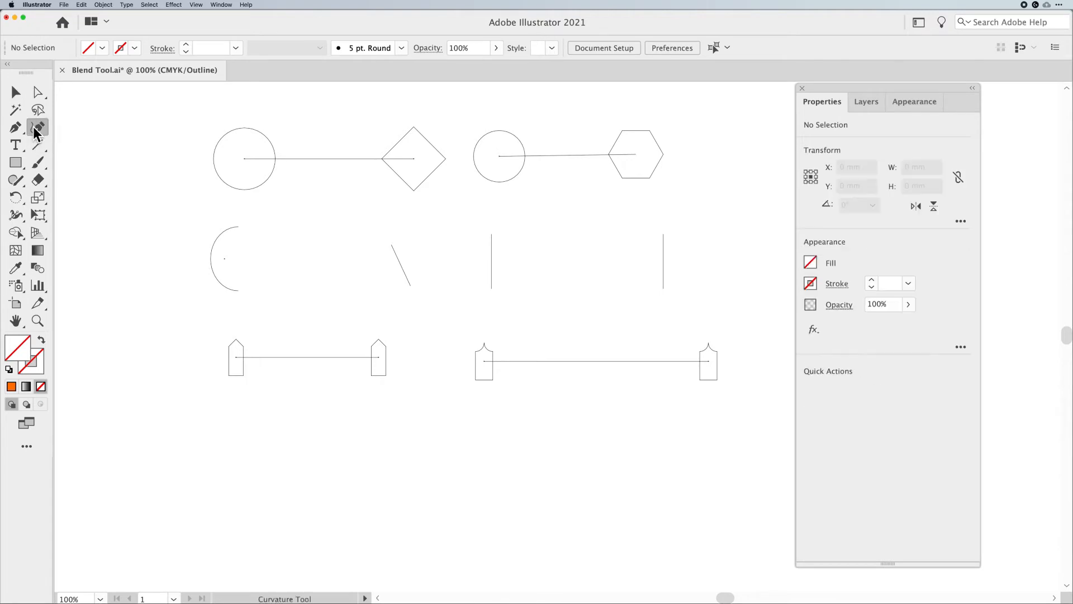
click(301, 355)
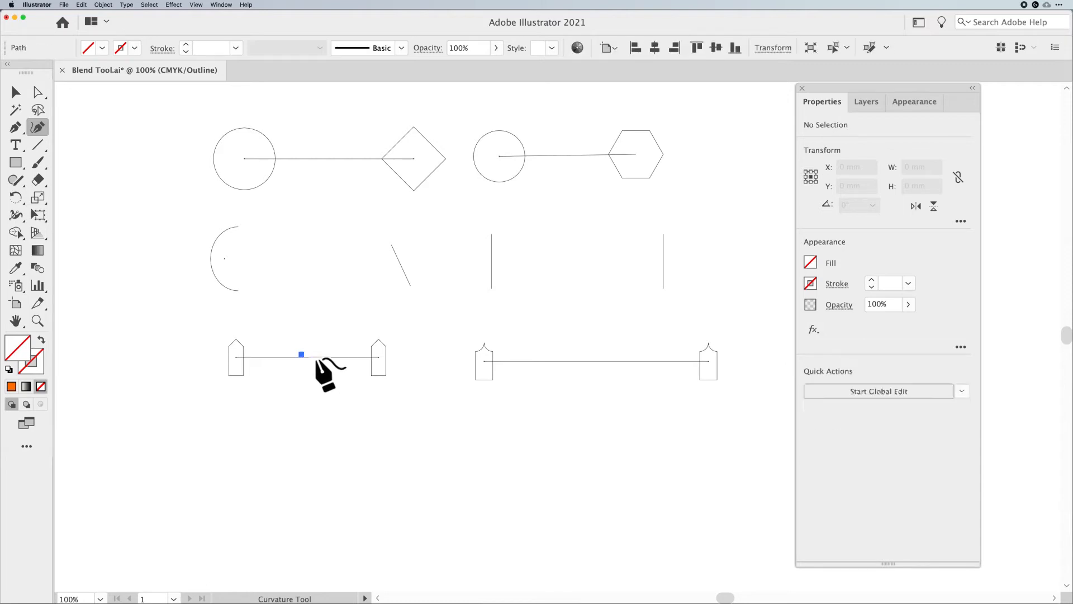
key(super+z)
super+click(318, 357)
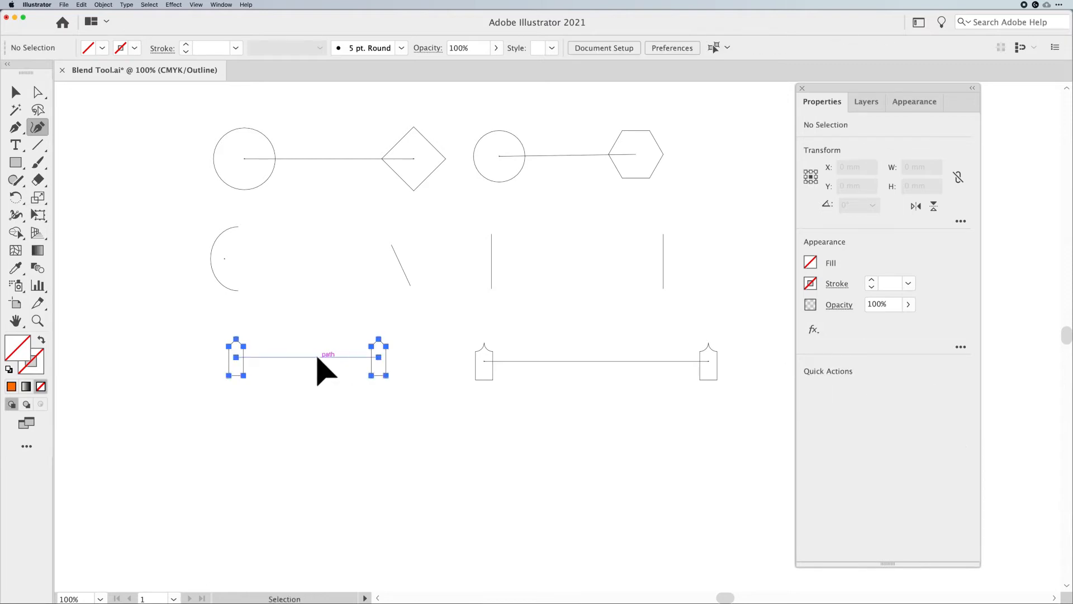
click(305, 357)
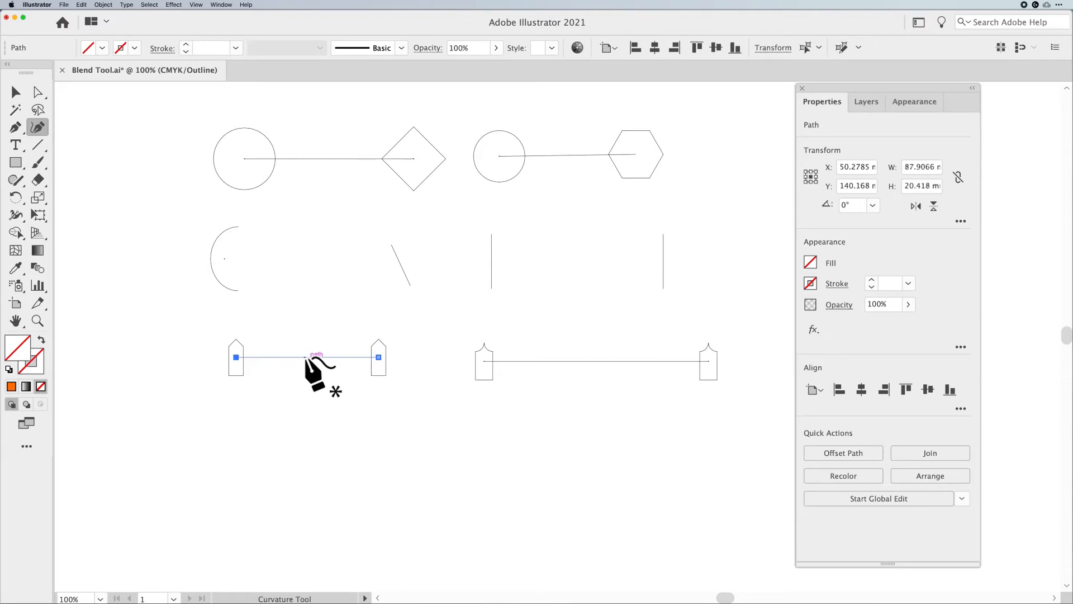
drag(304, 356, 306, 329)
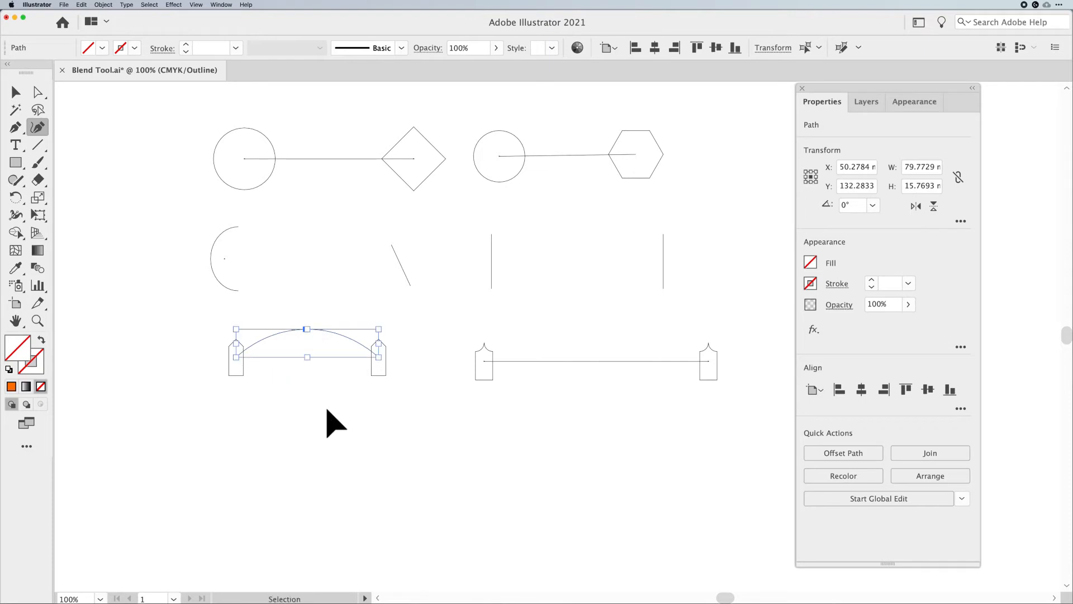
Return to Preview and move the brown fence blend down slightly
key(super+y)
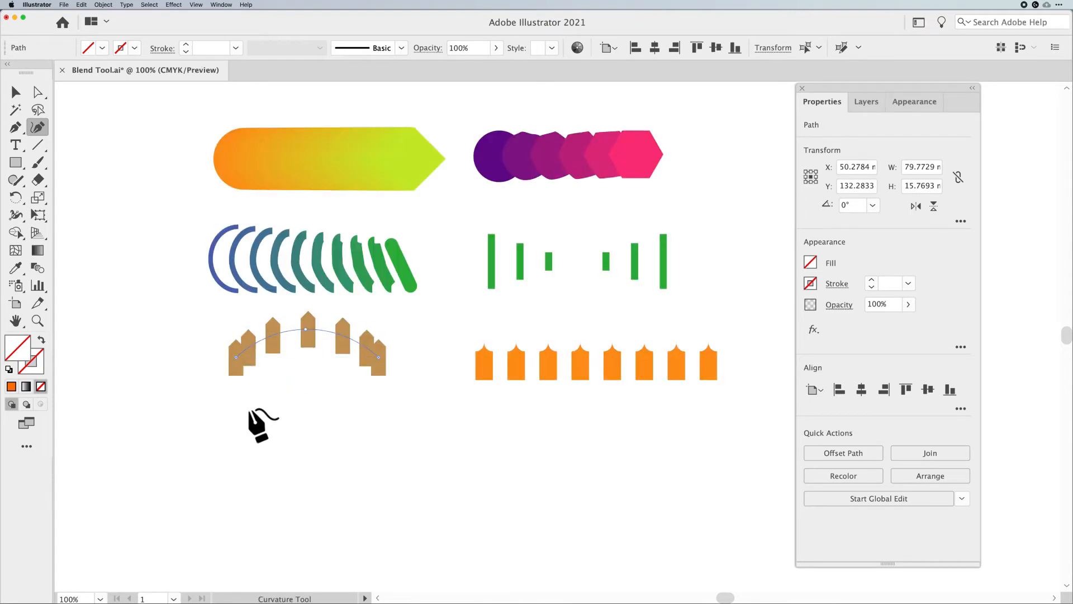
click(15, 96)
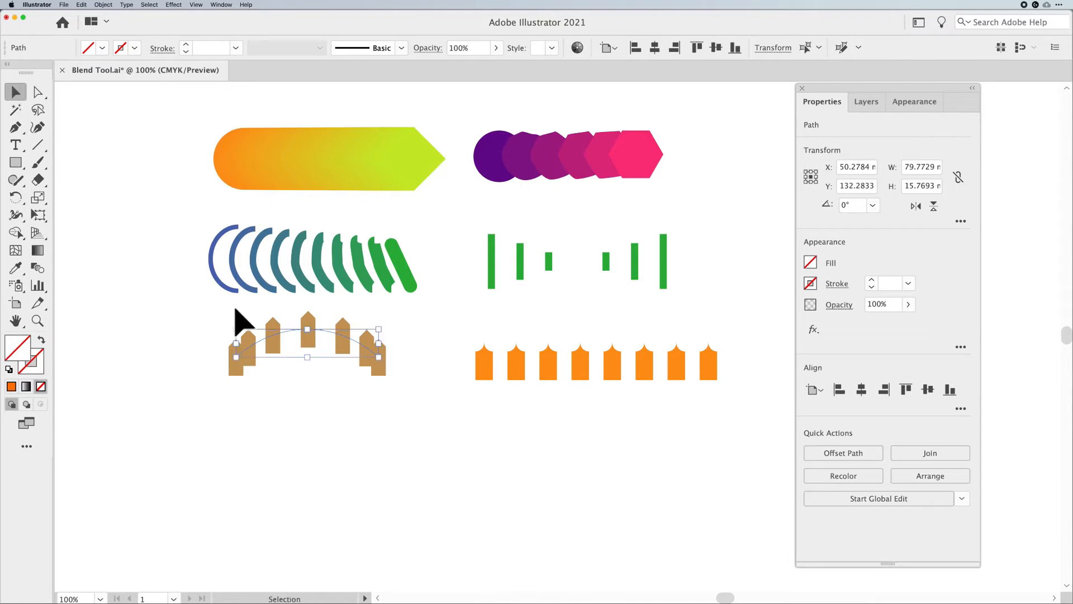
click(324, 342)
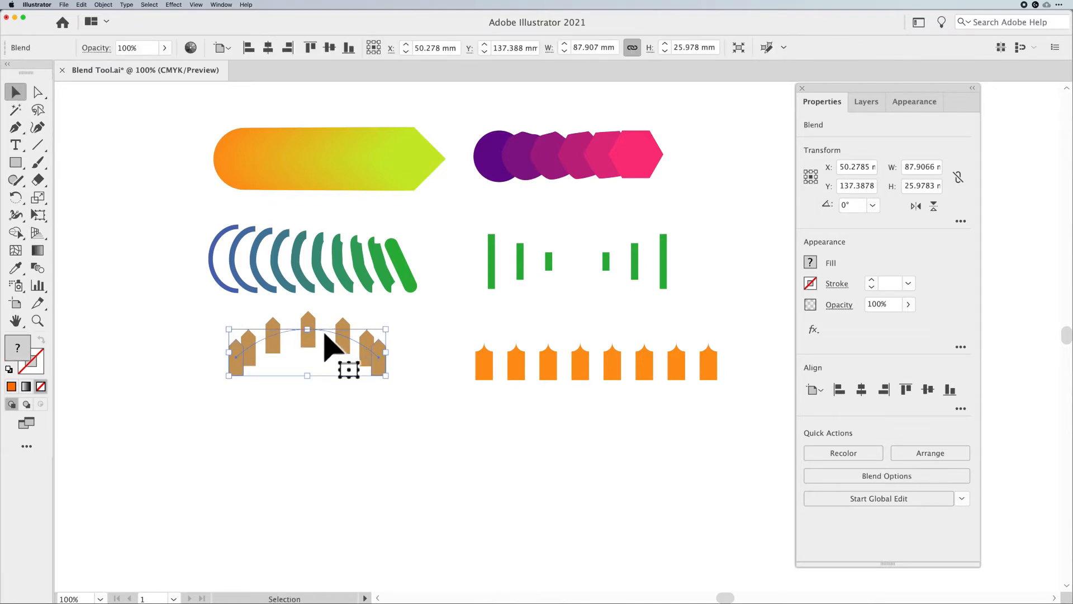
drag(324, 331, 325, 357)
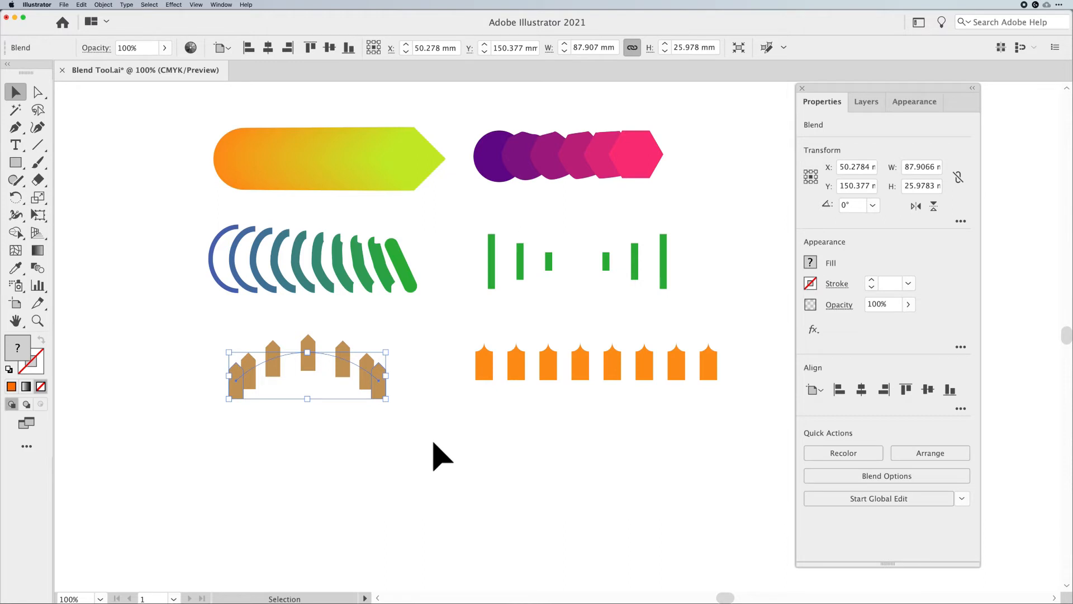
Open Blend Options for the brown fence blend, preview both orientations, and set spacing to Specified Steps 5 with Align to Page
click(103, 4)
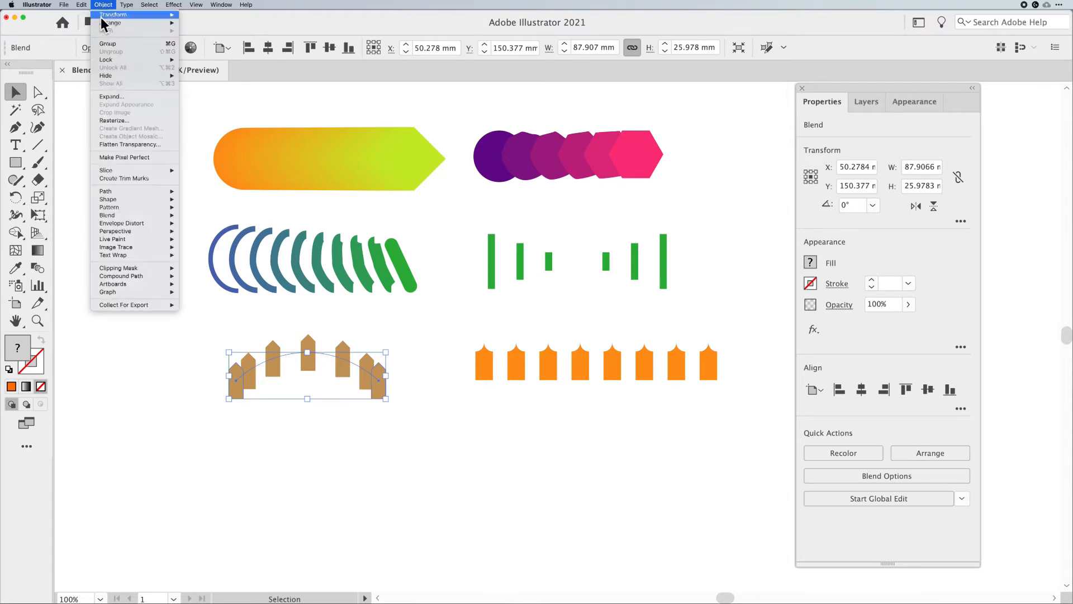
mouse_move(122, 216)
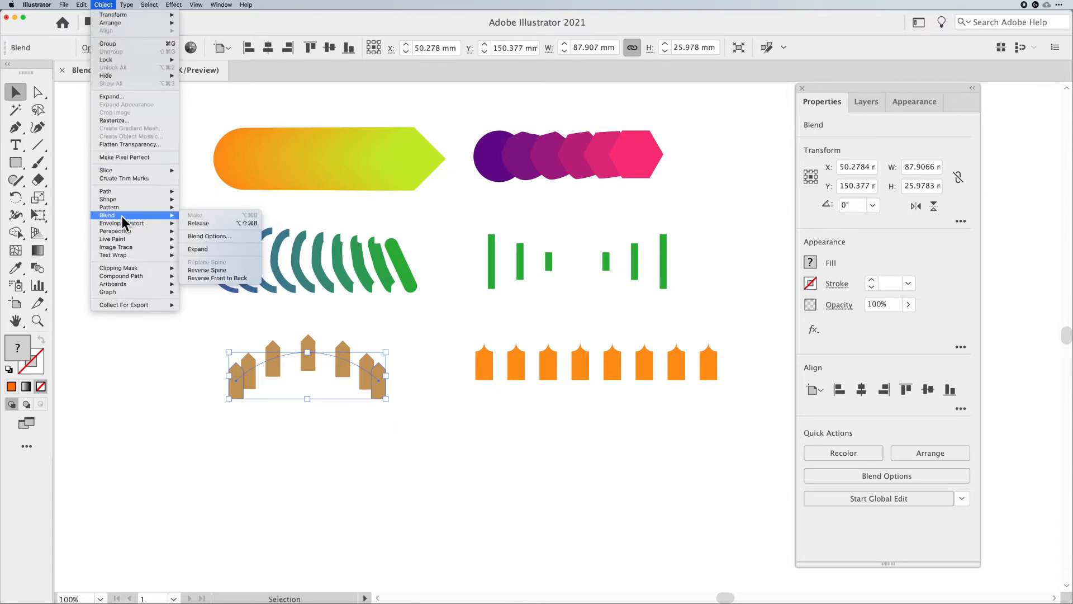
click(209, 237)
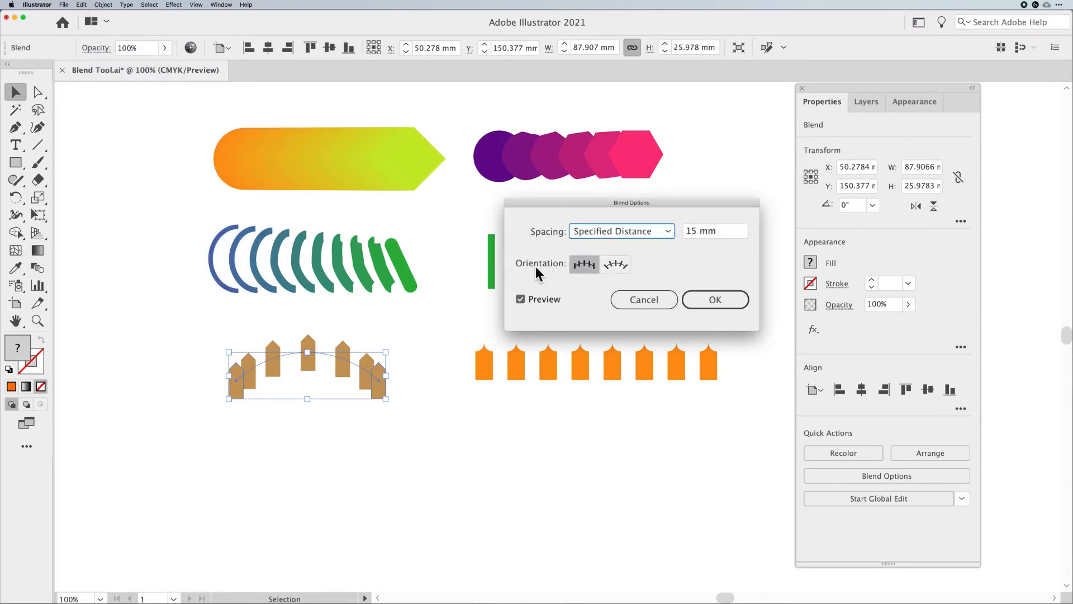
click(609, 266)
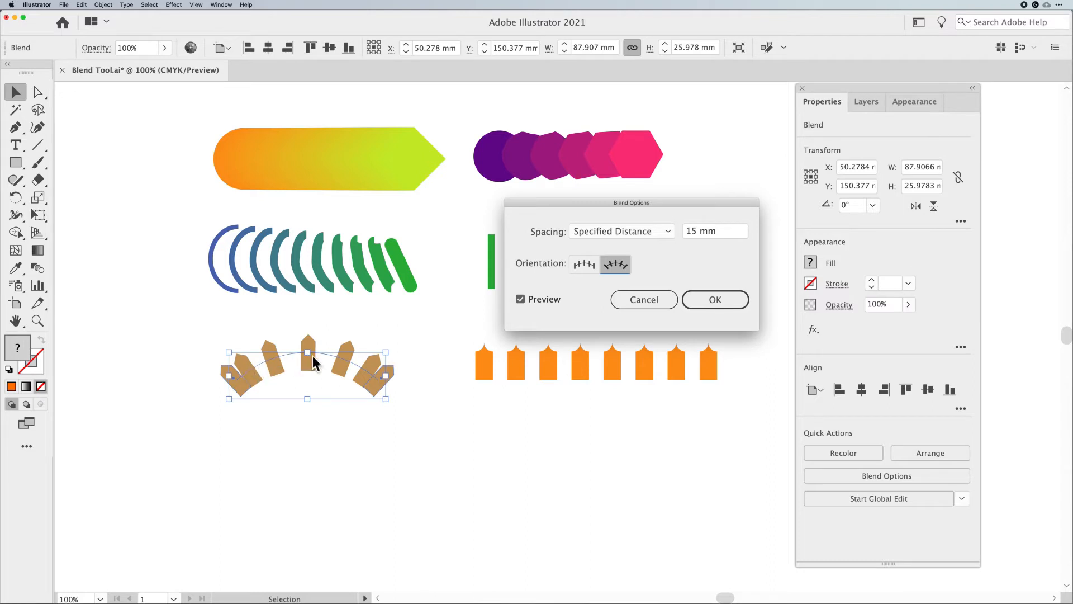
click(583, 264)
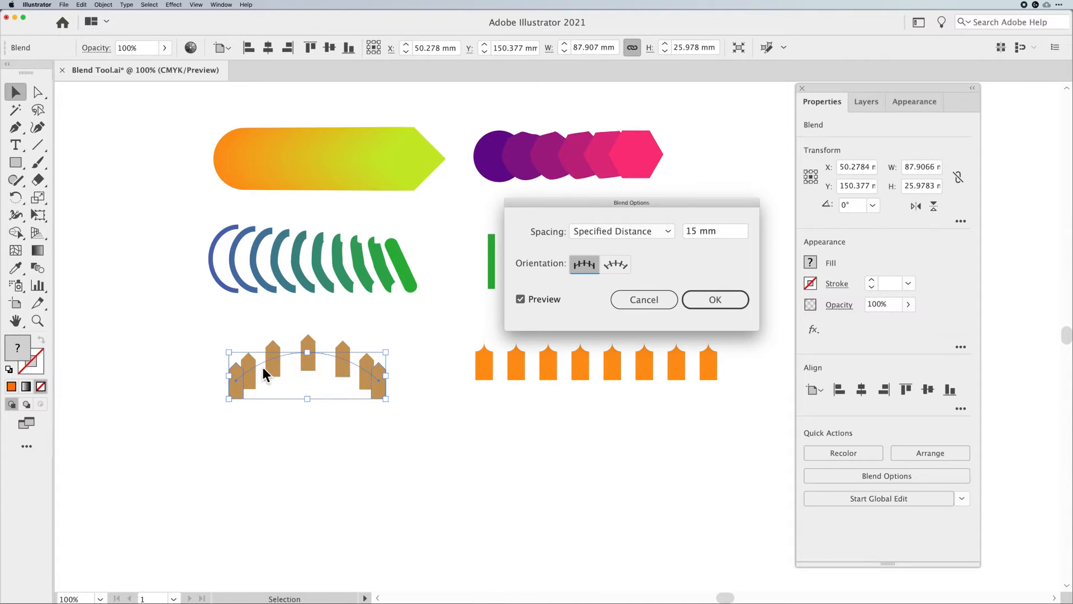
click(607, 233)
click(611, 262)
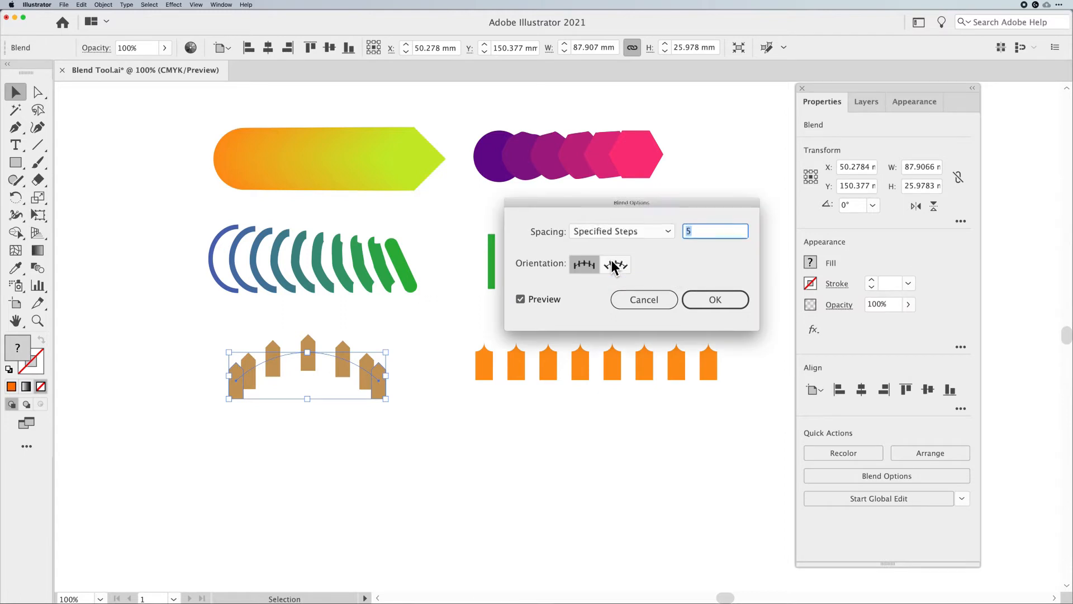
click(521, 299)
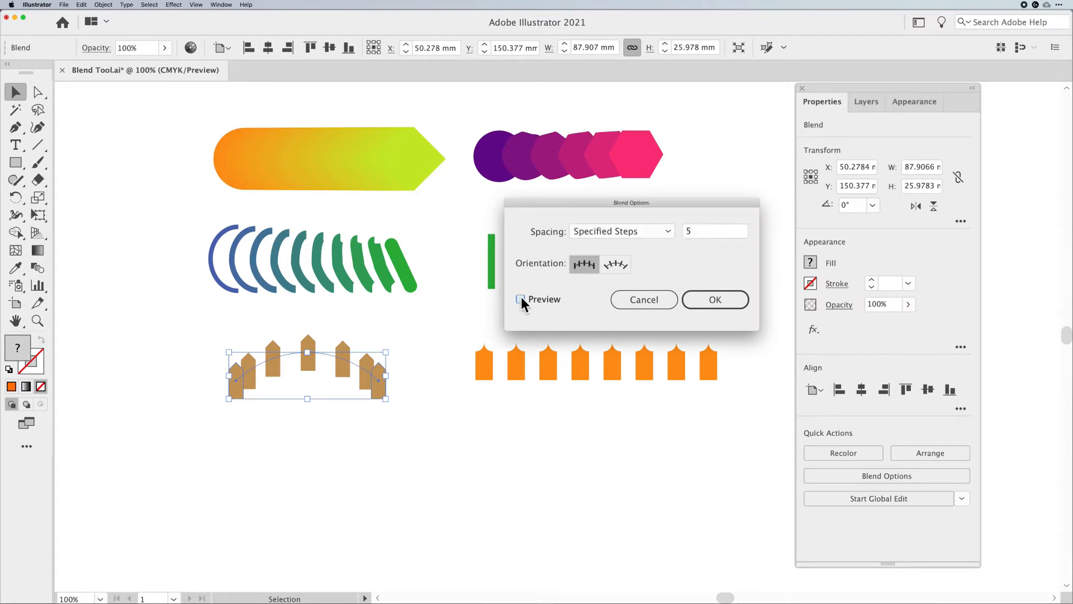
click(520, 299)
click(707, 302)
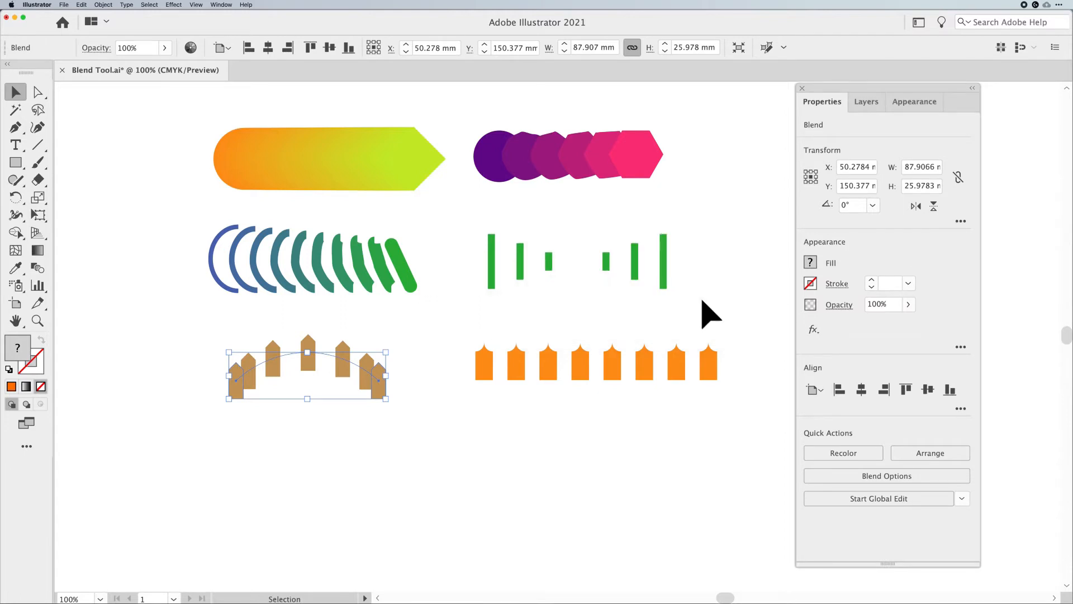
Nudge the fence blend up slightly and preview step counts between 3 and 7 in Blend Options, keeping 5 steps
drag(331, 355, 332, 350)
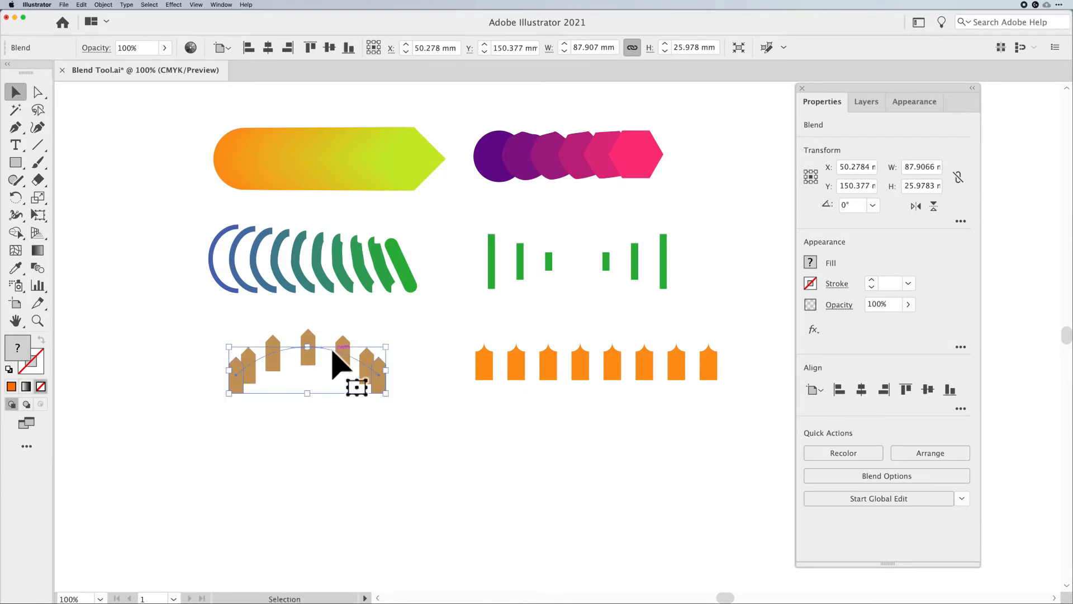
double_click(38, 268)
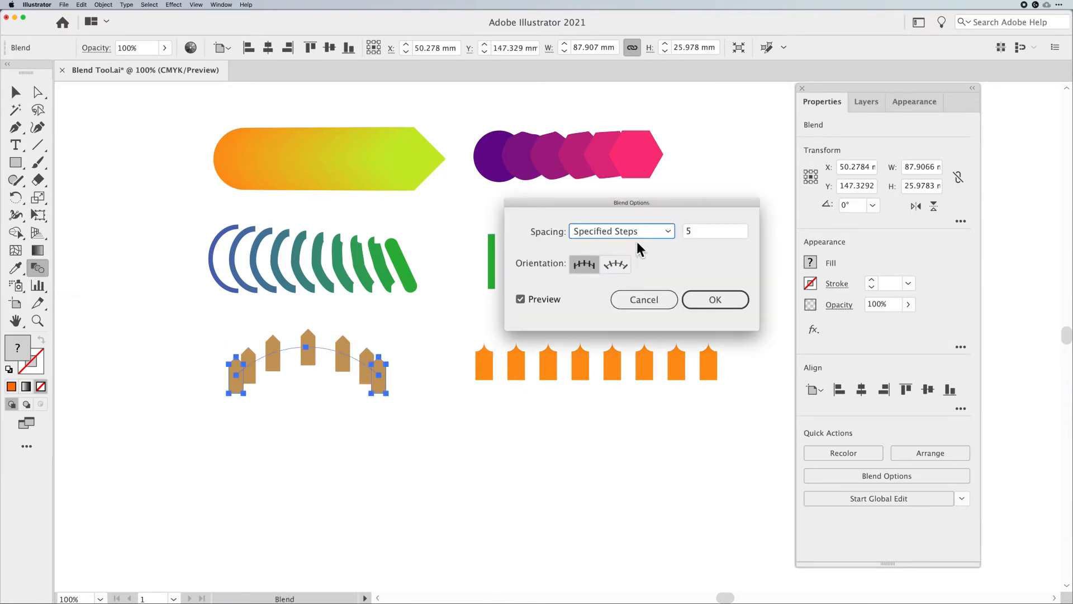
click(700, 228)
key(Up)
key(Up)
key(Down)
key(Down)
key(Down)
key(Down)
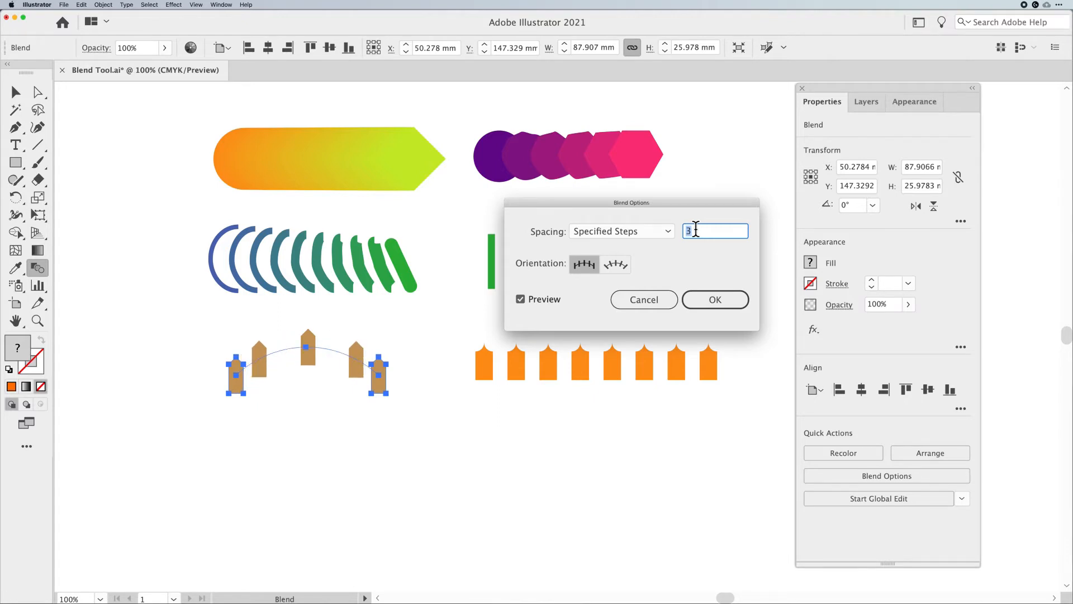
key(Up)
key(Up)
key(Up)
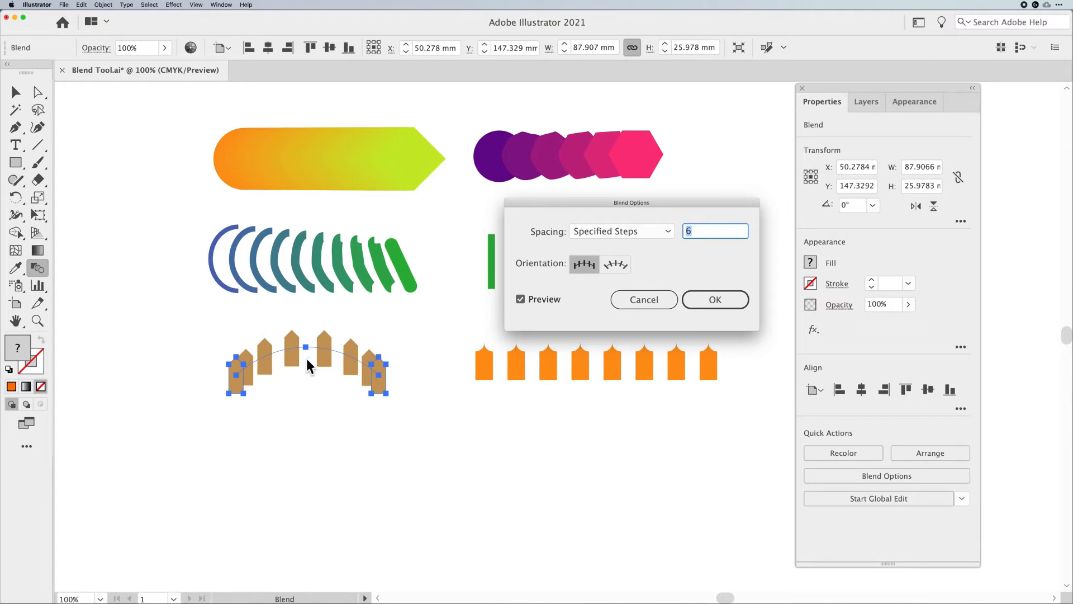
key(Up)
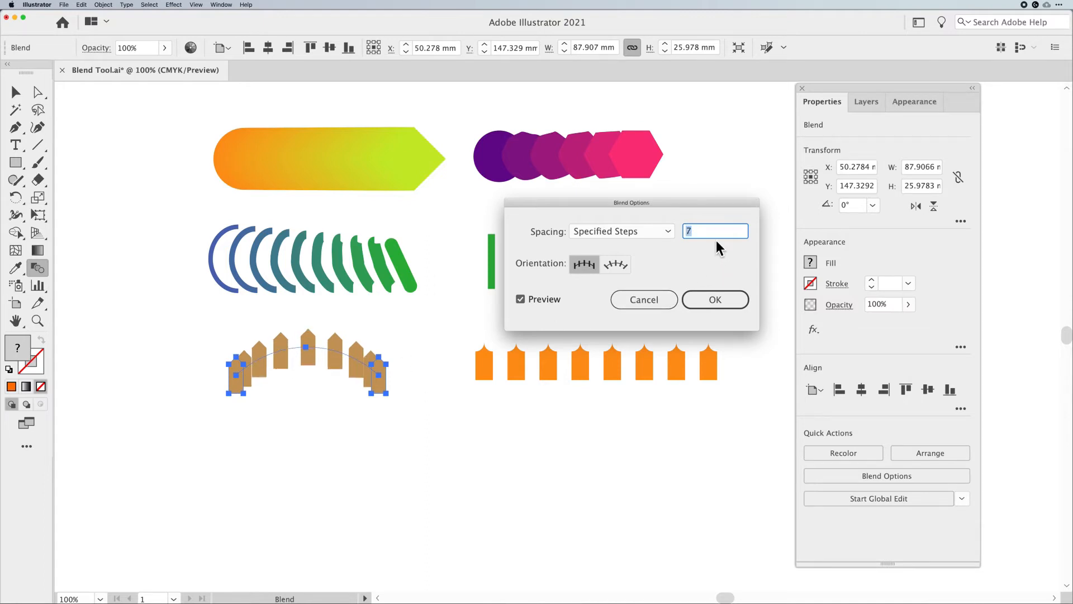
key(Down)
key(Down)
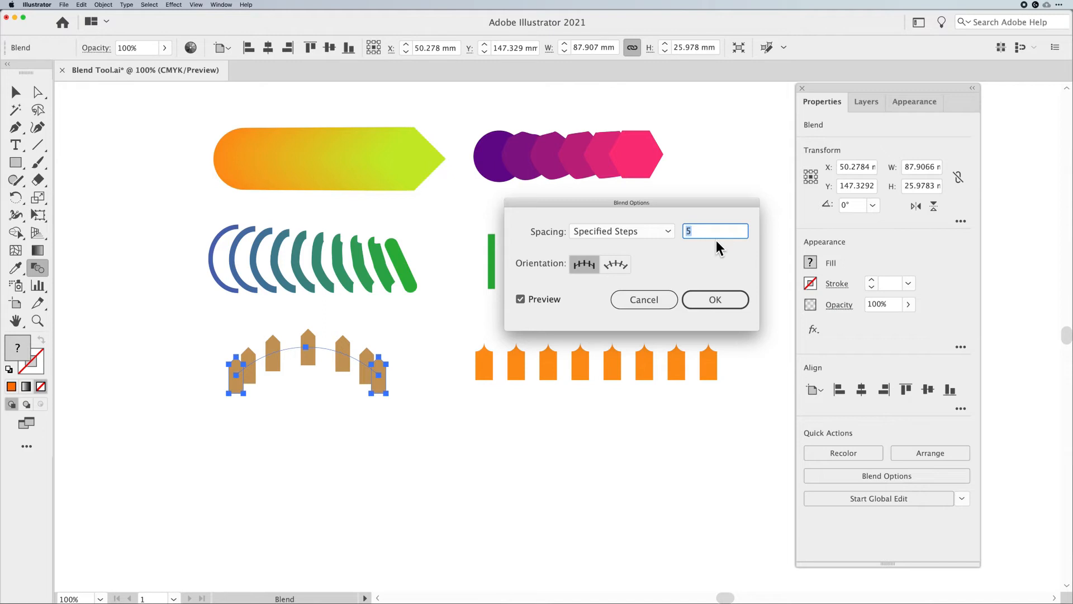
click(715, 303)
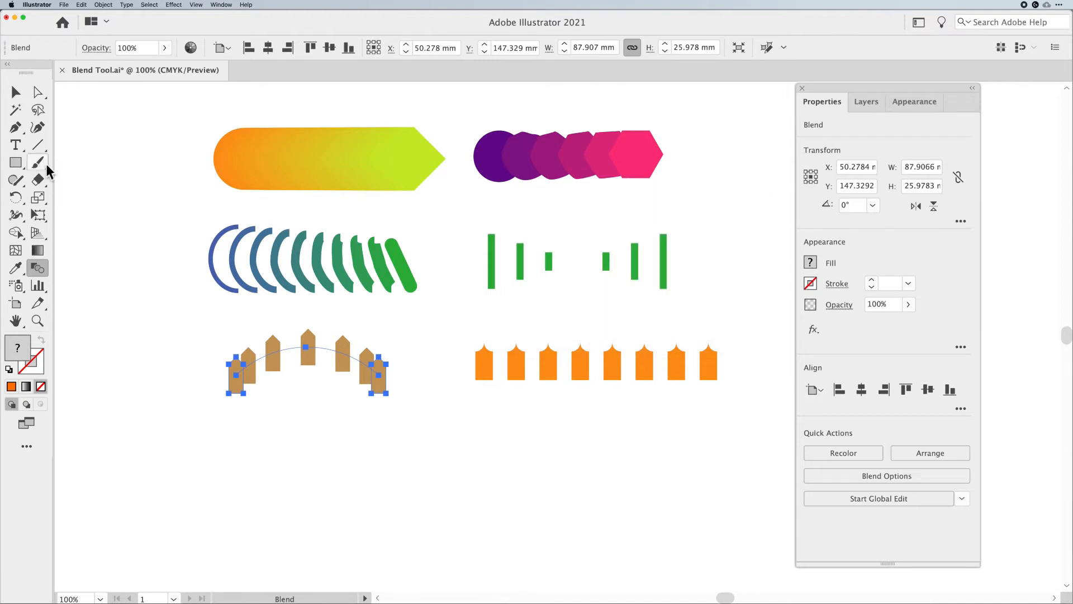
Reshape the orange fence blend's spine into a wave with the Curvature tool, adding a dip and a crest
click(15, 92)
click(591, 373)
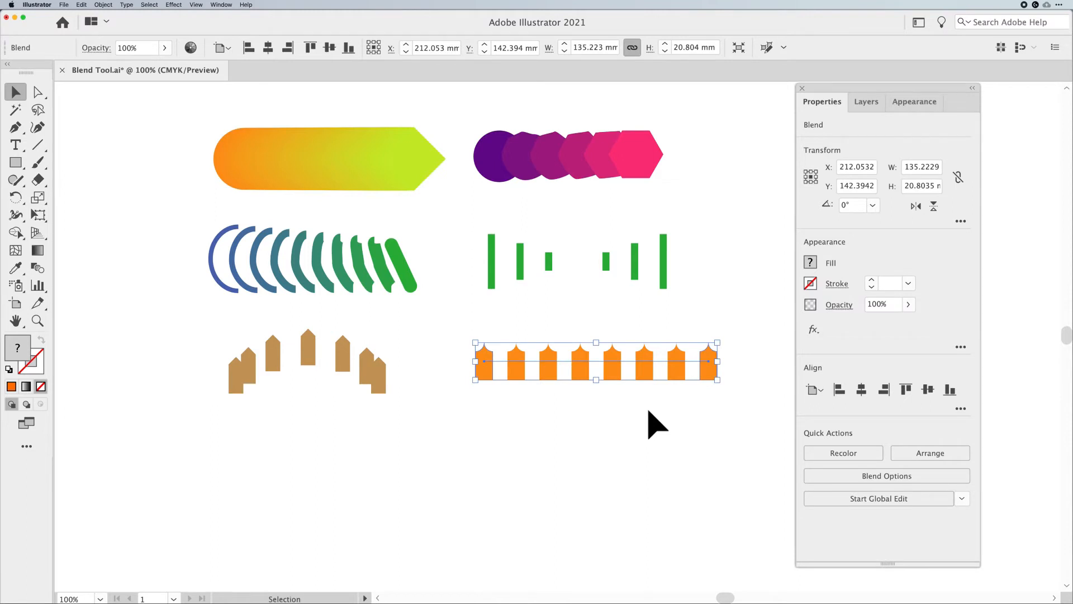
key(shift+asciitilde)
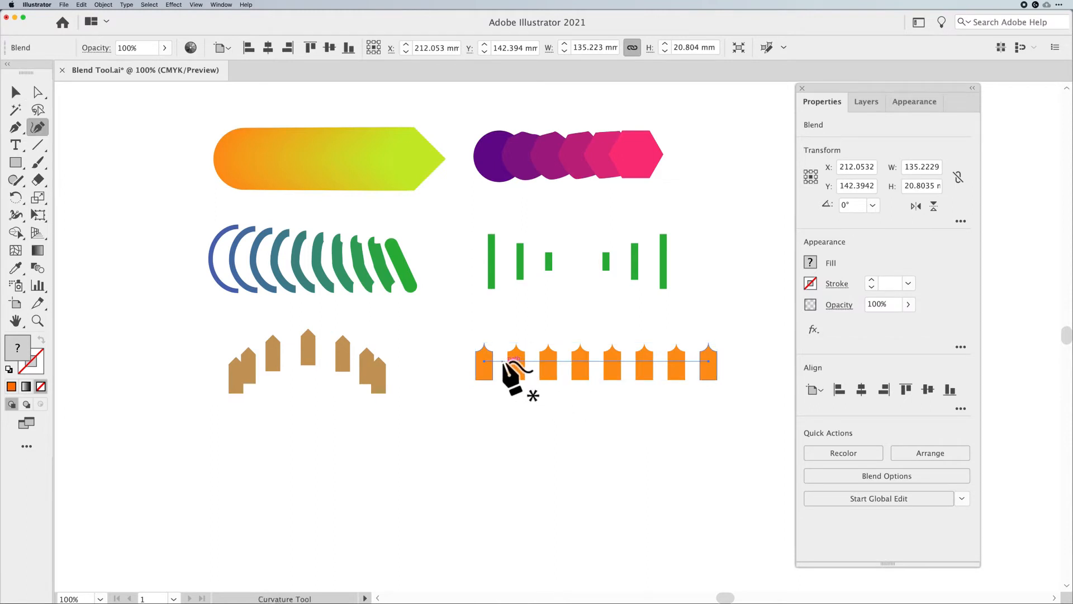
click(506, 361)
drag(501, 362, 502, 369)
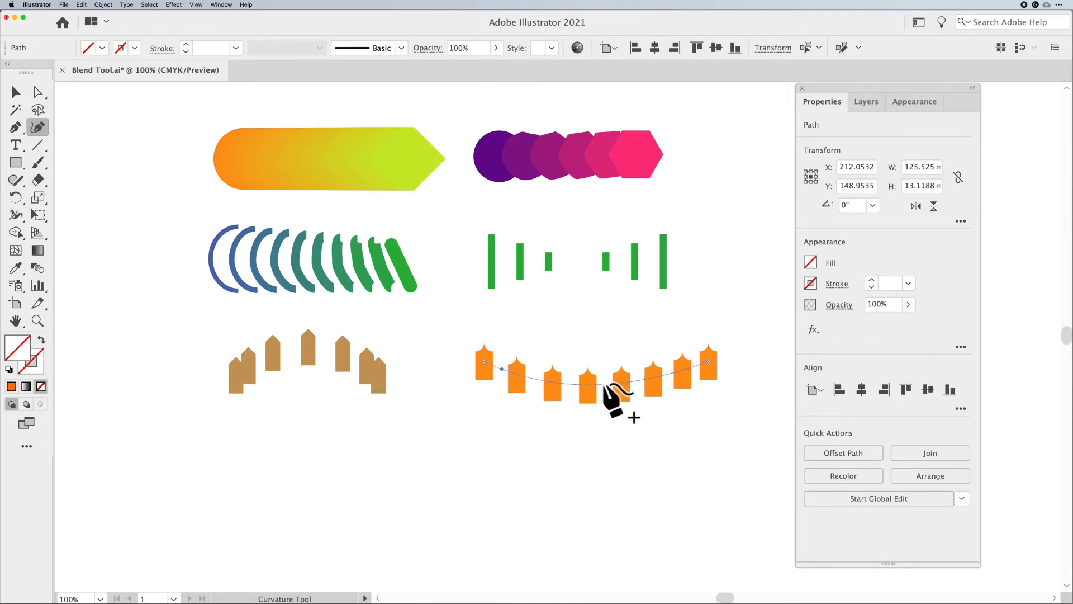
drag(603, 386, 607, 326)
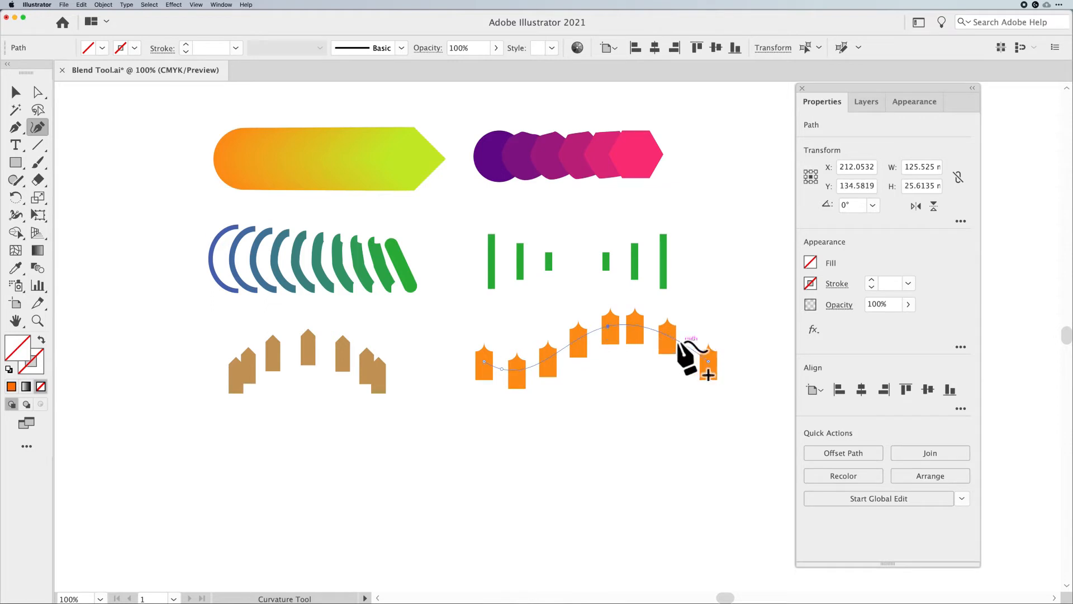
drag(679, 342, 665, 370)
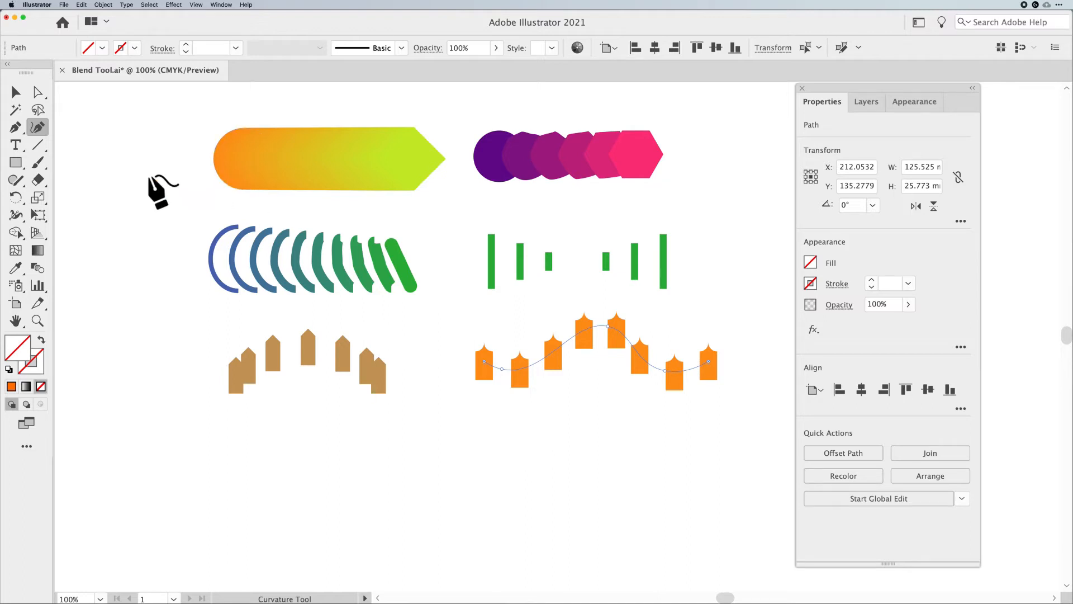
Draw a circle about 63 mm wide below the orange fence blend with the Ellipse tool
click(14, 93)
drag(18, 167, 83, 199)
drag(605, 472, 655, 529)
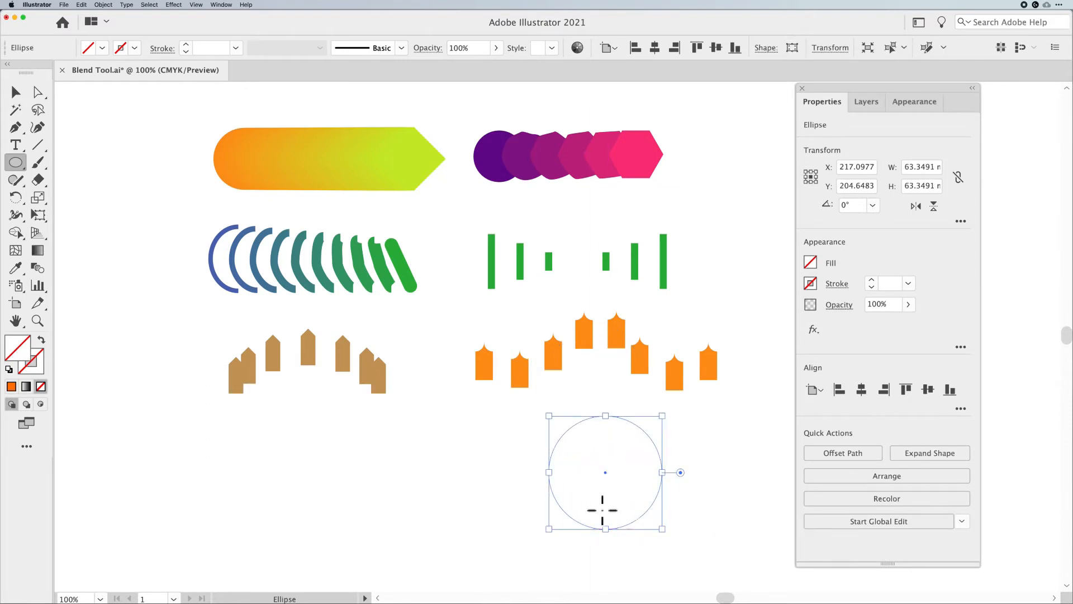
Move the circle slightly left and down to X 210 mm
click(15, 93)
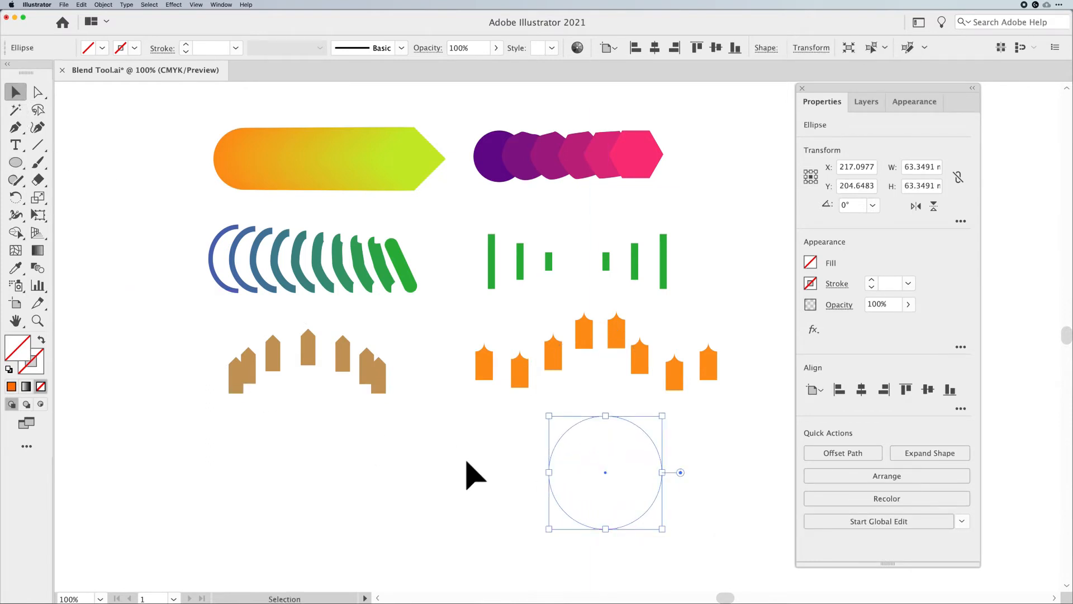
scroll(467, 471, right, 3)
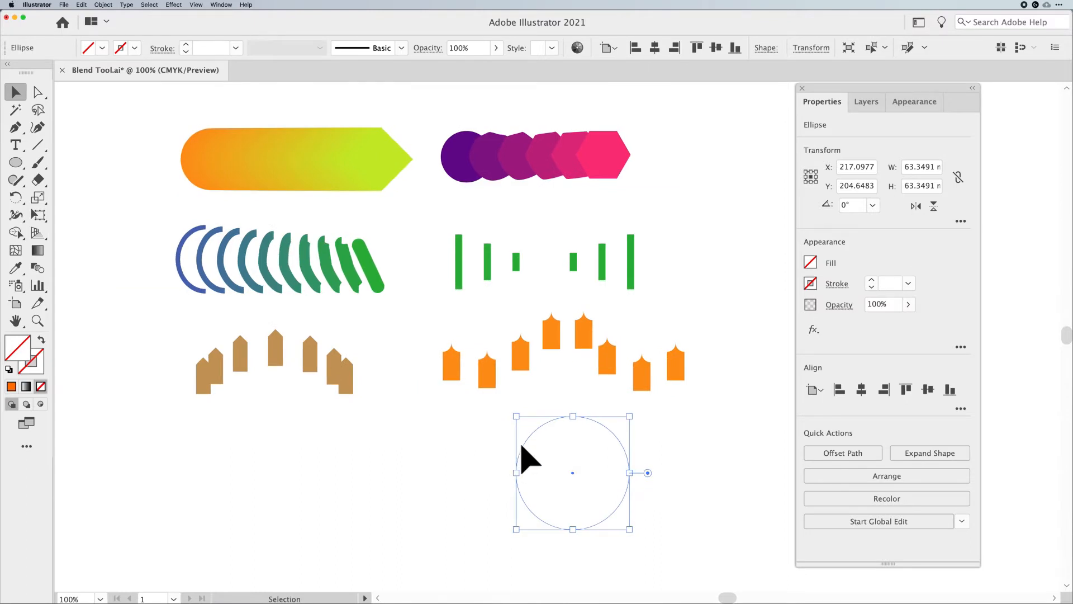
drag(517, 449, 511, 453)
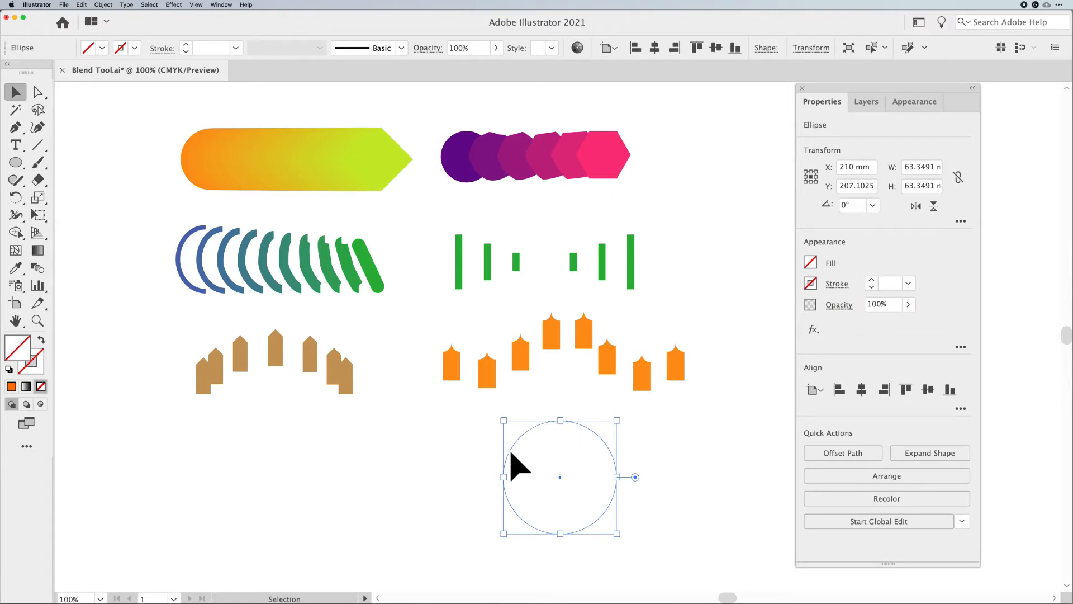
Switch to Outline view and select the circle together with the orange wavy fence blend
key(super)
key(super+y)
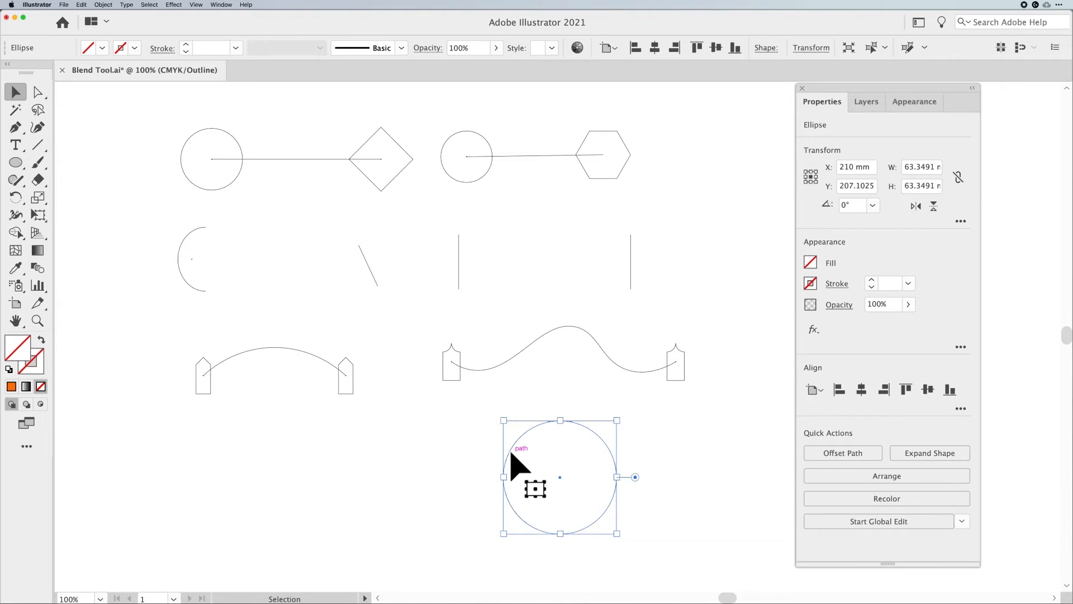
click(375, 460)
drag(376, 460, 630, 498)
drag(687, 502, 503, 330)
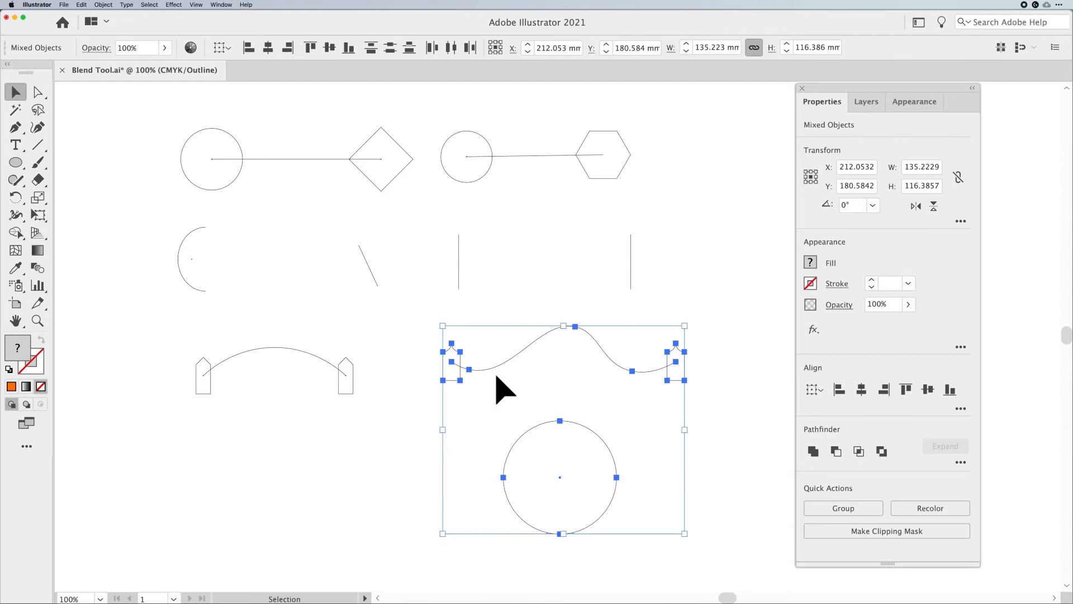
Replace the wavy fence blend's spine with the circle and return to Preview view
click(103, 4)
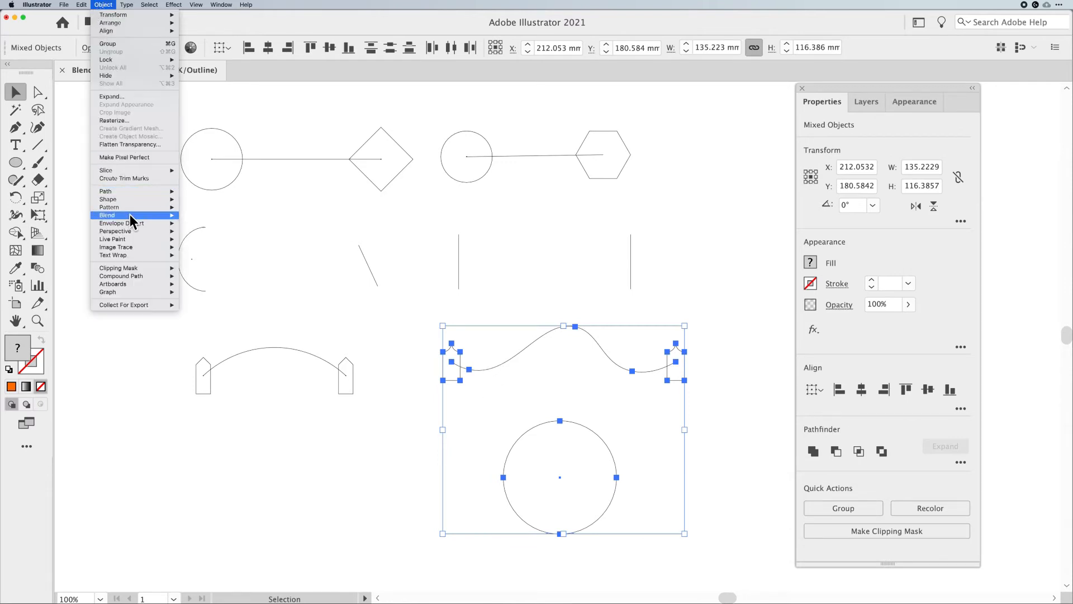
mouse_move(130, 213)
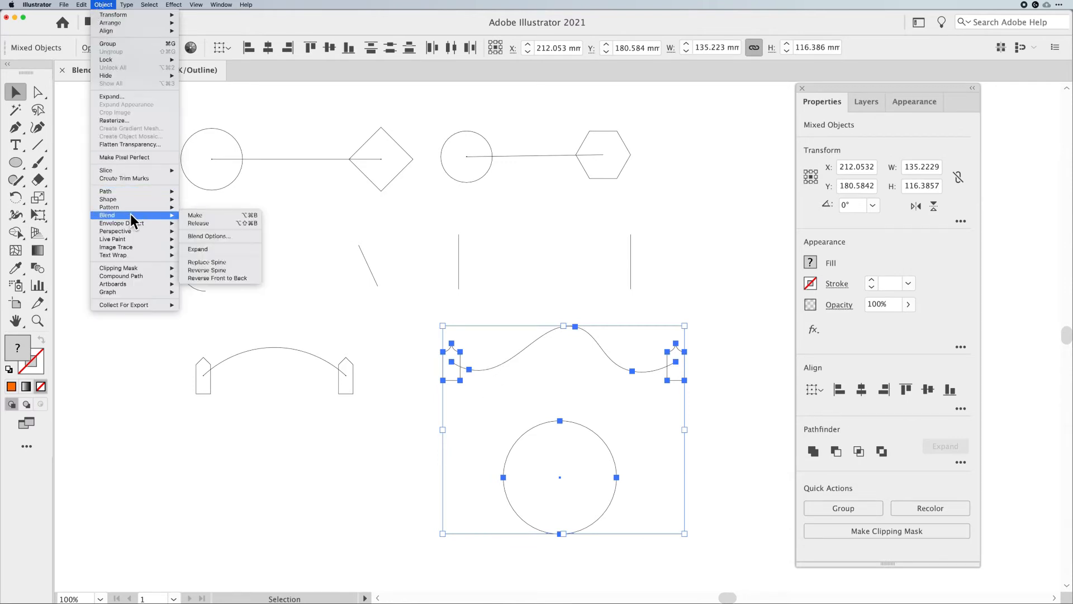
click(214, 263)
key(super+y)
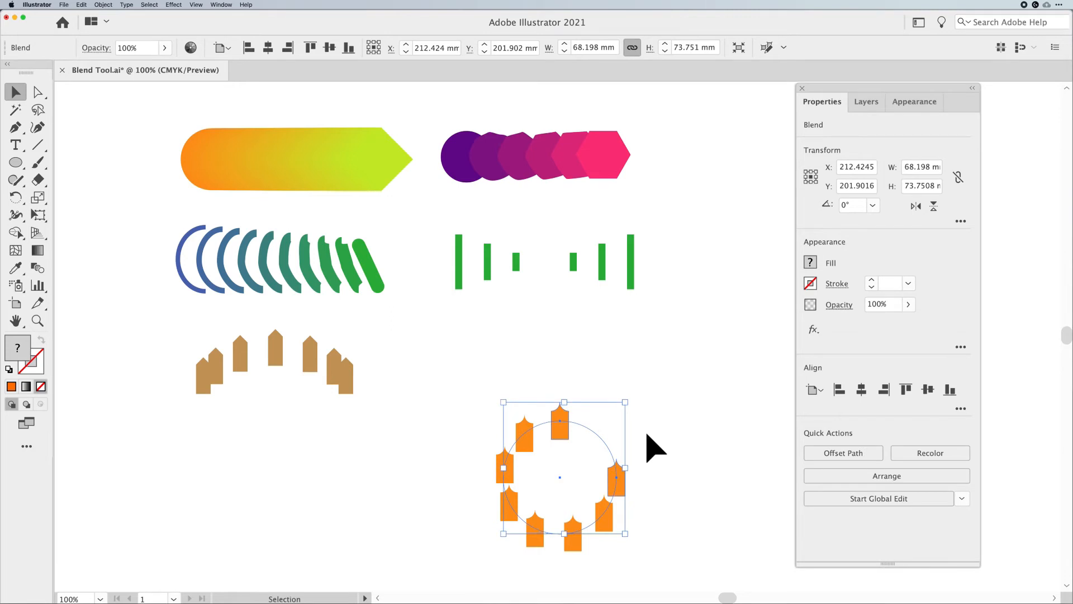
Set the circular fence blend's orientation to Align to Path with 8 specified steps
drag(643, 359, 710, 387)
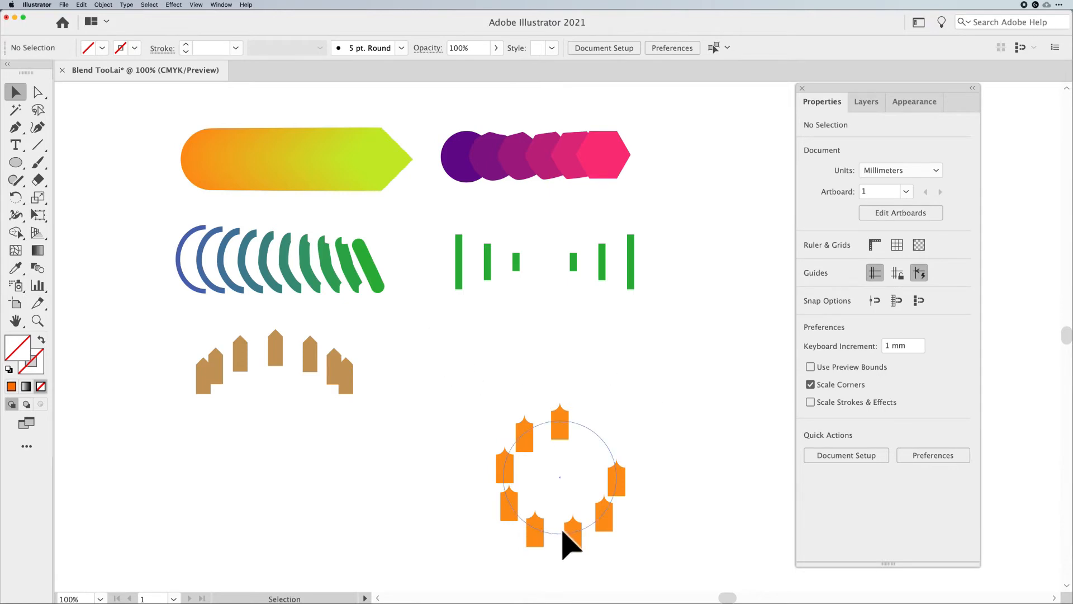
click(599, 523)
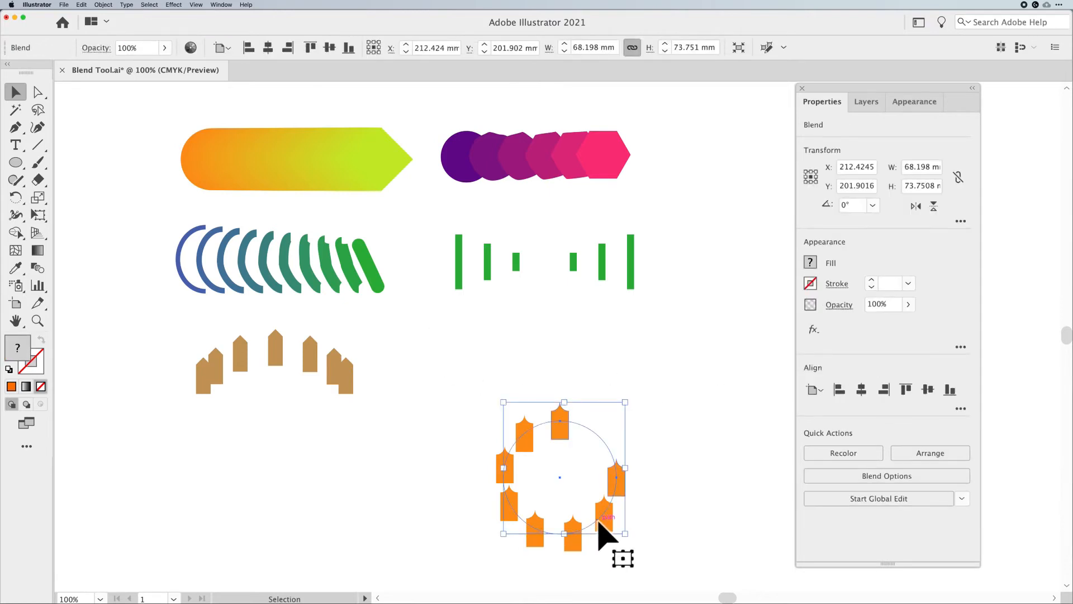
double_click(41, 267)
click(603, 232)
click(603, 231)
click(616, 264)
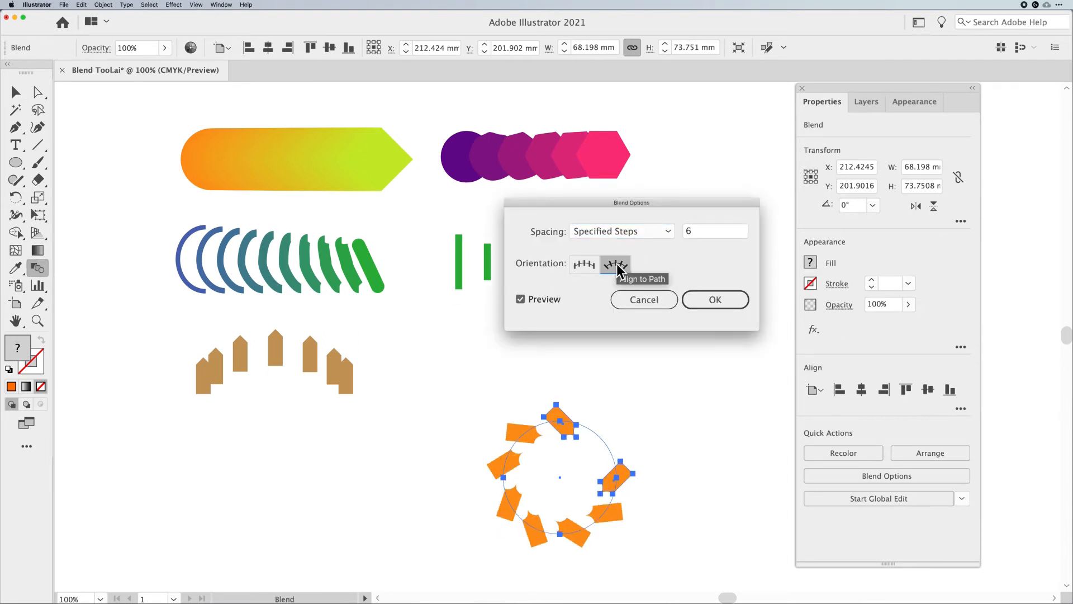
click(586, 271)
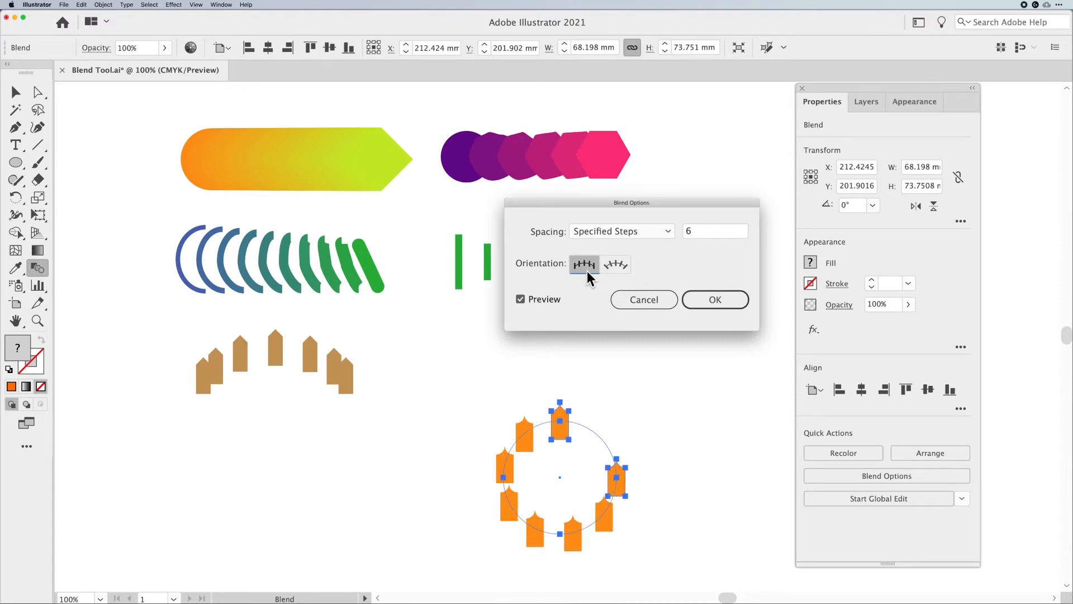
click(621, 268)
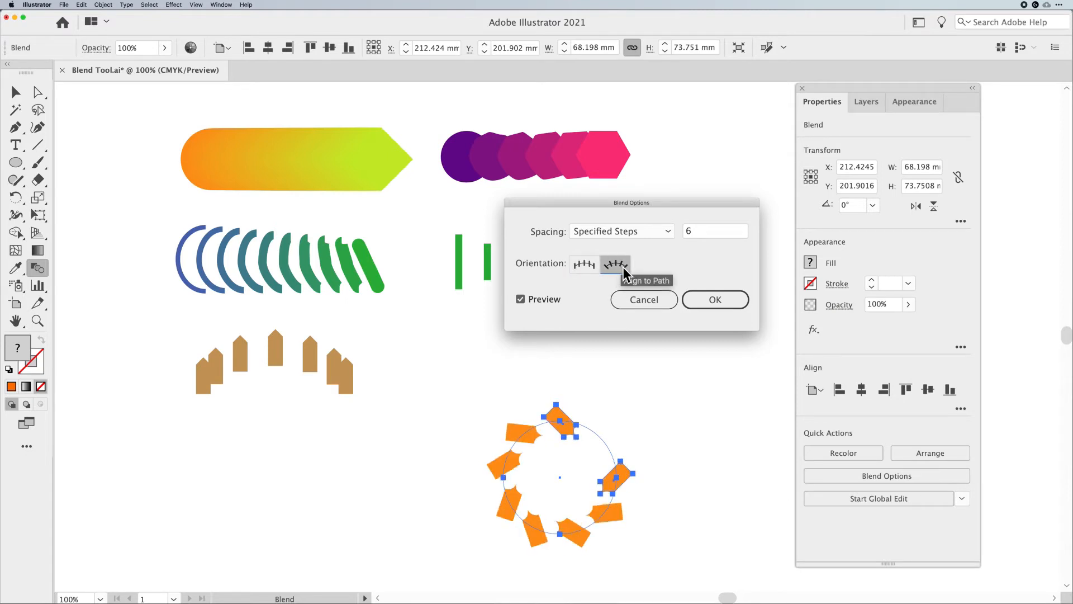
click(706, 227)
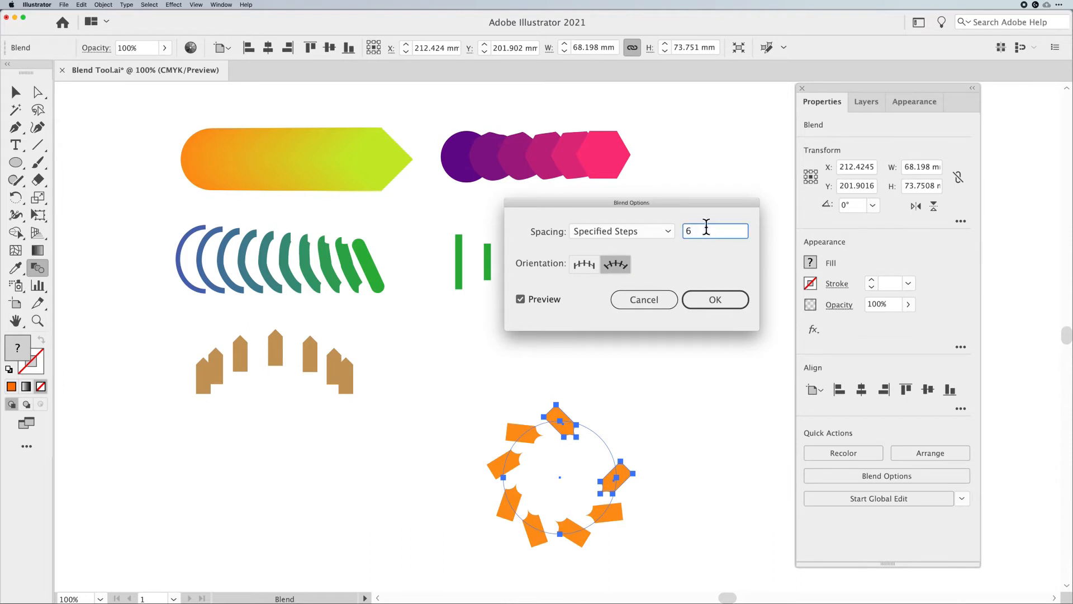
key(Up)
key(Up)
click(716, 299)
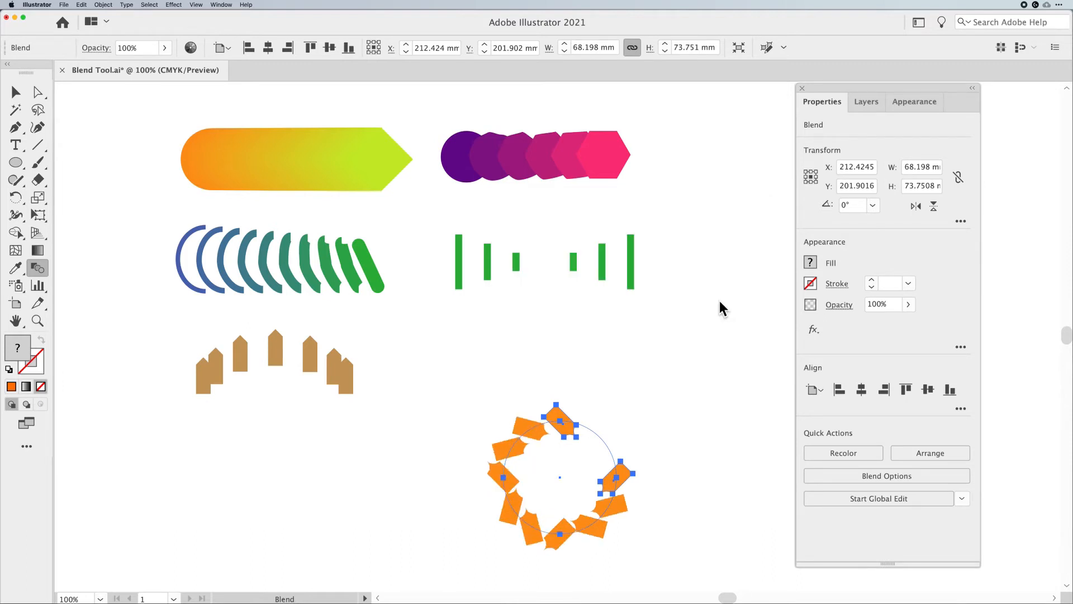
Enter the circular blend's isolation mode and rotate its top end fence shape
click(17, 94)
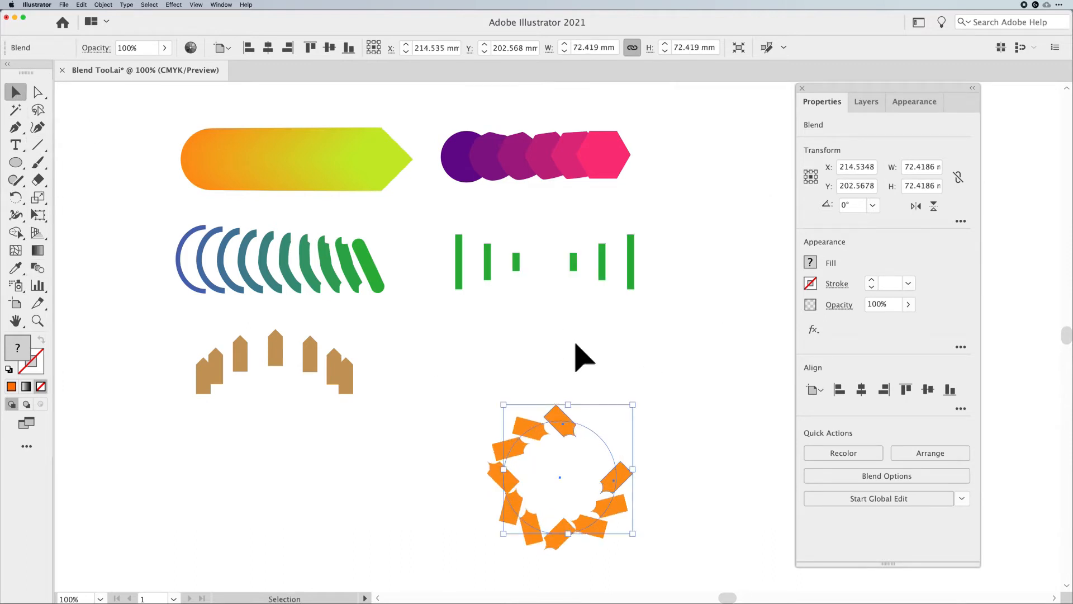
double_click(553, 416)
click(558, 422)
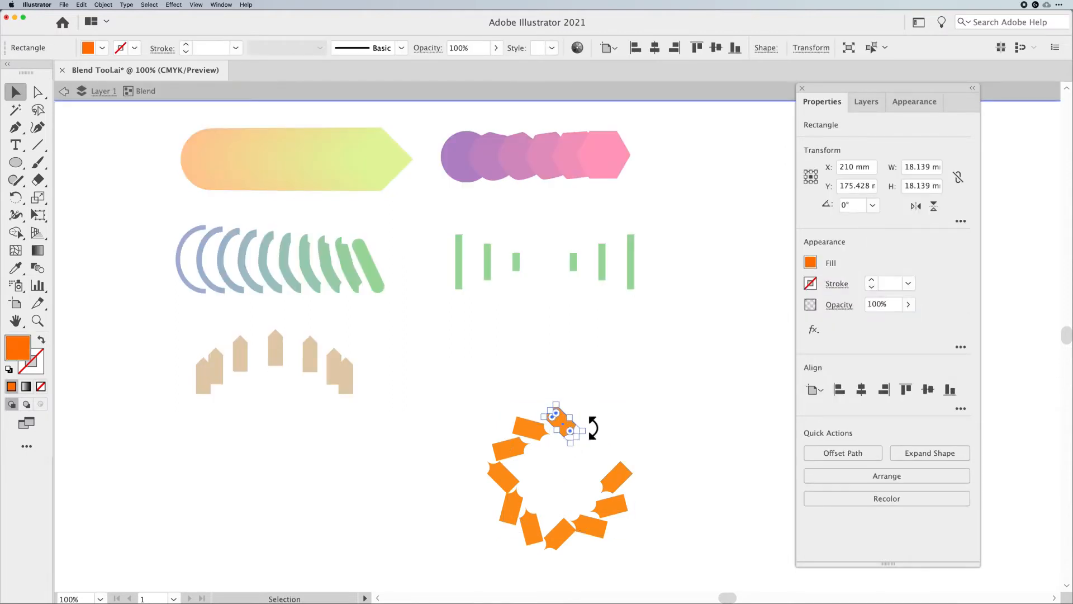
click(582, 438)
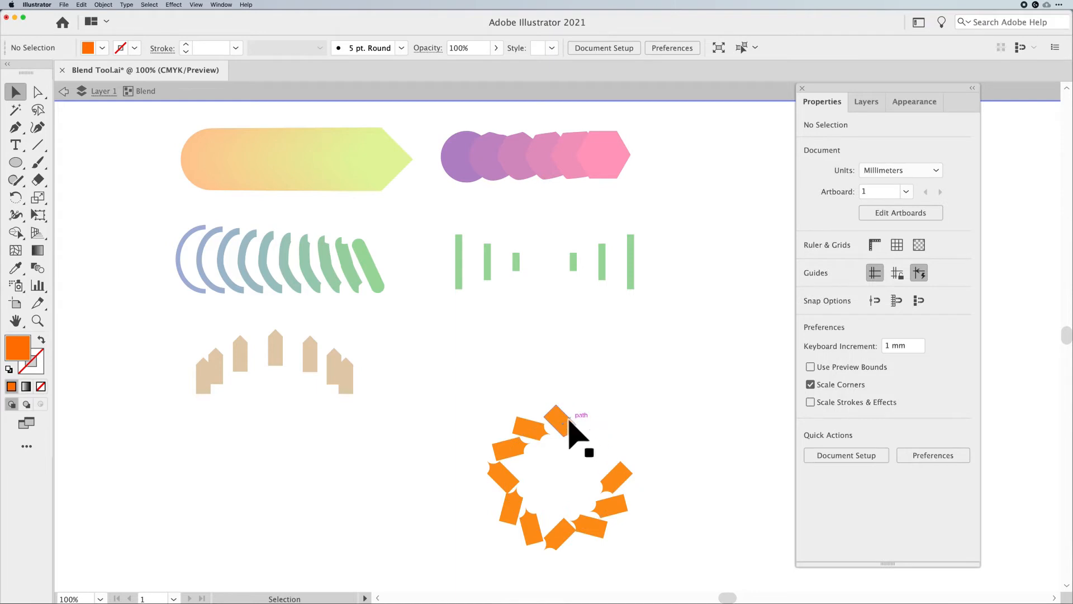
click(573, 422)
drag(590, 430, 556, 395)
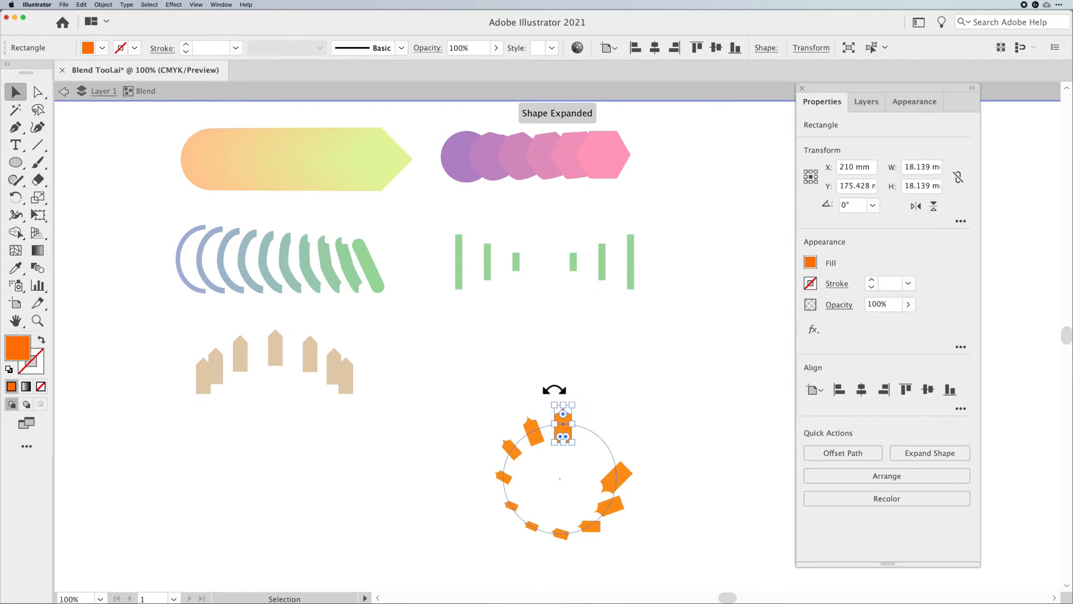
Rotate the blend's other end fence shape to point outward to the right, then exit isolation mode
click(622, 479)
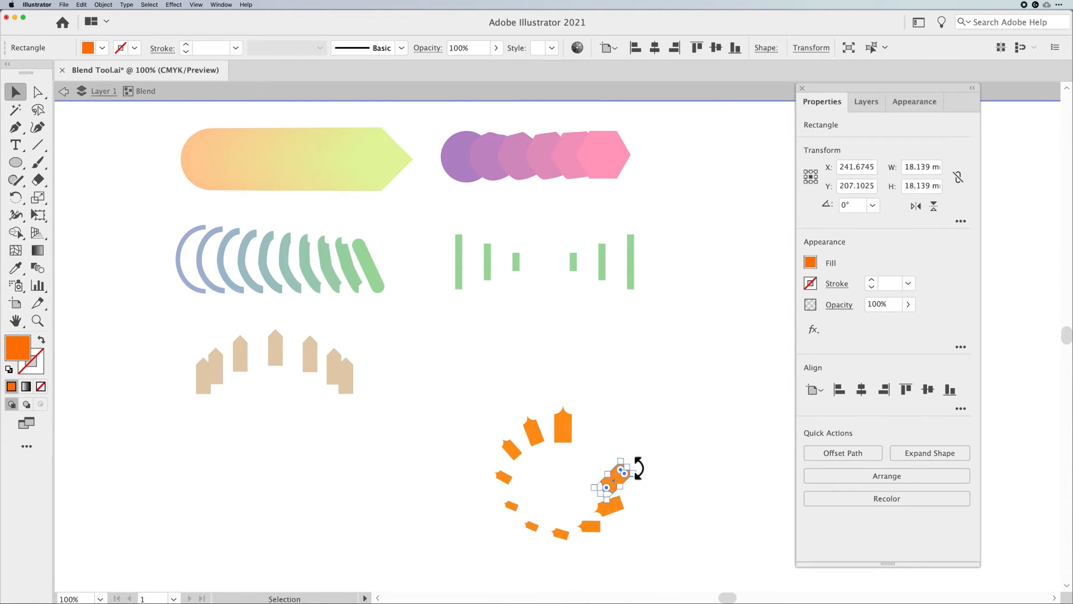
click(637, 498)
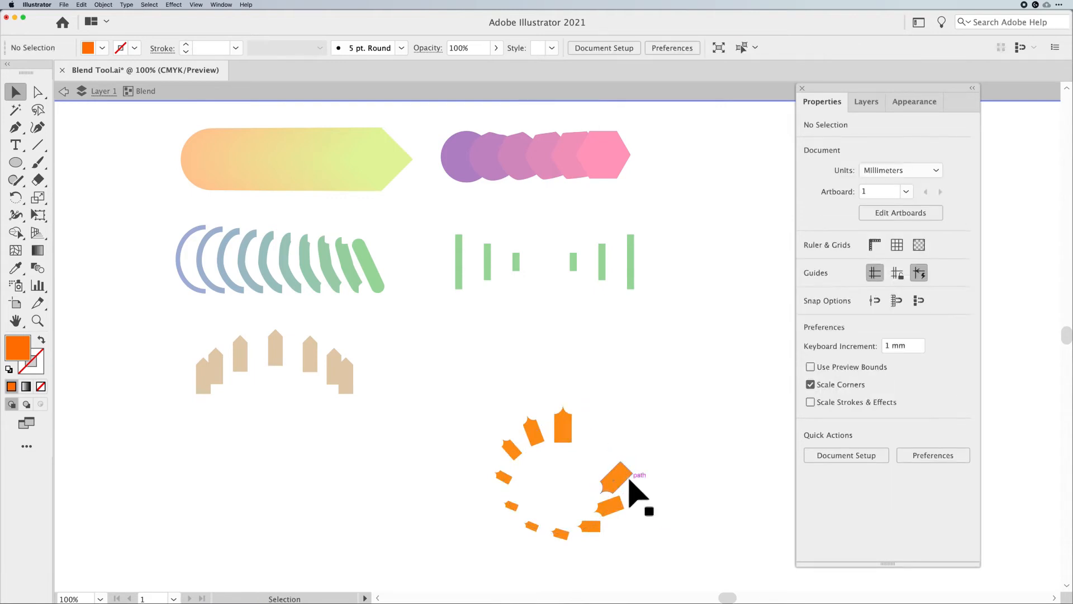
click(630, 483)
mouse_move(640, 473)
mouse_down()
mouse_move(620, 501)
mouse_move(607, 478)
mouse_move(642, 451)
mouse_move(642, 505)
mouse_move(644, 493)
mouse_up()
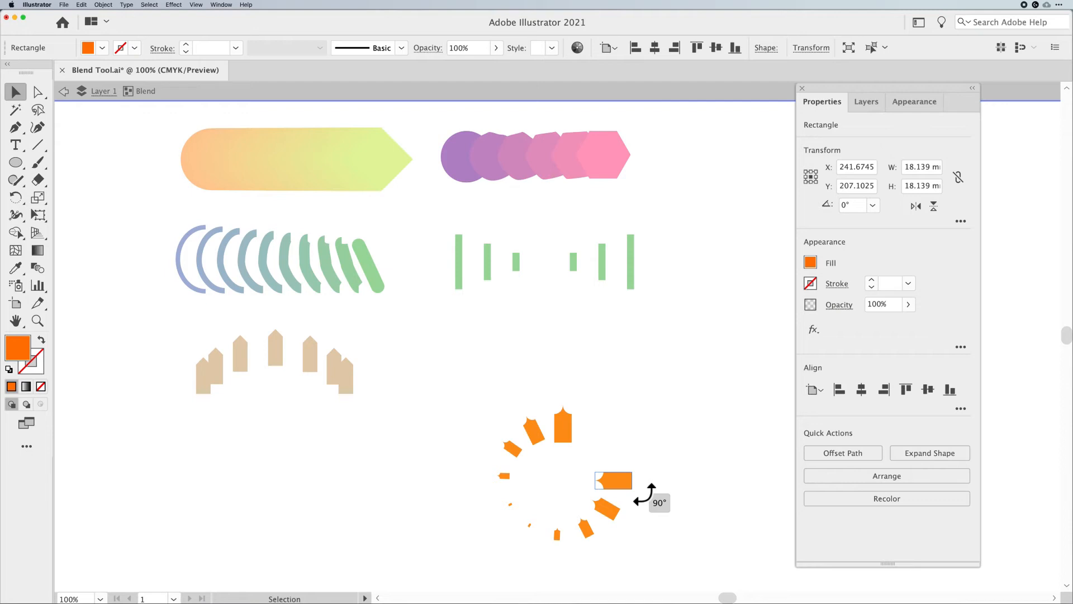
drag(643, 495, 609, 478)
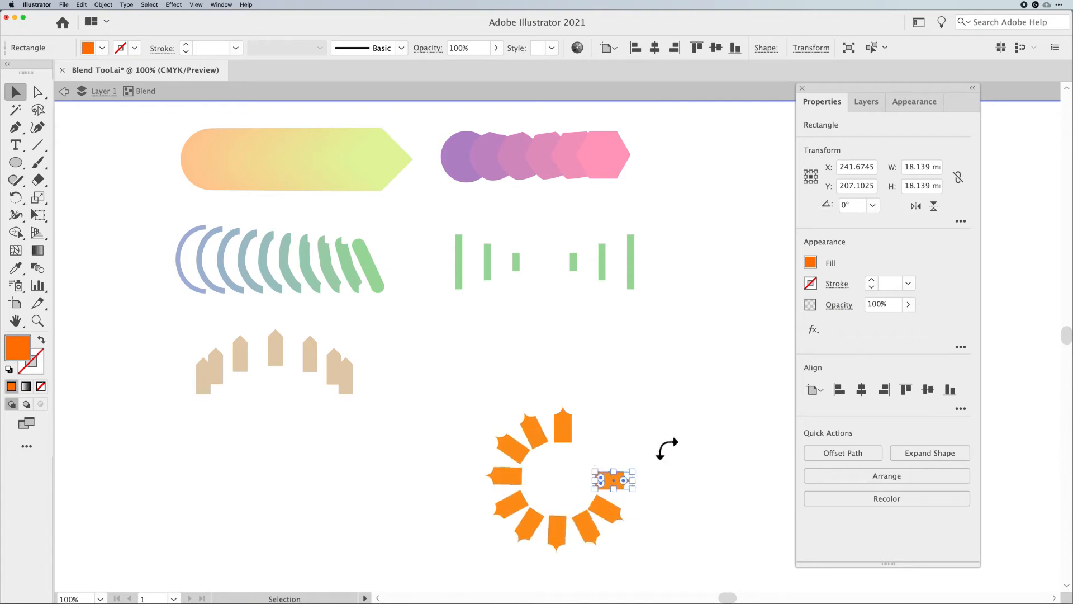
click(732, 447)
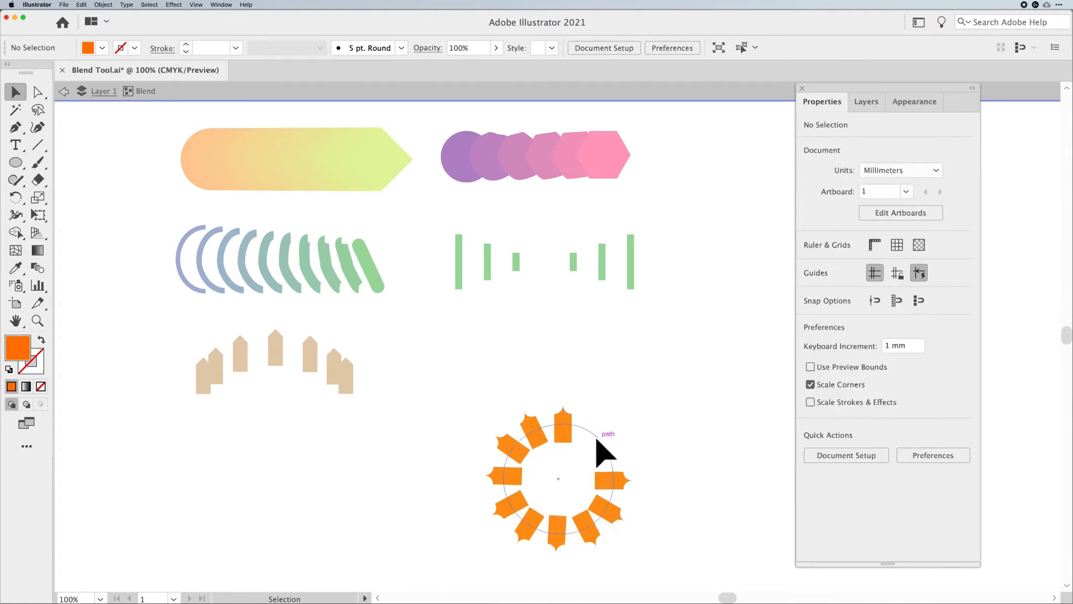
click(599, 443)
drag(614, 424, 632, 405)
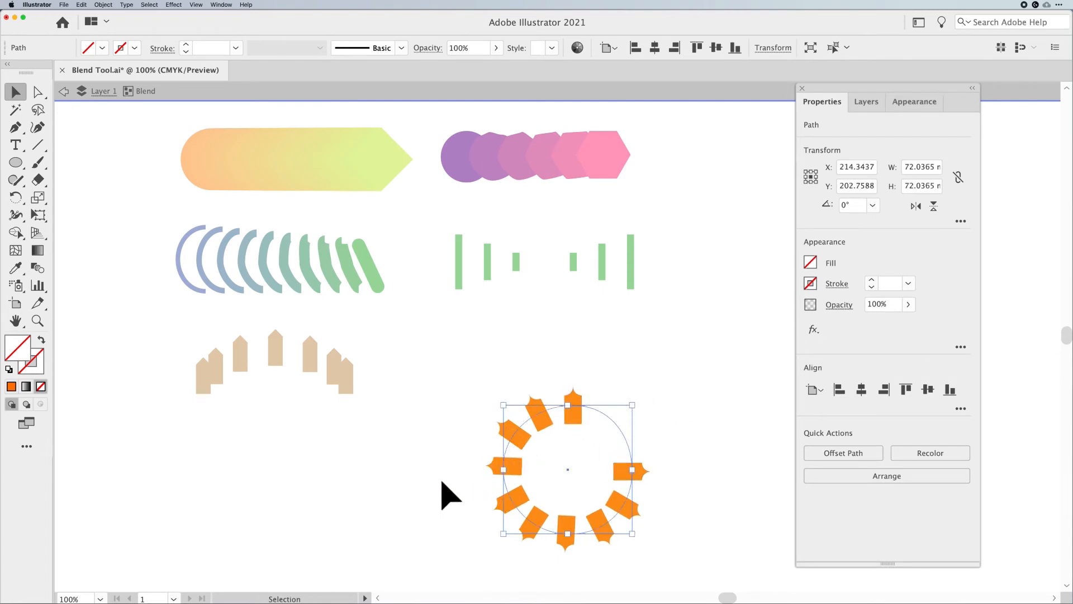
key(Escape)
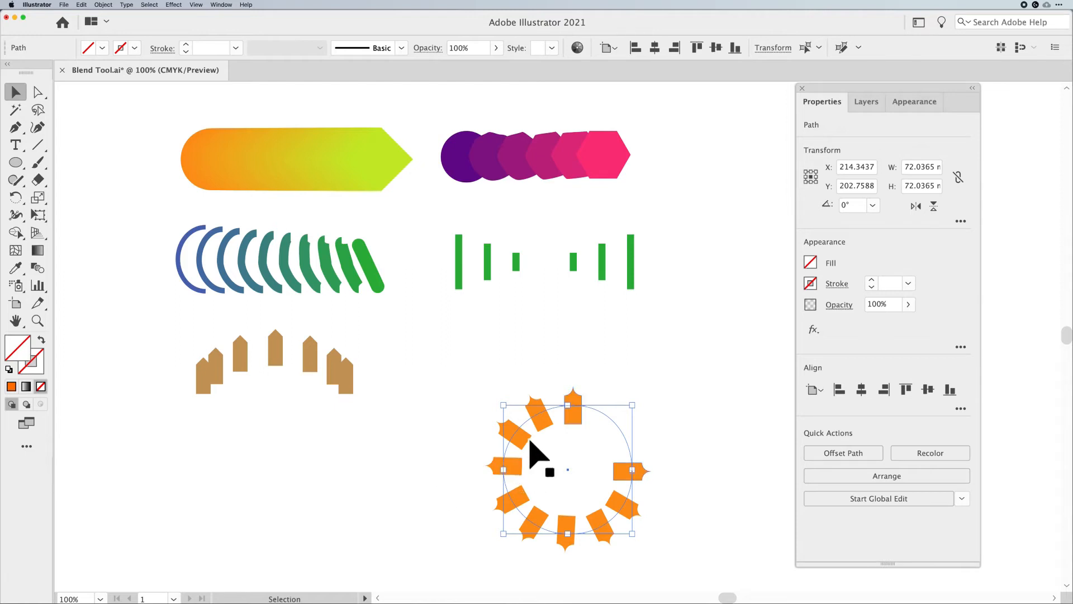
Move the circular fence blend up and to the right, and delete the brown fence blend
drag(537, 429, 568, 419)
drag(386, 346, 161, 403)
key(Delete)
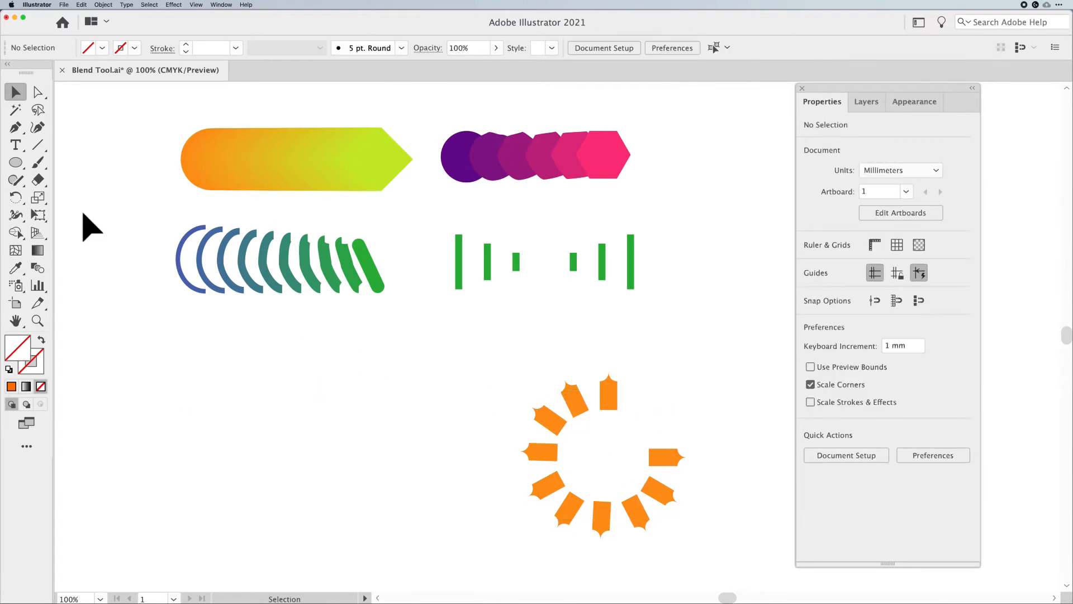
Draw a circle about 27 mm wide with an orange fill where the brown fence was
click(15, 162)
drag(206, 402, 231, 426)
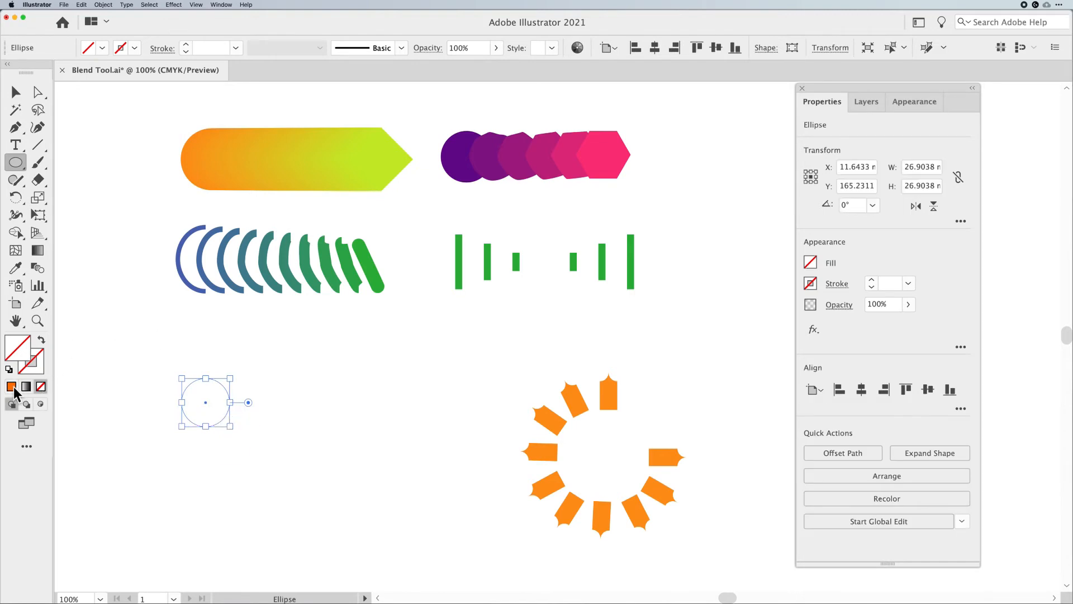
click(11, 387)
click(16, 92)
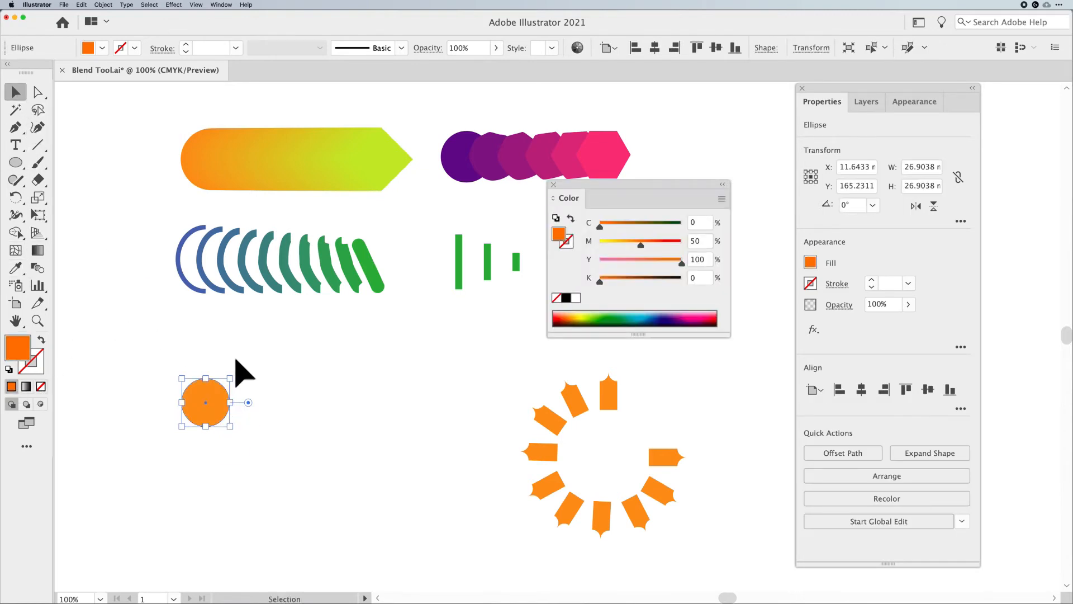
Place a smaller copy of the orange circle, about 8 mm wide, to its right
drag(215, 403, 424, 410)
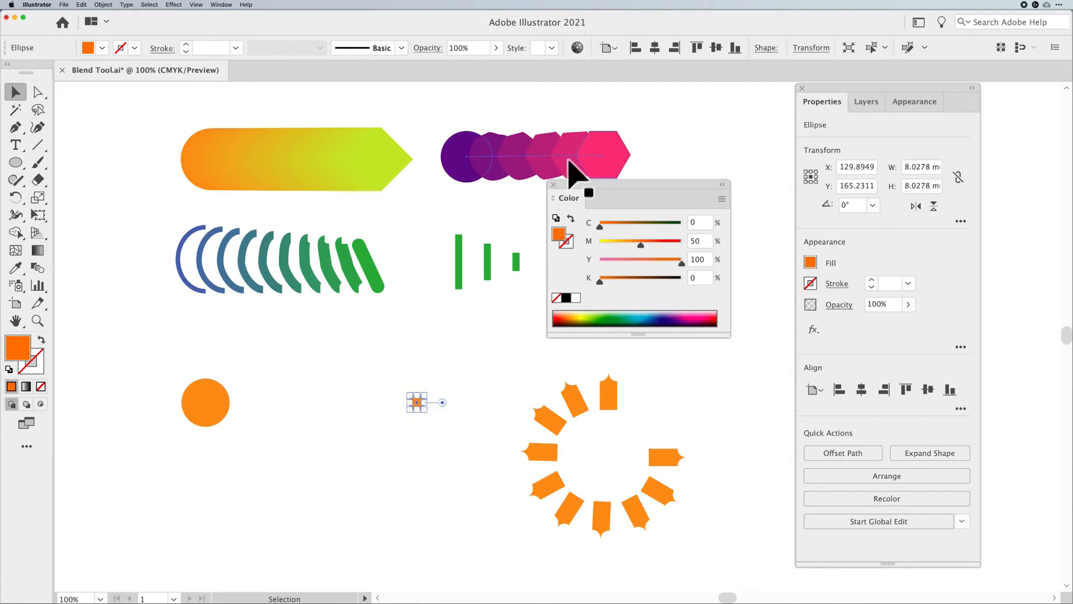
click(553, 184)
Select both orange circles, set blend options to 8 specified steps, and blend them
drag(498, 336, 171, 449)
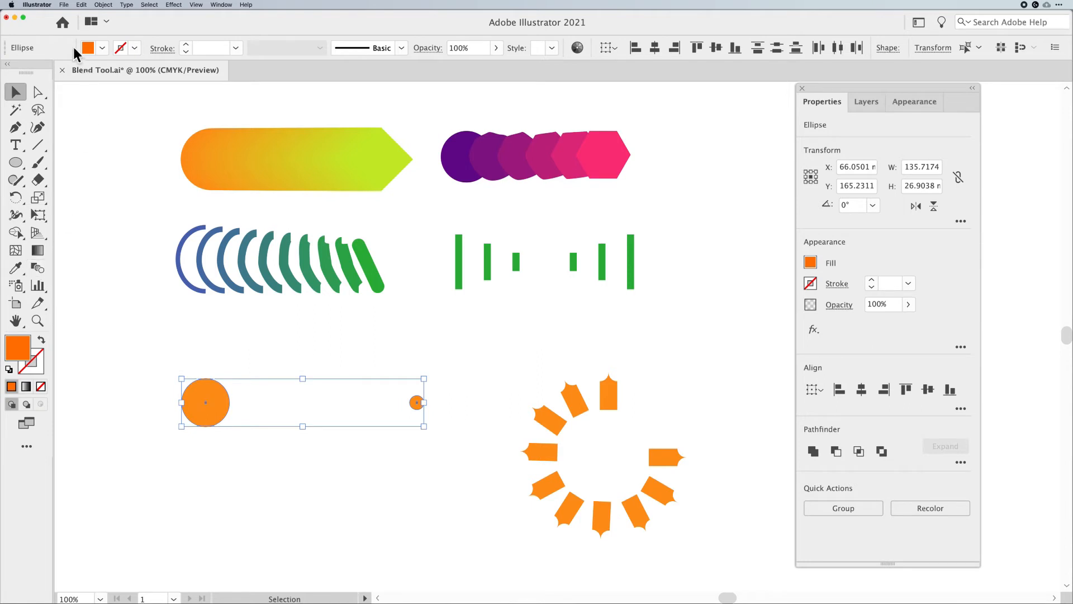
click(103, 4)
mouse_move(138, 219)
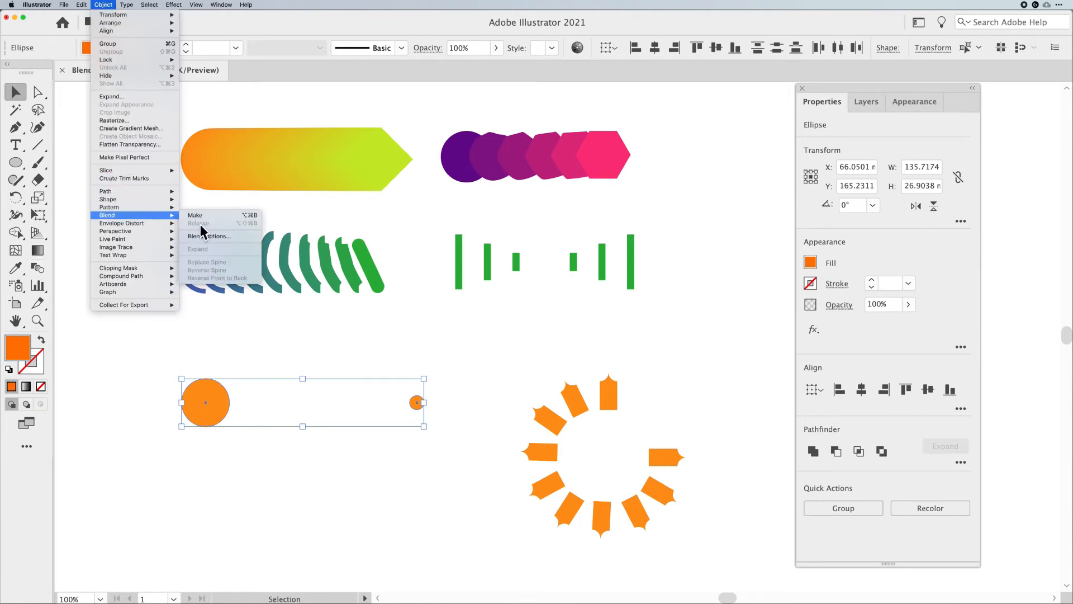
click(209, 233)
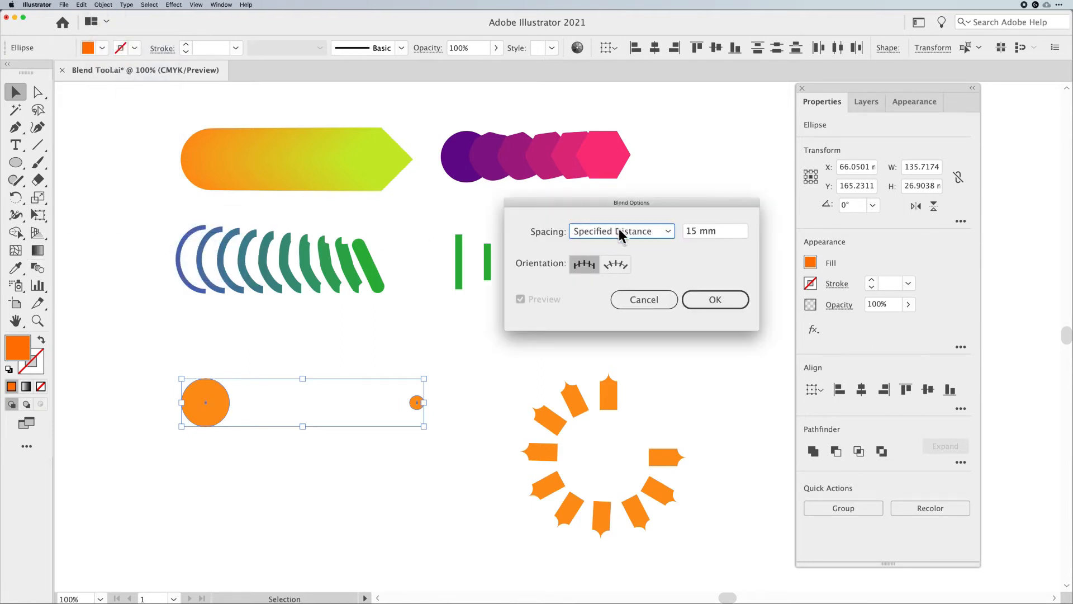
click(618, 229)
click(630, 258)
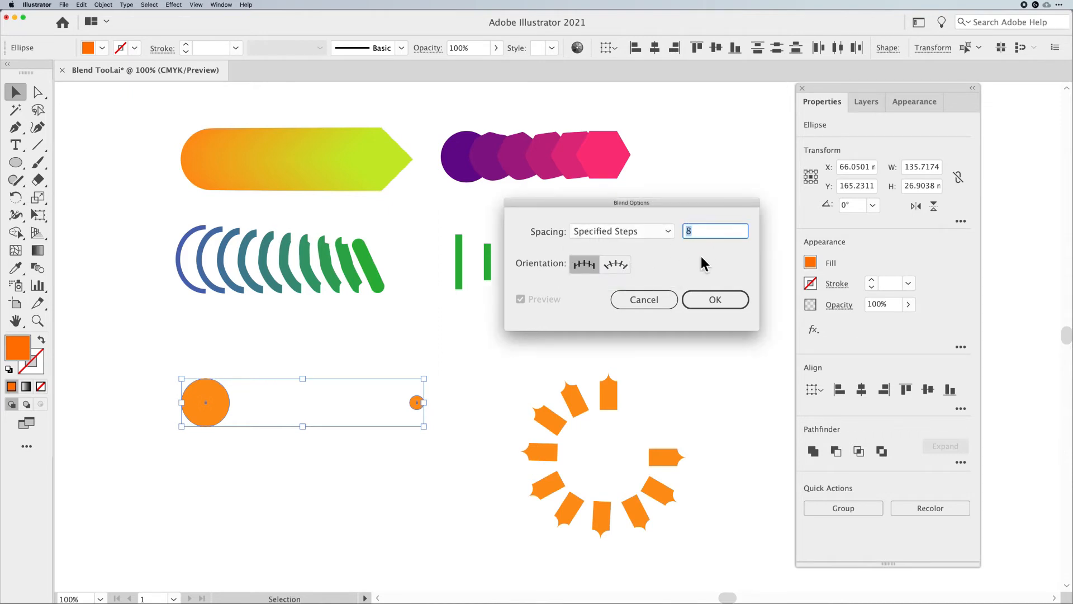
click(710, 300)
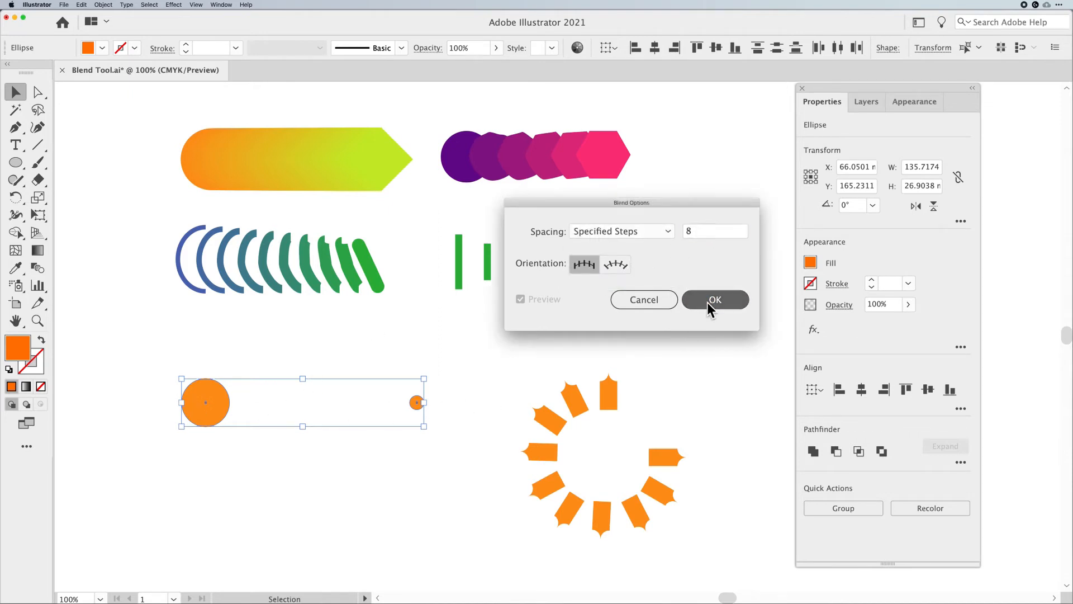
key(super)
key(super+alt+b)
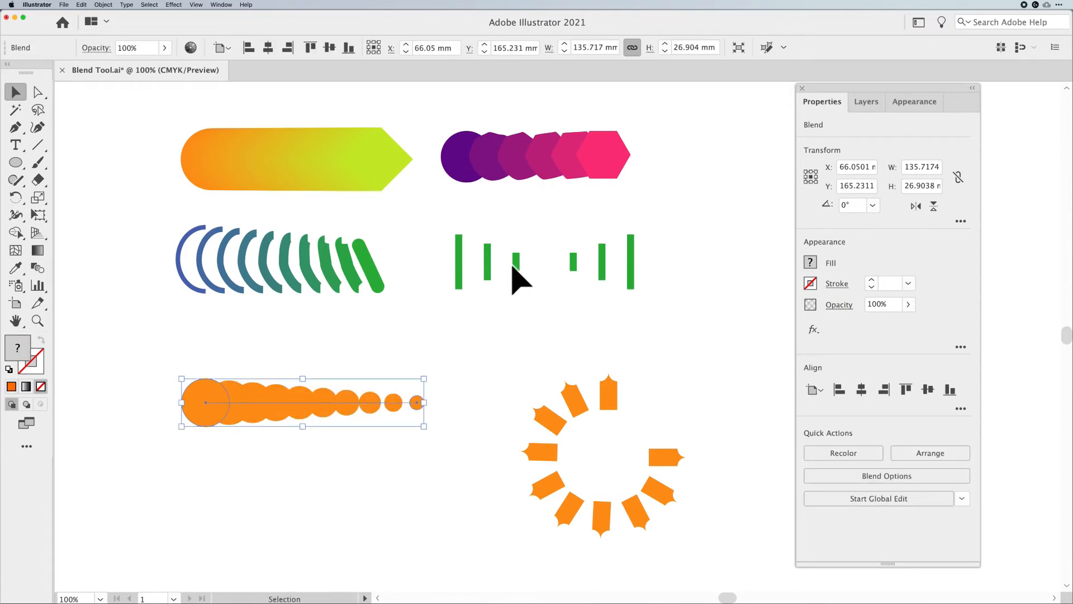
Inside the new blend, move the small end circle right to X 279.8949 mm
mouse_move(424, 402)
mouse_down()
mouse_move(510, 404)
mouse_move(336, 407)
mouse_move(423, 403)
mouse_up()
double_click(418, 401)
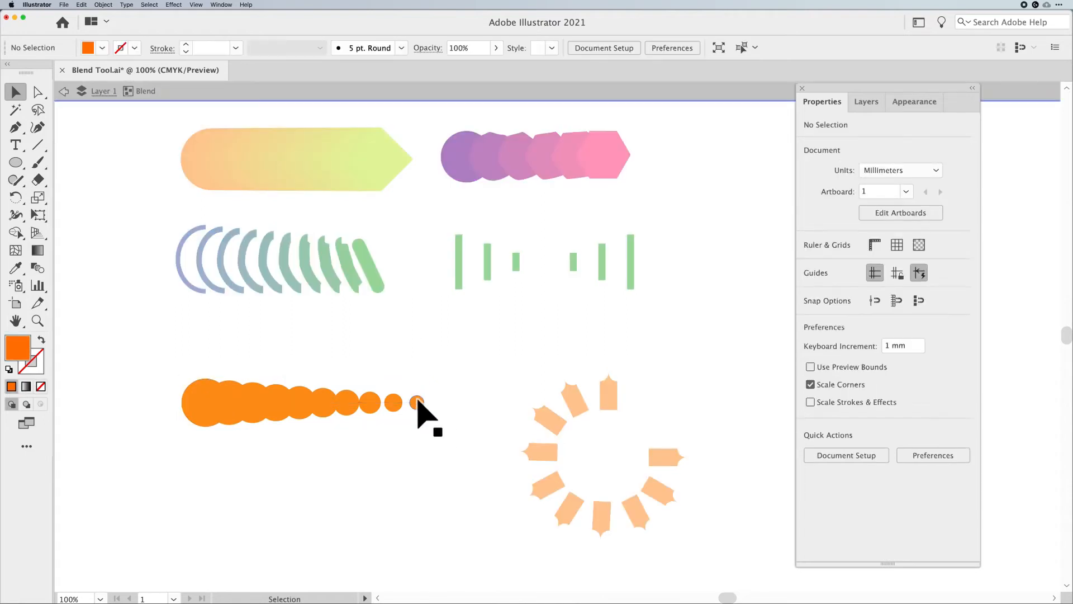
click(418, 402)
key(shift+Right)
key(shift+Right)
key(shift+Right)
key(shift+Right)
key(shift+Right)
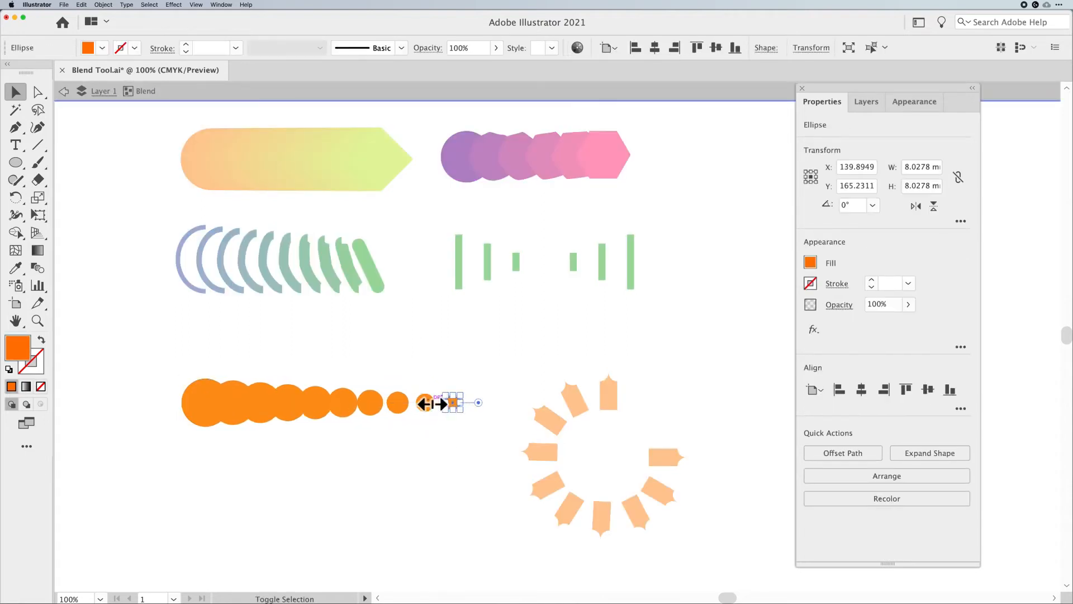
key(shift+Right)
key(shift+Right)
key(shift+Right)
key(shift+Right)
key(shift+Right)
key(shift+Right)
key(shift+Right)
key(shift+Right)
key(shift+Right)
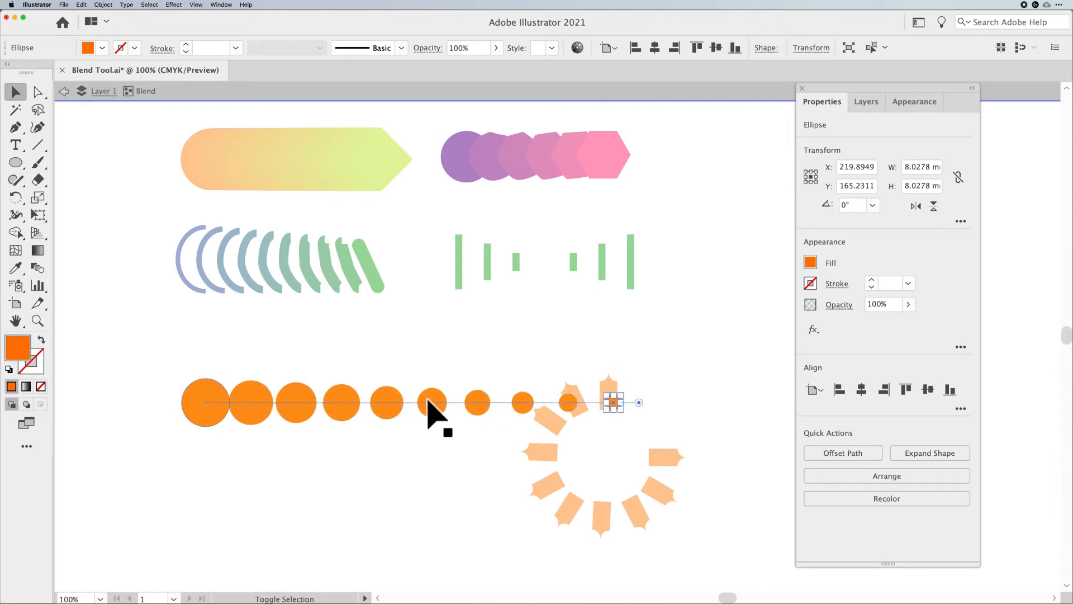
key(shift+Right)
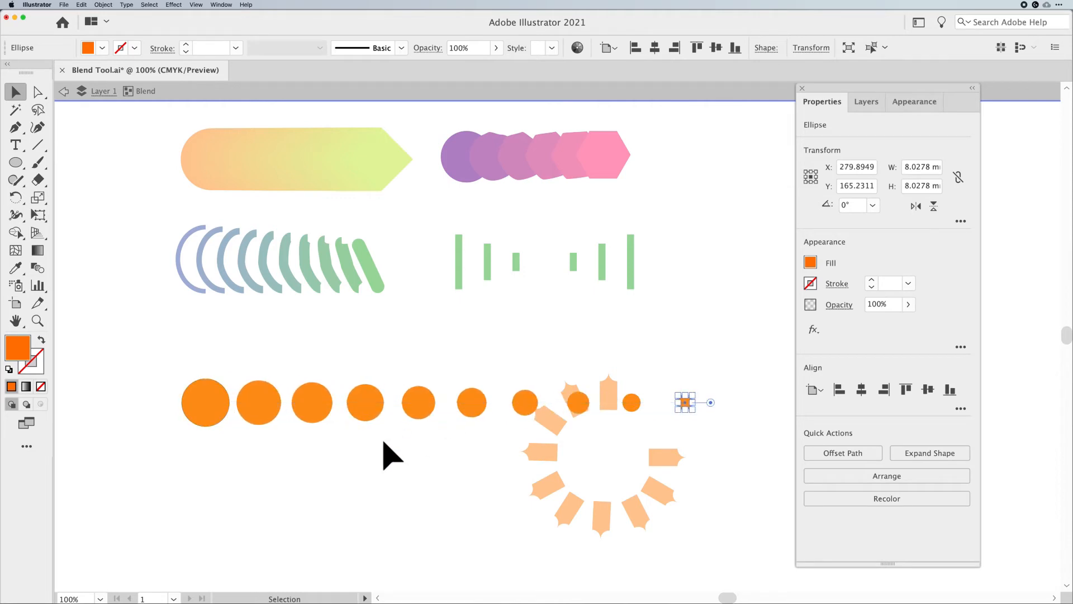
Scale the orange circle blend down to about 130 mm wide and move it higher on the artboard
key(Escape)
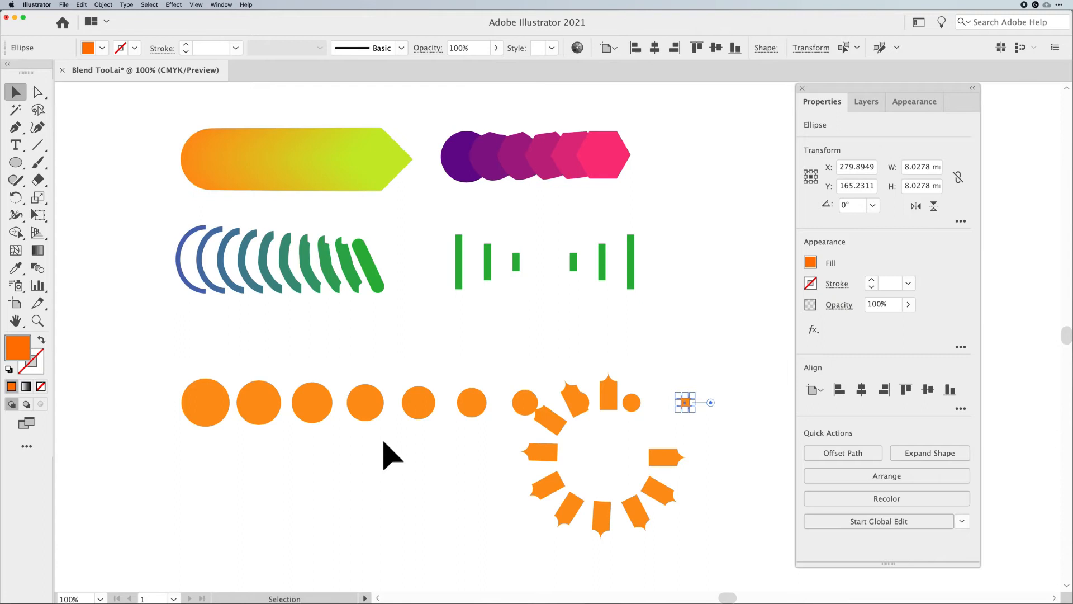
click(360, 413)
drag(692, 426, 582, 412)
click(355, 443)
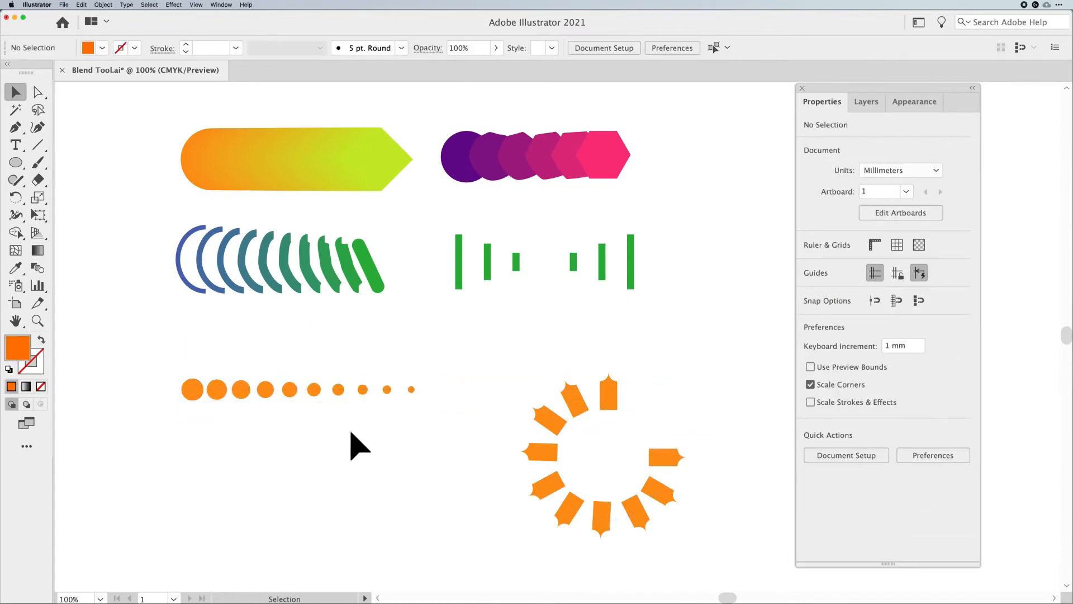
drag(307, 392, 288, 370)
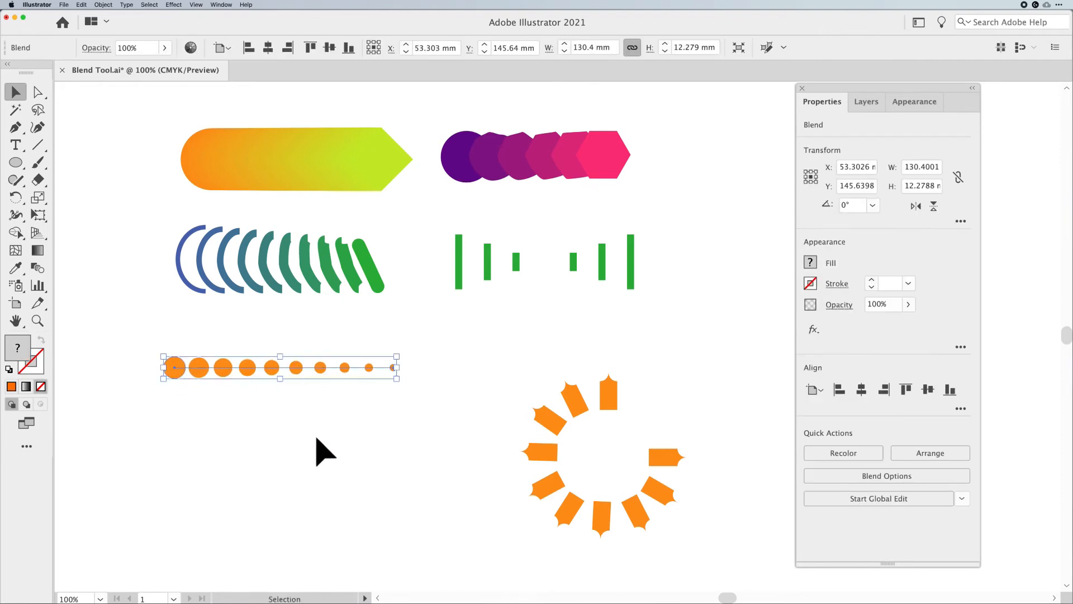
click(317, 439)
Draw a spiral about 87 mm wide below the circle blend with the Spiral tool
click(39, 145)
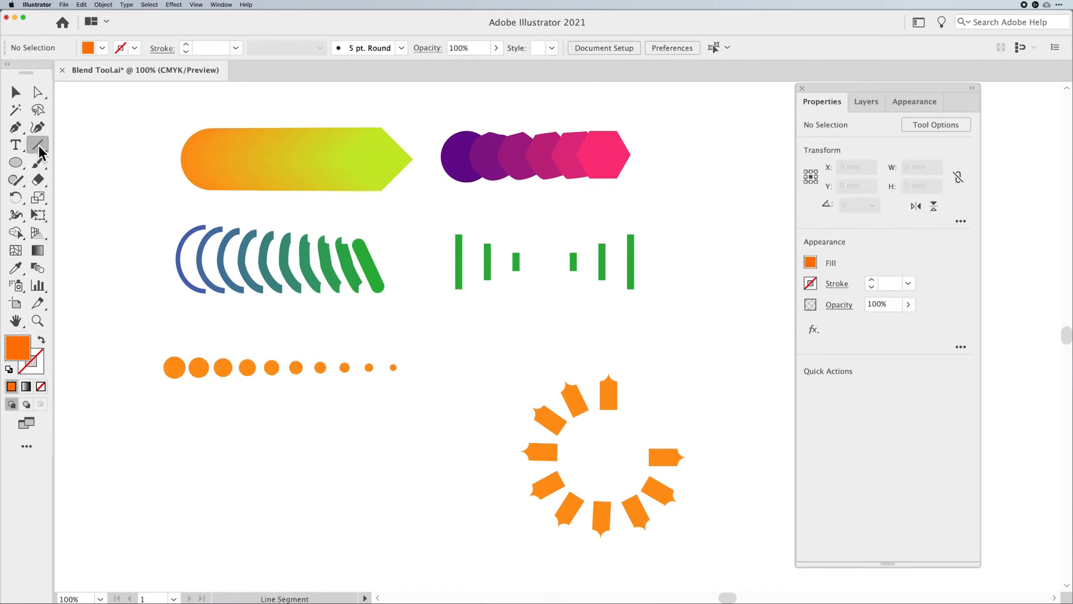
click(91, 181)
drag(314, 463, 397, 517)
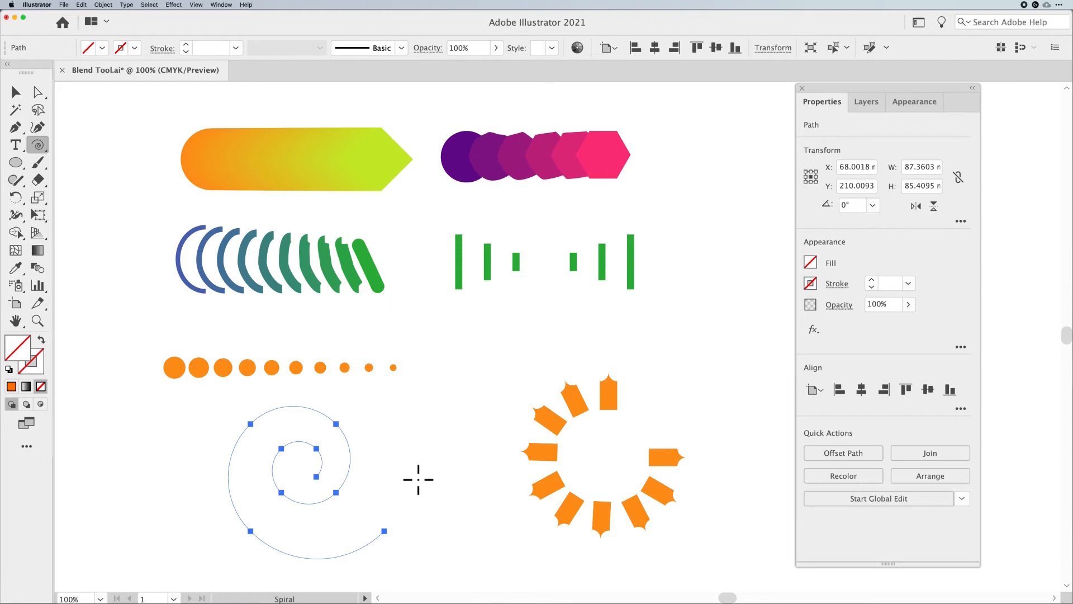
Select the circle blend together with the spiral and replace the blend's spine with the spiral
click(16, 95)
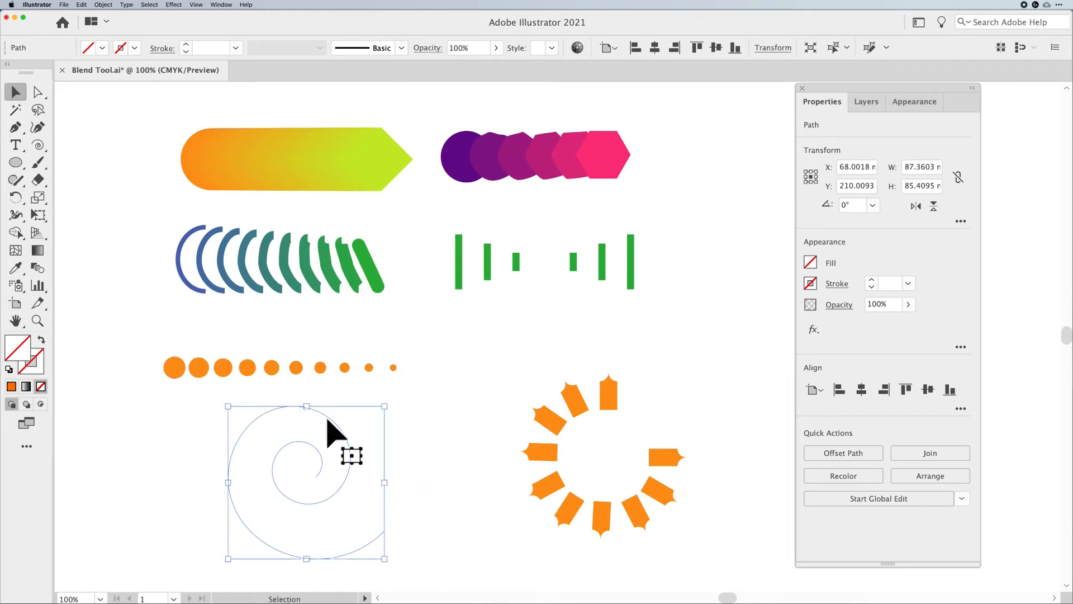
drag(229, 352, 362, 480)
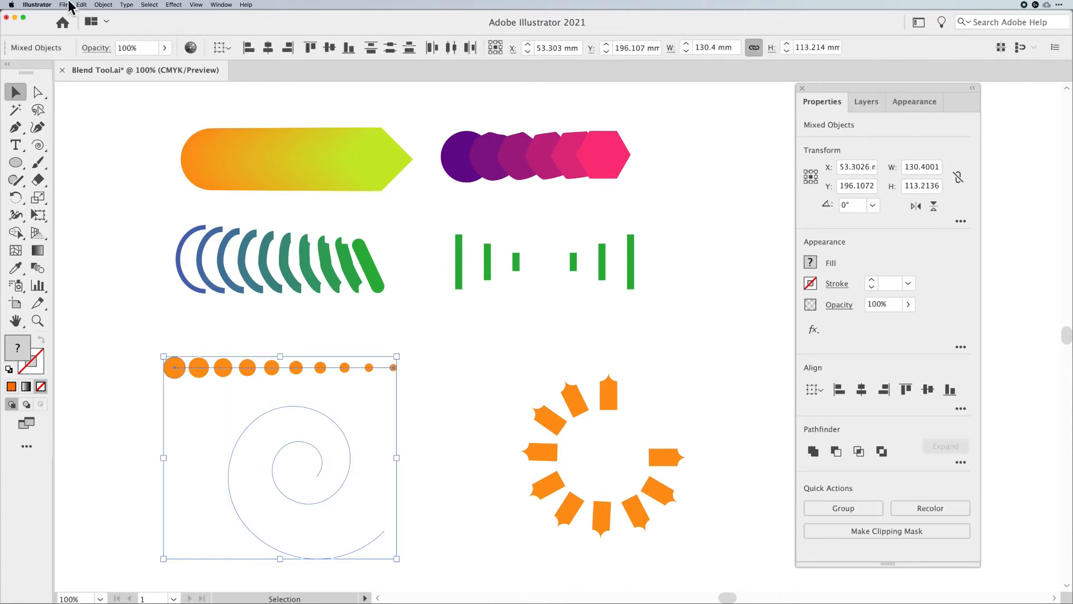
click(103, 5)
mouse_move(140, 218)
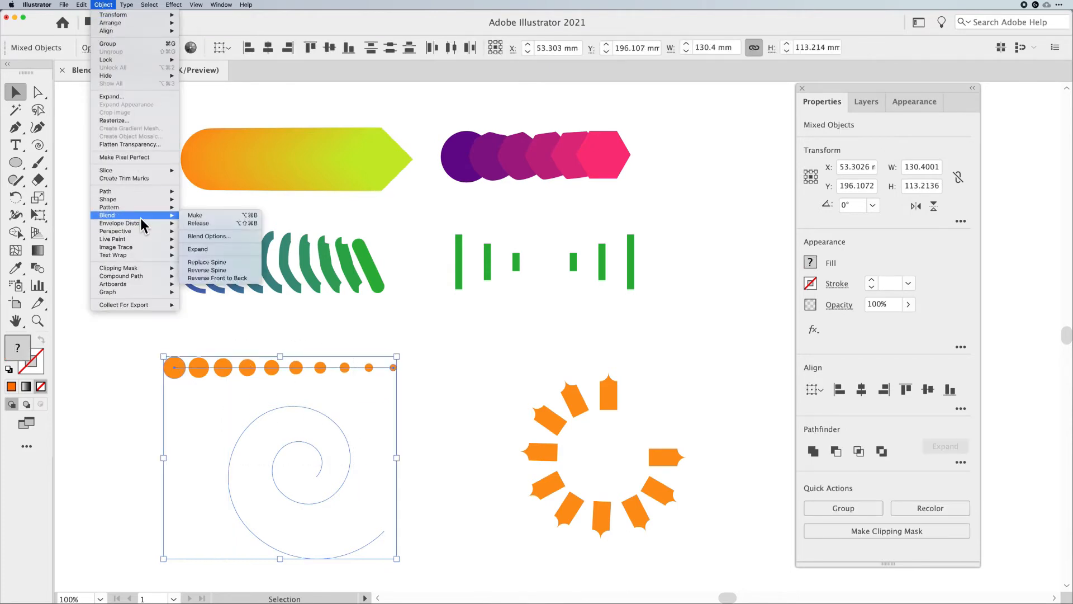
click(207, 264)
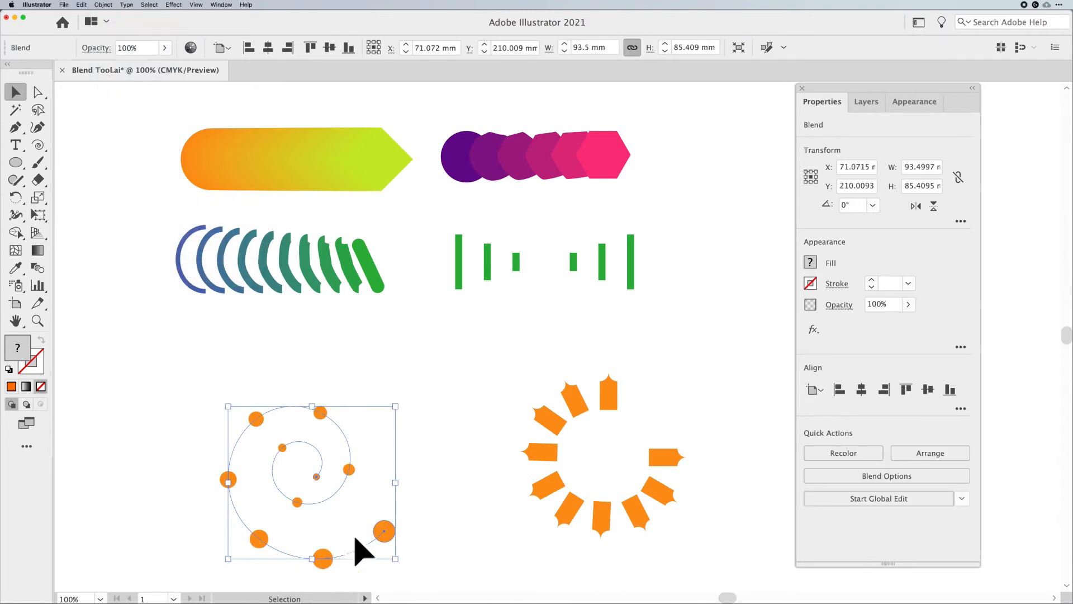
Move the spiral blend up and set its Blend Options to 22 specified steps
drag(329, 503, 329, 462)
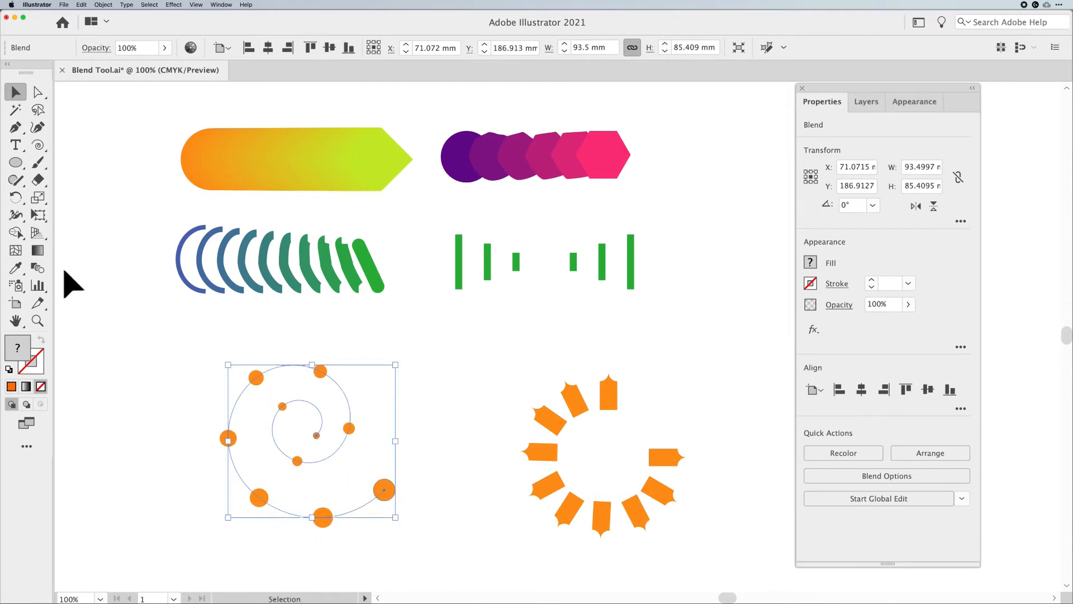
double_click(38, 265)
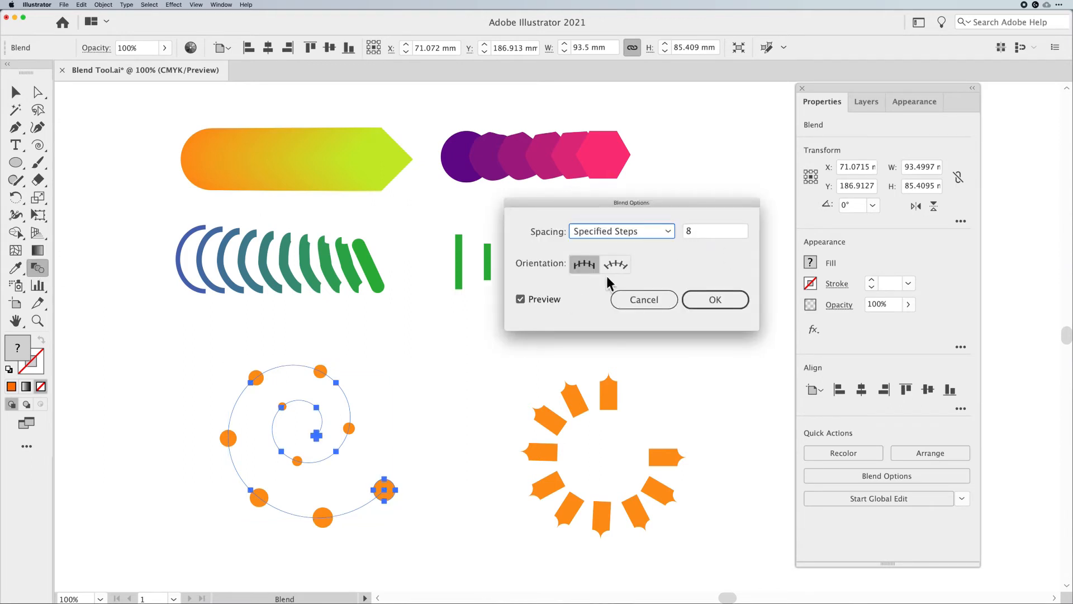
click(715, 230)
key(Up)
key(Up)
key(Up)
key(Up)
key(Up)
key(Up)
key(Up)
key(Up)
key(Up)
key(Up)
key(Up)
key(Up)
key(Up)
key(Up)
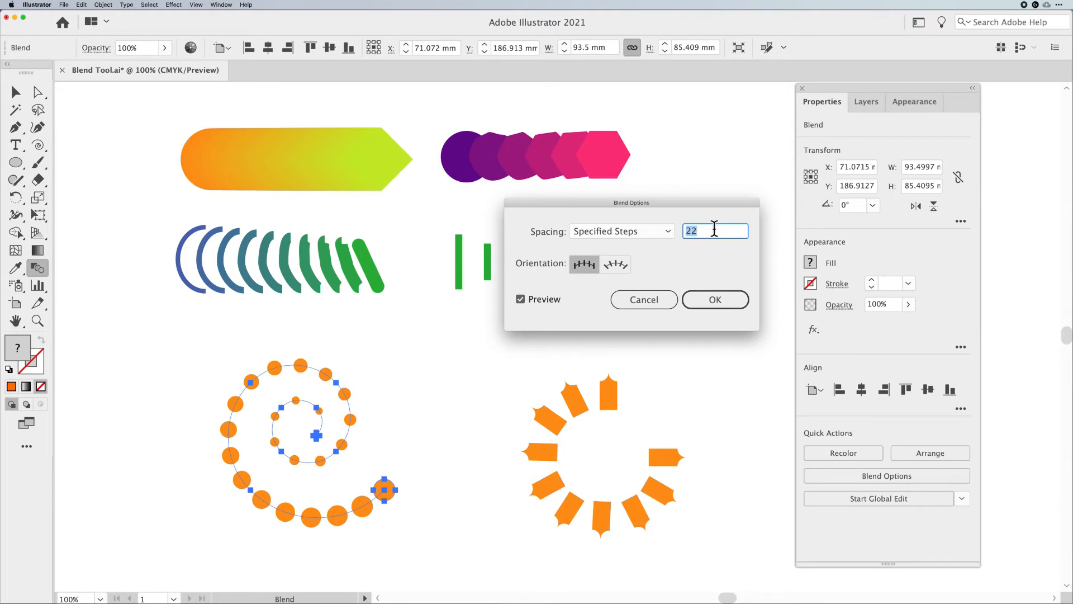
click(719, 303)
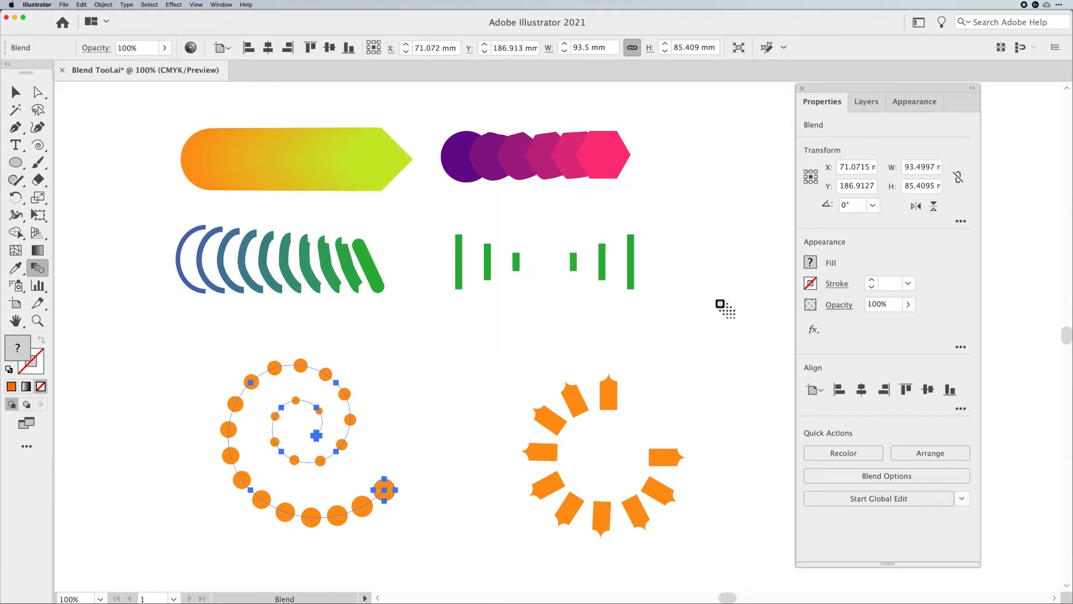
Inside the spiral blend, enlarge the outer end circle to about 27.6 mm wide
click(16, 92)
click(409, 354)
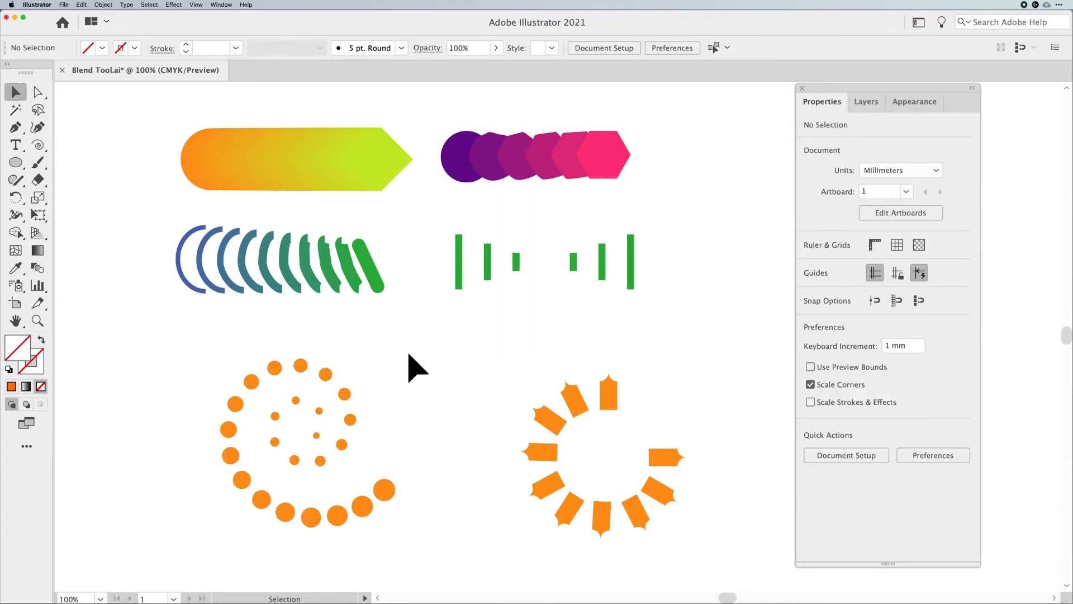
click(344, 396)
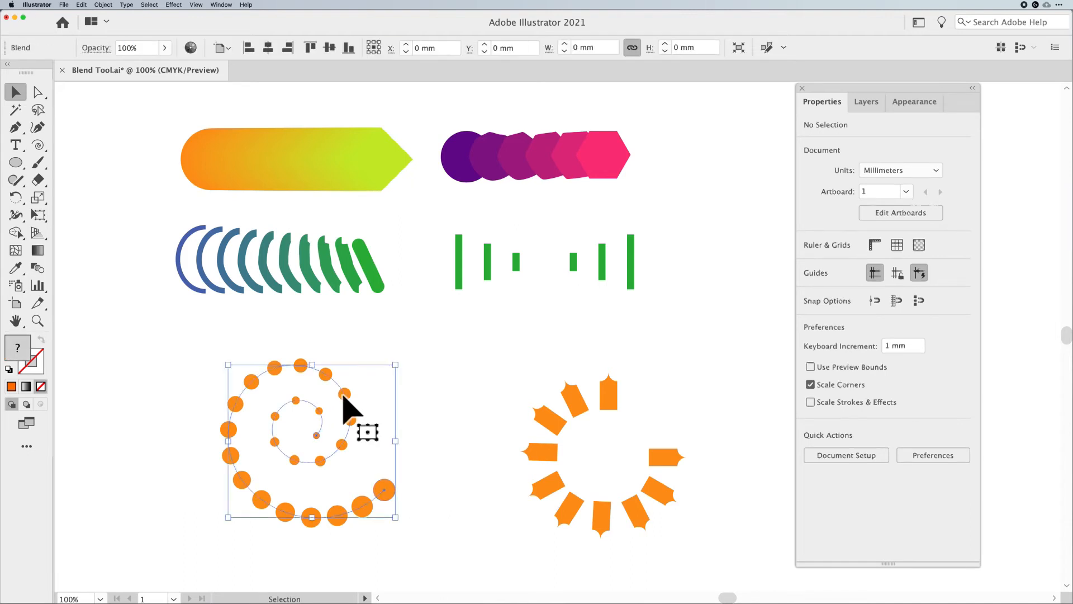
double_click(385, 491)
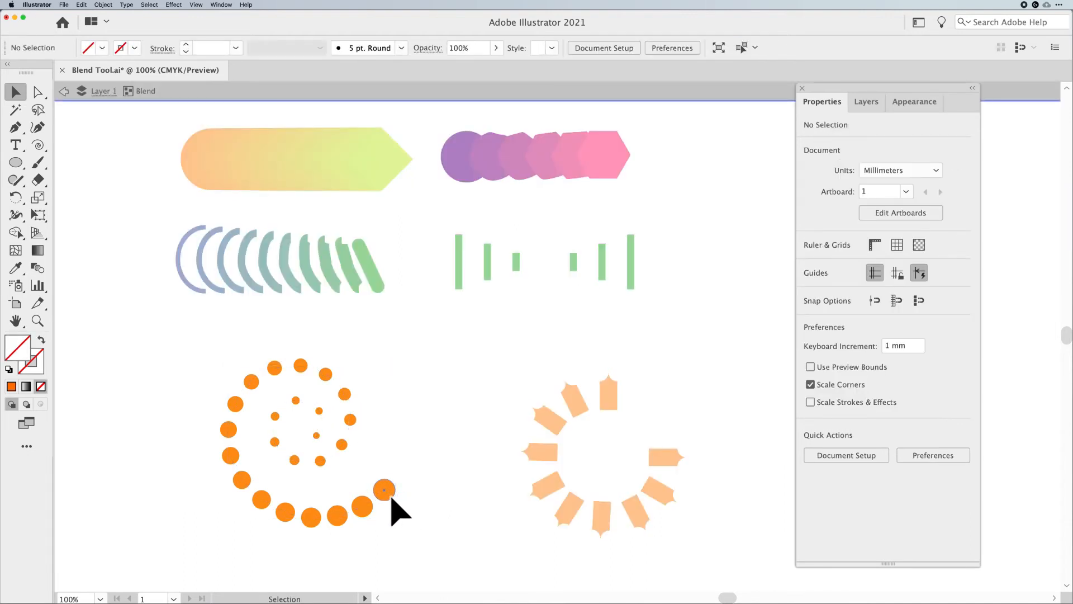
click(384, 490)
drag(389, 495, 404, 512)
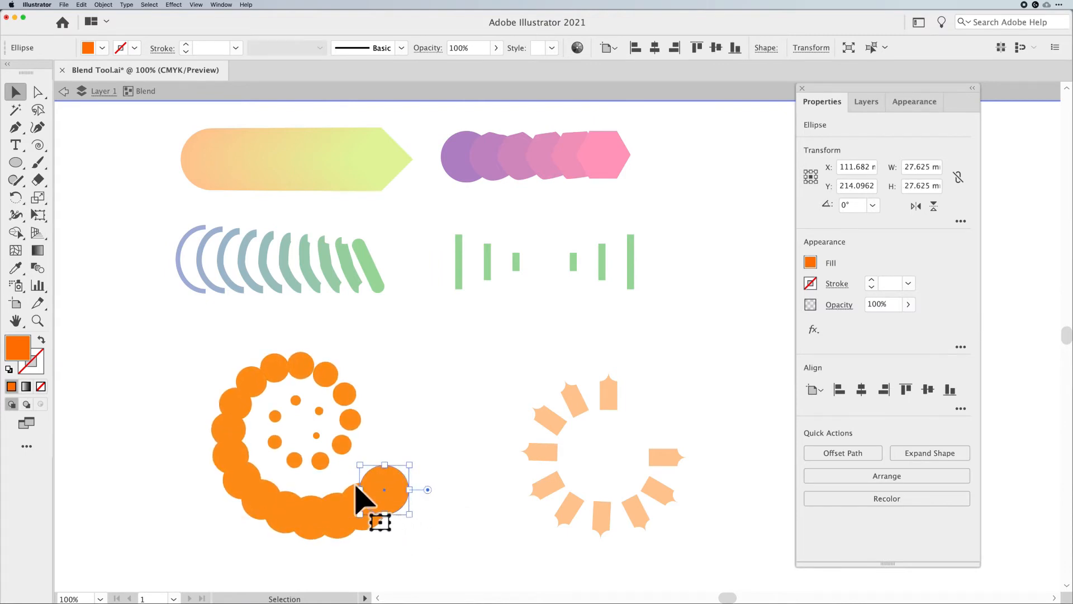
click(320, 438)
click(455, 450)
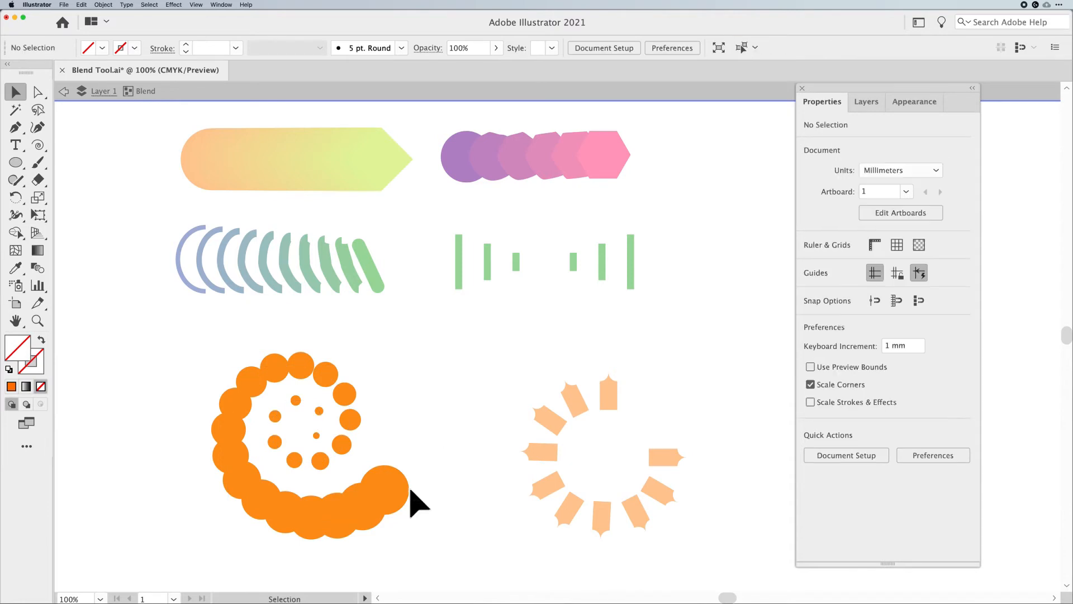
Give the outer end circle of the spiral blend a purple stroke of 4 pt
double_click(450, 491)
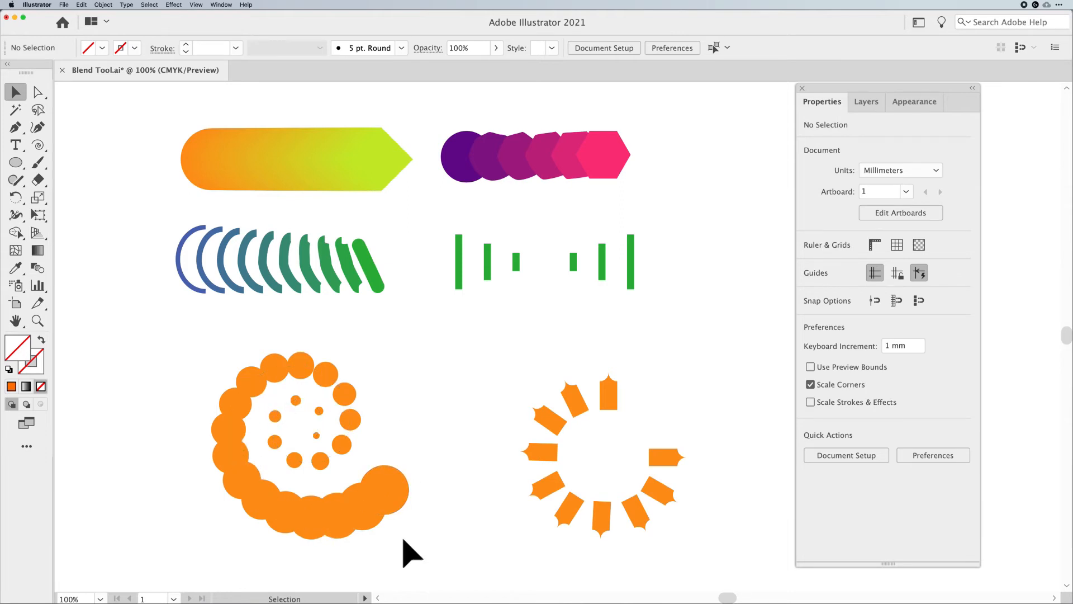
double_click(399, 495)
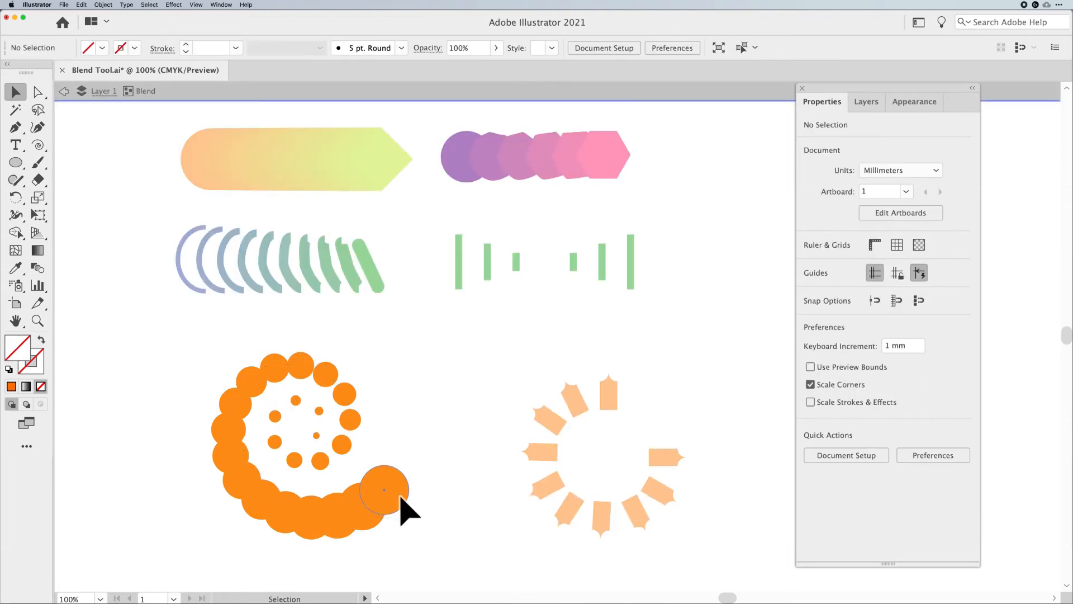
click(398, 496)
click(186, 44)
click(186, 45)
click(135, 48)
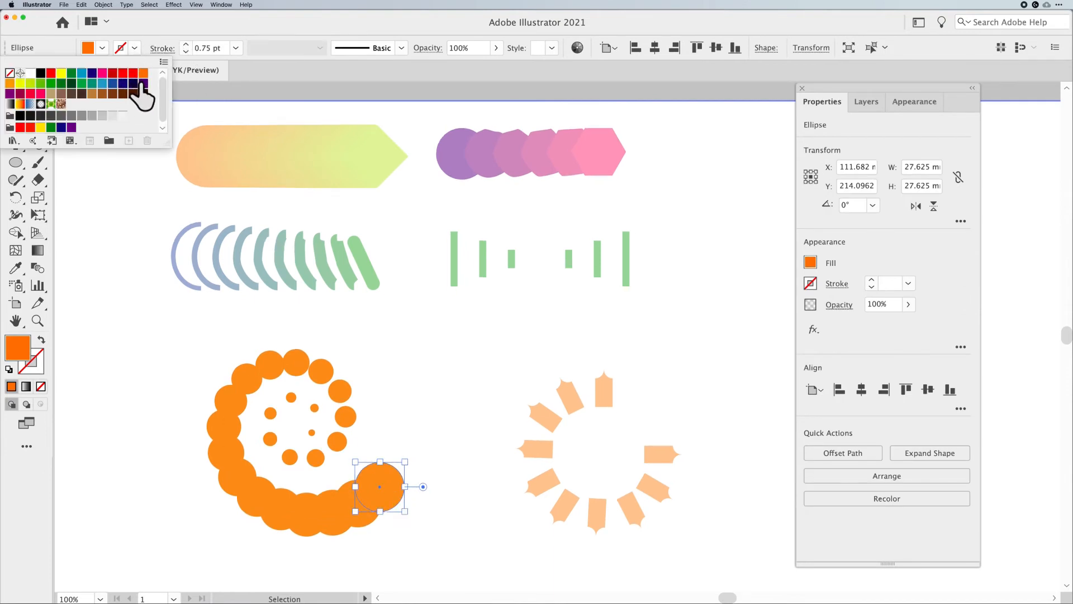
click(143, 83)
click(187, 44)
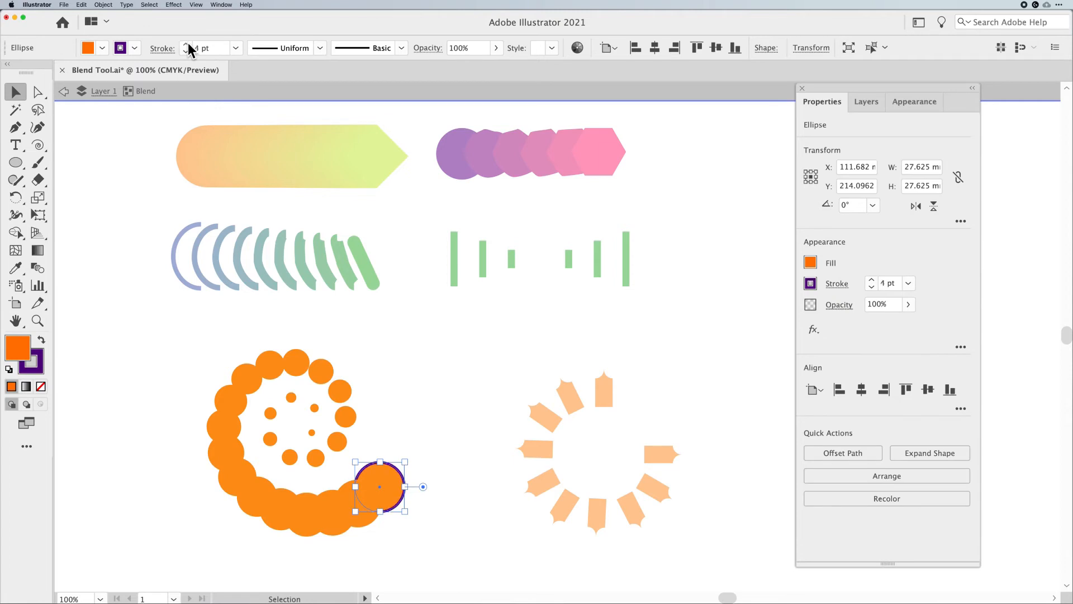
key(Escape)
click(419, 341)
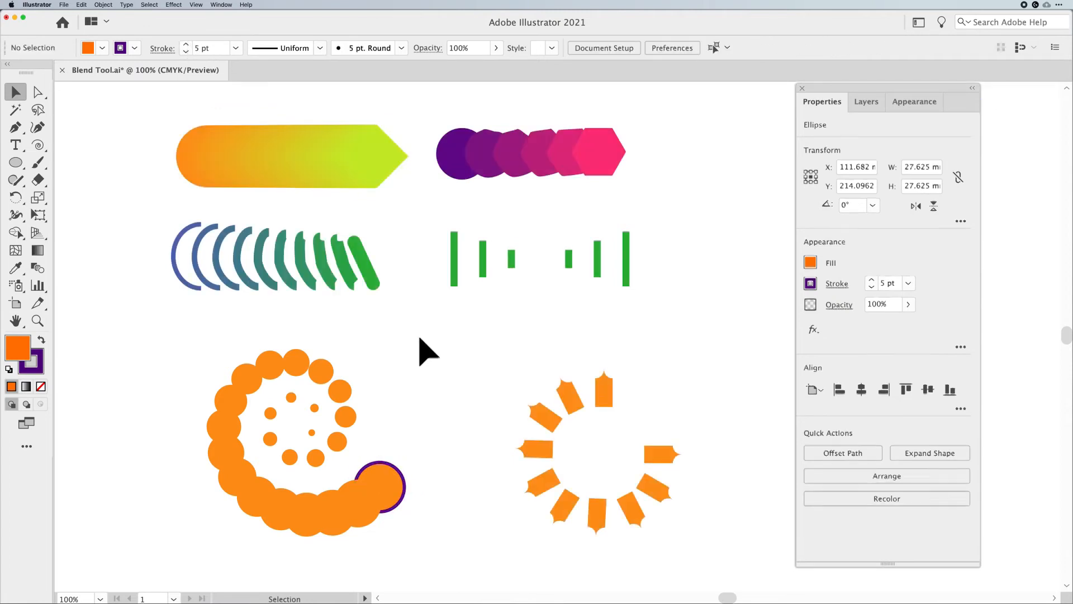
Nudge the spiral blend slightly up and re-apply 22 specified steps in Blend Options
click(394, 485)
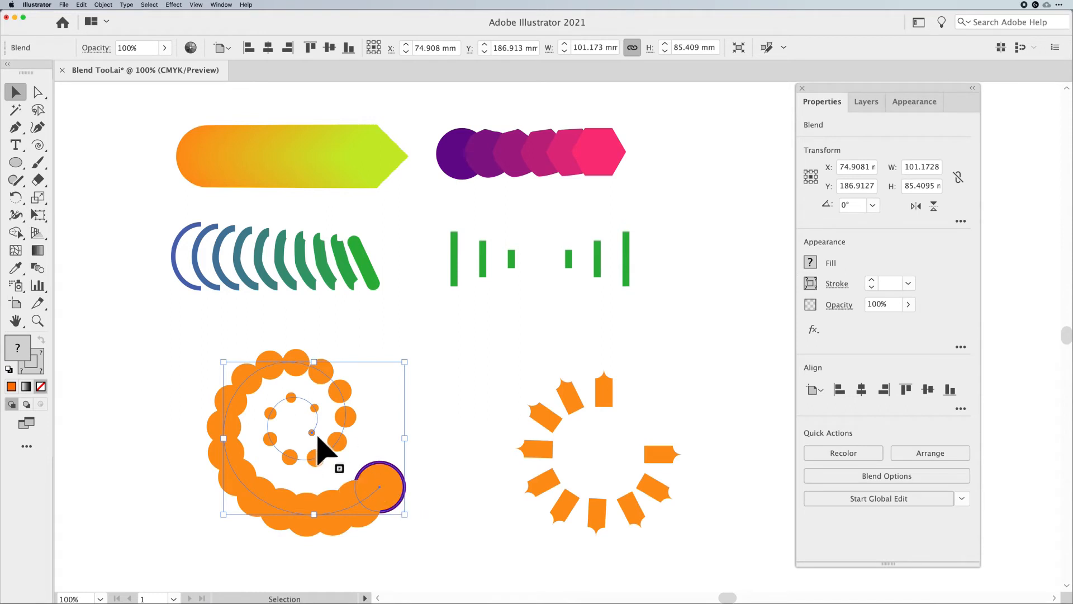
drag(404, 491, 397, 480)
click(39, 270)
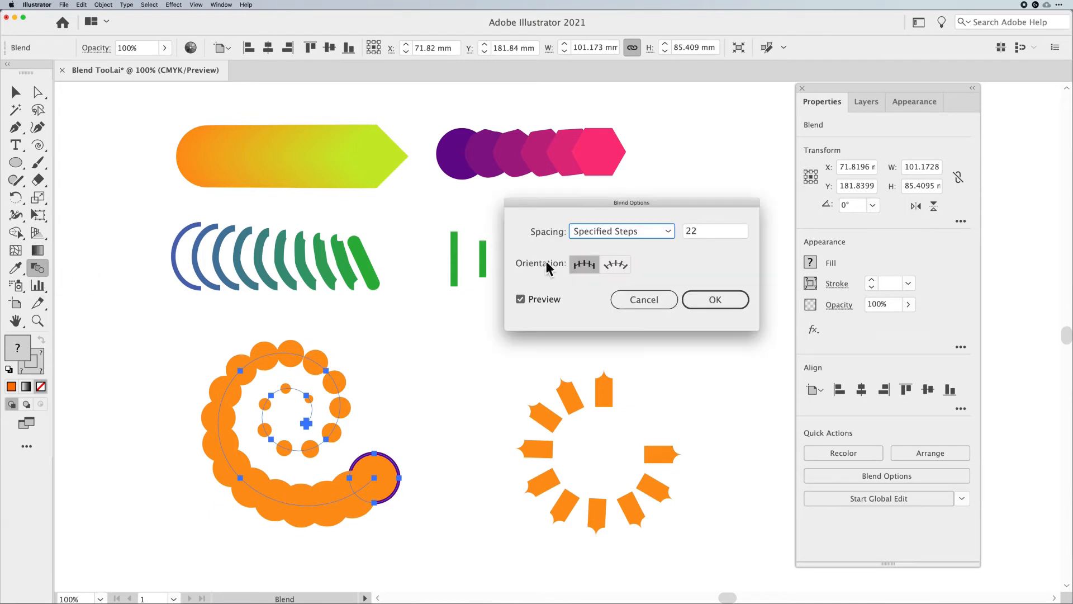
click(715, 232)
key(Down)
key(Down)
key(Down)
key(Down)
key(Down)
key(Down)
key(Down)
key(Down)
key(Down)
key(Down)
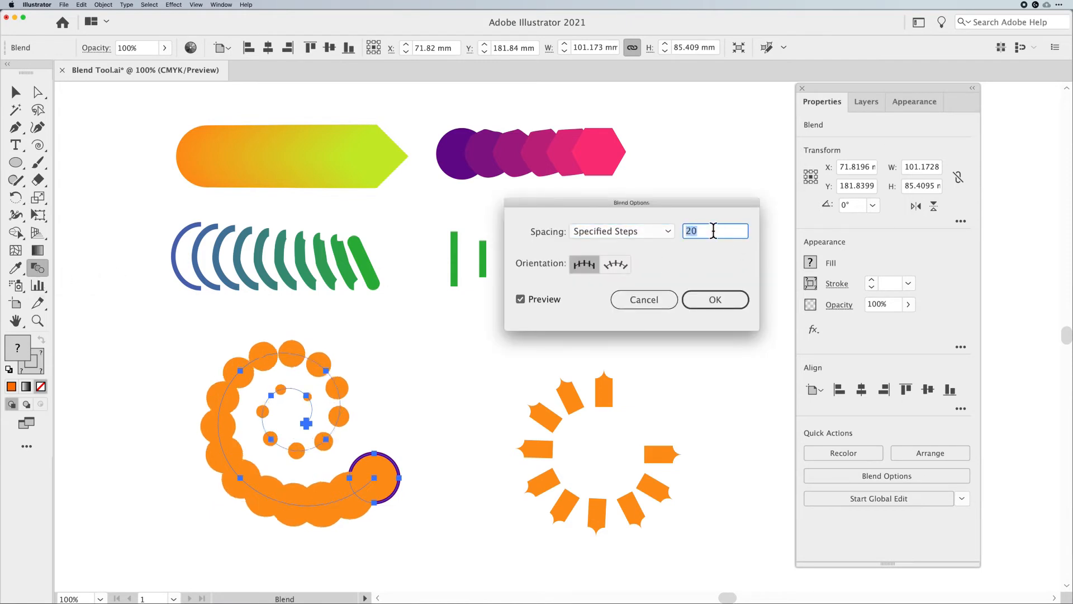
key(Up)
key(Up)
key(Up)
key(Up)
key(Up)
key(Up)
key(Up)
key(Up)
key(Up)
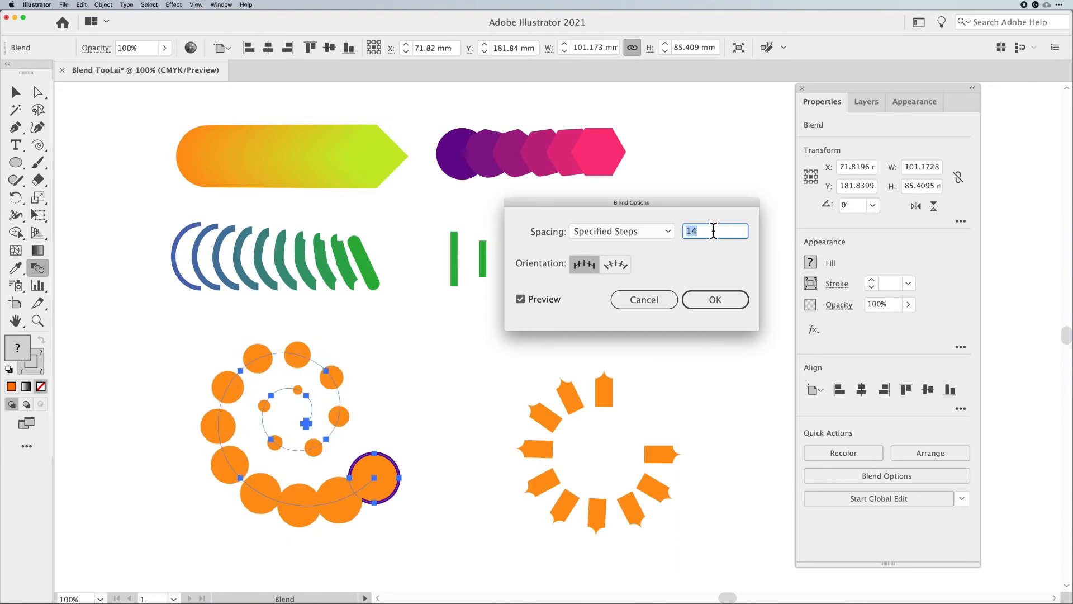
click(717, 301)
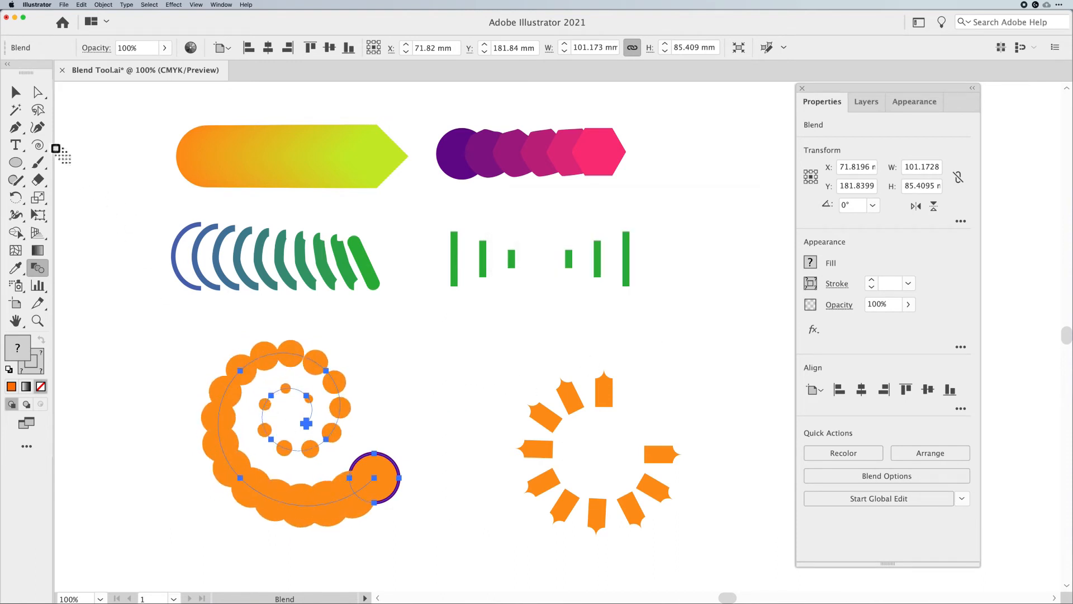
Give the small inner end circle of the spiral blend a purple 0.25 pt stroke
click(16, 93)
click(412, 395)
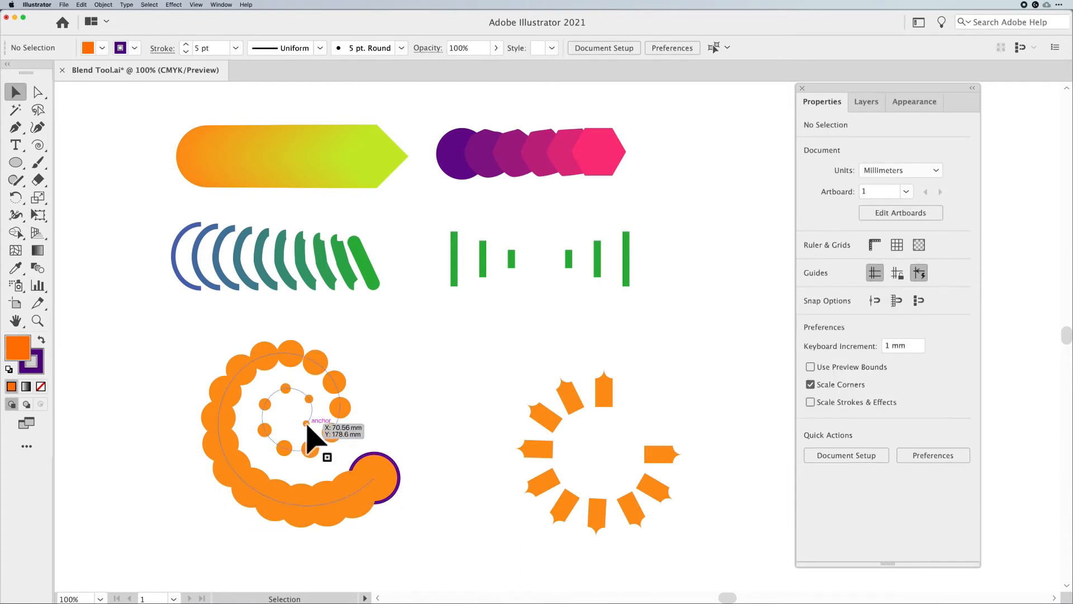
double_click(308, 425)
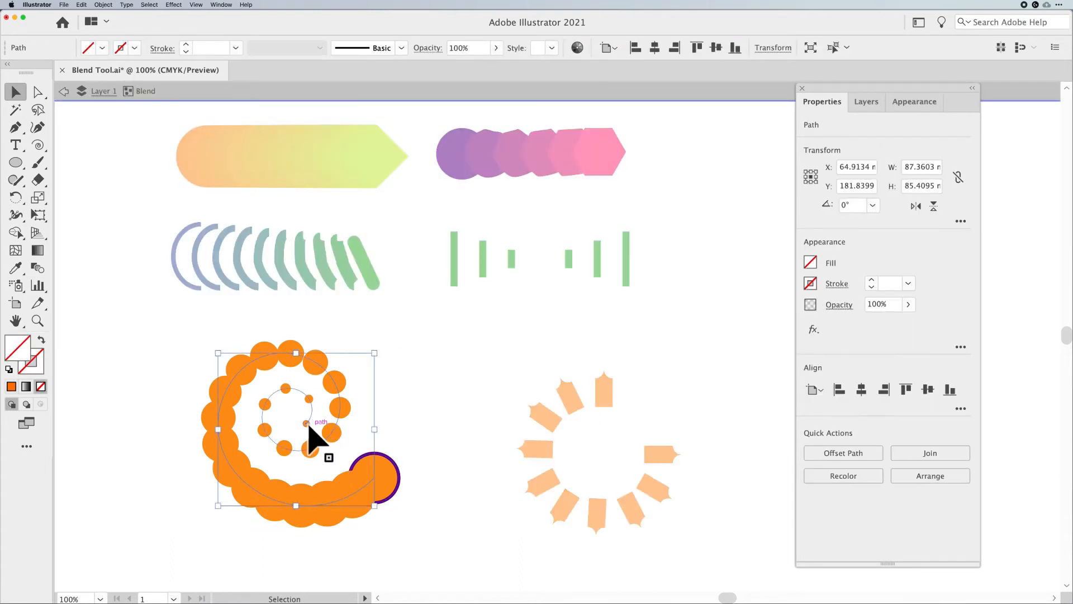
click(307, 423)
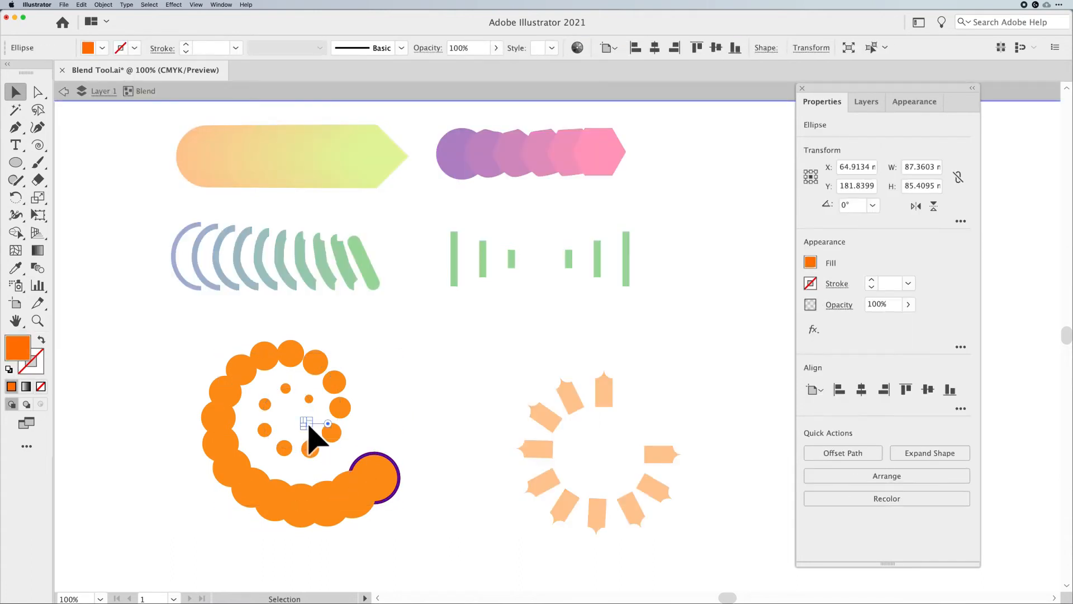
click(186, 44)
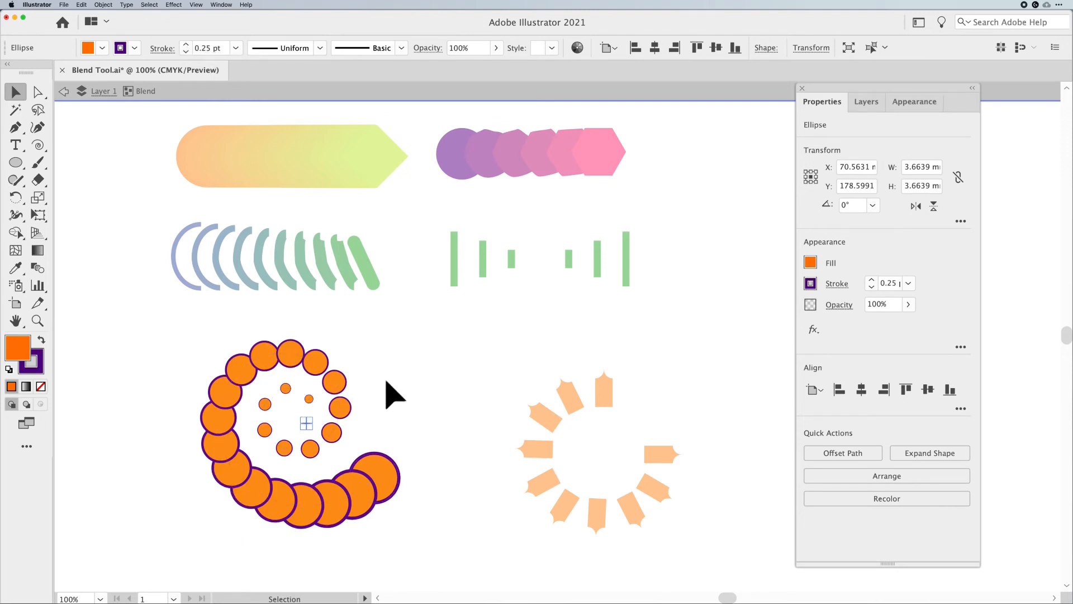
key(Escape)
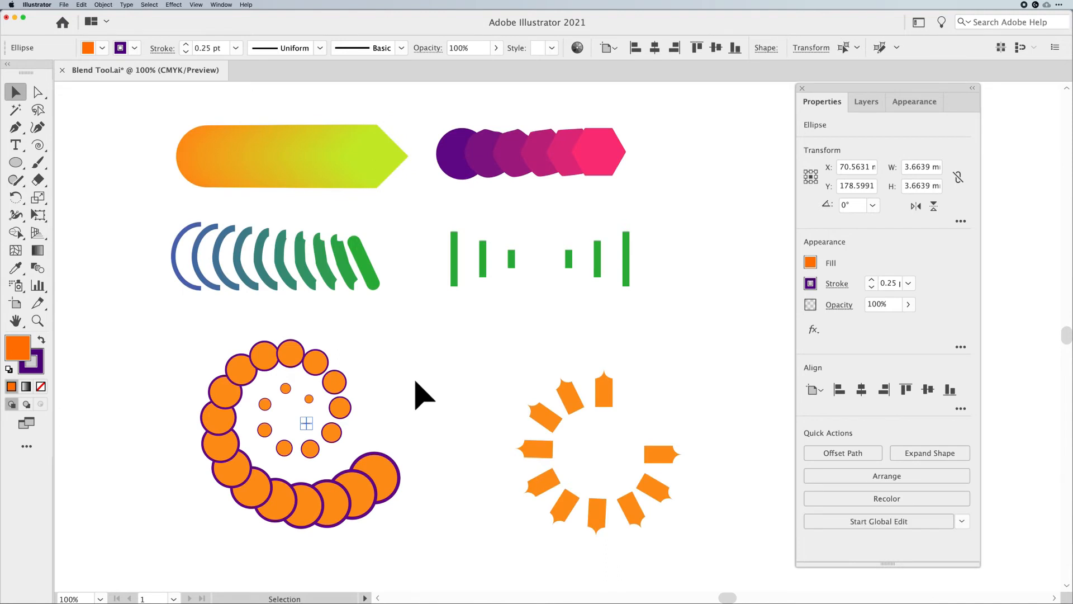
click(420, 395)
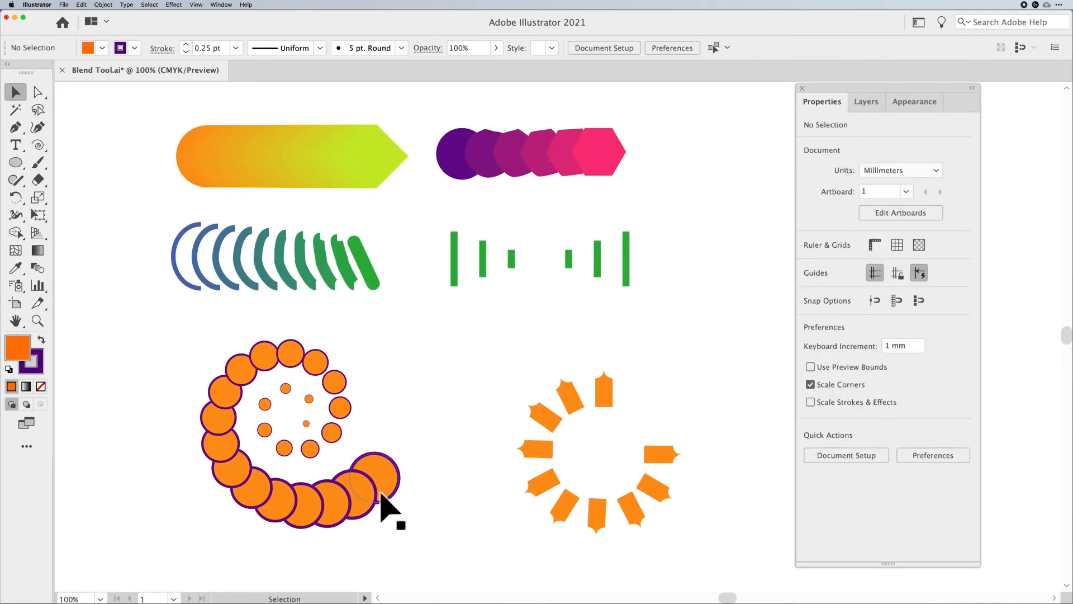
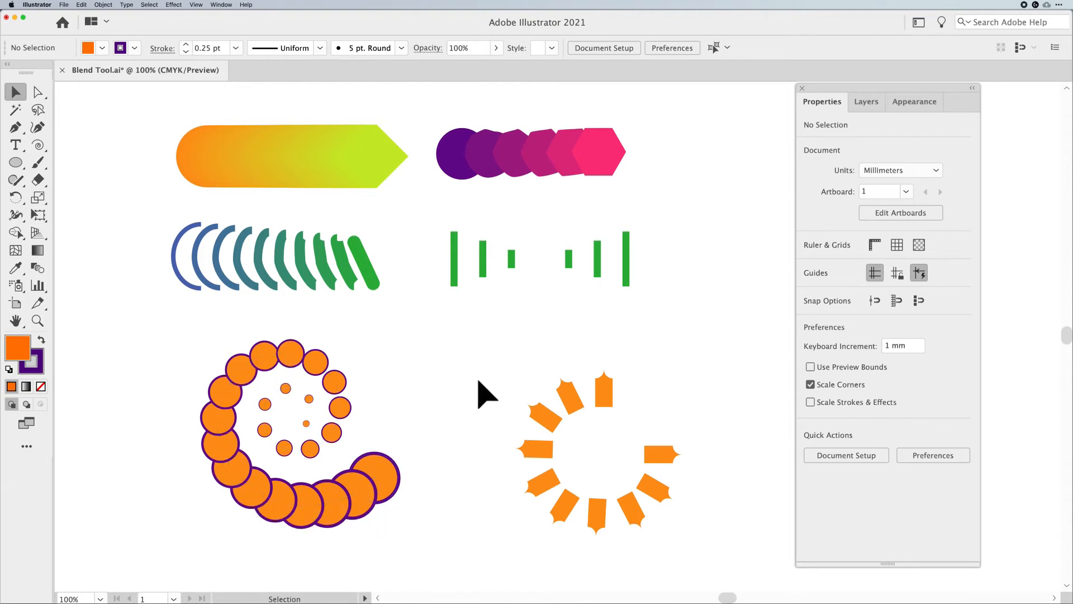
Select the spiral blend and reverse its front-to-back stacking order
click(391, 482)
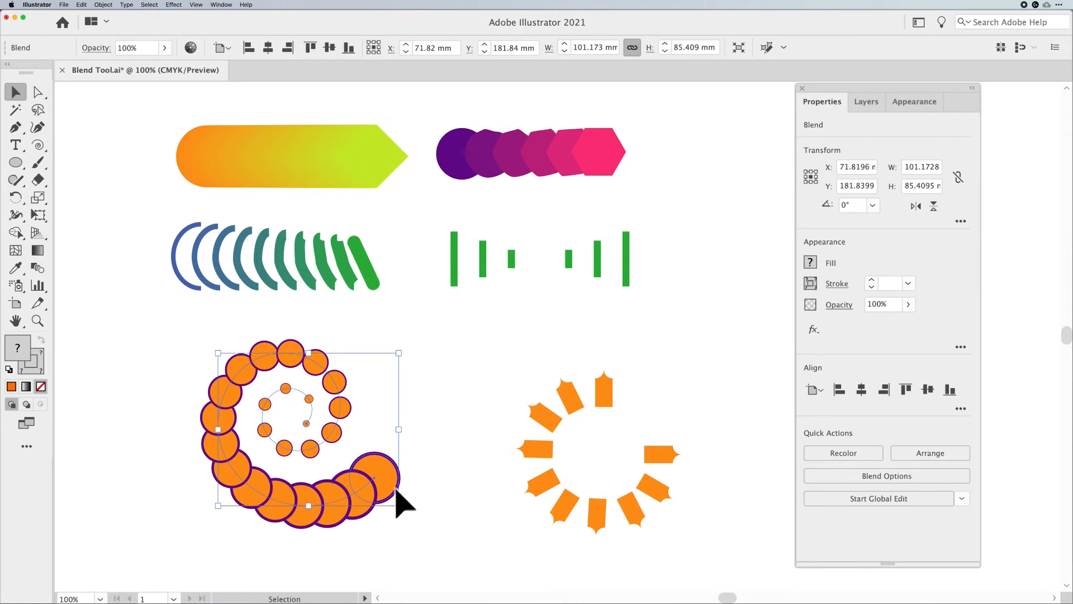
click(103, 5)
mouse_move(114, 216)
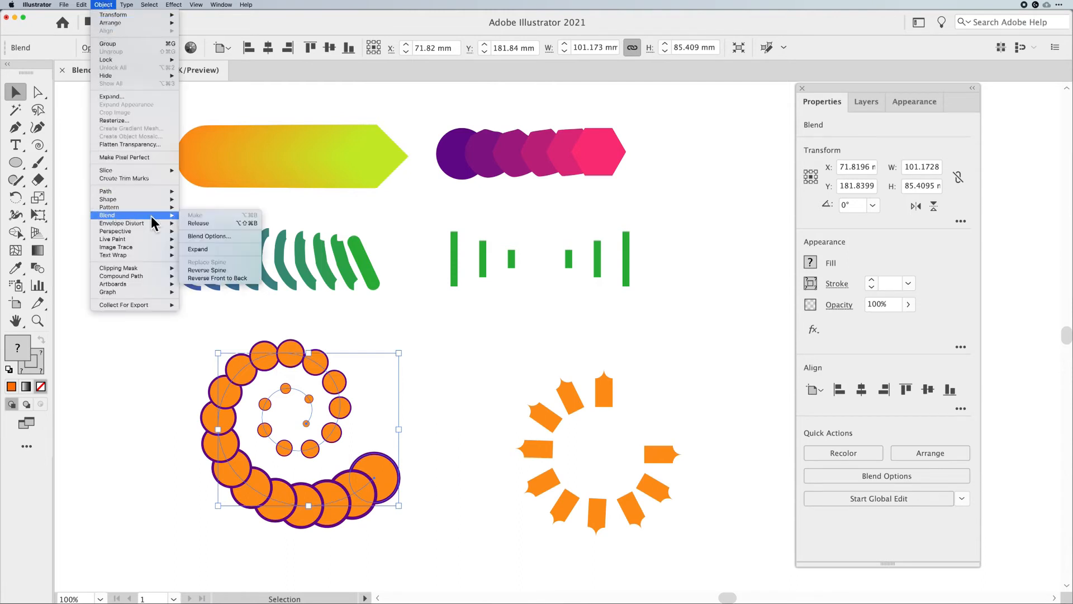
click(240, 278)
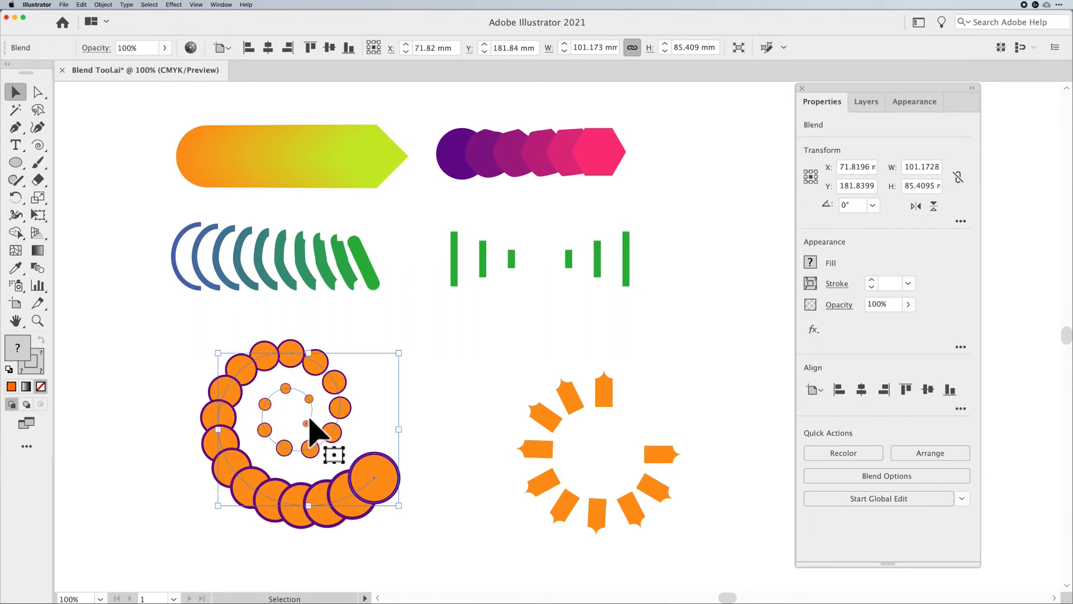
Reverse the spiral blend's spine, then reverse it back again
click(104, 4)
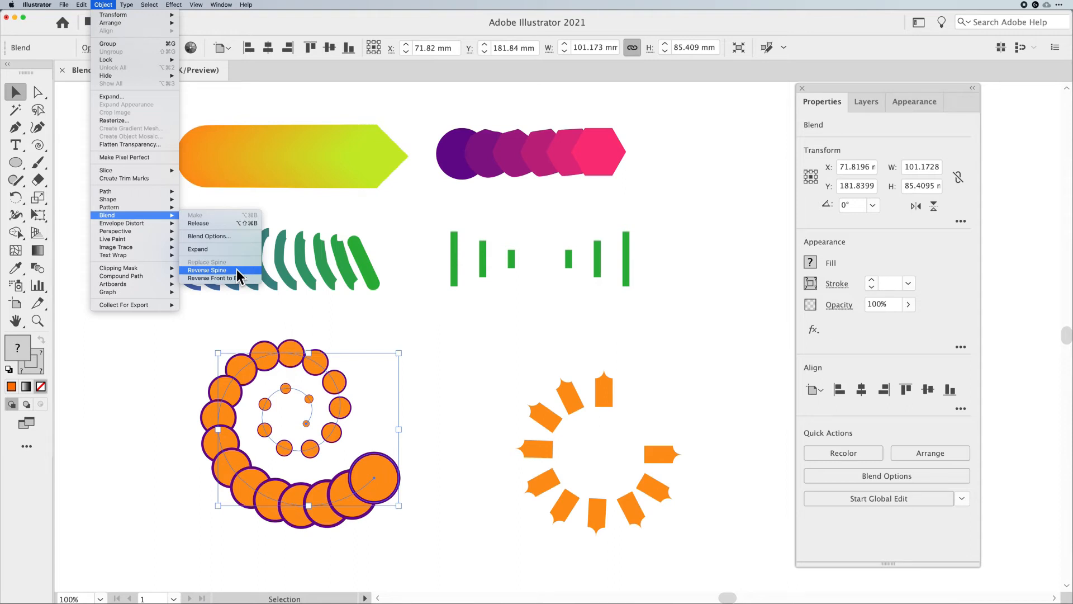
click(237, 269)
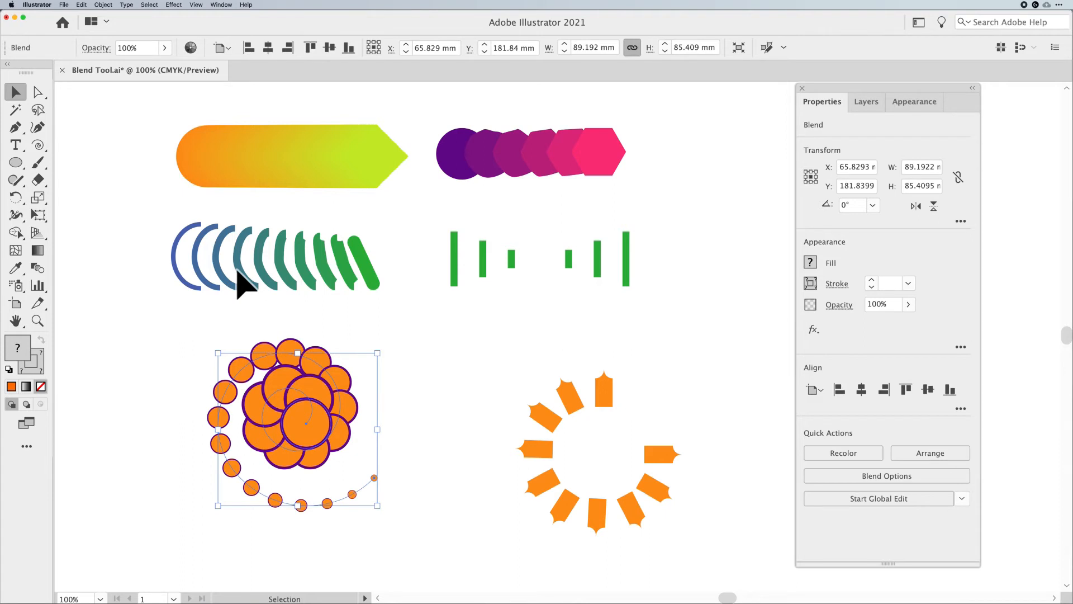
click(103, 4)
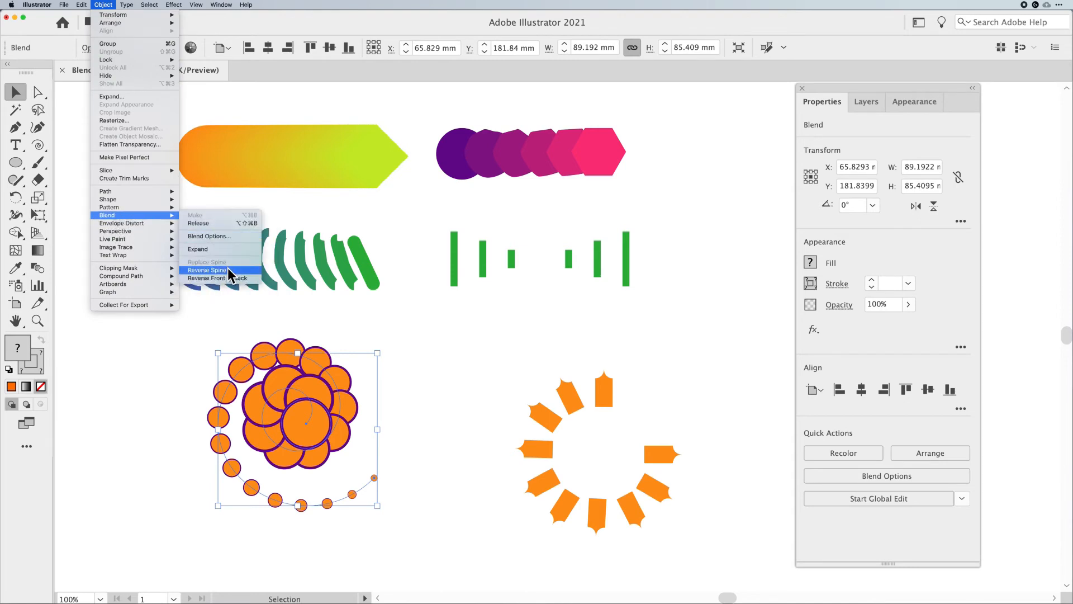
click(227, 268)
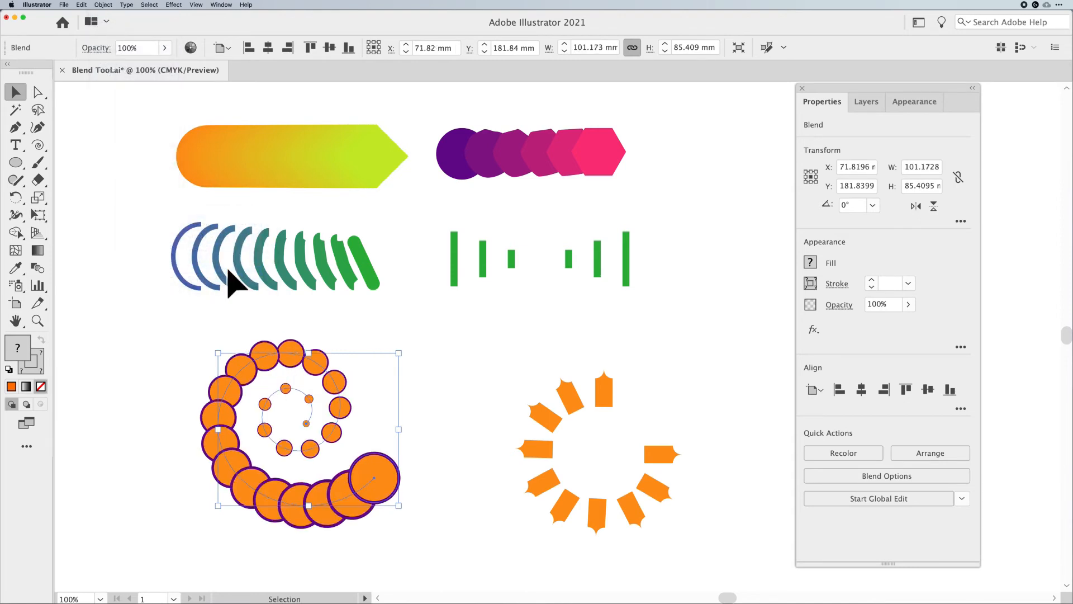
Reverse the spiral blend's front-to-back stacking order once more
click(106, 5)
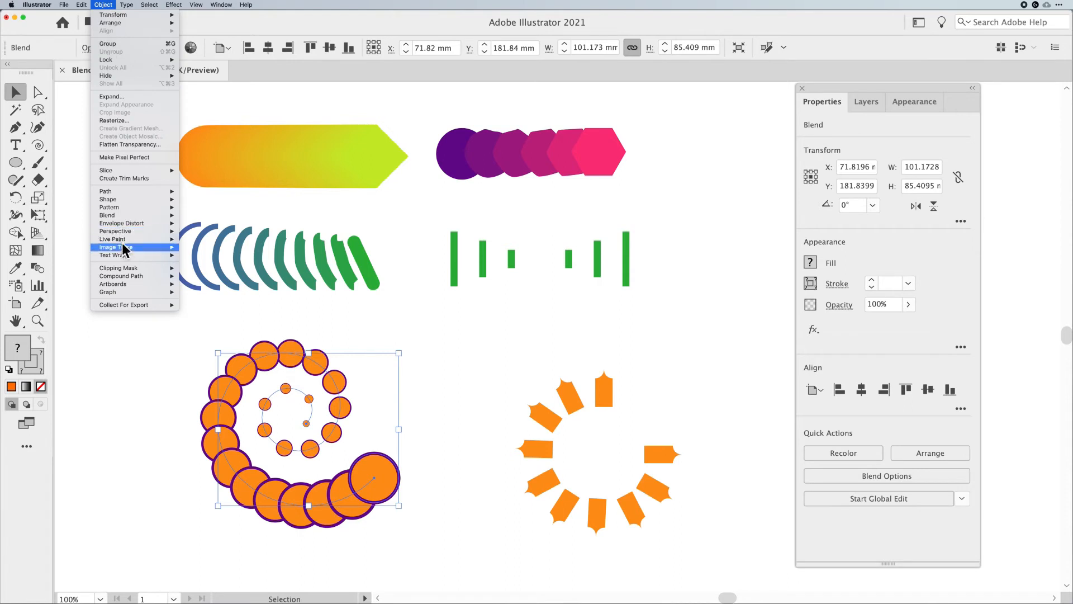
mouse_move(120, 215)
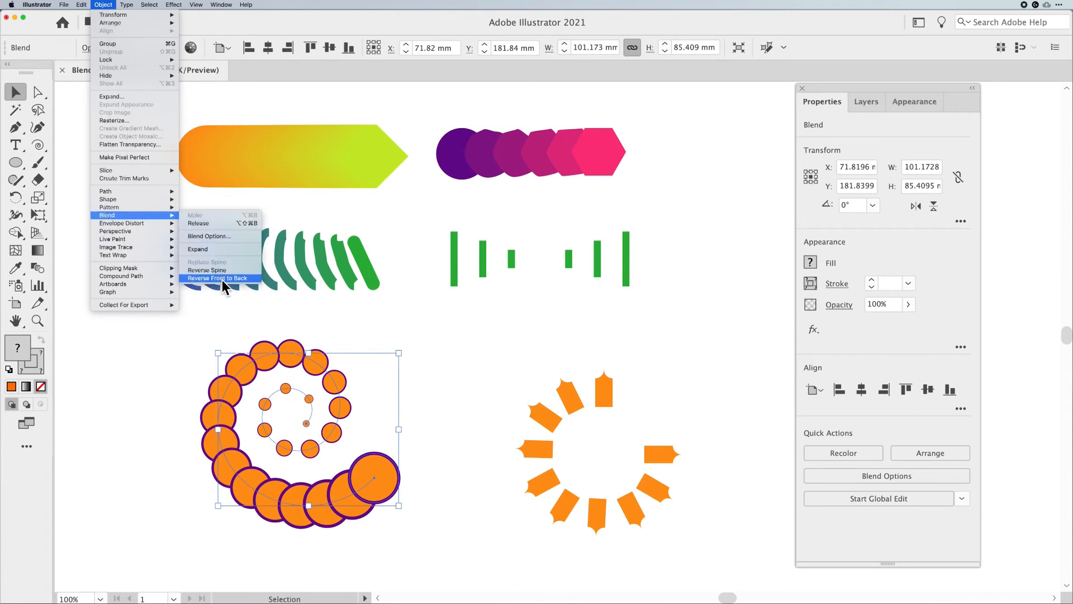
click(222, 278)
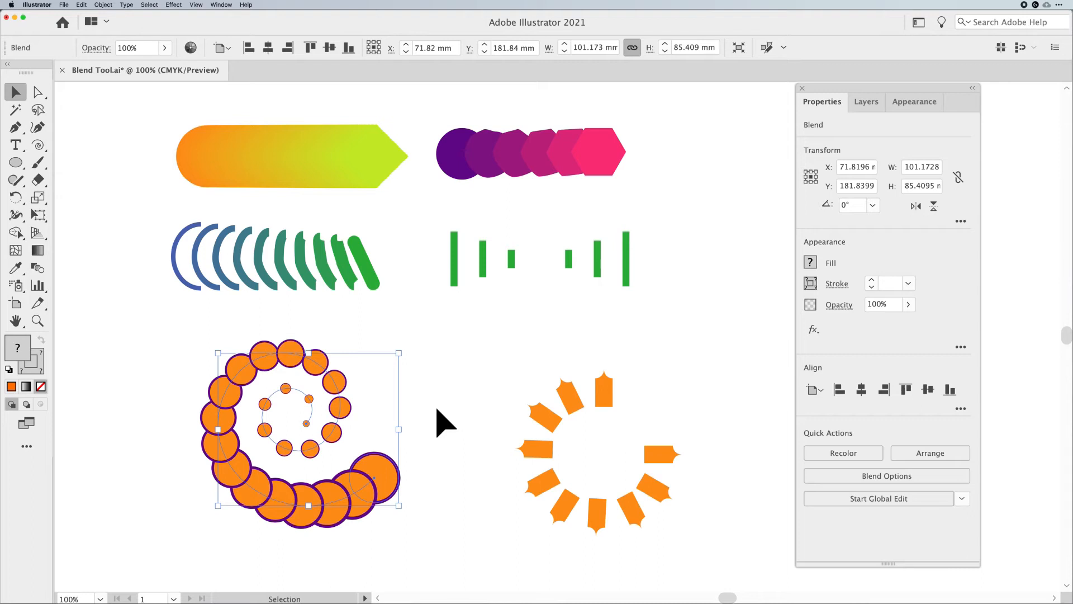
Move the star-shape blend to the right and the spiral blend to the left to open space between them
drag(550, 416, 707, 390)
drag(397, 495, 332, 495)
click(541, 446)
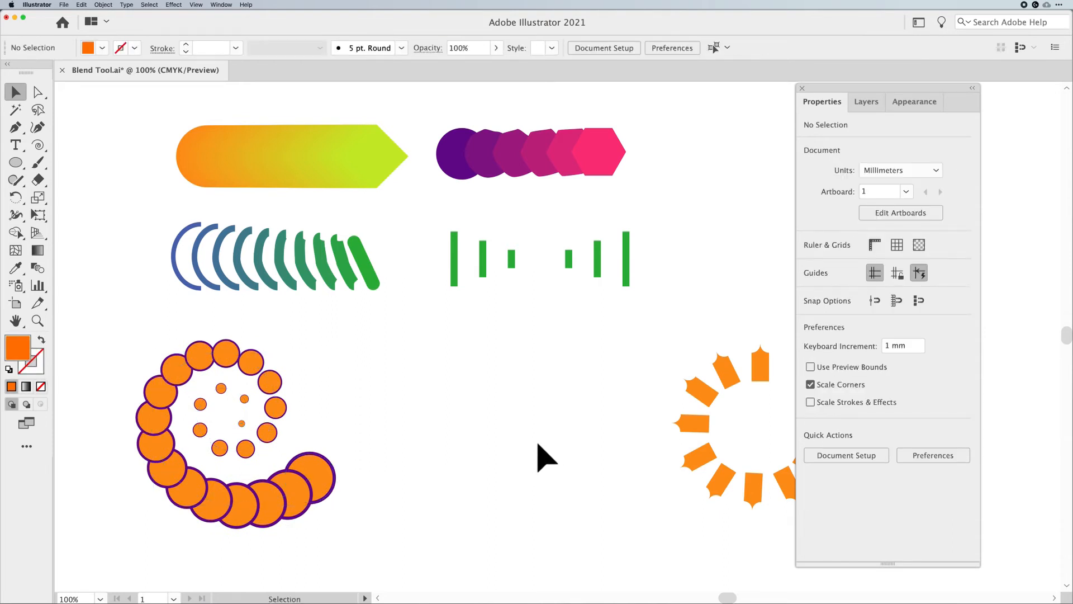
Draw an orange circle about 56.7 mm in diameter in the space between the blends
click(15, 162)
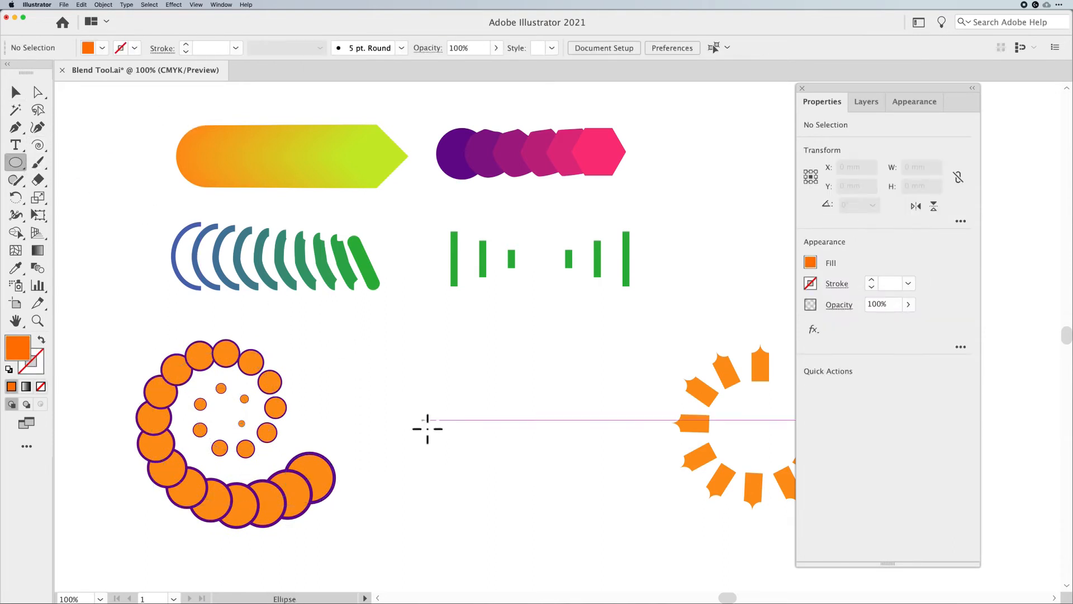
drag(430, 401, 480, 453)
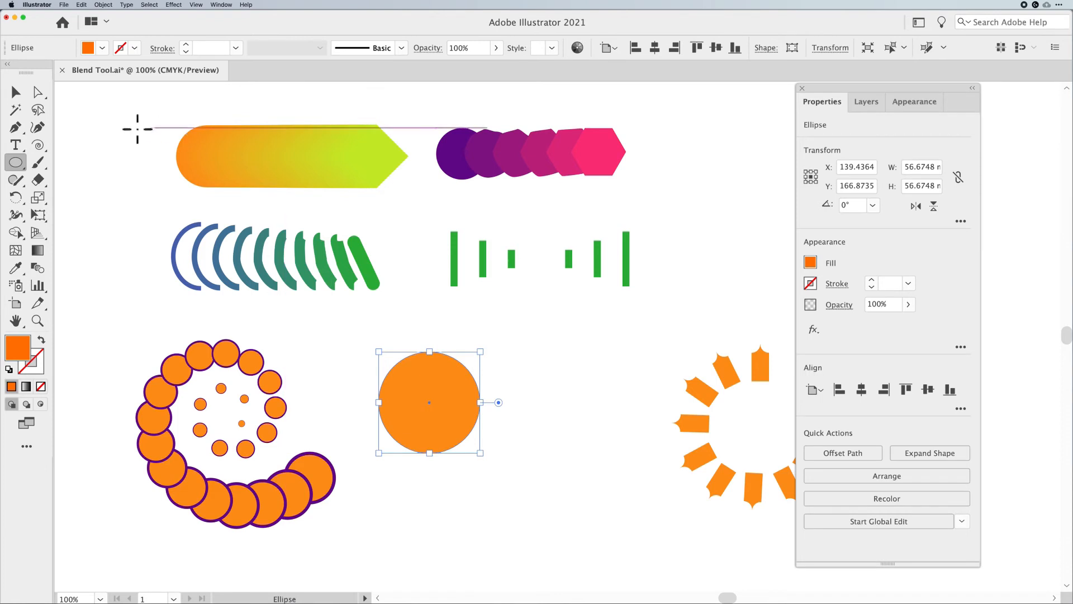
Duplicate the circle to its right and shrink the copy to about 11.3 mm wide
key(v)
drag(447, 421, 587, 420)
drag(619, 452, 584, 413)
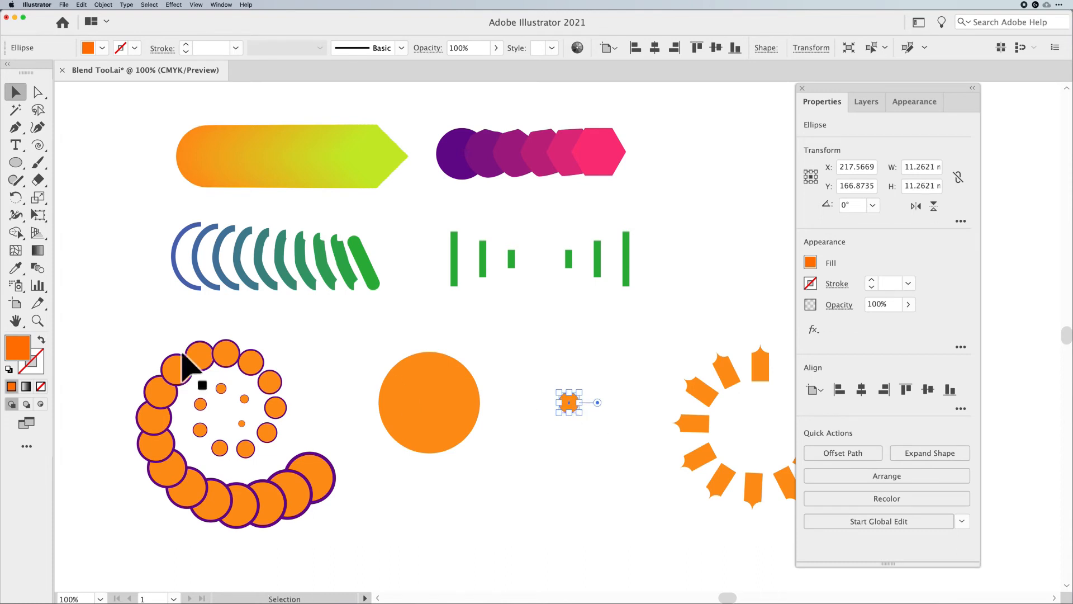
Fill the small circle with dark brown
double_click(12, 353)
drag(819, 367, 817, 390)
key(Return)
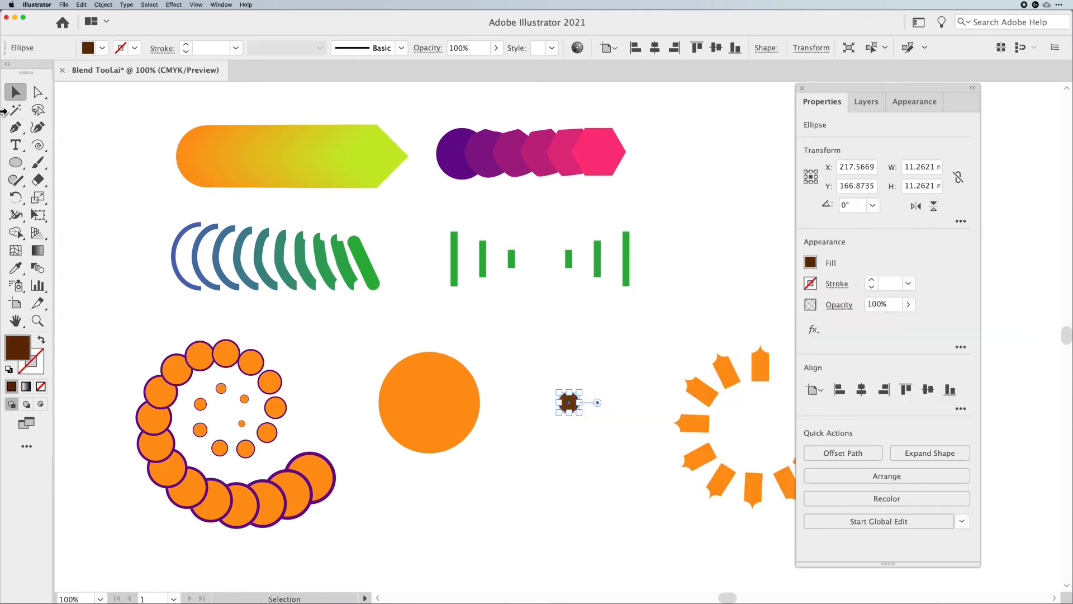
click(521, 343)
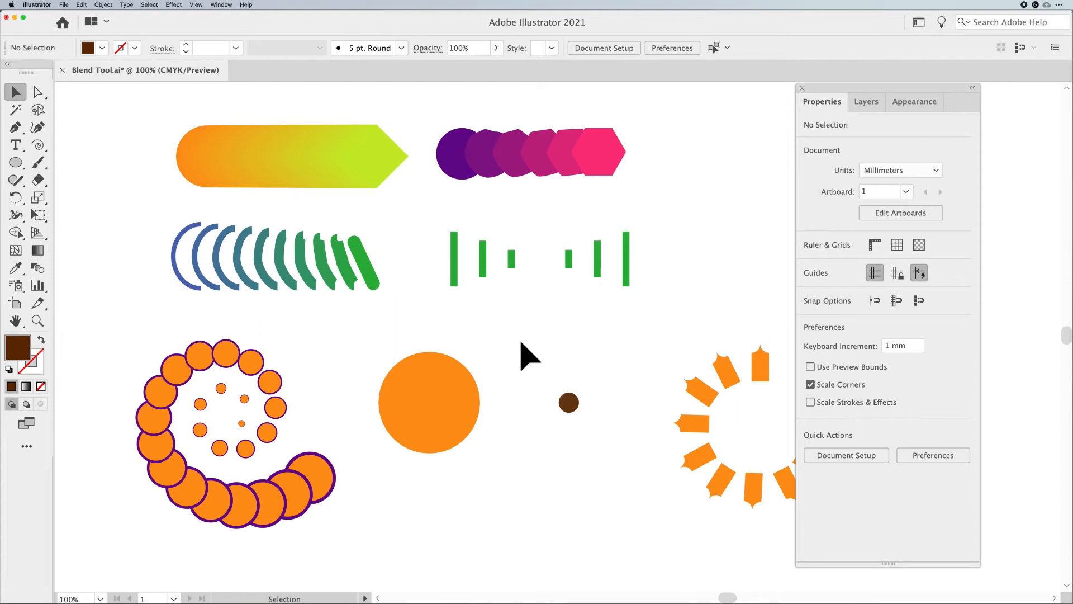
Select both circles and set the blend options to 5 specified steps
drag(392, 340, 621, 422)
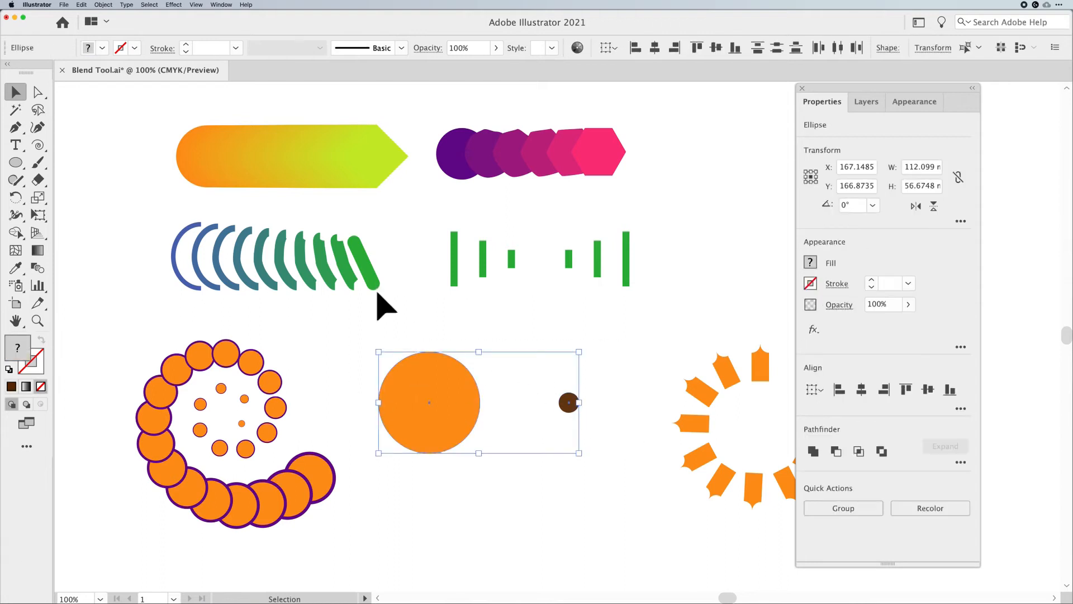
click(103, 5)
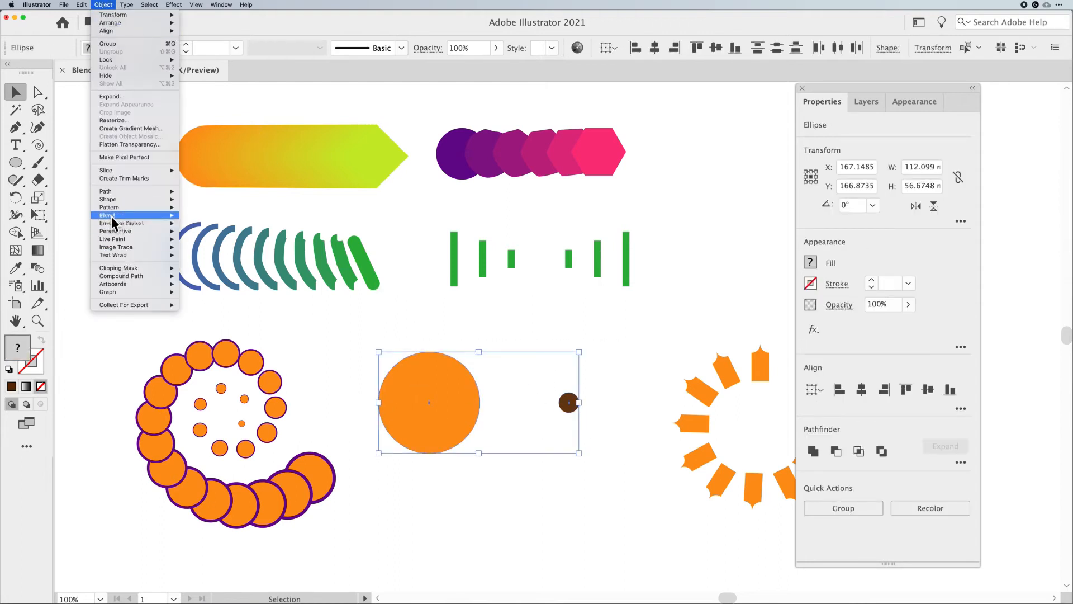
mouse_move(112, 222)
click(204, 238)
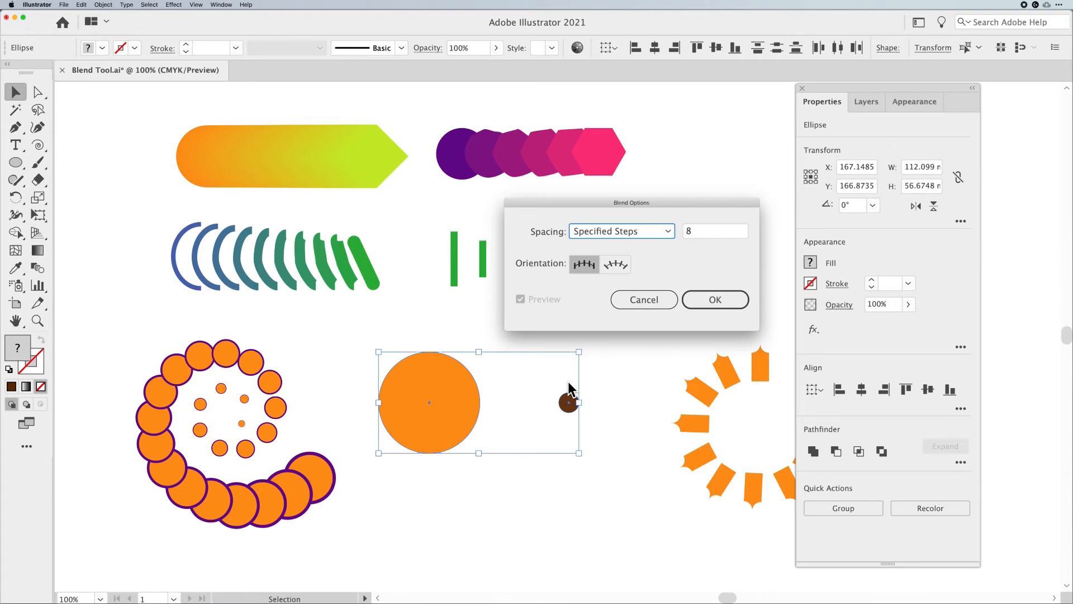
click(720, 299)
double_click(688, 229)
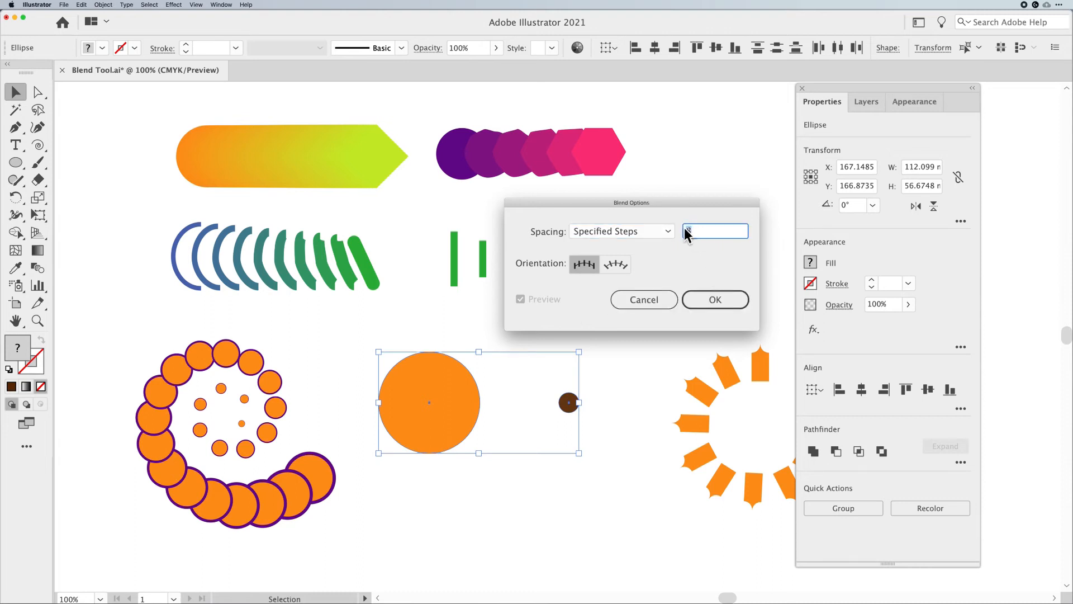
text(5)
click(708, 299)
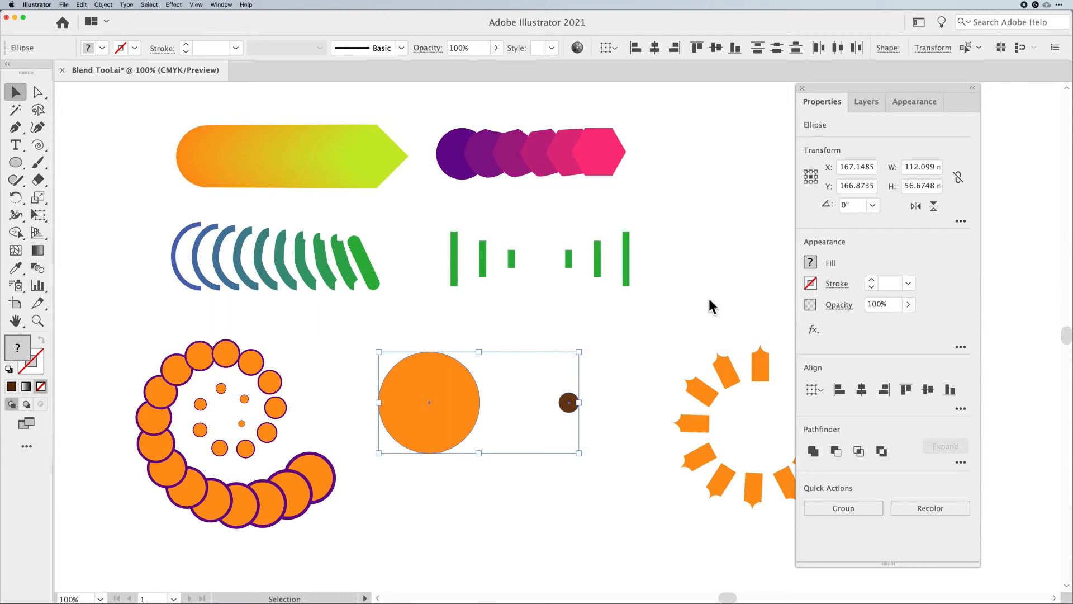
Make a blend between the large orange circle and the small brown circle
click(103, 5)
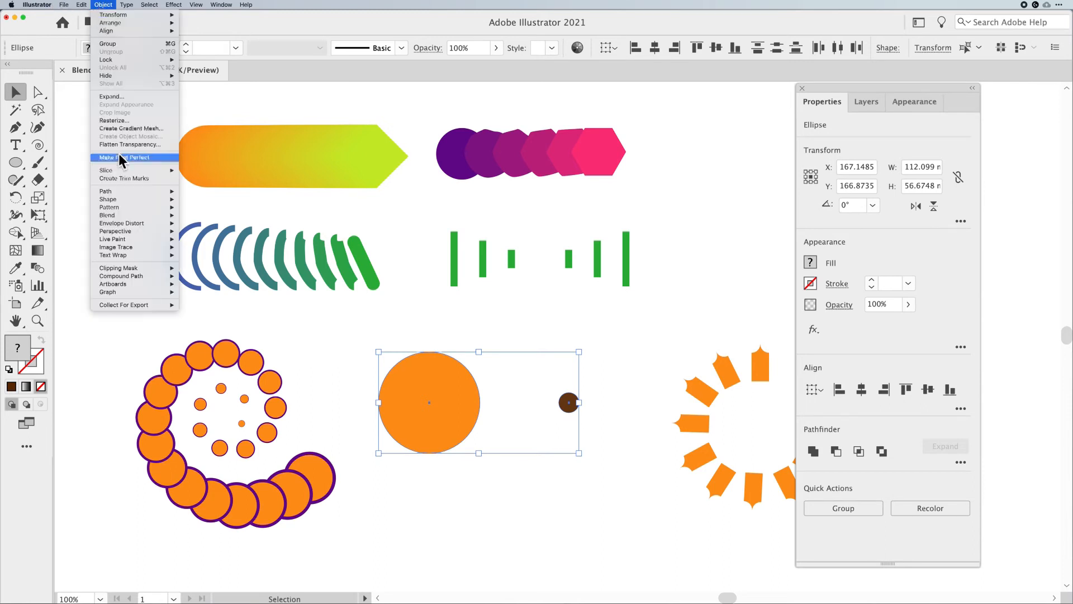
mouse_move(135, 217)
click(201, 220)
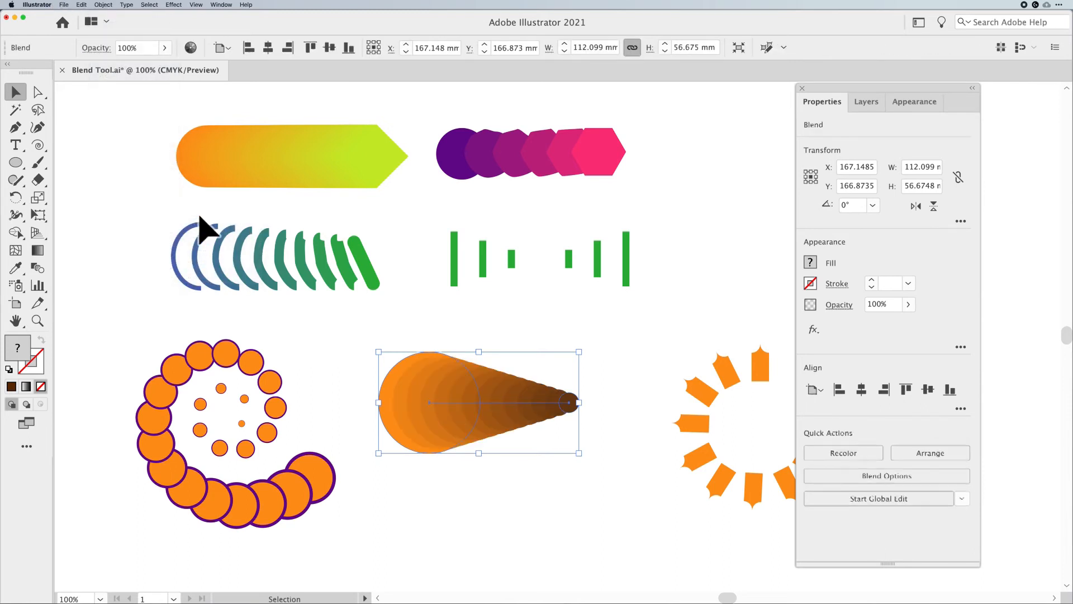
Move the new circle blend slightly to the right
right_click(627, 384)
click(558, 330)
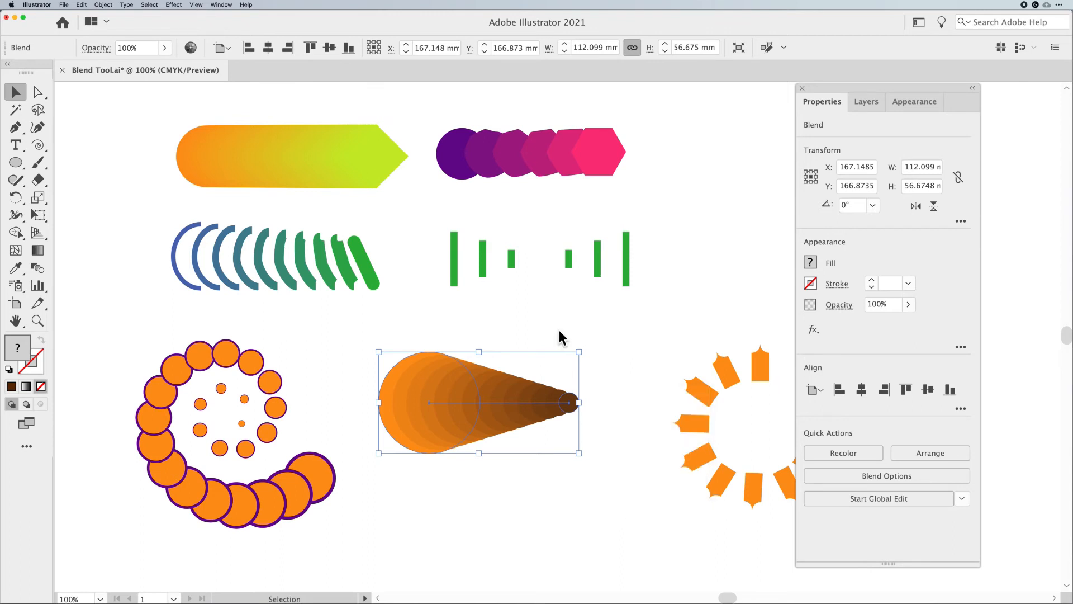
click(587, 342)
drag(447, 419, 470, 422)
Inside the circle blend, move the small brown circle onto the centre of the large orange circle
double_click(594, 414)
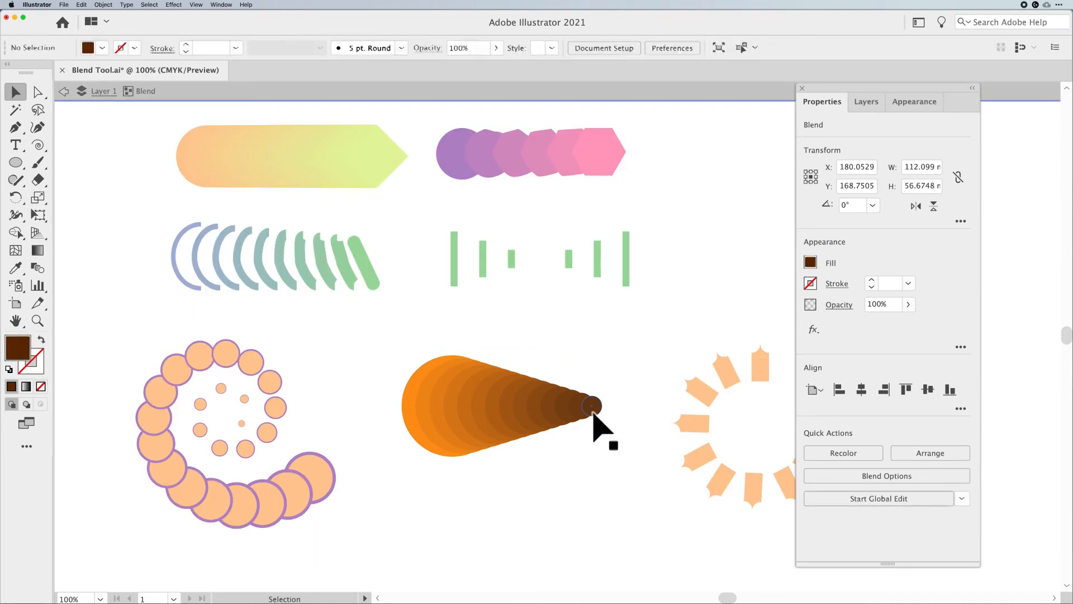
drag(593, 414, 465, 406)
drag(477, 401, 485, 401)
click(606, 475)
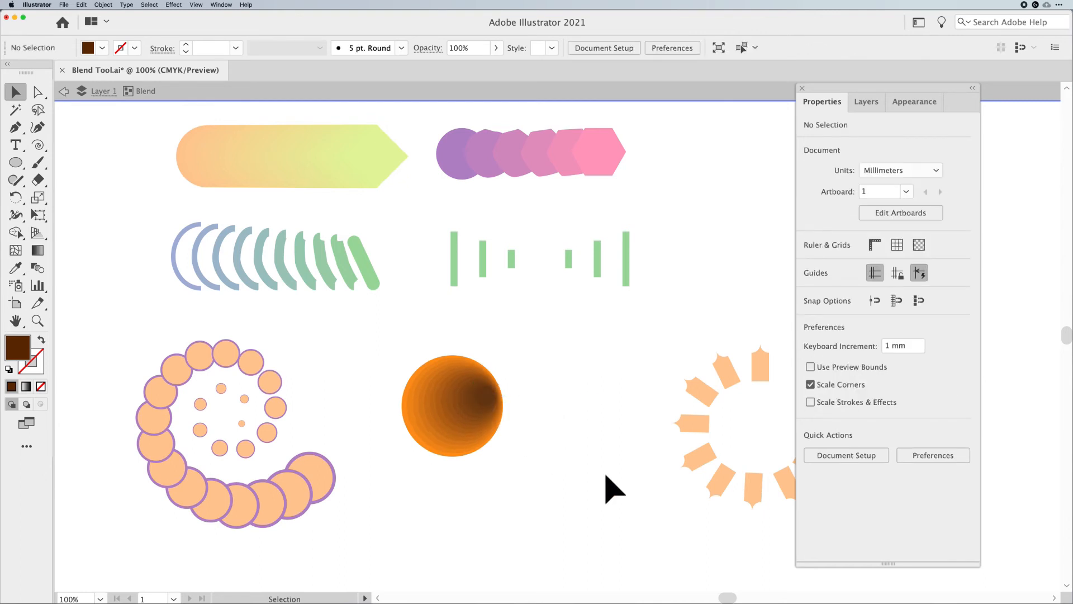
Move the small brown circle to the upper-right edge of the large circle and exit the blend
drag(488, 397, 528, 359)
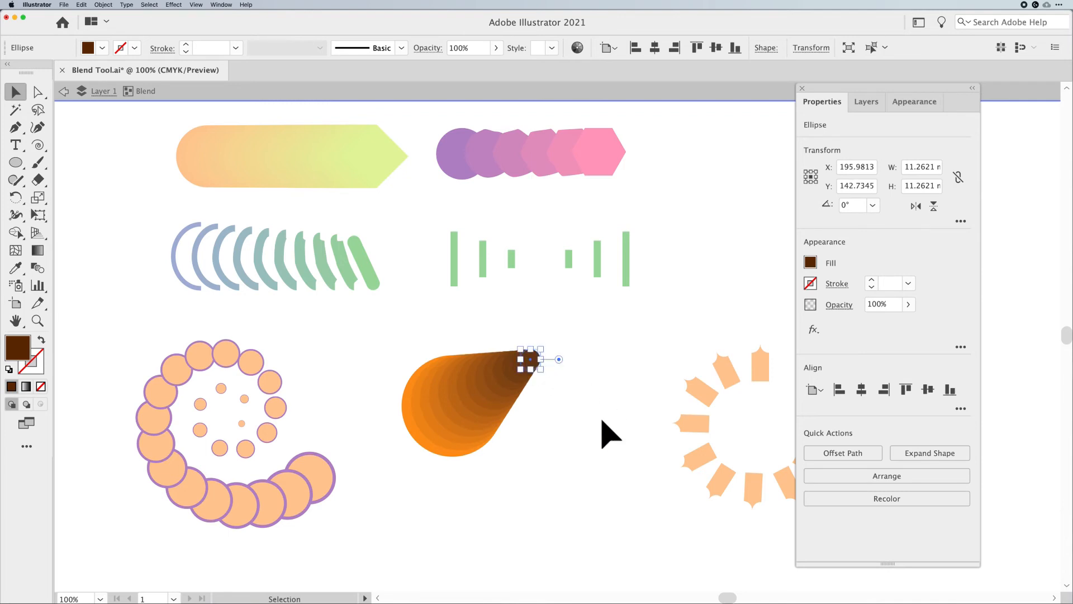
key(Escape)
click(609, 435)
Select the circle blend and reverse its front-to-back stacking order
click(497, 427)
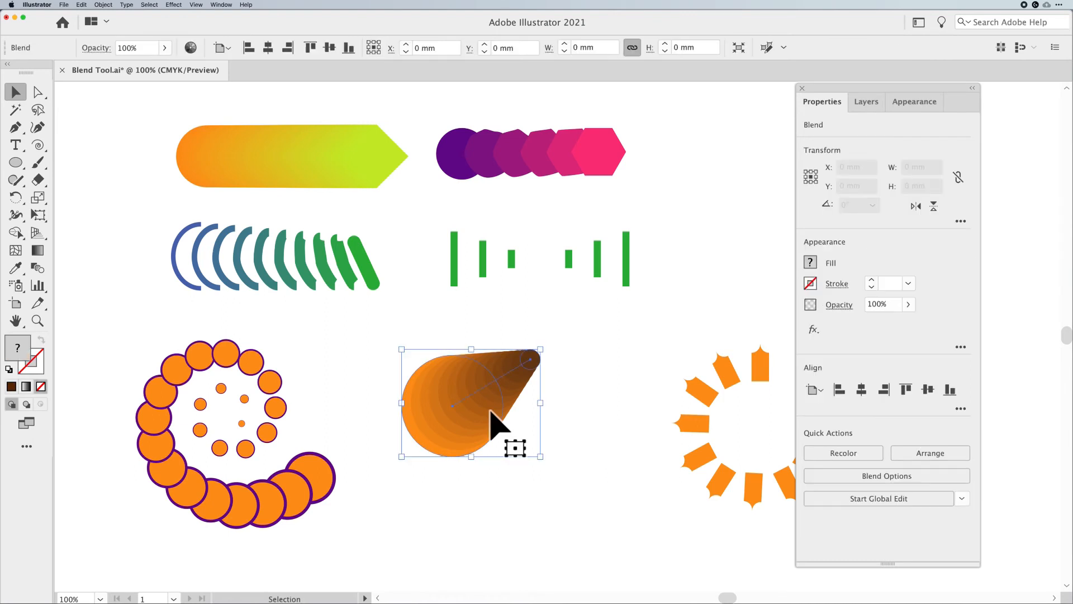
click(104, 4)
mouse_move(123, 216)
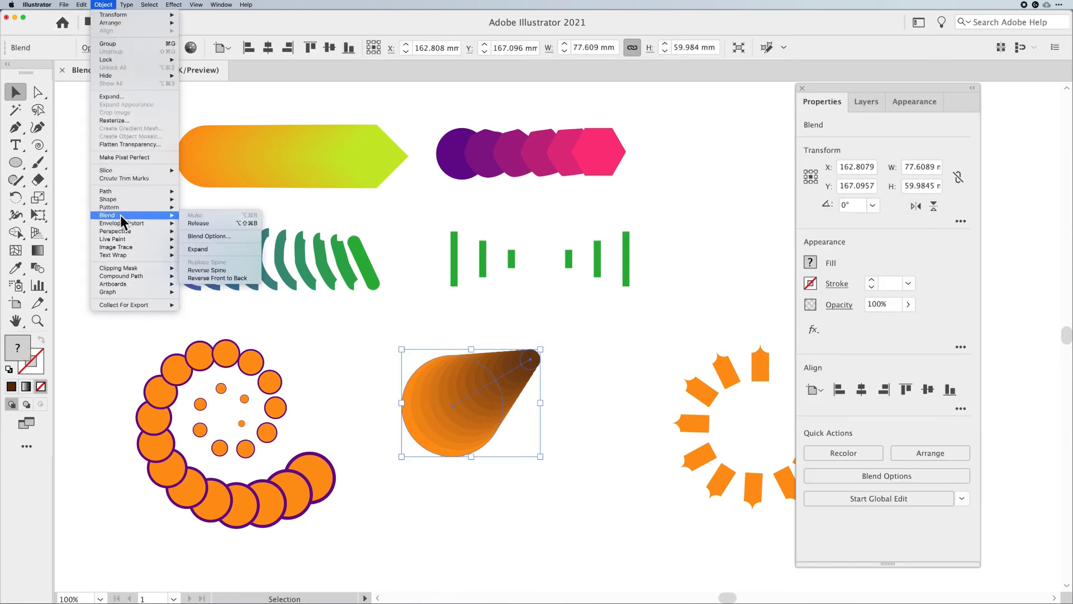
click(231, 277)
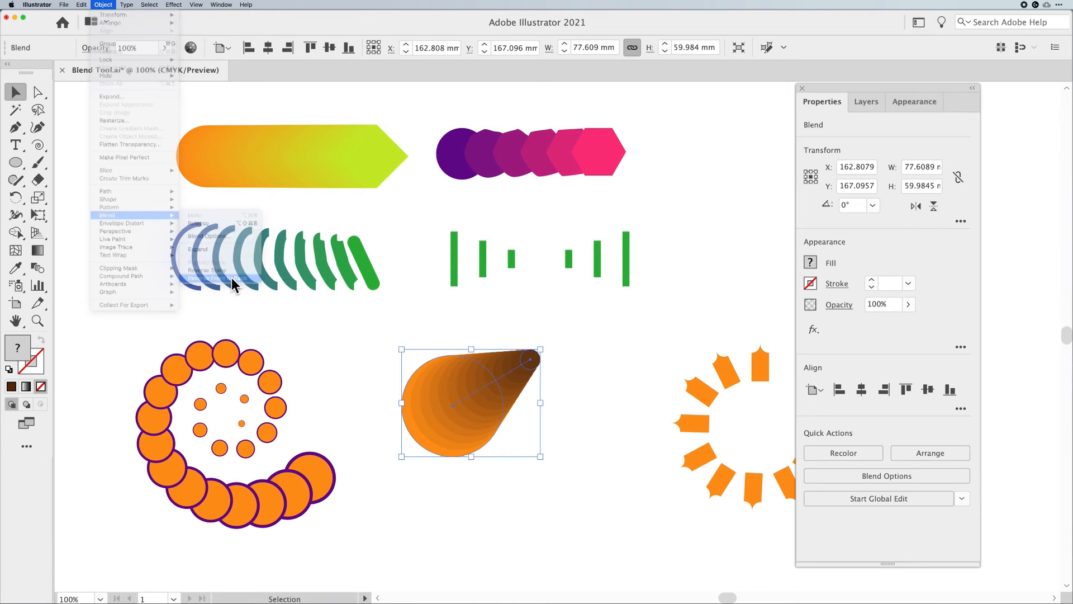
Undo the front-to-back reversal of the circle blend
click(578, 348)
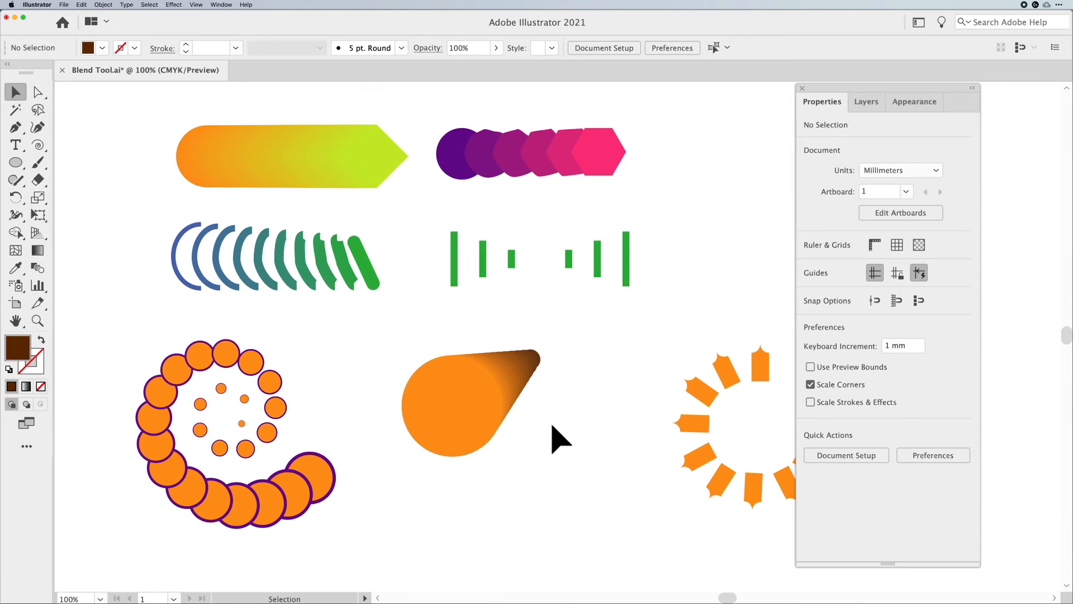
click(470, 407)
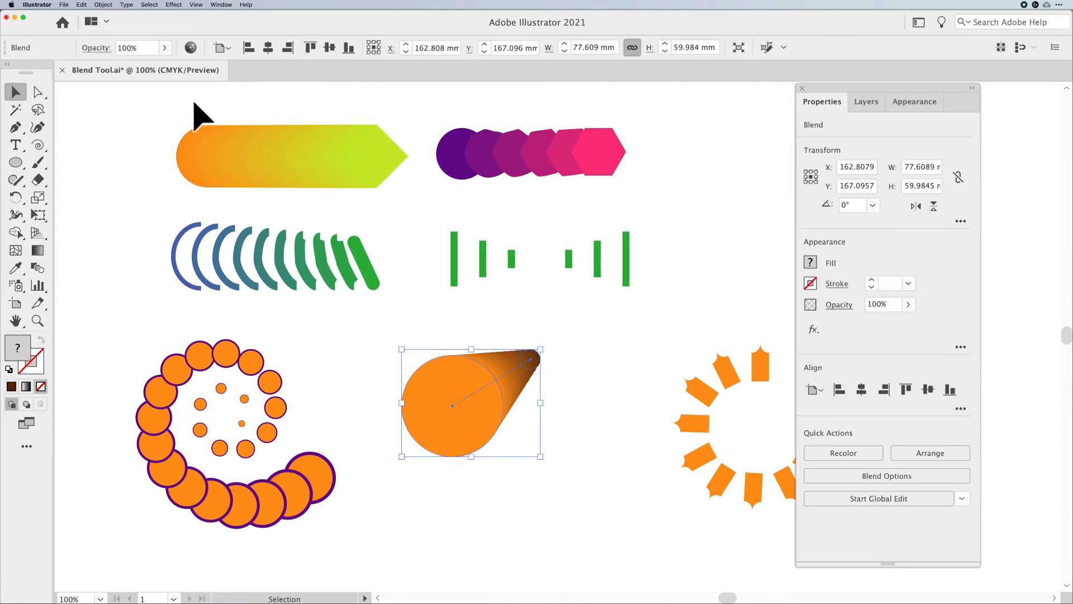
click(407, 305)
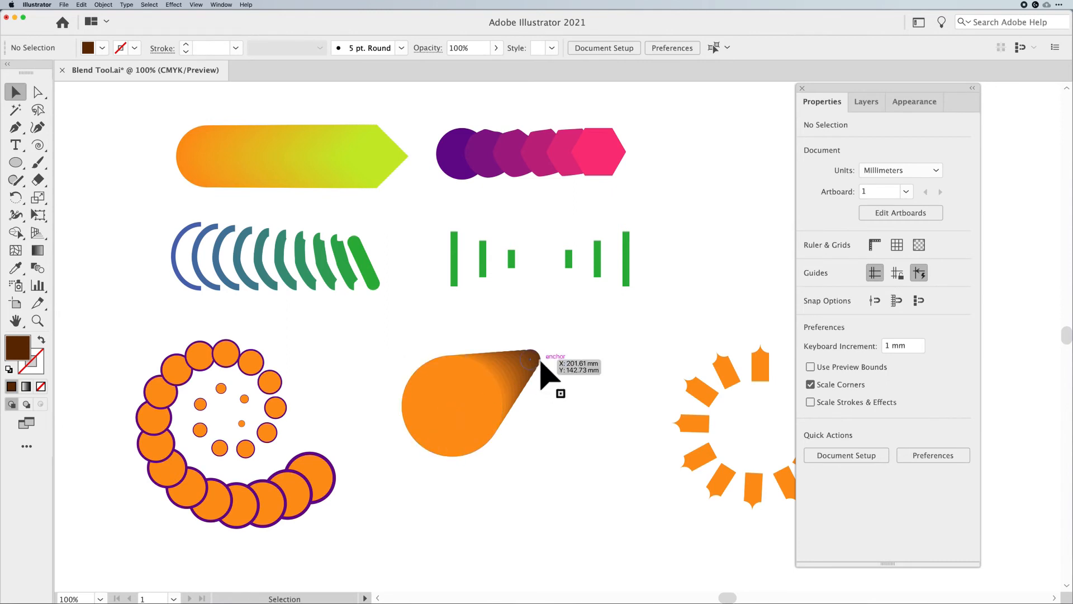
click(447, 406)
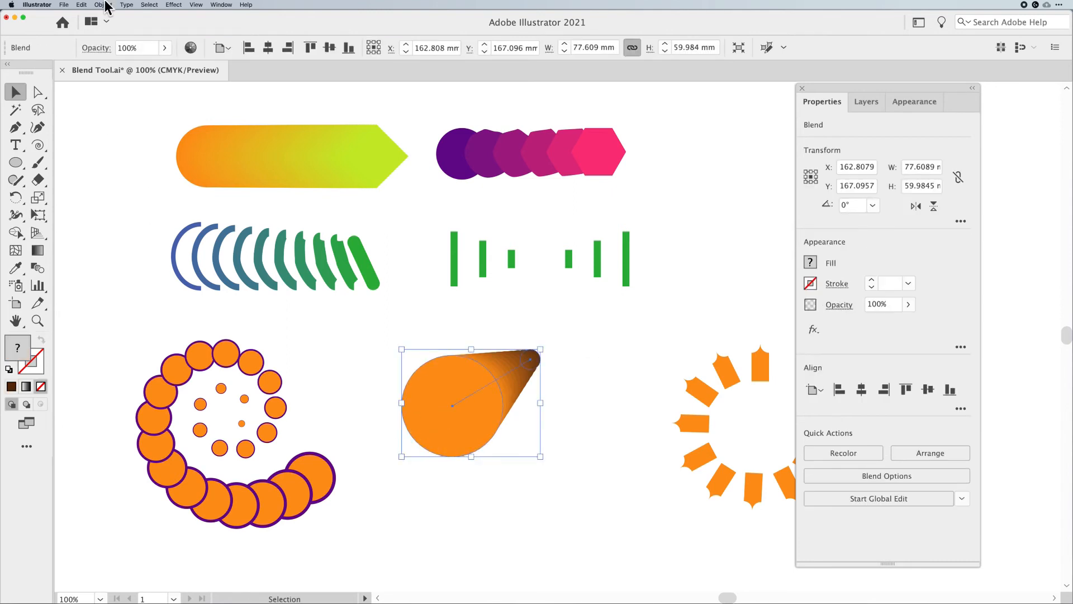
key(super+z)
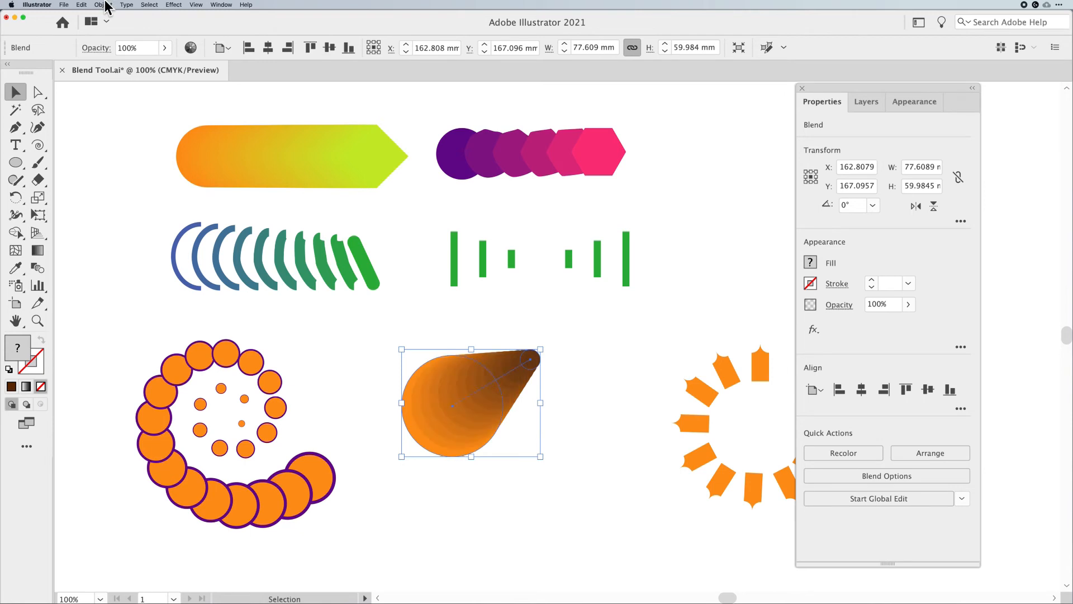
Inside the circle blend, move the small brown circle back near the centre of the large circle and exit the blend
click(597, 344)
click(457, 430)
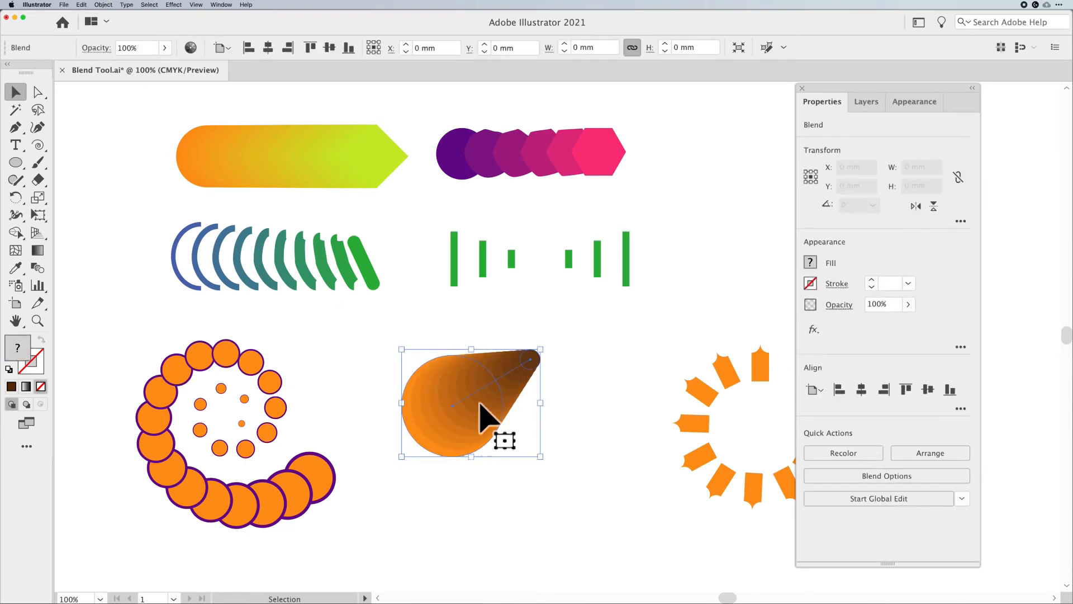
double_click(531, 366)
drag(532, 366, 475, 402)
click(594, 412)
double_click(594, 397)
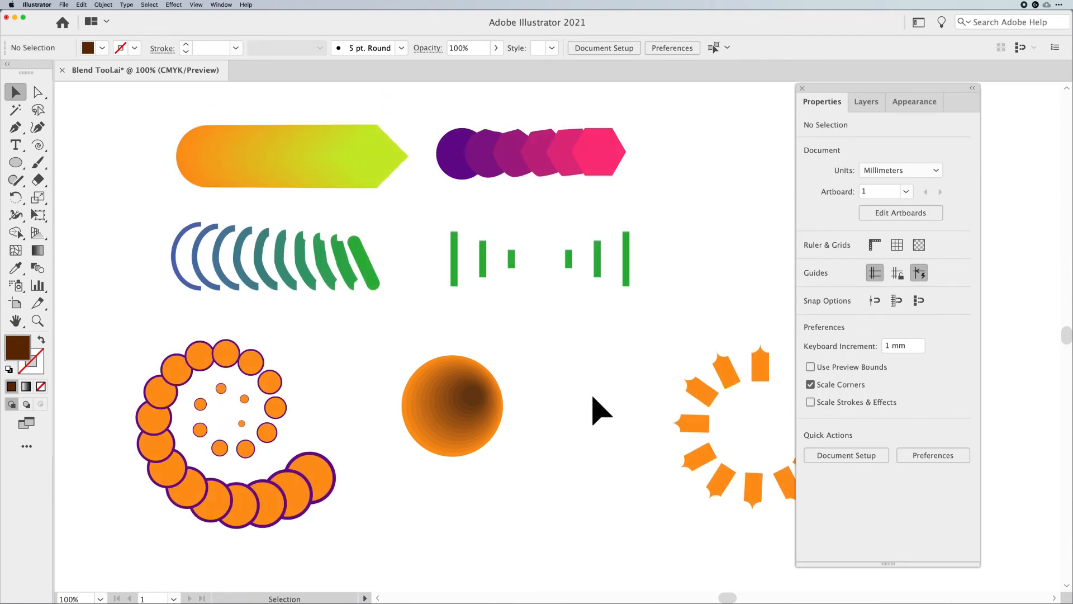
In Outline view, bend the circle blend's straight spine into a curve with the Curvature tool, then return to Preview
key(super+y)
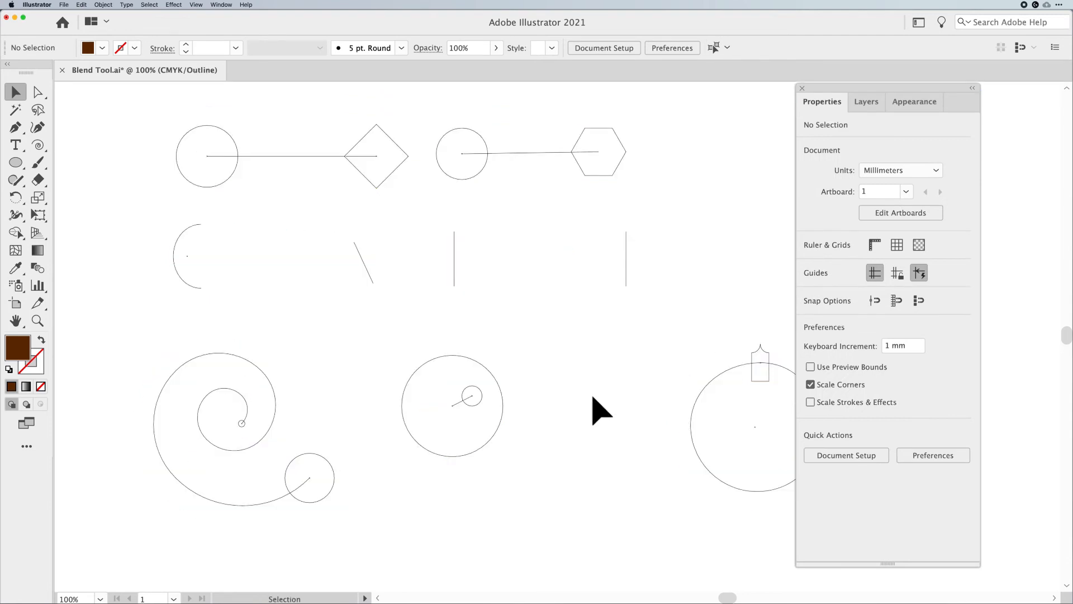
click(463, 404)
key(super+equal)
key(super+equal)
key(super+equal)
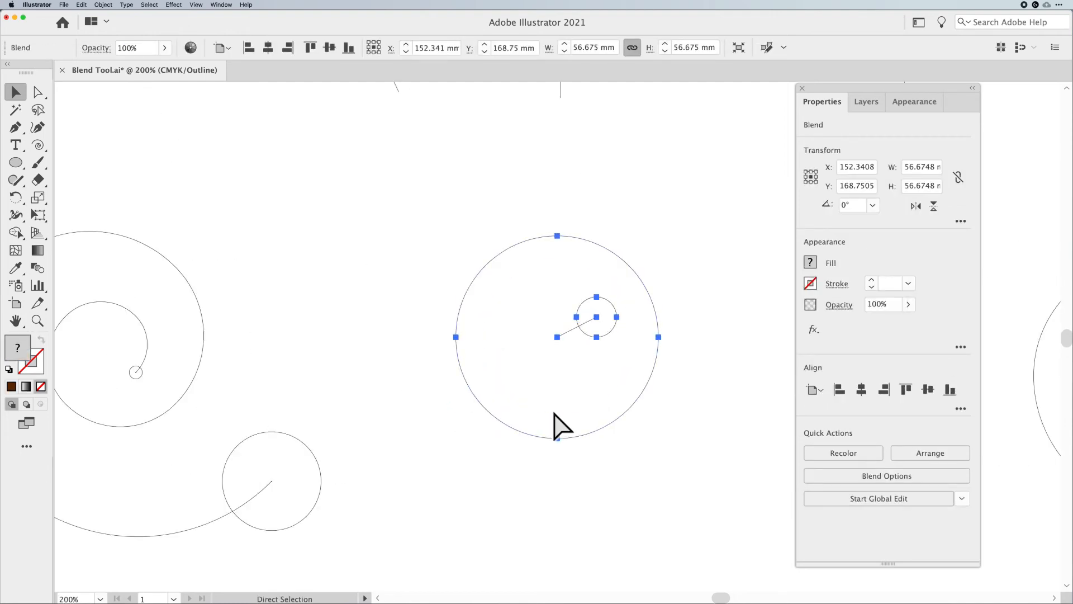
drag(572, 379, 449, 423)
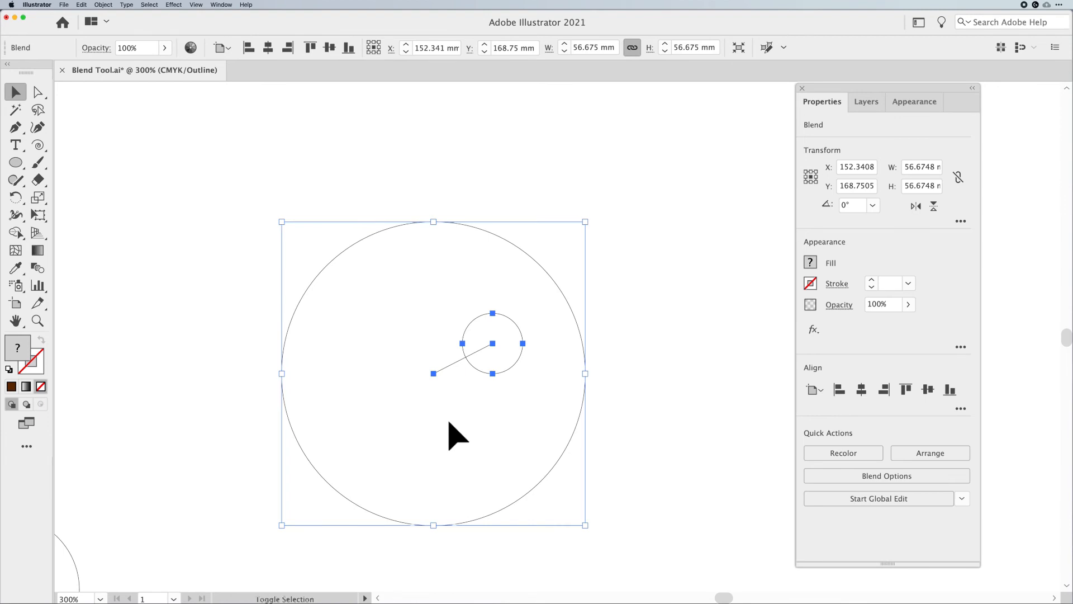
key(shift+grave)
click(458, 360)
drag(456, 360, 454, 347)
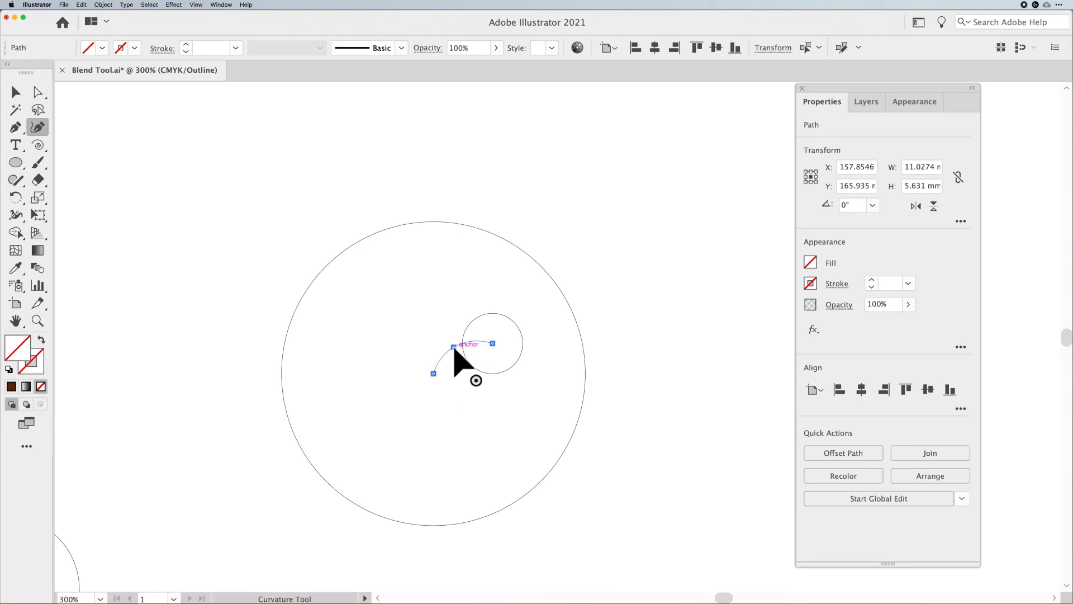
key(super+y)
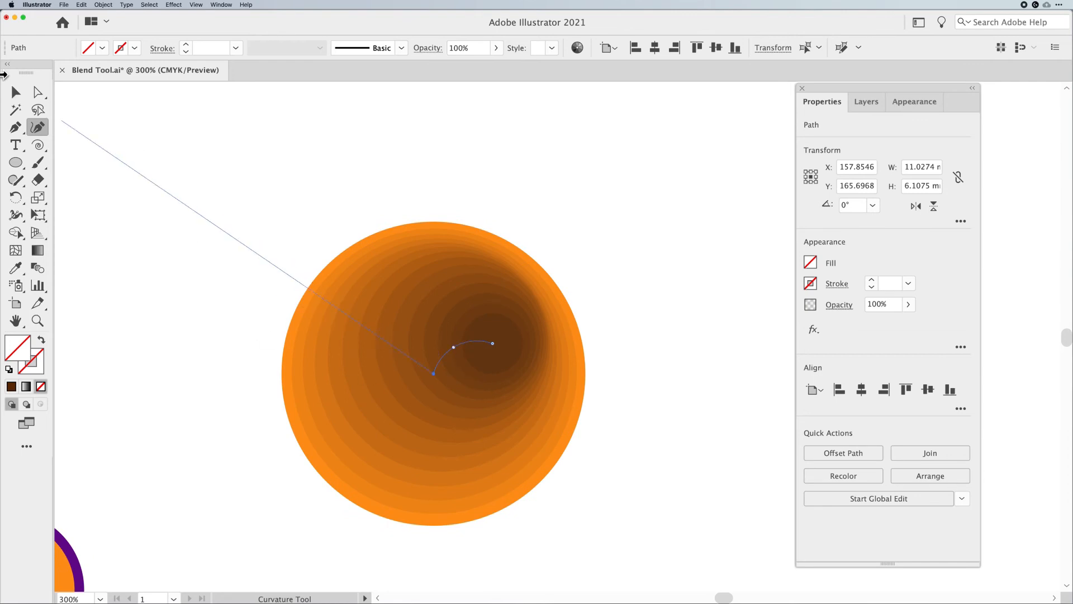
Inside the circle blend, darken the small circle's brown fill colour
click(15, 93)
click(269, 162)
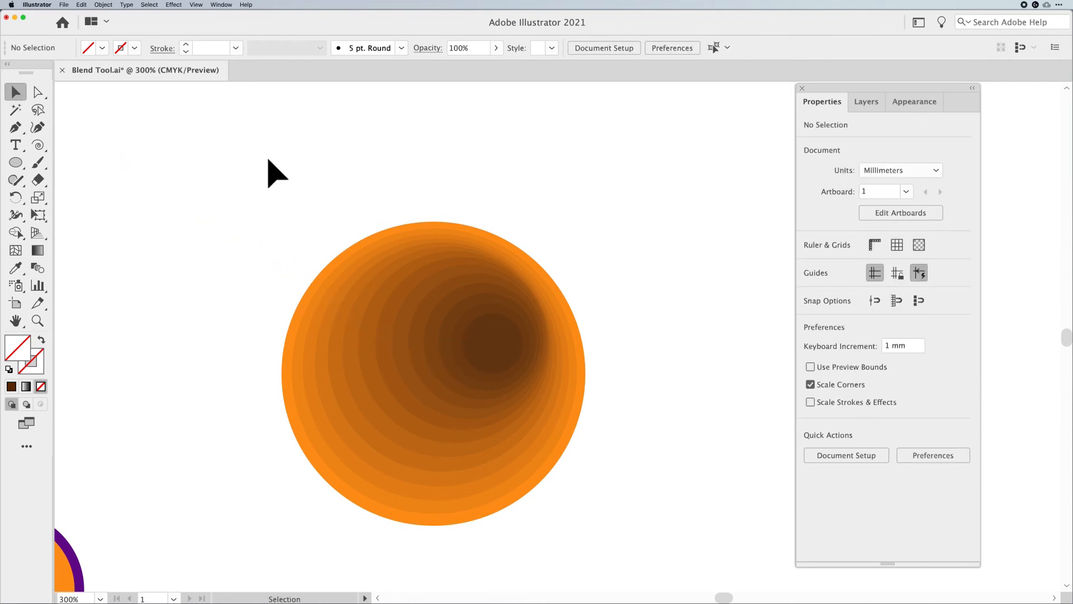
click(484, 351)
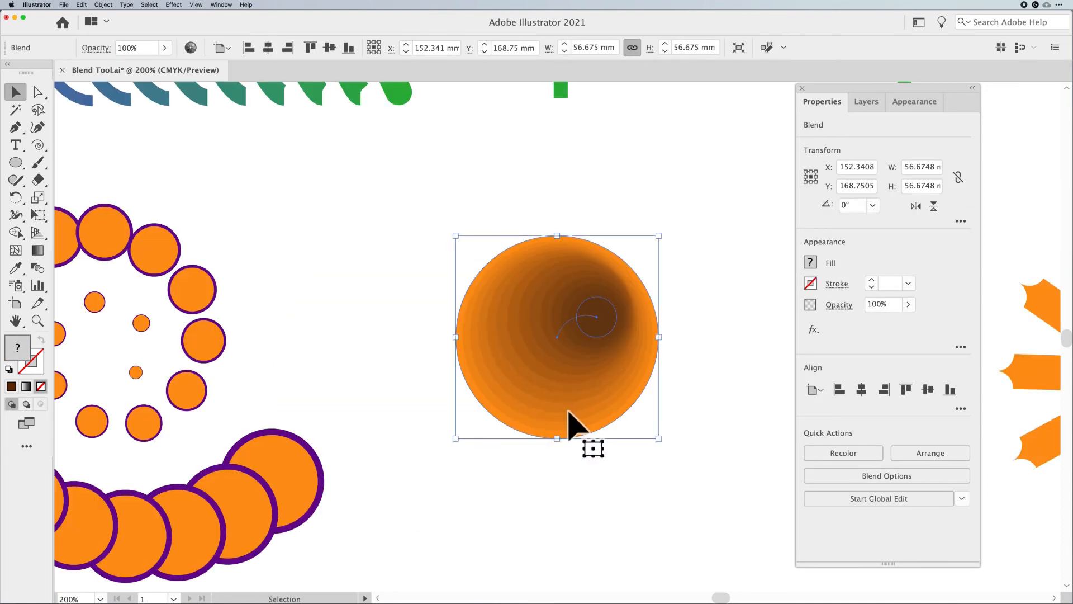
double_click(602, 338)
click(605, 331)
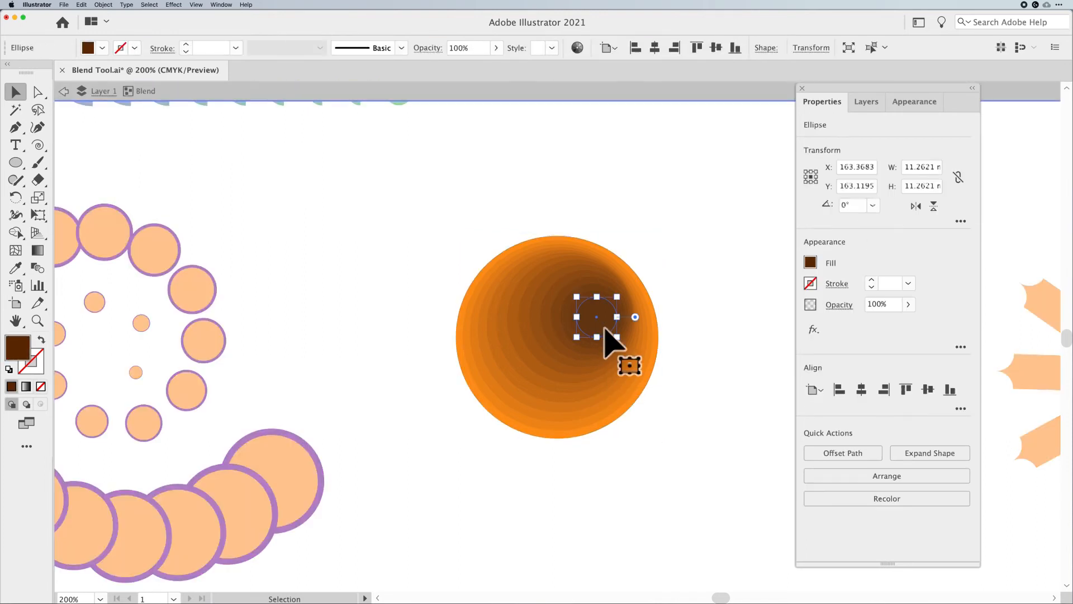
double_click(23, 347)
drag(817, 408, 820, 431)
key(Return)
click(759, 376)
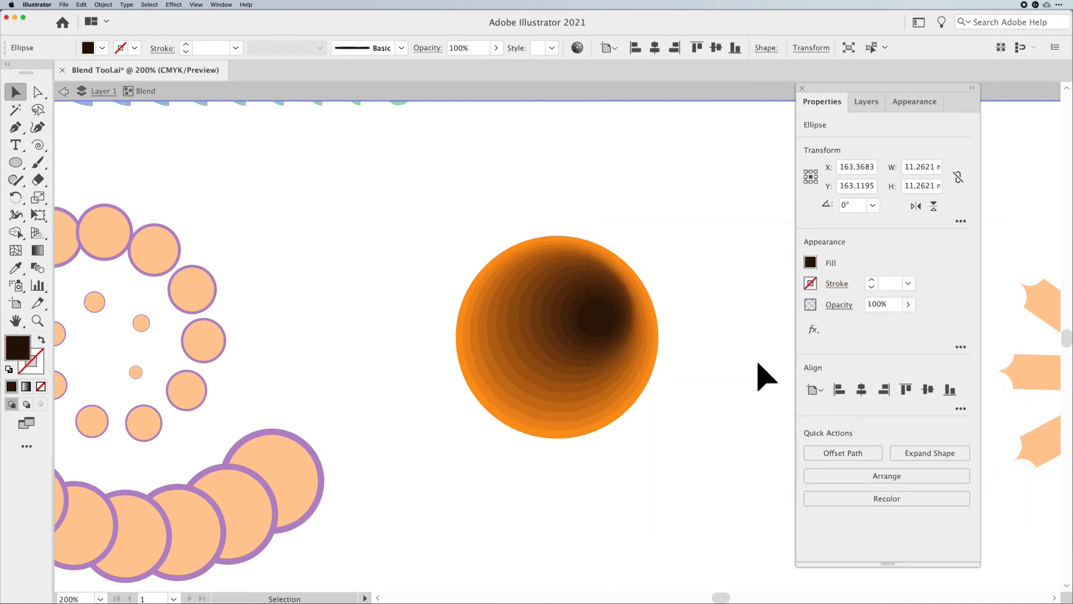
Scale the small circle down to about 8.2 mm across and exit the blend
click(616, 320)
mouse_move(617, 337)
mouse_down()
mouse_move(608, 326)
mouse_move(620, 328)
mouse_move(594, 337)
mouse_move(616, 317)
mouse_move(617, 334)
mouse_up()
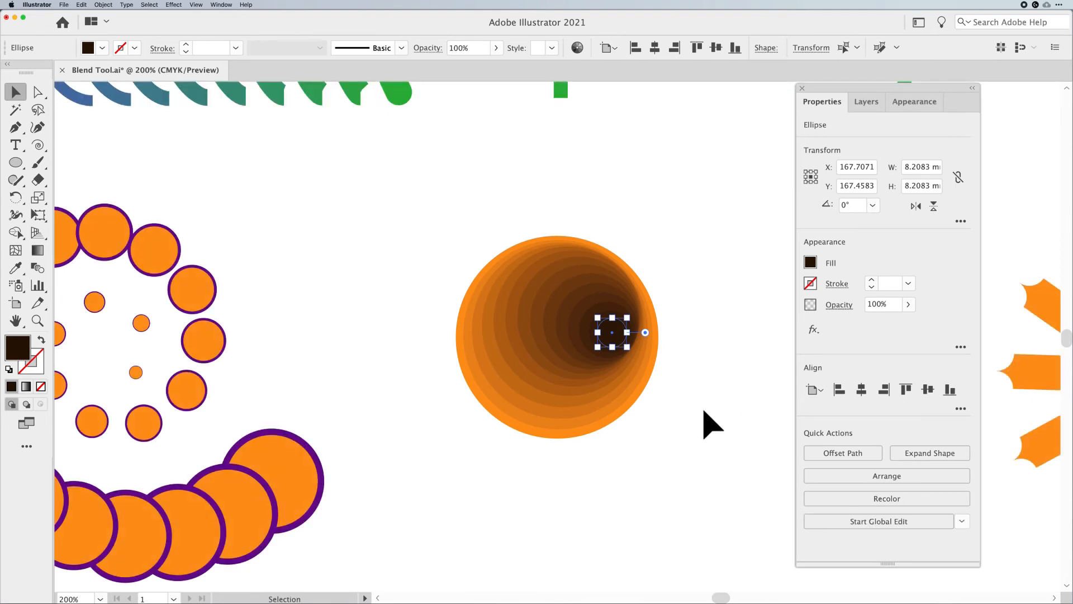
click(727, 430)
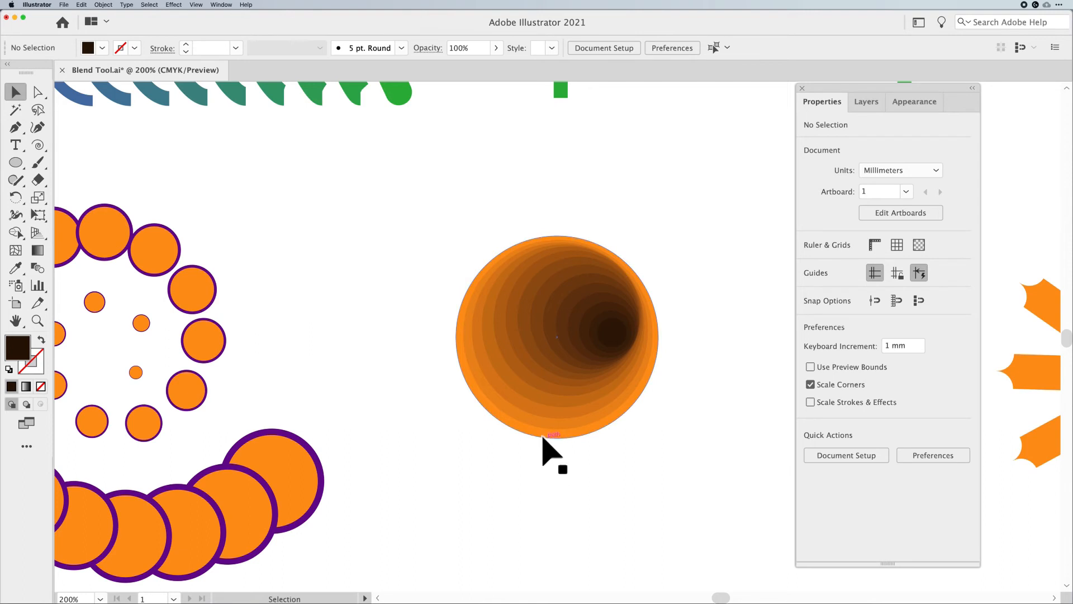
Set the circle blend's spacing to Smooth Color in Blend Options
click(614, 330)
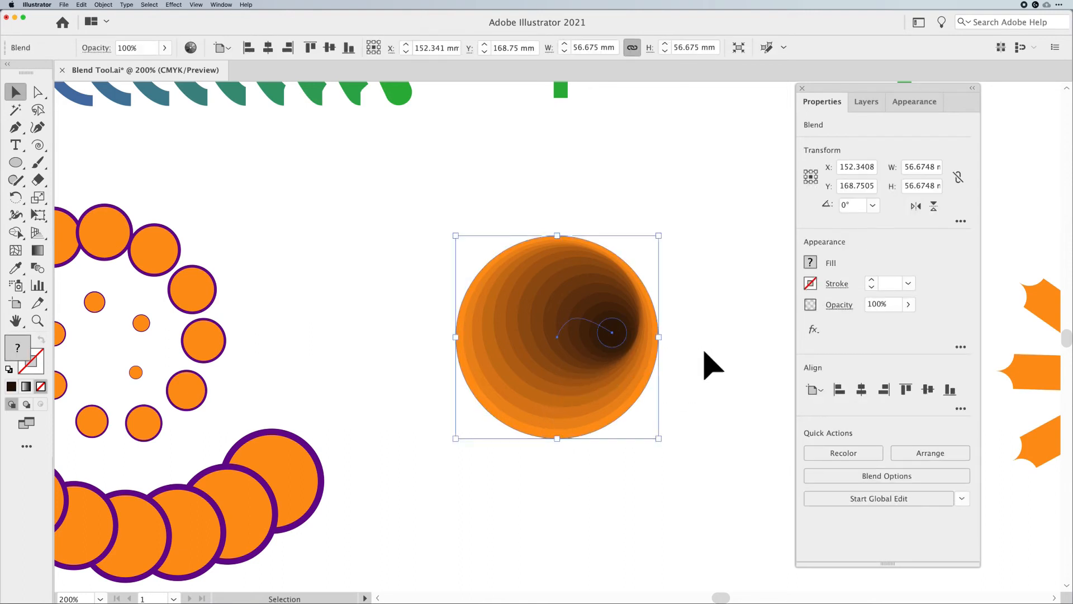
double_click(42, 267)
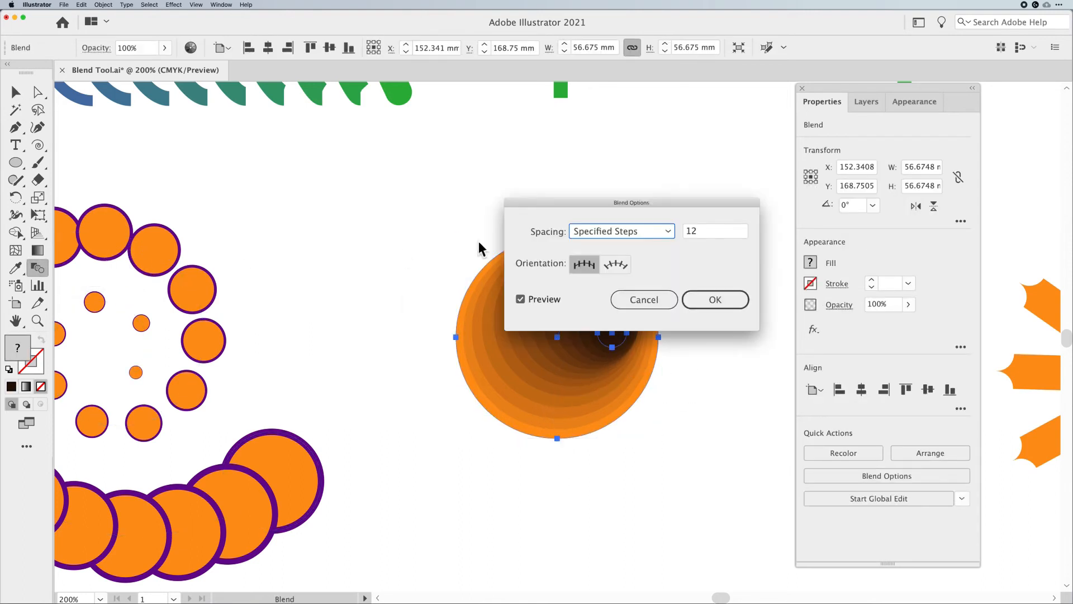
click(602, 236)
click(613, 244)
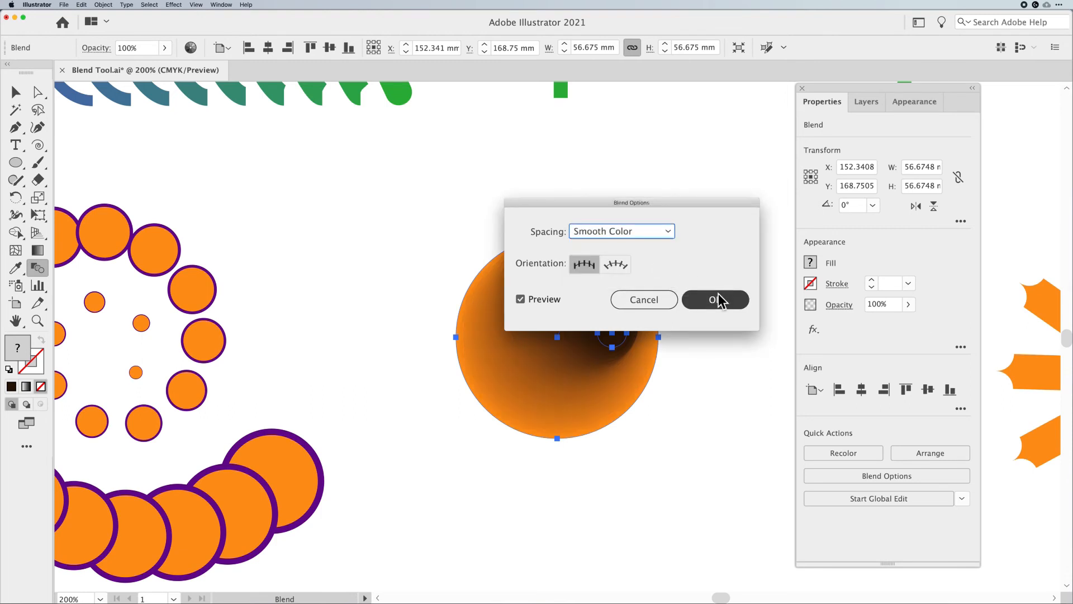
click(715, 299)
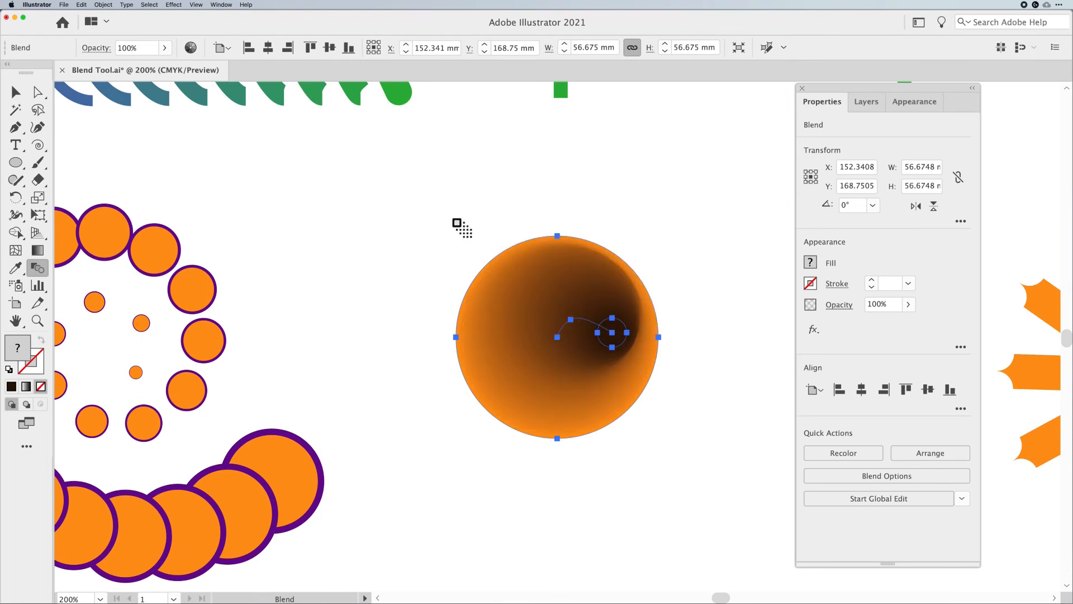
key(v)
click(401, 237)
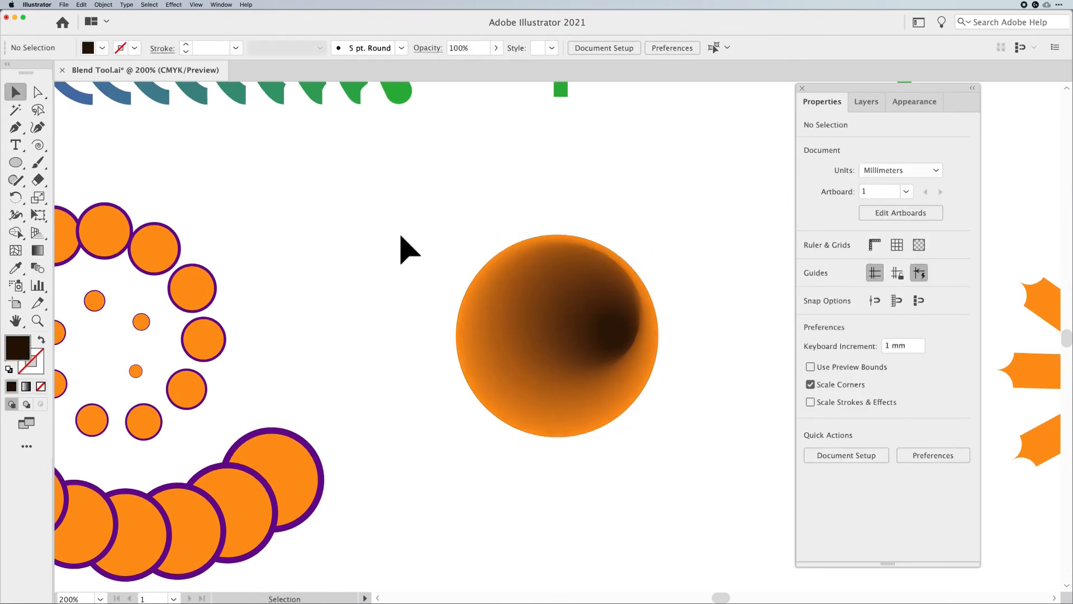
click(637, 336)
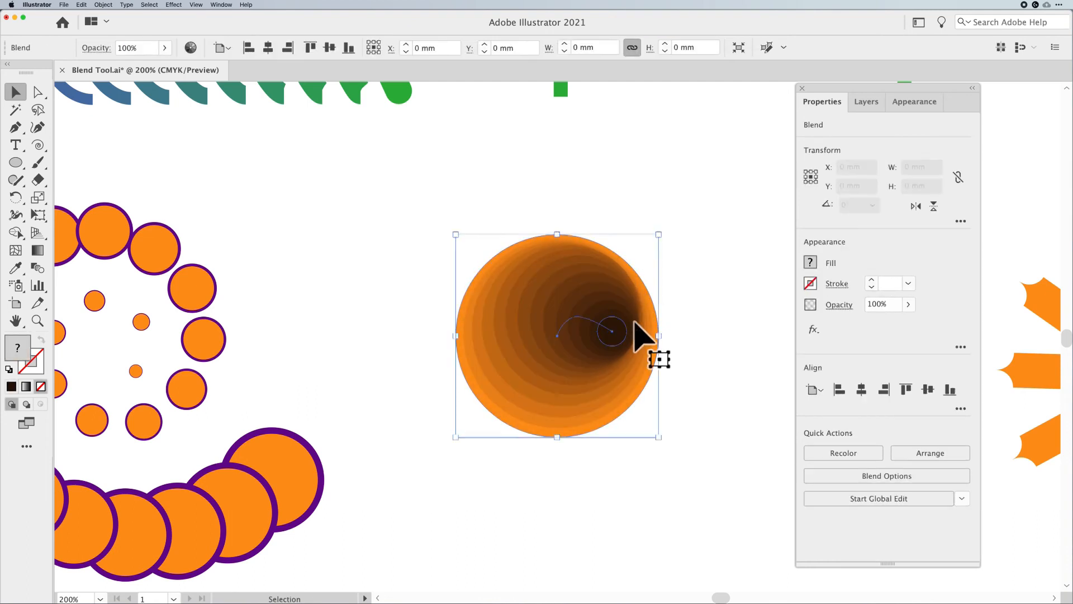
click(705, 342)
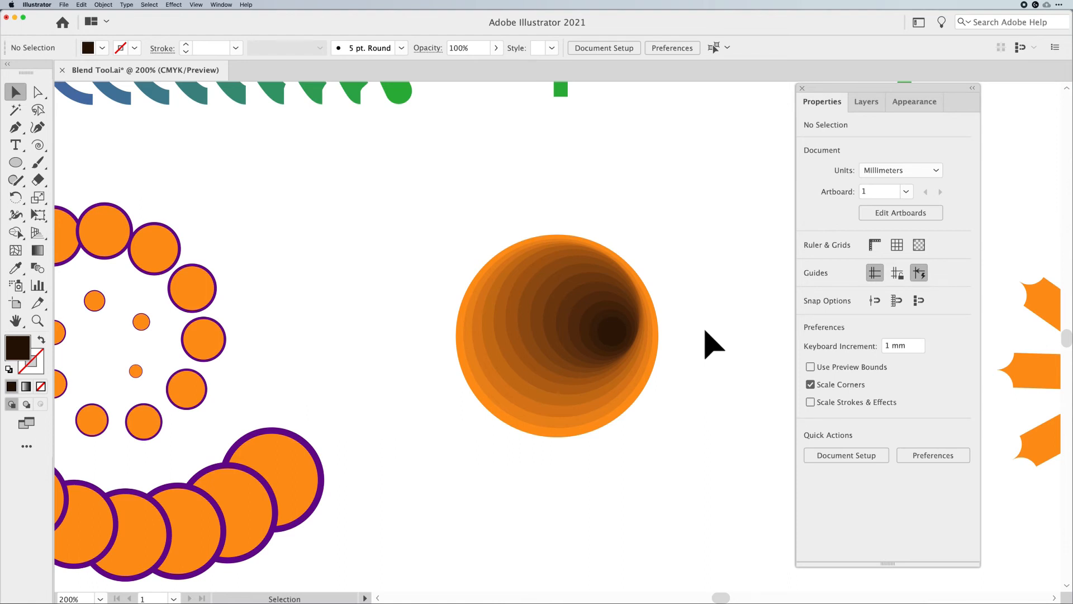
key(super+minus)
drag(575, 347, 553, 354)
click(701, 384)
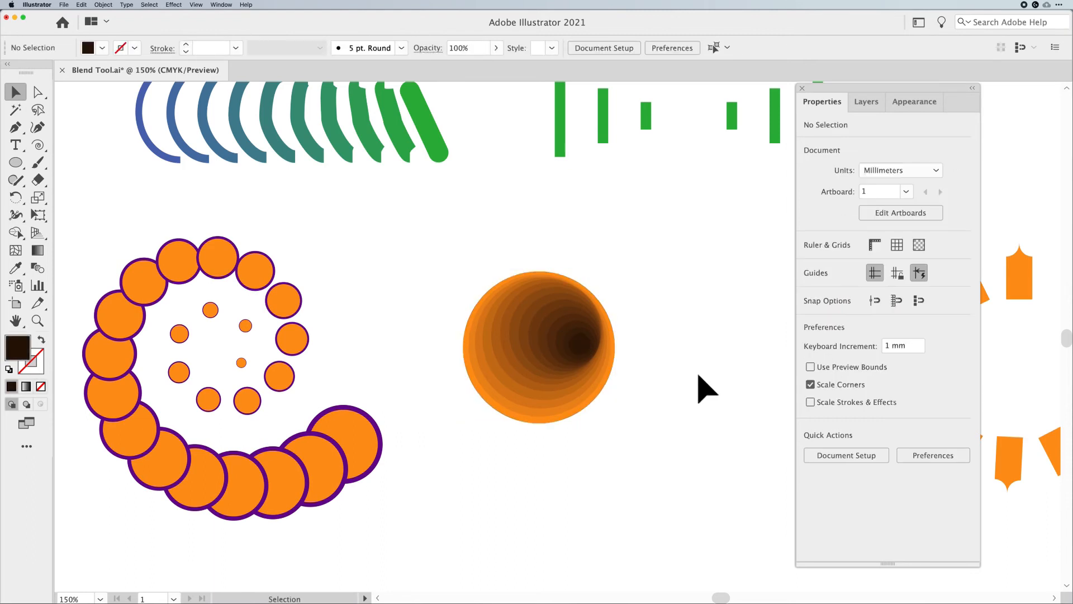
key(super+minus)
drag(699, 383, 523, 380)
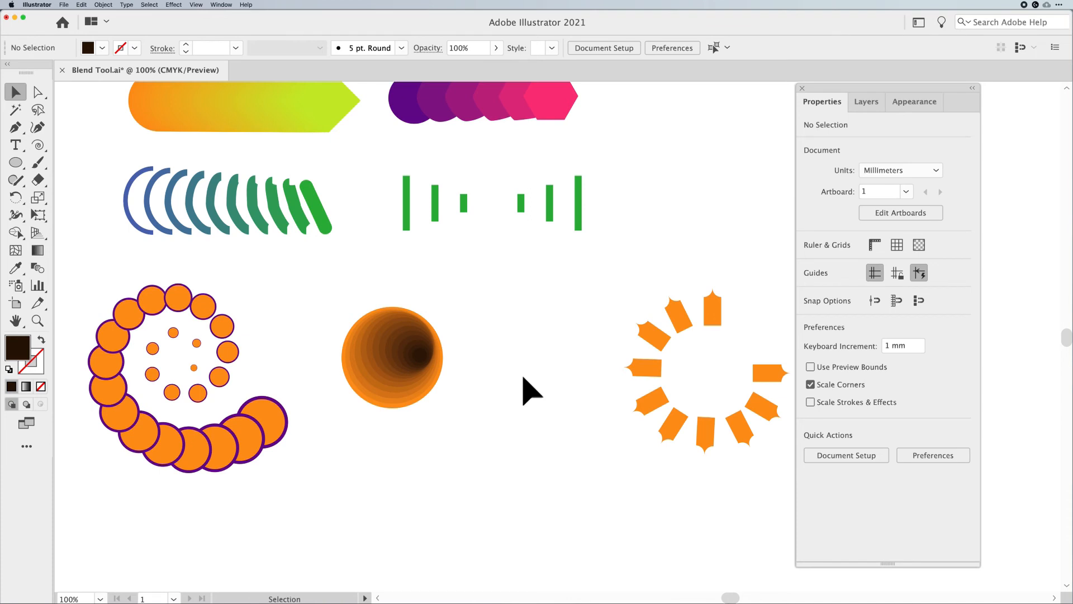
Draw a circle about 40 mm wide to the right of the circle blend and fill it green
click(16, 162)
drag(520, 342, 555, 377)
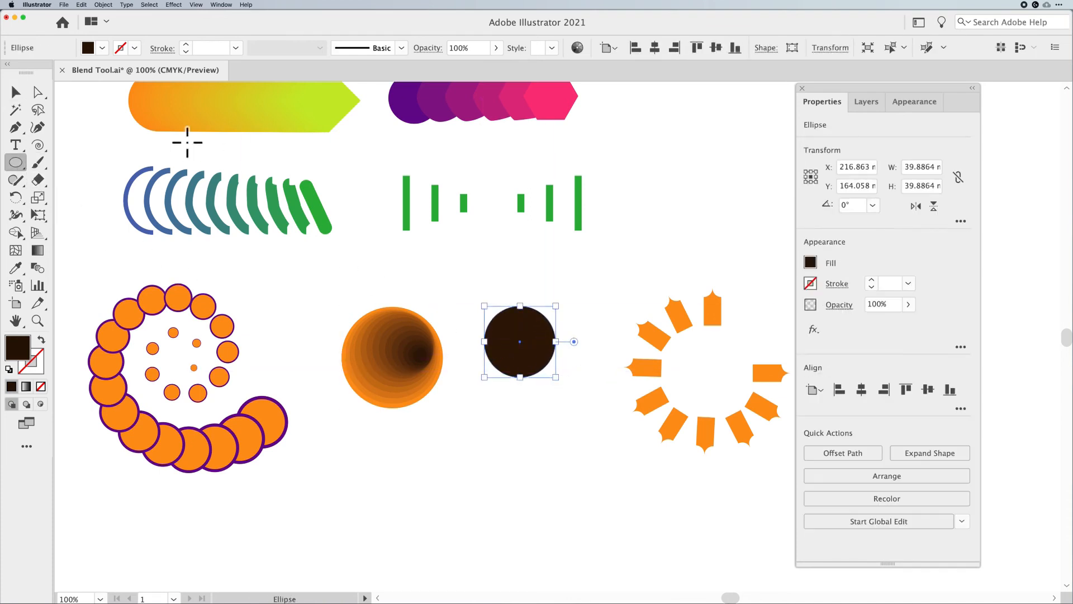
click(103, 47)
click(97, 119)
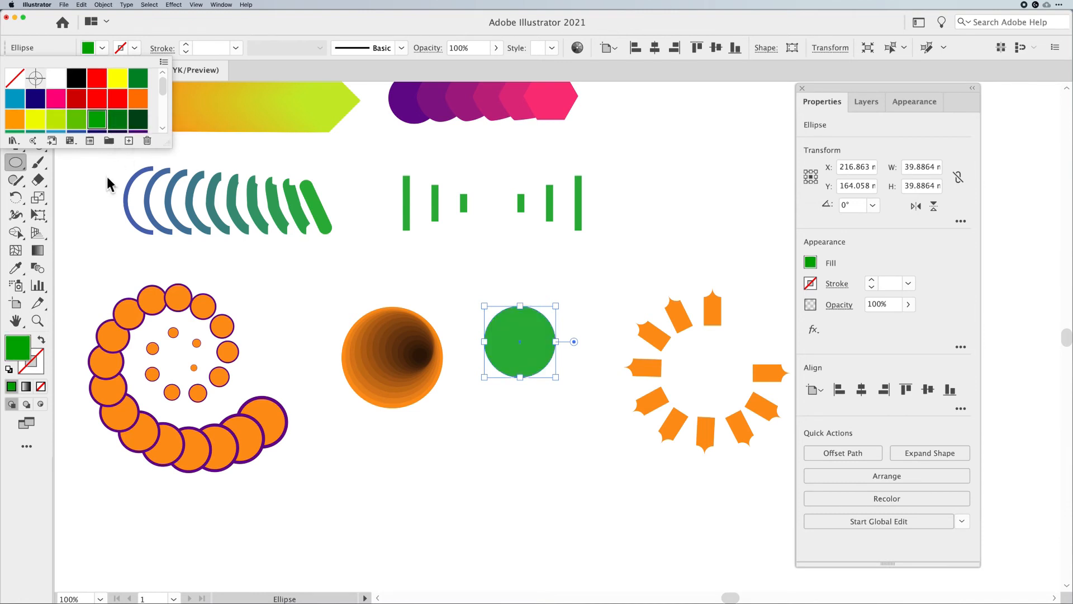
click(85, 181)
Duplicate the green circle slightly to the right and intersect the two overlapping circles into a leaf shape
click(15, 92)
drag(529, 348, 561, 348)
drag(577, 412, 472, 315)
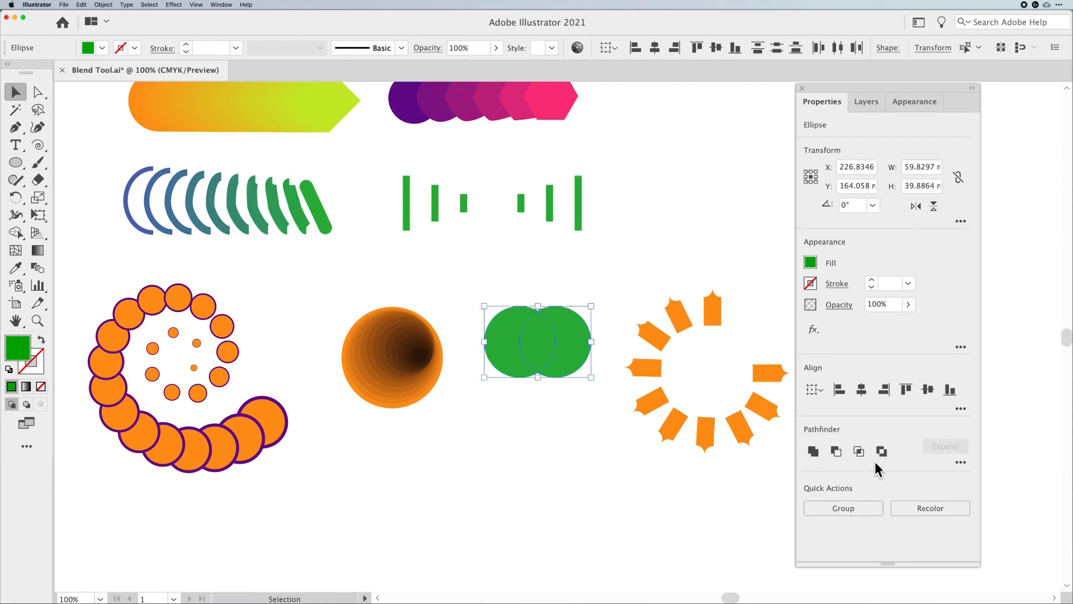
click(859, 451)
Duplicate the leaf below itself and scale the copy down to about 17 × 29 mm
click(483, 453)
click(538, 352)
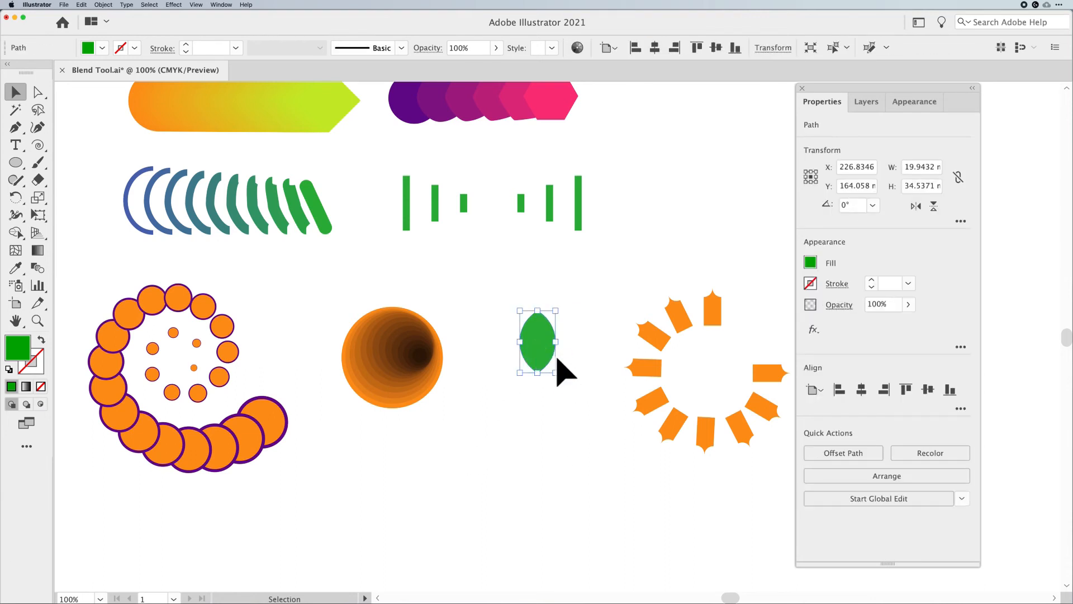
drag(557, 375, 559, 492)
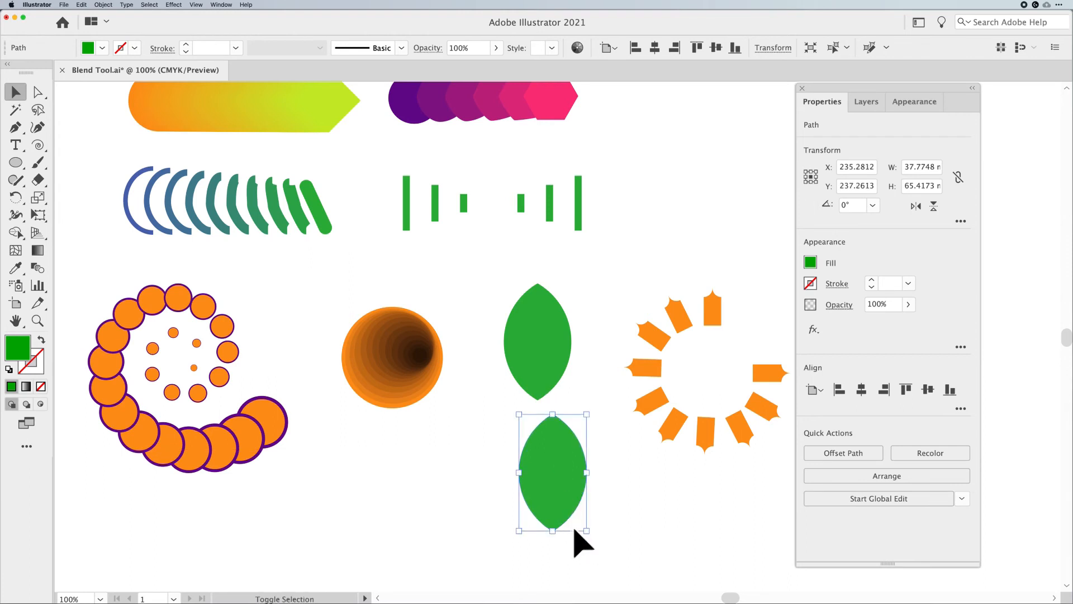
drag(586, 532, 559, 474)
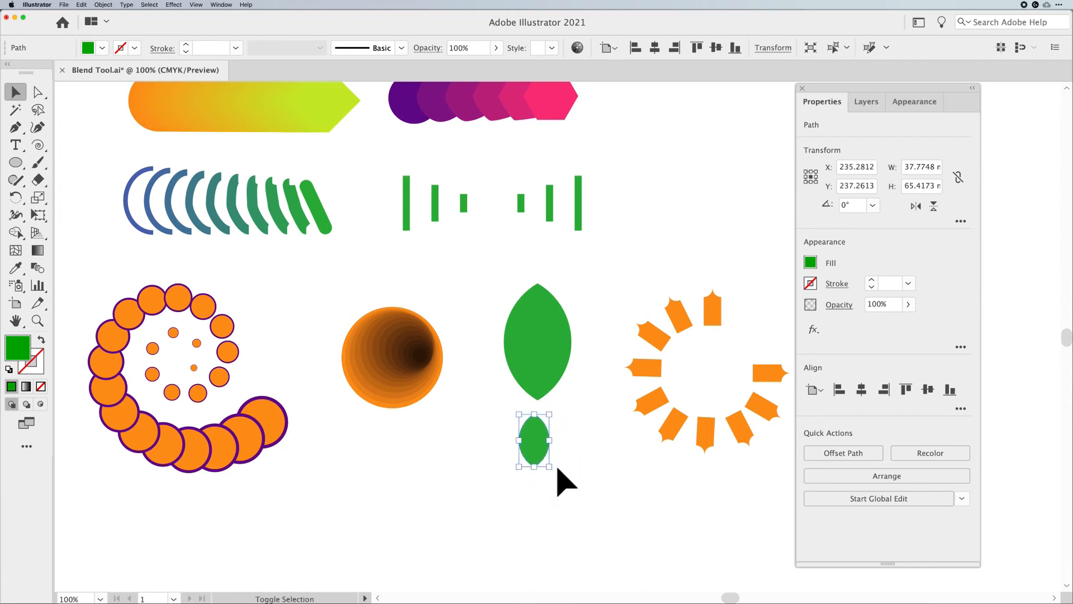
Fill the small leaf dark green, place it inside the large leaf, and select both leaves
click(102, 48)
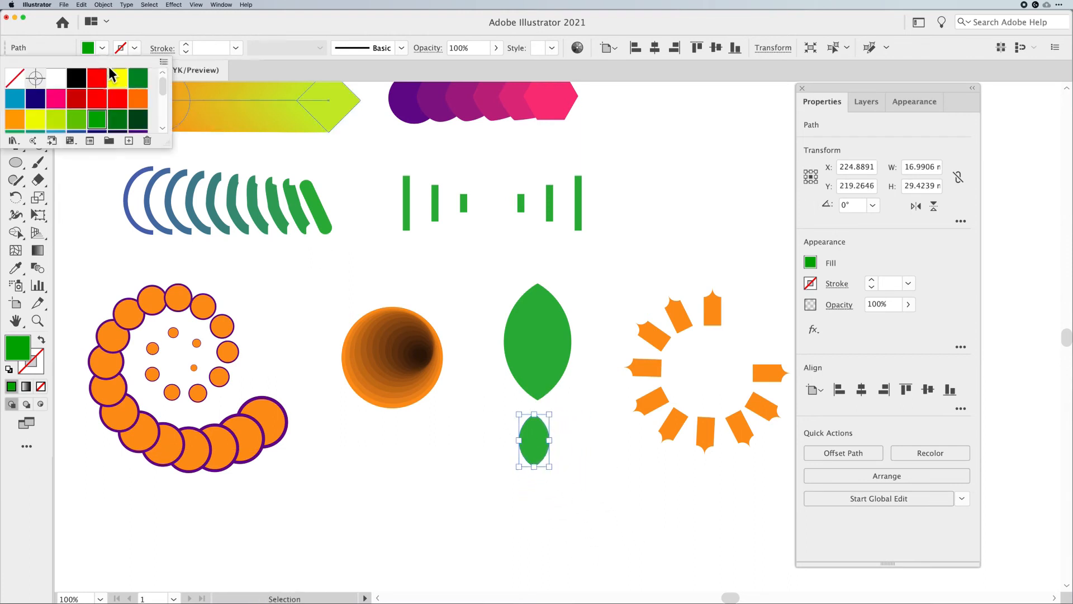
click(138, 119)
drag(538, 447, 481, 374)
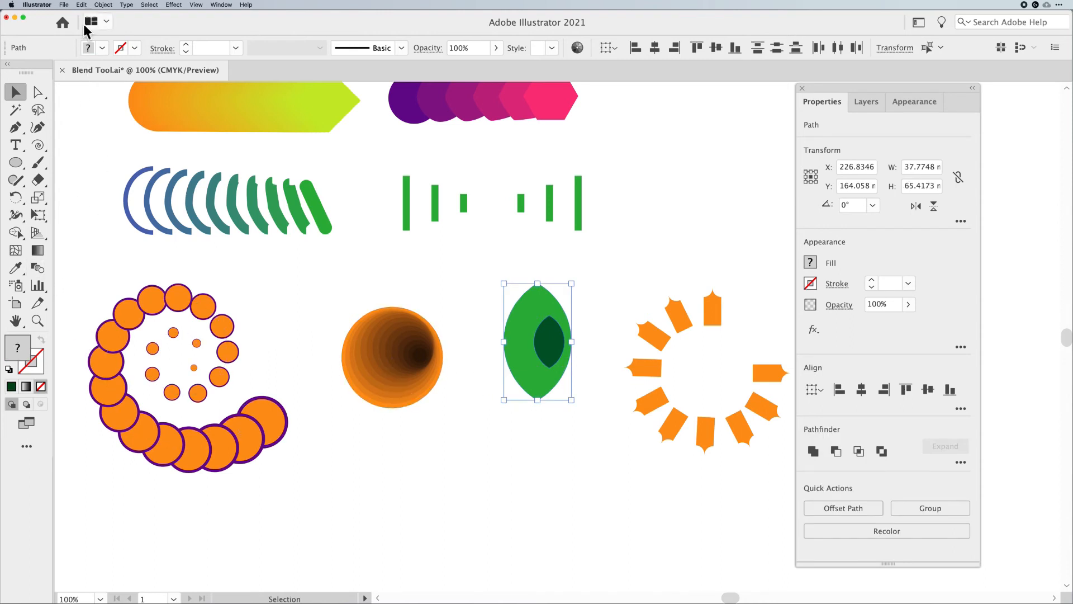
Keep Blend Options at 12 specified steps and make a blend between the two leaves
click(103, 4)
mouse_move(116, 216)
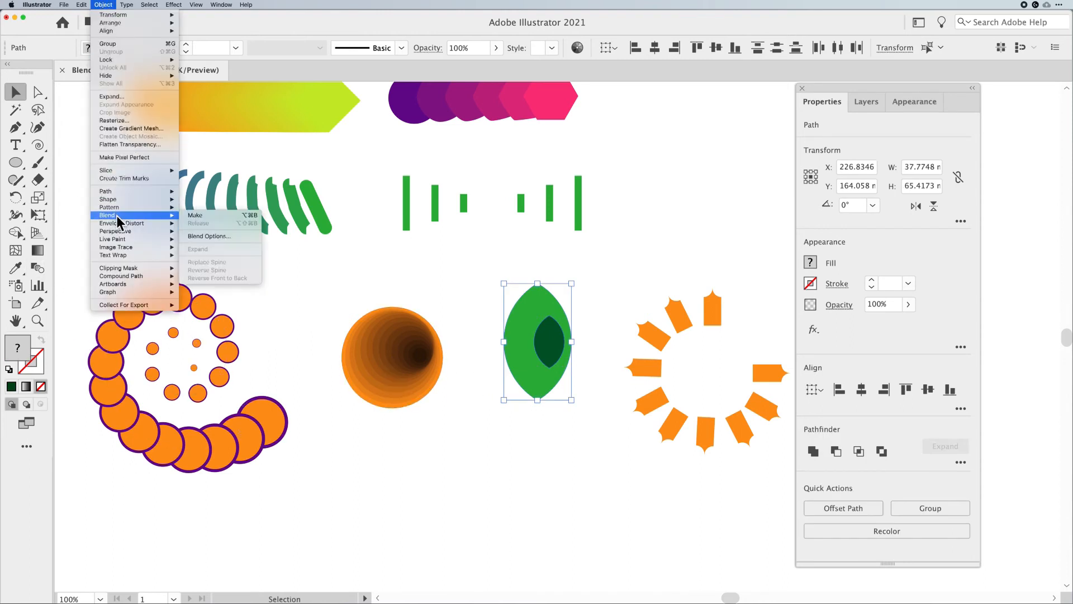
click(216, 238)
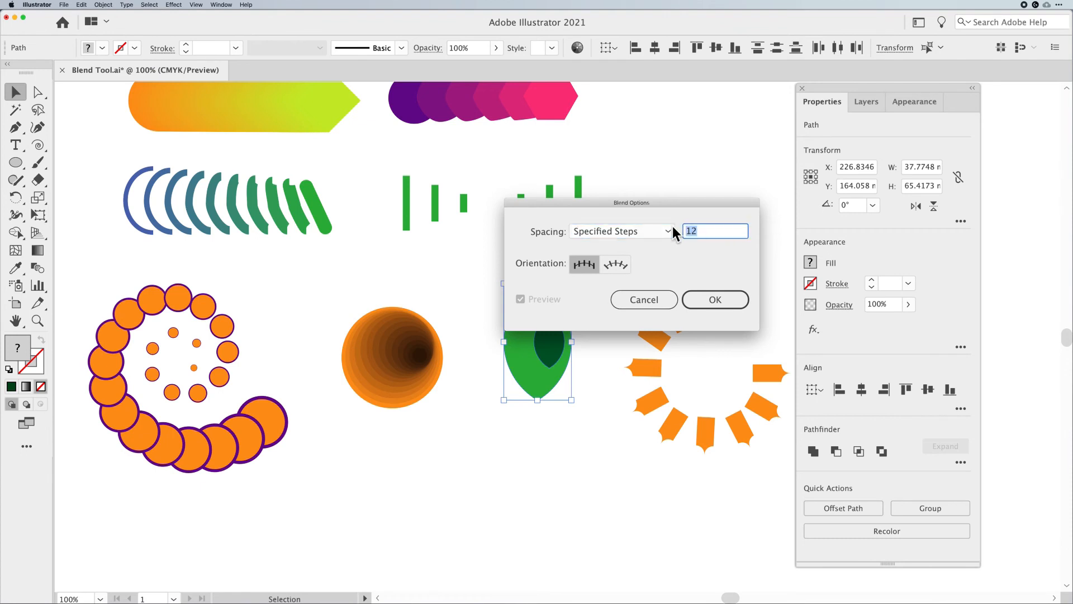
key(Return)
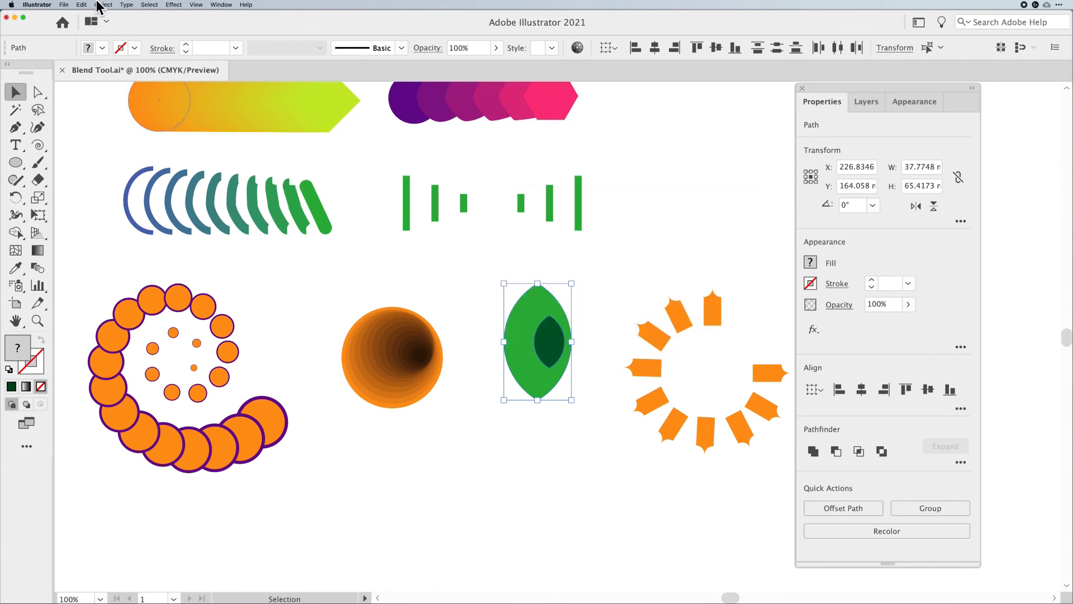
key(alt+super+b)
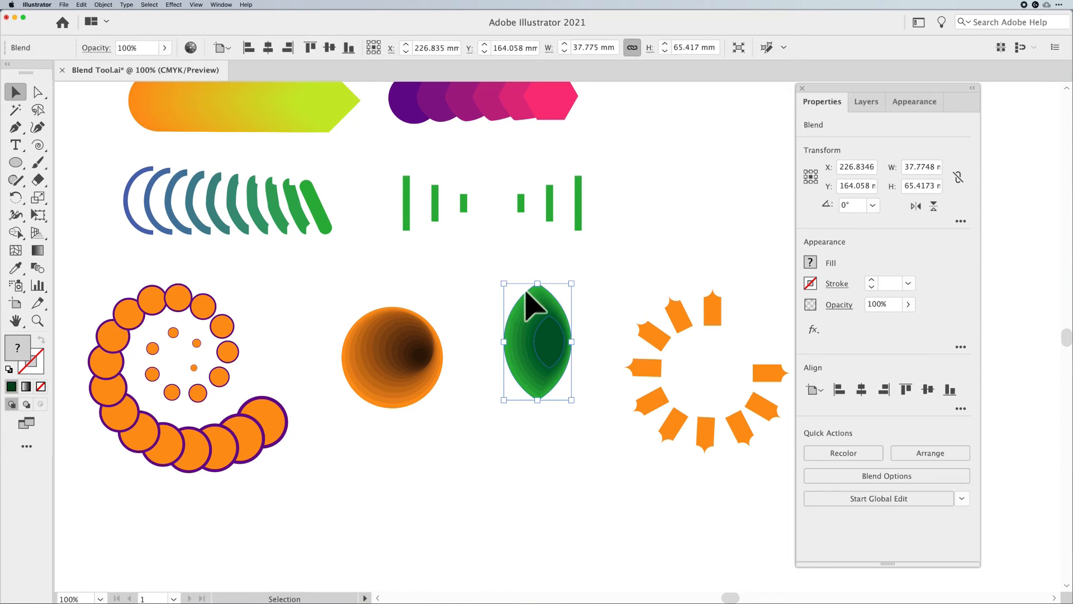
click(638, 275)
click(564, 356)
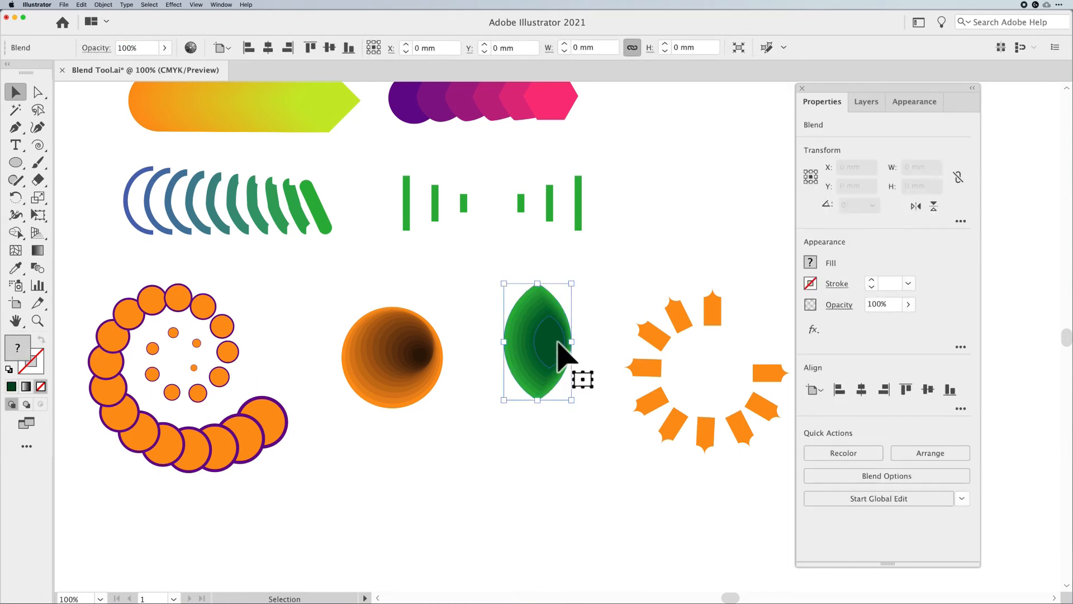
Enter the leaf blend in isolation mode, nudge the small inner leaf slightly left, and exit isolation
double_click(563, 357)
mouse_move(556, 340)
mouse_down()
mouse_move(547, 350)
mouse_move(557, 348)
mouse_move(549, 328)
mouse_move(532, 339)
mouse_move(549, 326)
mouse_move(555, 344)
mouse_up()
click(618, 371)
click(546, 339)
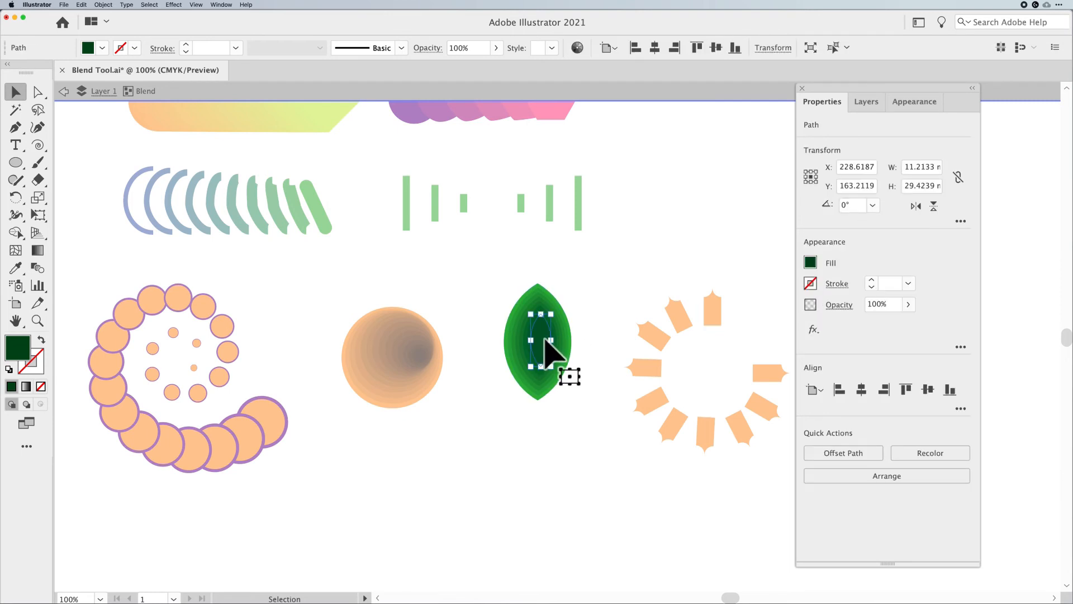
drag(545, 340, 540, 339)
click(607, 351)
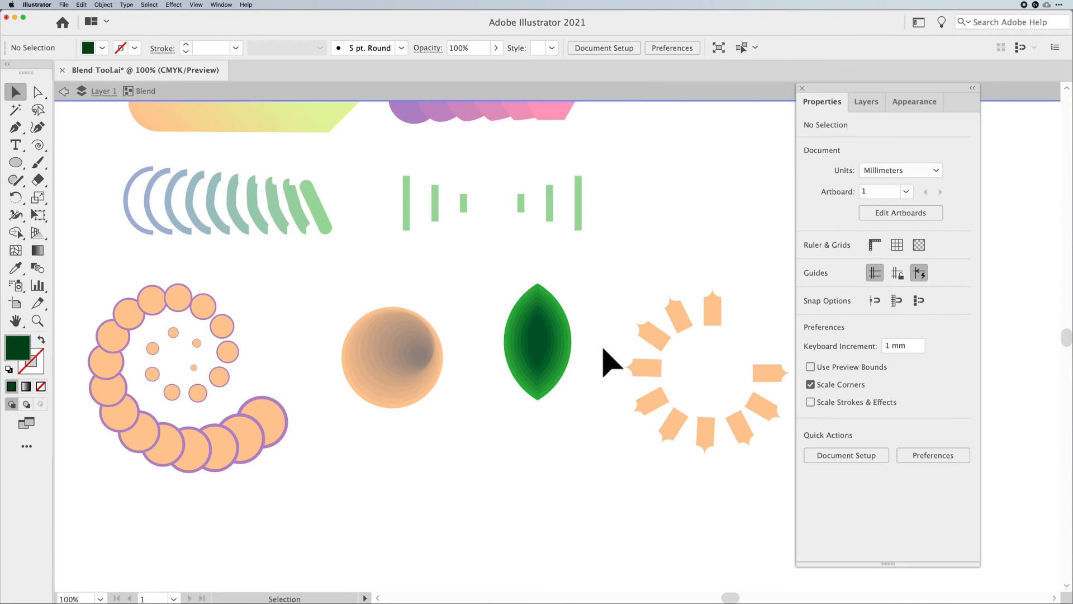
click(547, 351)
click(620, 412)
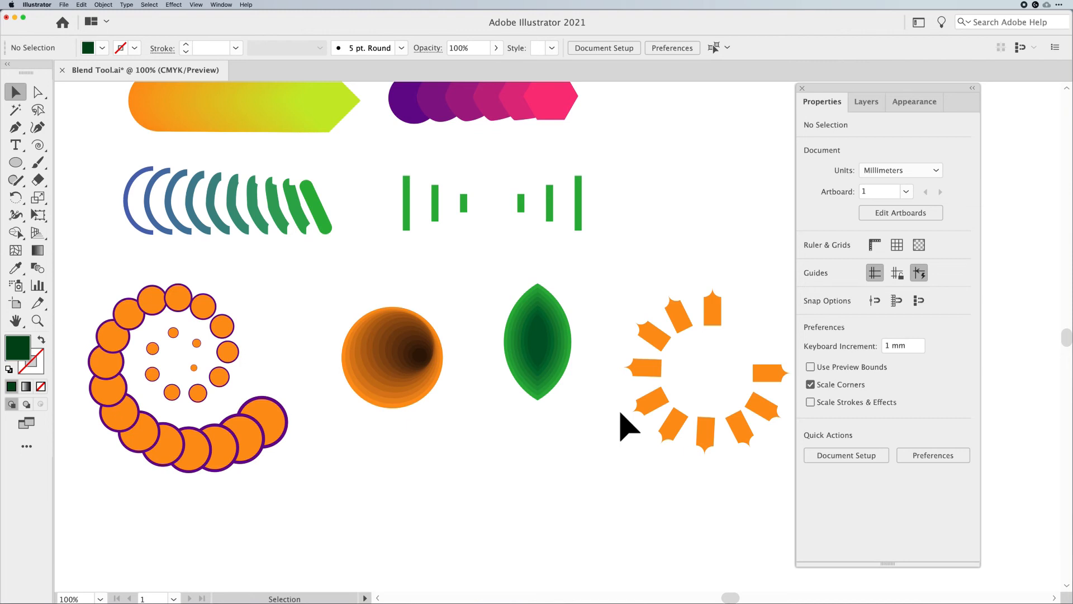
Draw a vertical line about 75 mm tall below the orange spiral blend
key(space)
drag(546, 457, 552, 263)
drag(40, 145, 84, 144)
drag(221, 339, 219, 471)
Give the line a 30 pt purple stroke with round caps
click(198, 48)
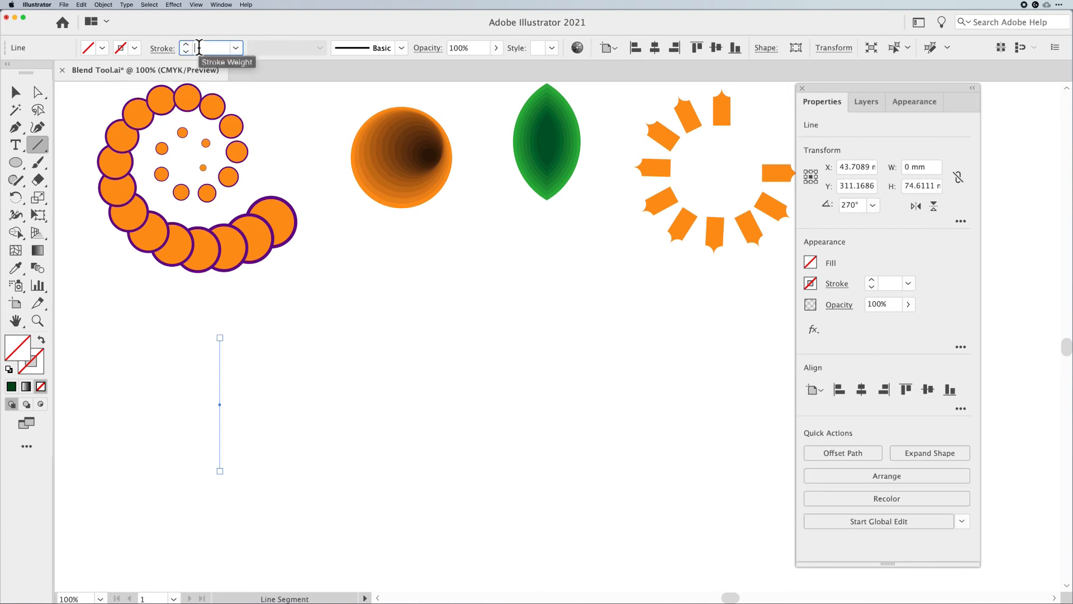
key(Return)
click(161, 48)
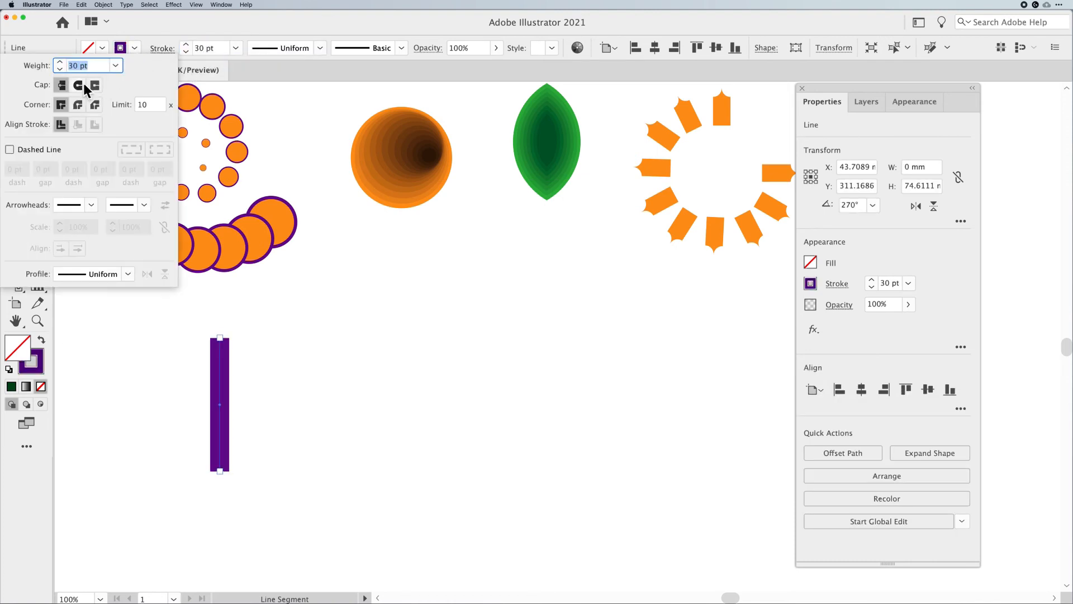
click(77, 85)
click(357, 259)
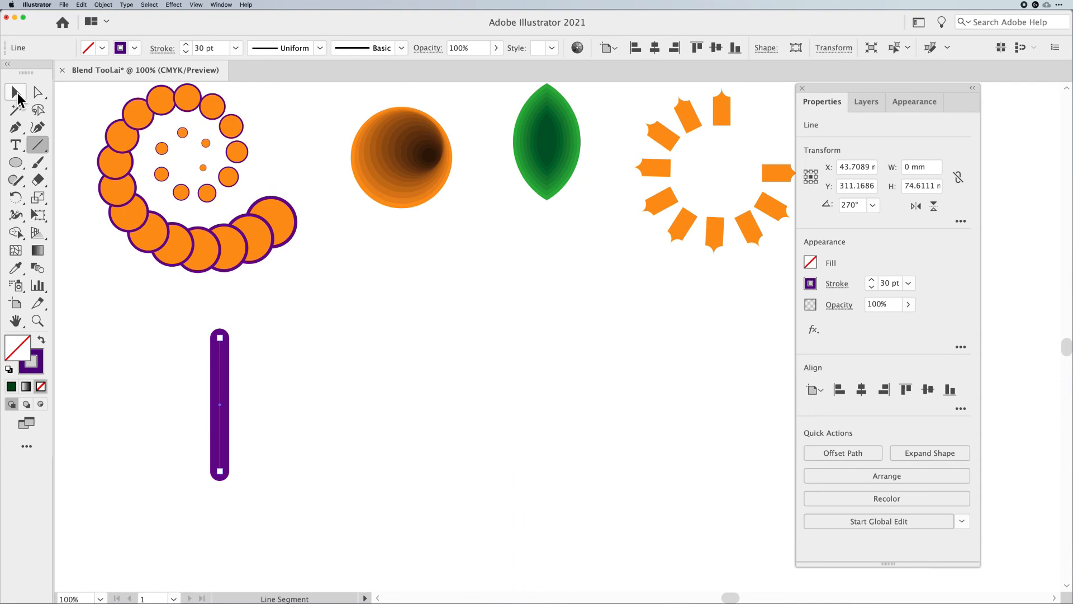
Duplicate the line to the right and set the copy's stroke weight to 5 pt
click(15, 92)
drag(223, 392, 646, 398)
click(219, 47)
text(5)
key(Return)
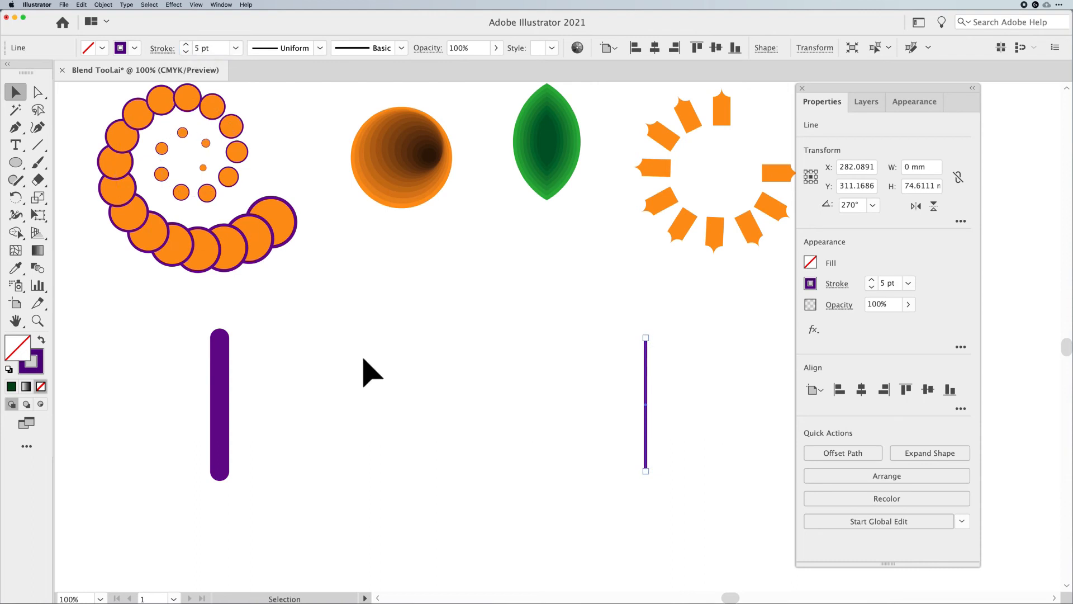
Select both lines and blend them with Blend Options set to 12 specified steps
click(364, 360)
drag(154, 383, 672, 425)
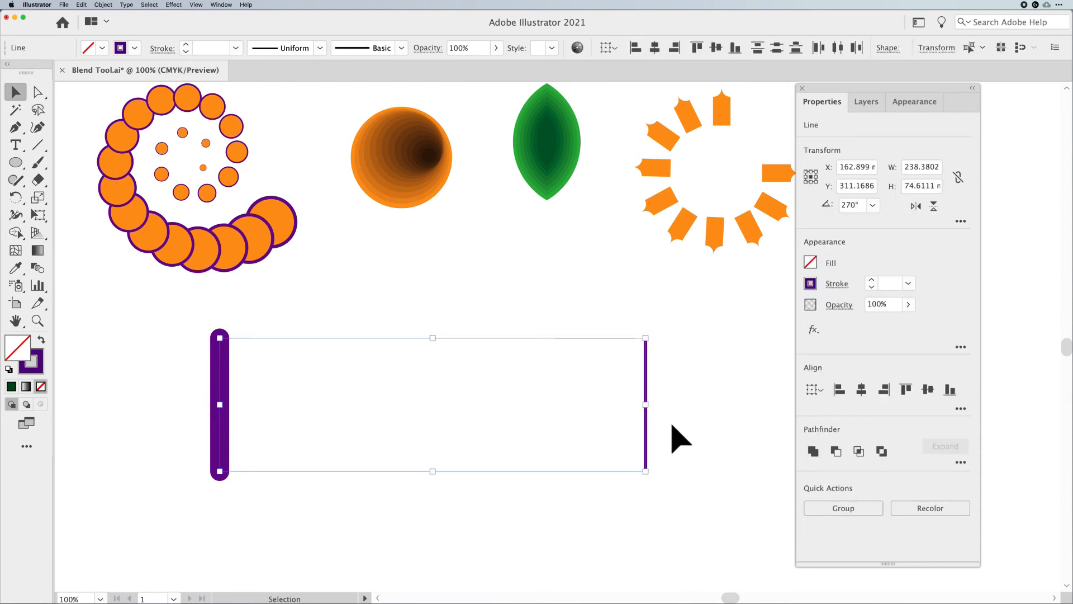
click(672, 425)
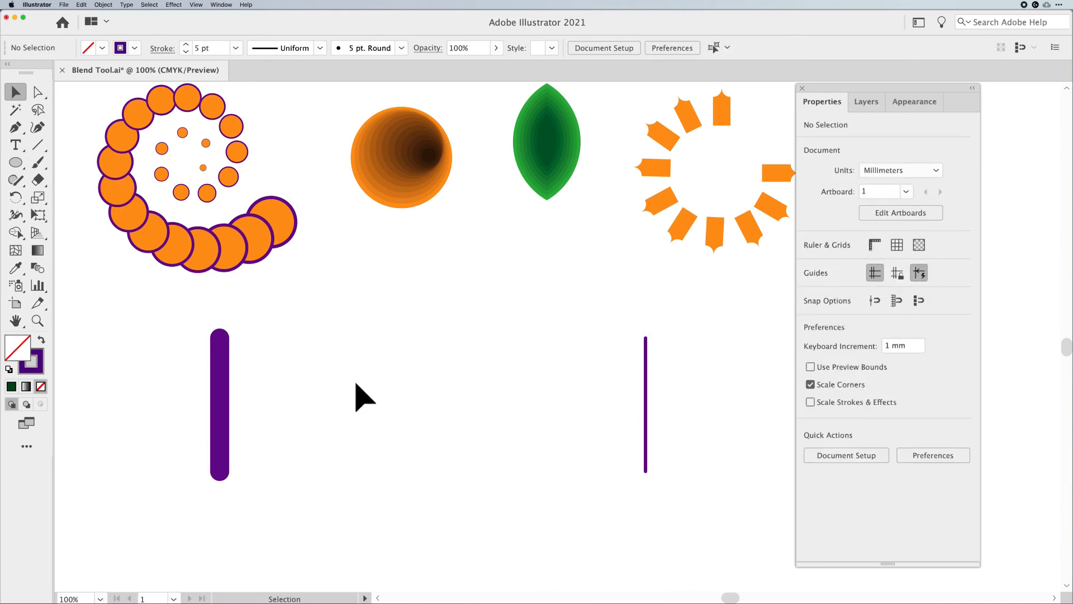
drag(152, 374, 705, 414)
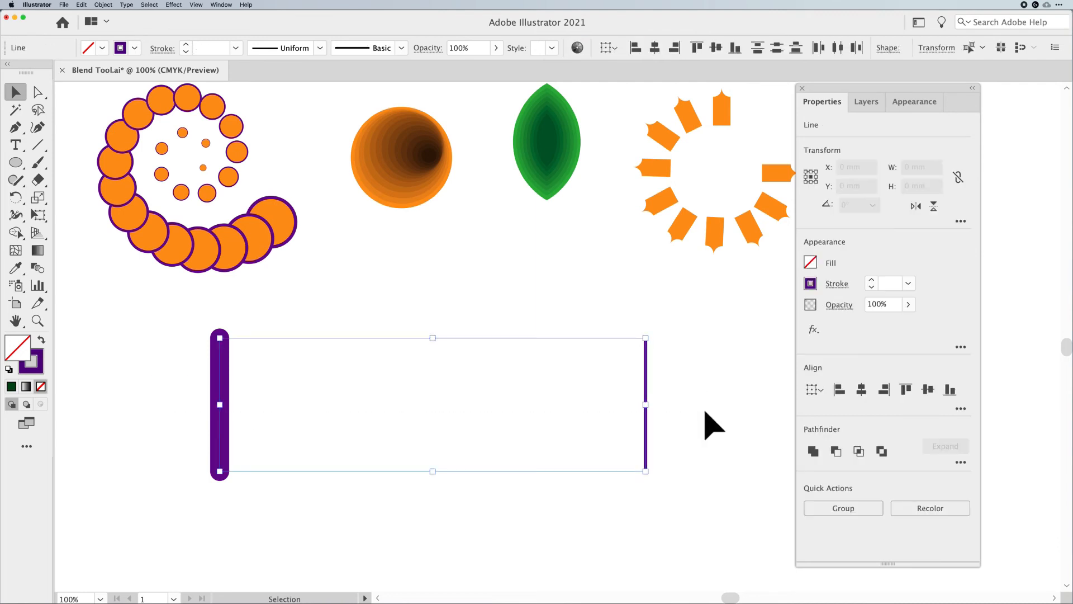
click(104, 4)
mouse_move(129, 216)
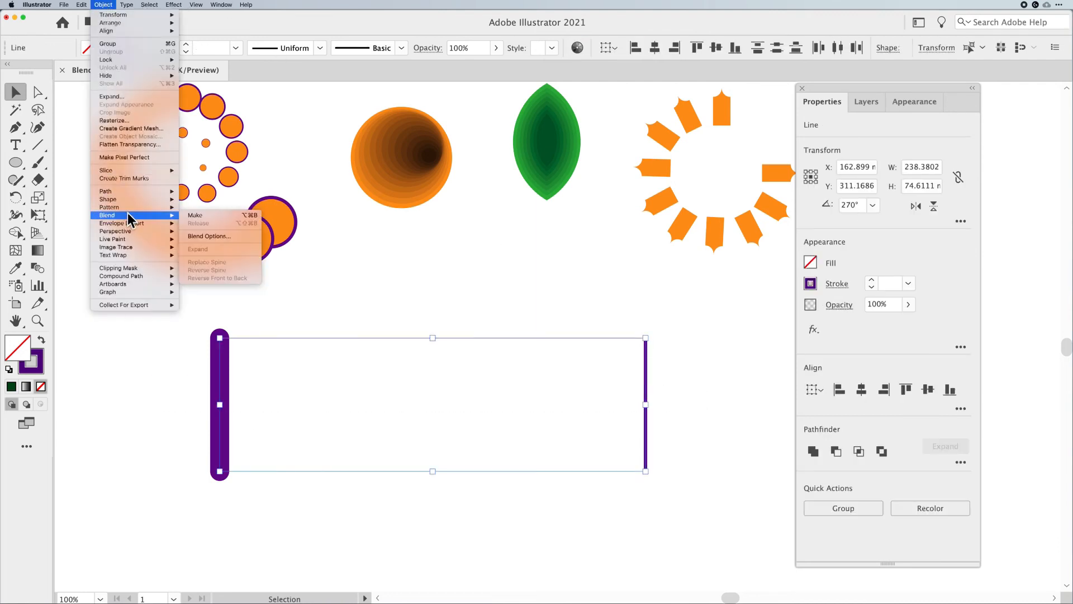
click(228, 238)
double_click(688, 231)
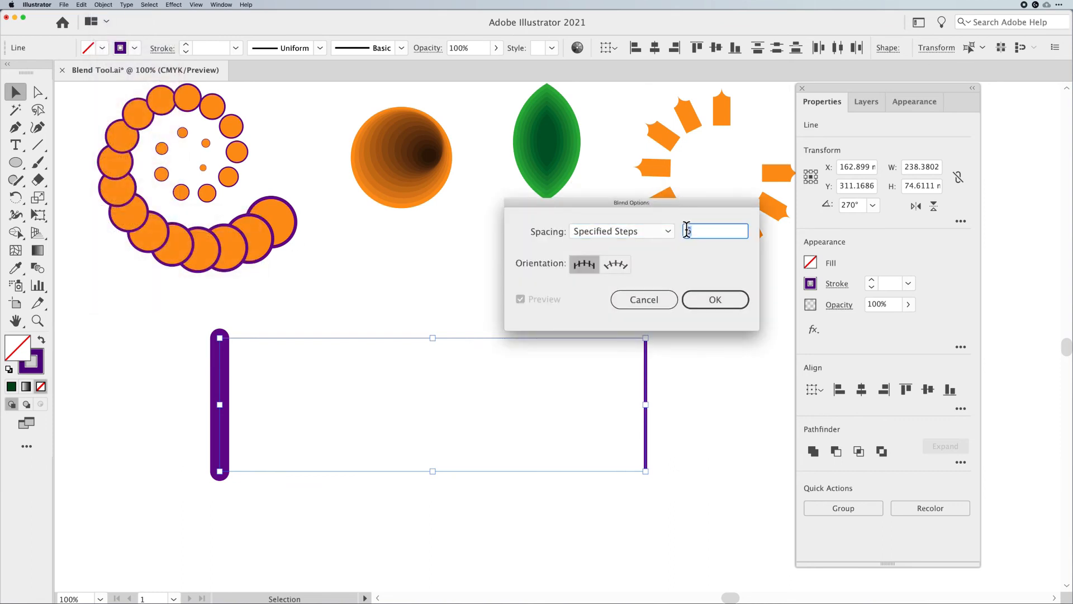
text(12)
key(Return)
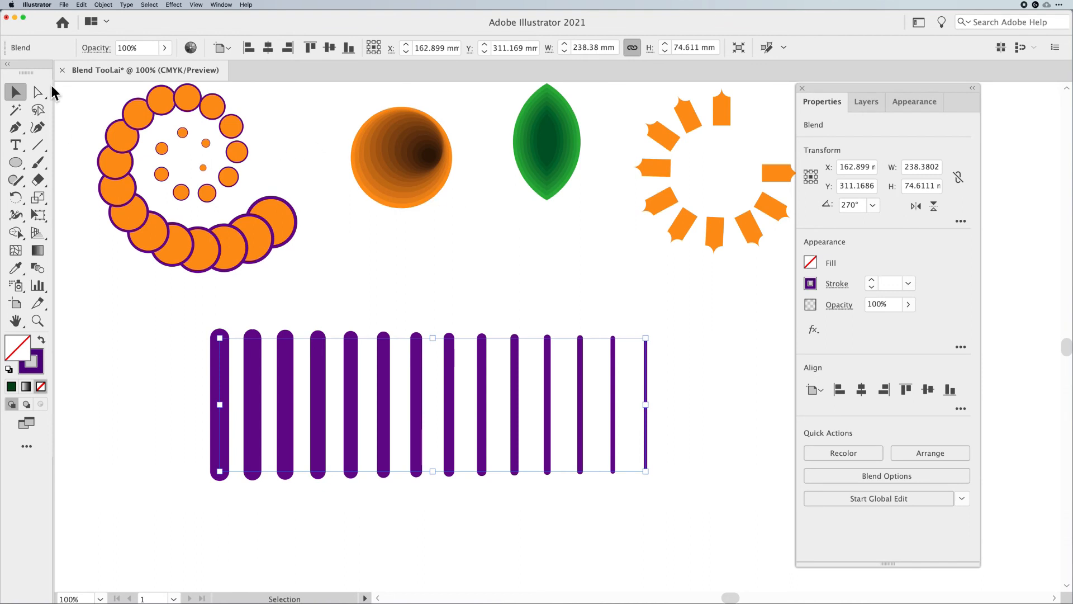
Draw a circle about 36 mm wide below the line blend and give it a purple fill with no stroke
click(497, 307)
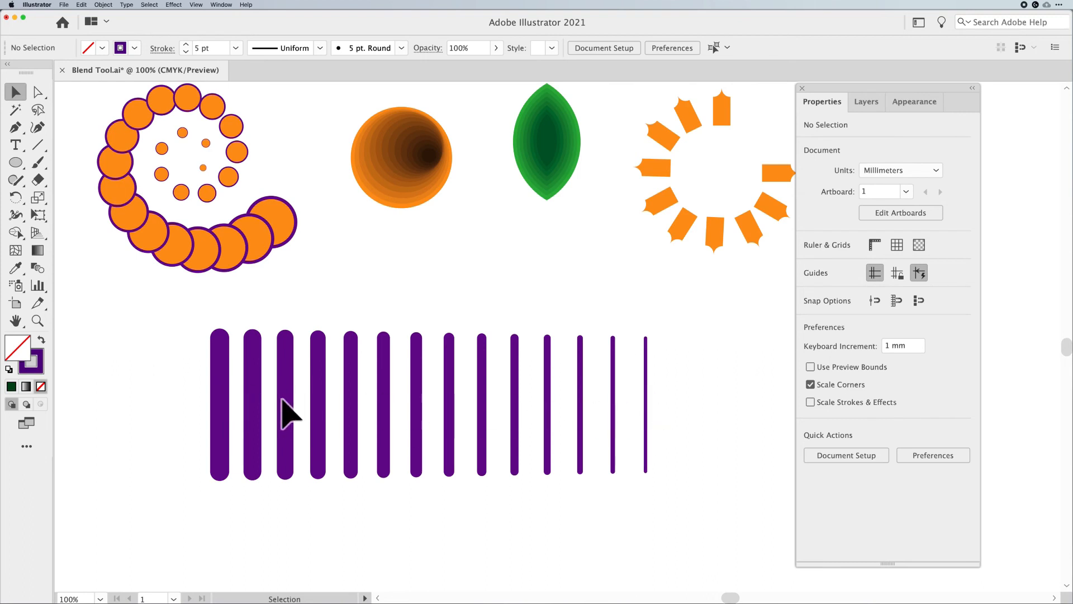
drag(186, 399, 736, 431)
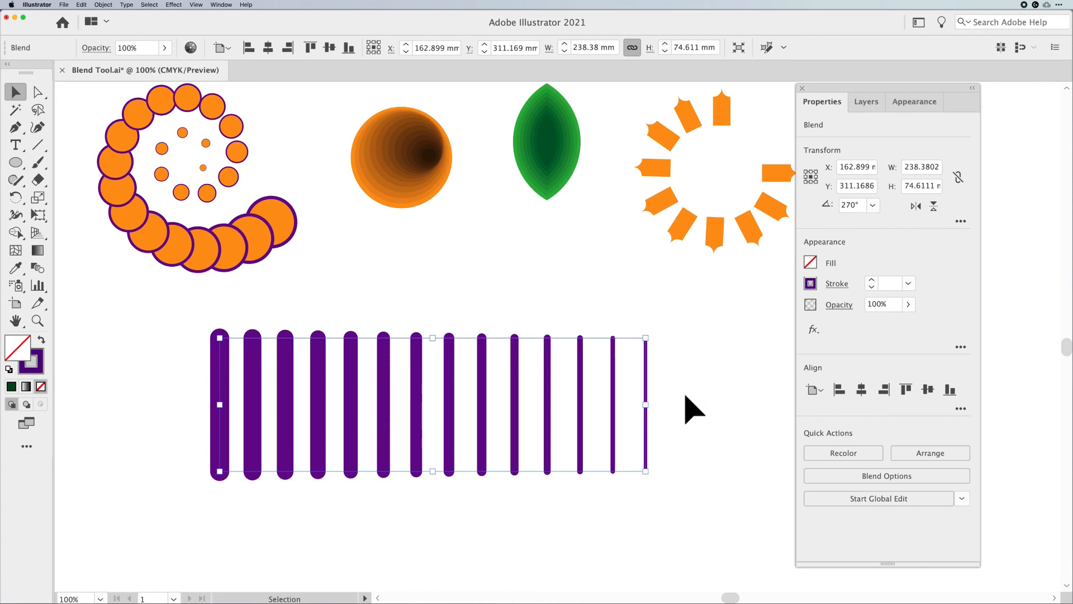
drag(652, 419, 671, 328)
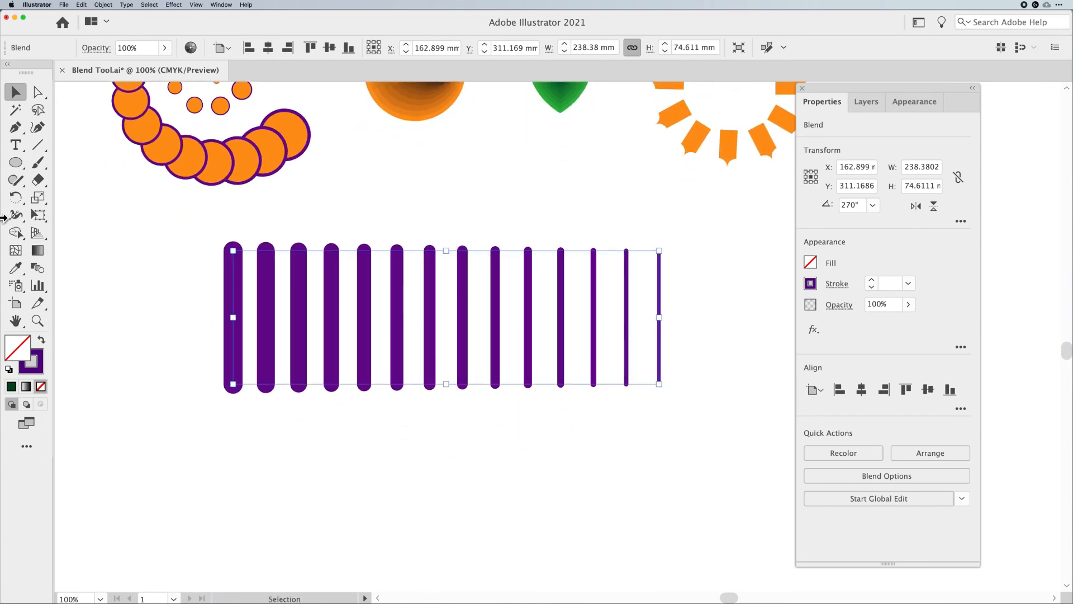
click(15, 162)
drag(231, 477, 263, 508)
key(shift+x)
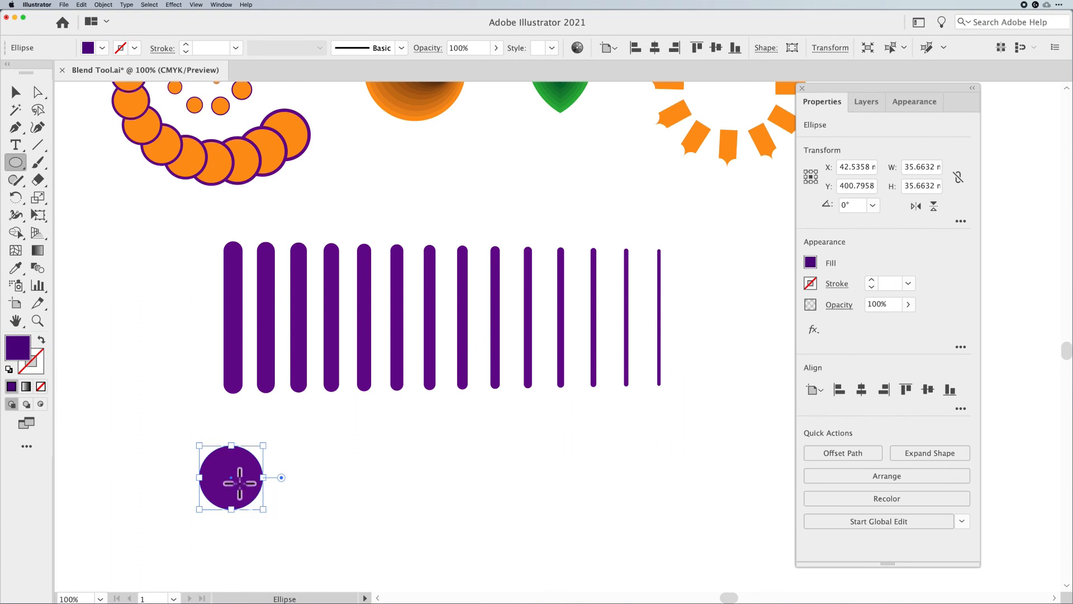
Duplicate the circle to the right and shrink the copy to about 10 mm
click(15, 92)
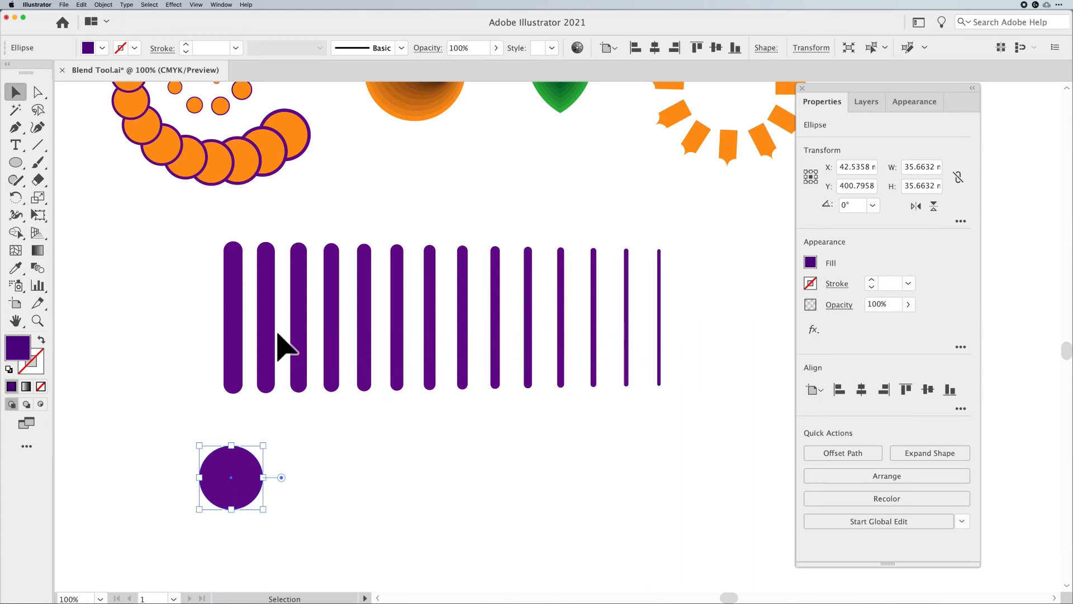
drag(246, 485, 674, 485)
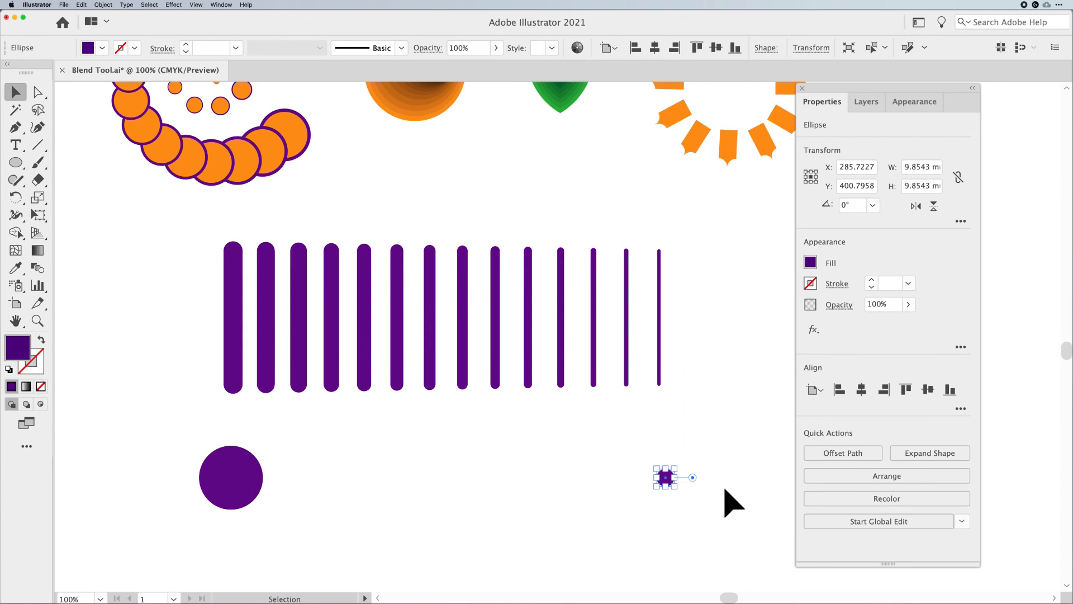
Blend the two circles and set the blend to 8 specified steps
drag(725, 444, 173, 515)
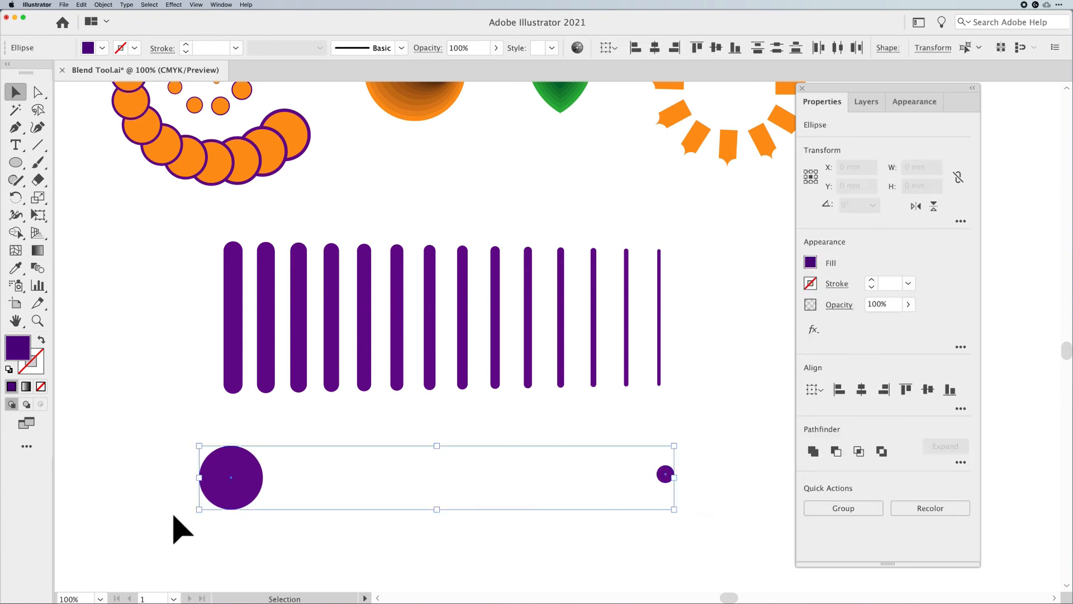
key(alt+super+b)
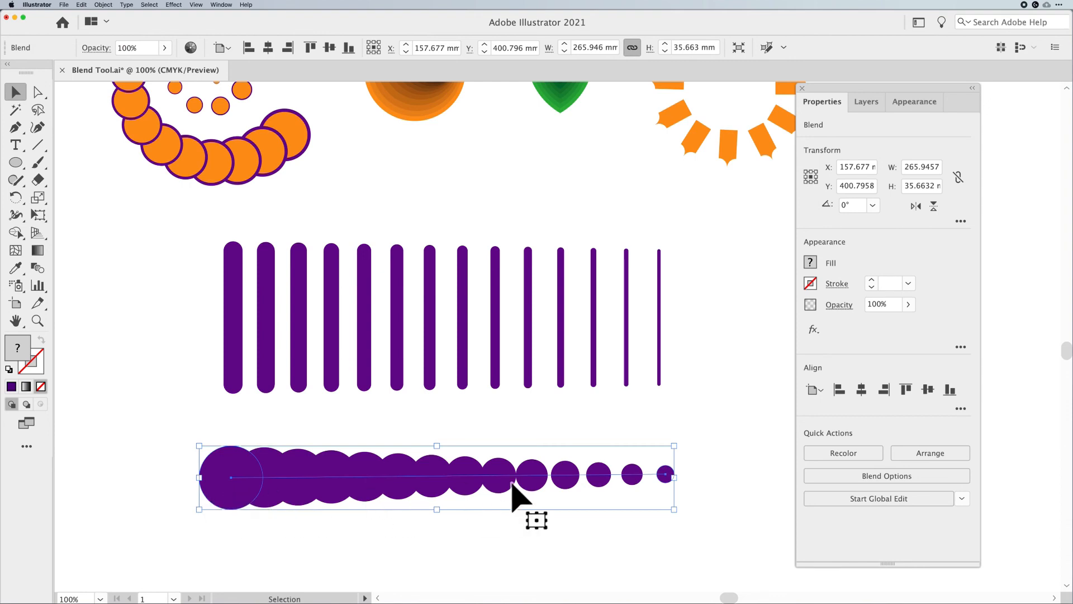
double_click(38, 267)
key(Tab)
text(8)
key(Return)
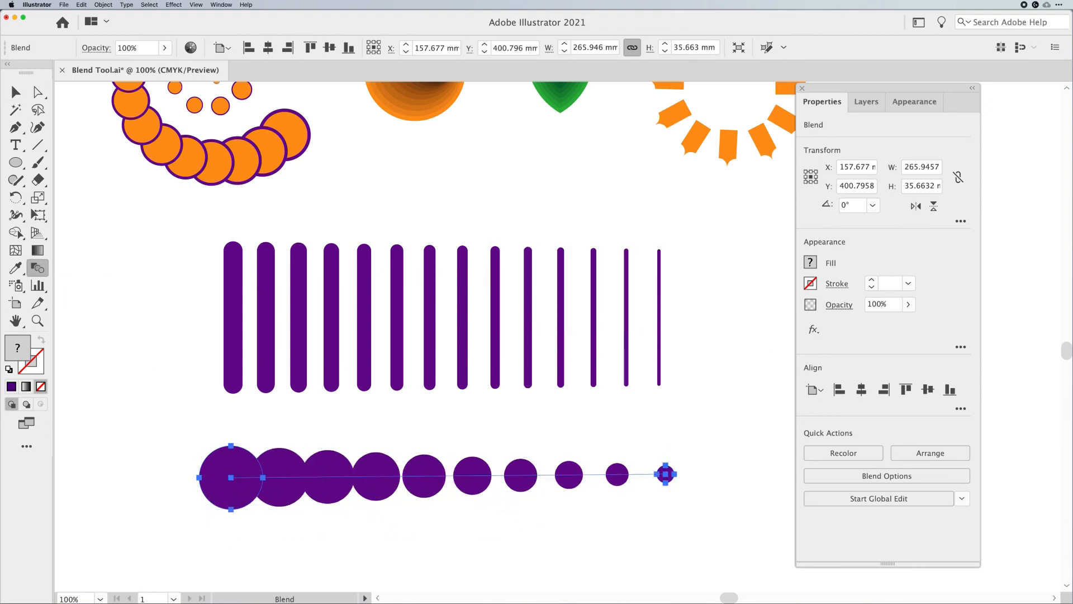
Nudge the circle blend slightly to the right
click(15, 92)
click(100, 402)
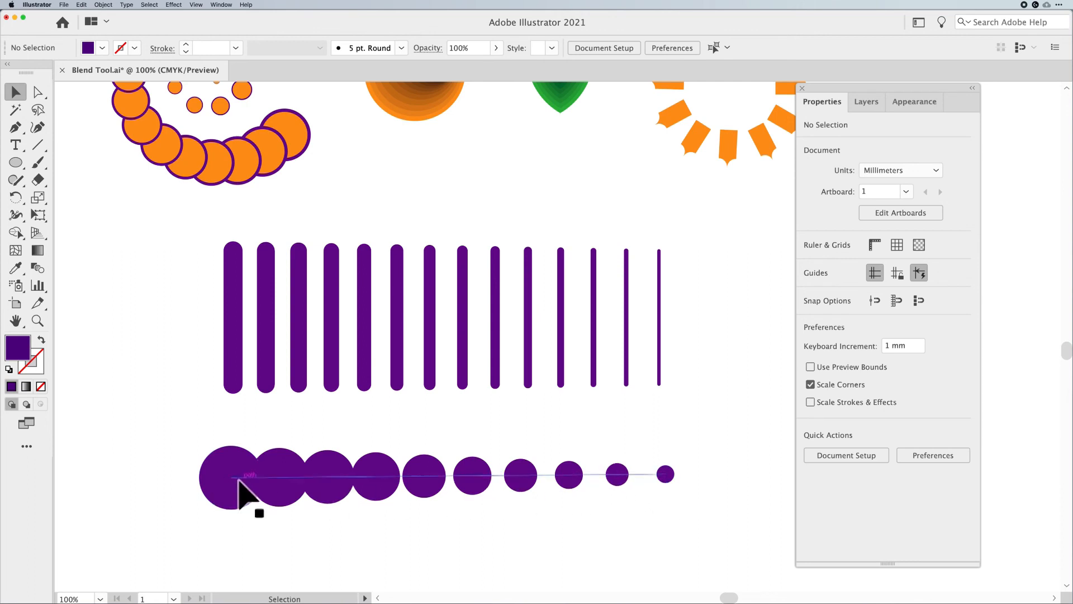
drag(239, 480, 244, 484)
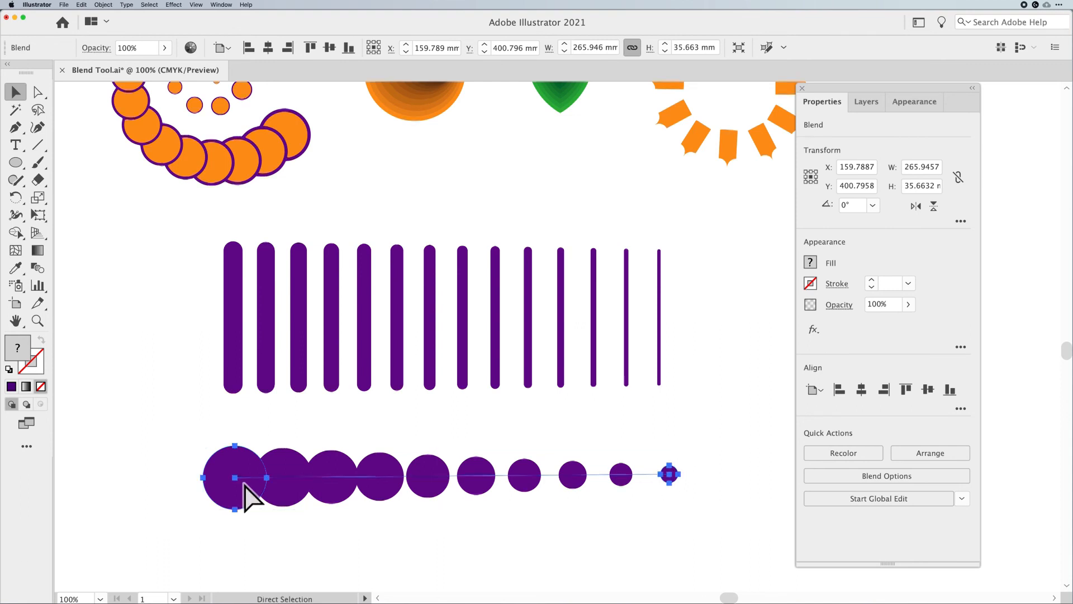
Switch to Outline view at 50% zoom and examine the spines of the line and circle blends
key(super+y)
click(407, 543)
key(super+minus)
key(super+minus)
drag(489, 321, 465, 380)
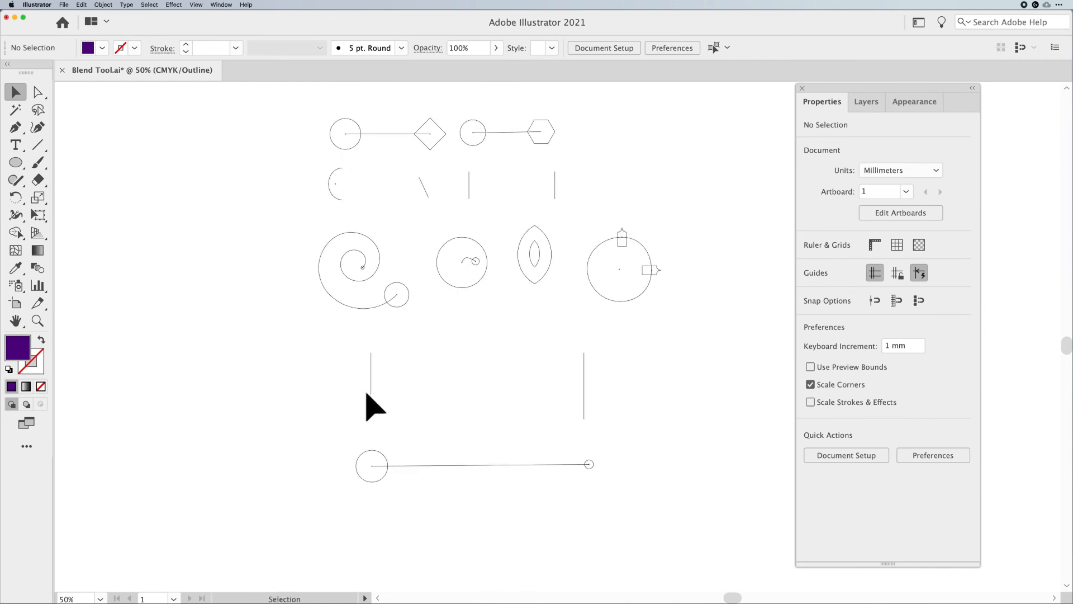
drag(366, 393, 651, 390)
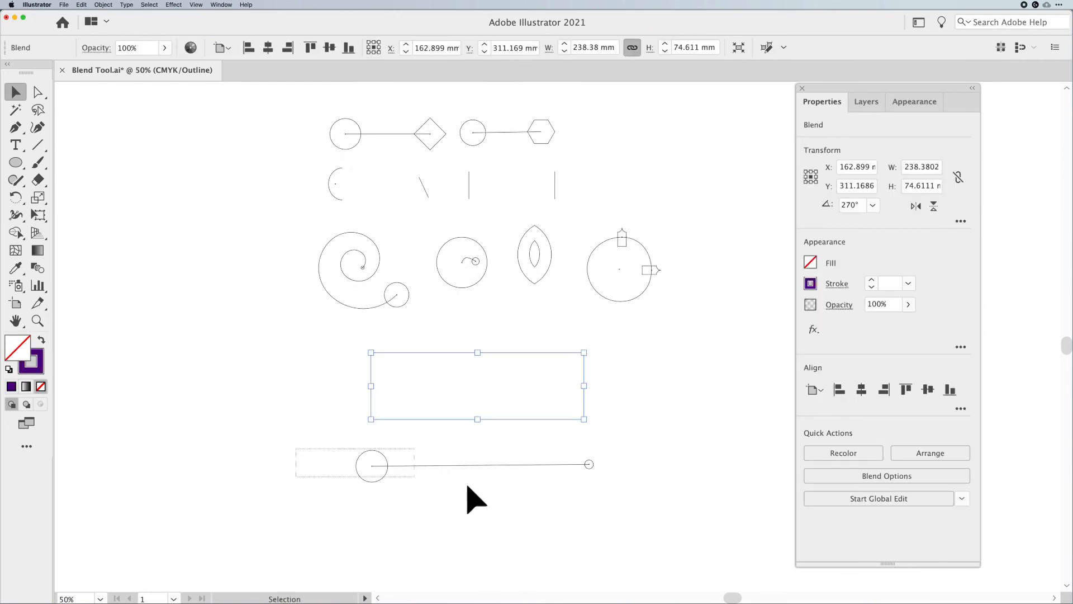
drag(415, 478, 672, 502)
click(628, 479)
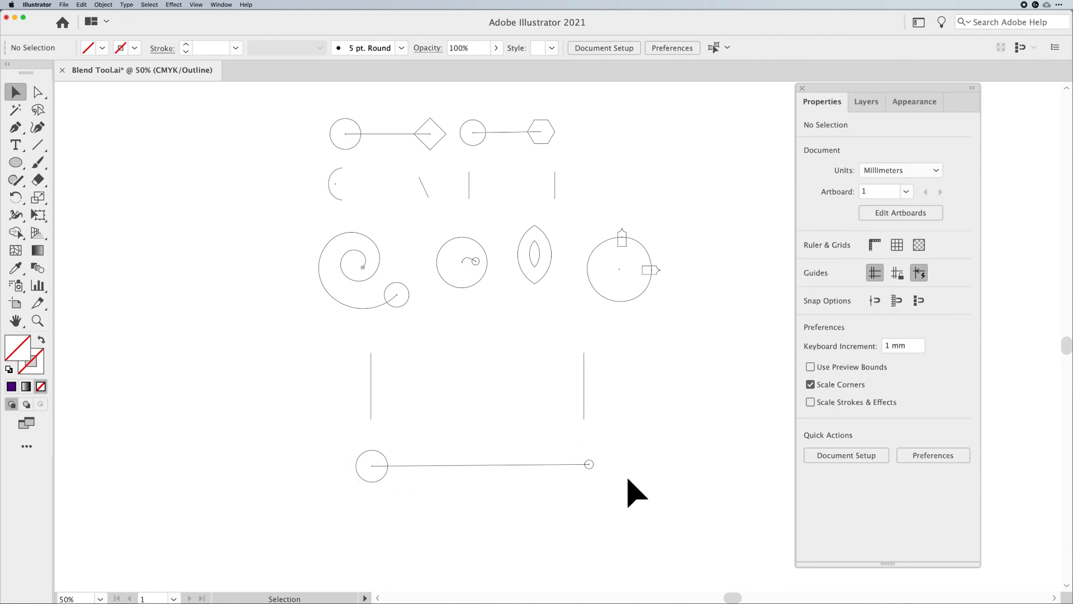
drag(635, 400, 295, 391)
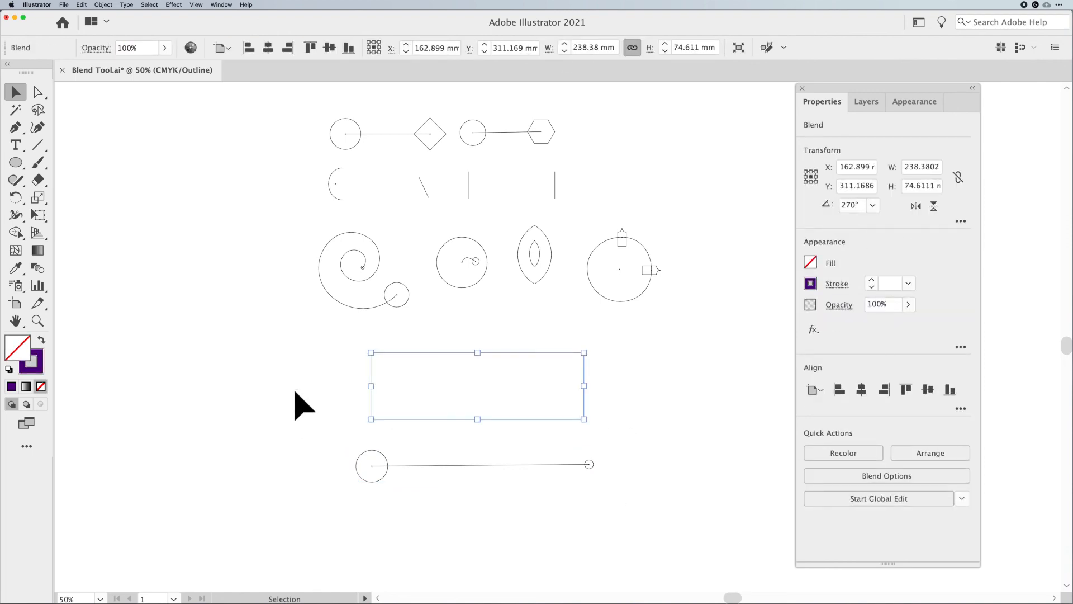
key(super+y)
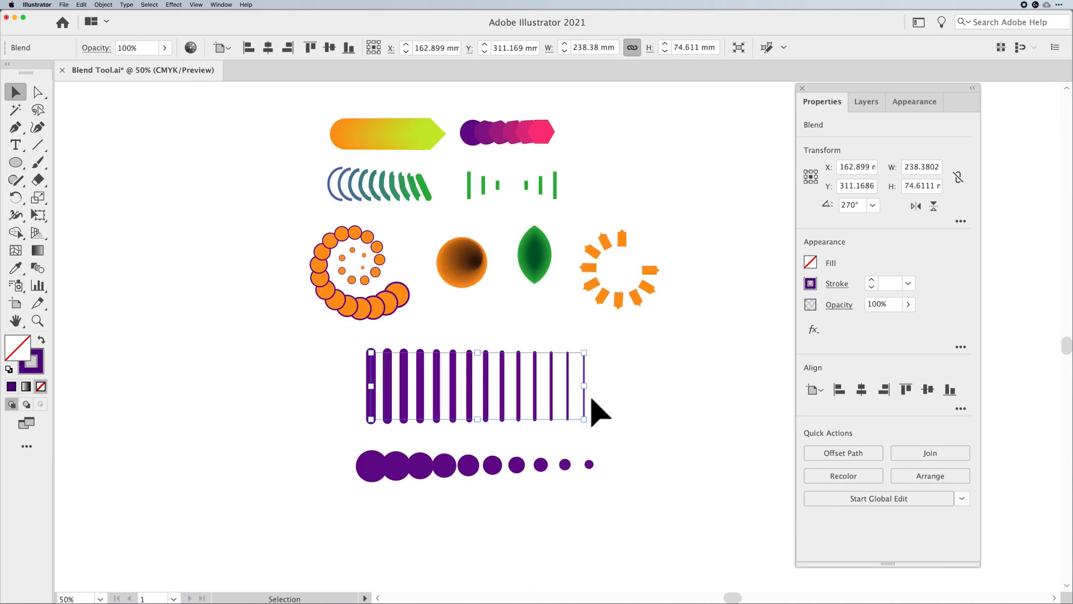
Select the line blend, expand it into separate lines, and inspect the result in Outline view
drag(342, 441, 615, 508)
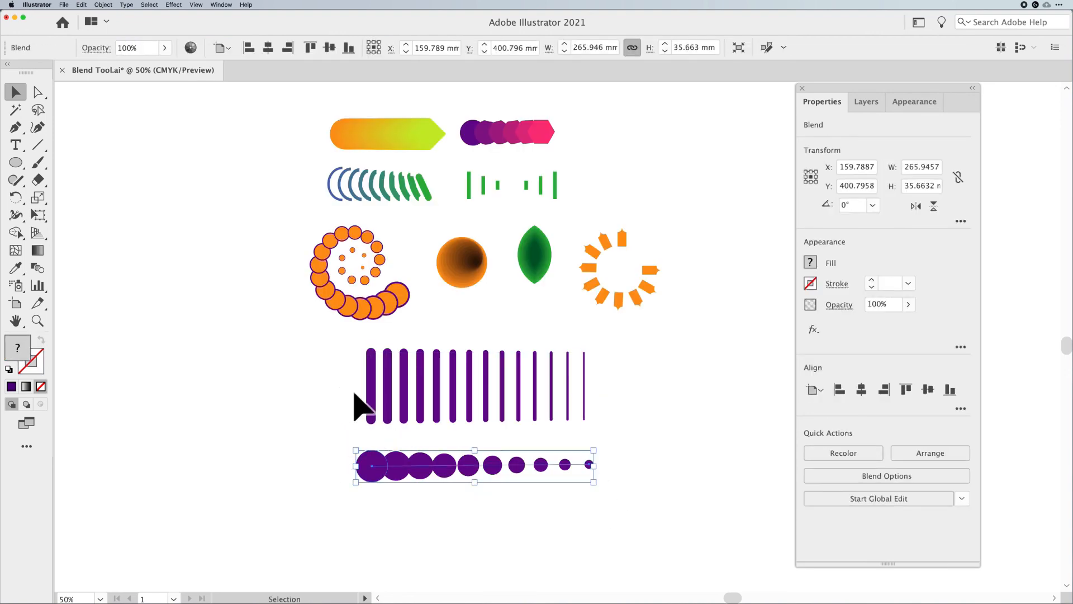
click(584, 387)
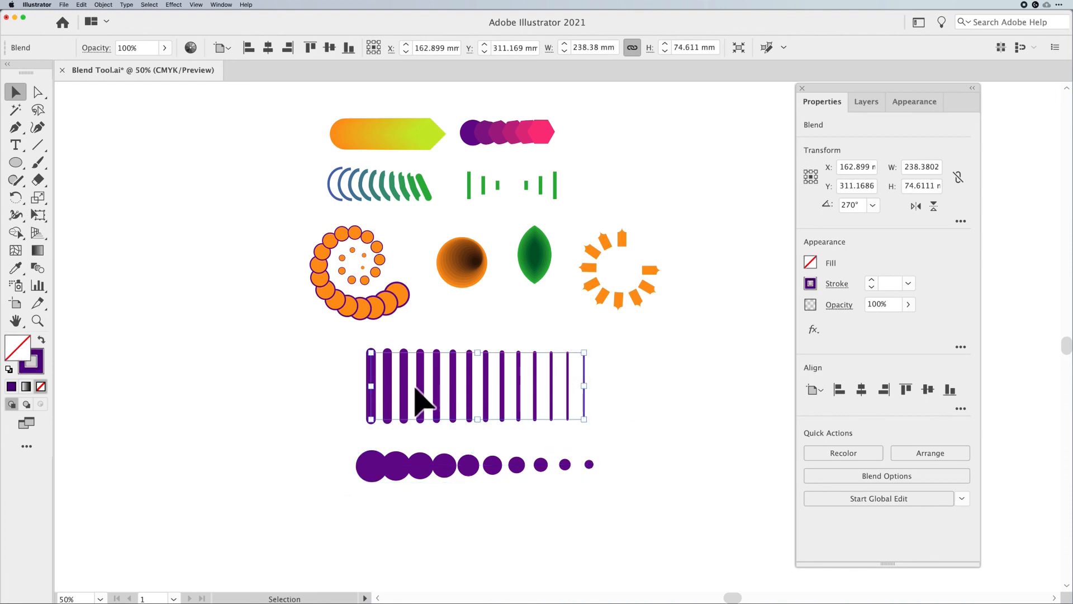
click(109, 6)
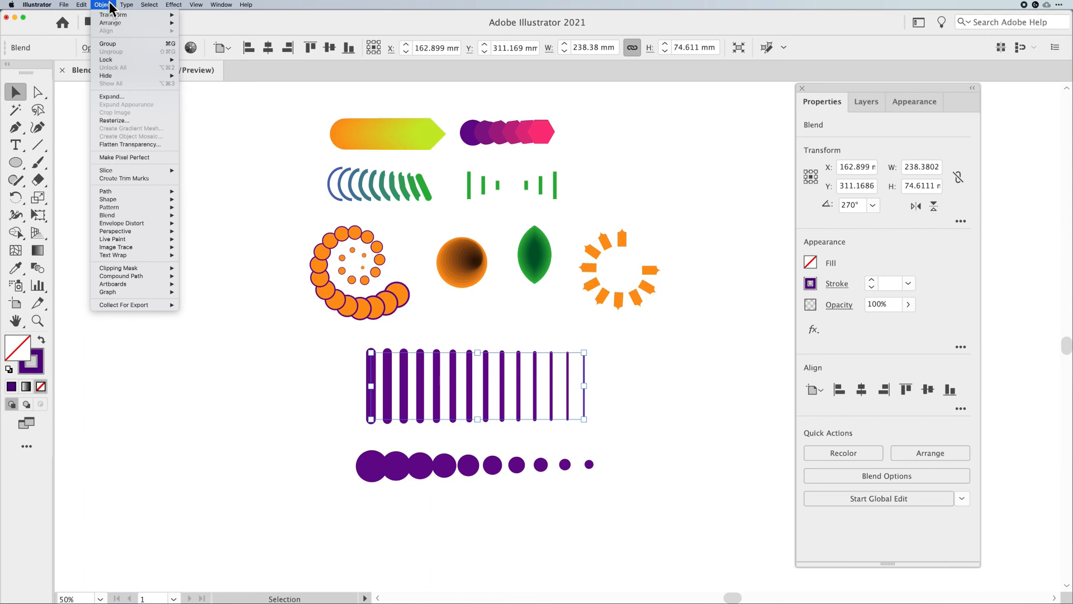
mouse_move(110, 213)
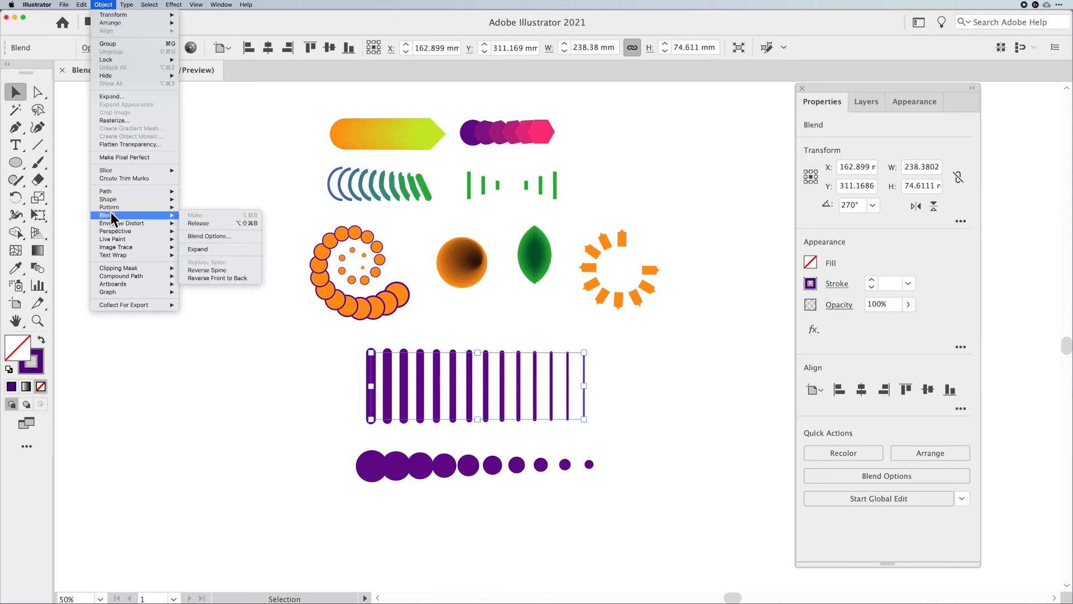
click(216, 249)
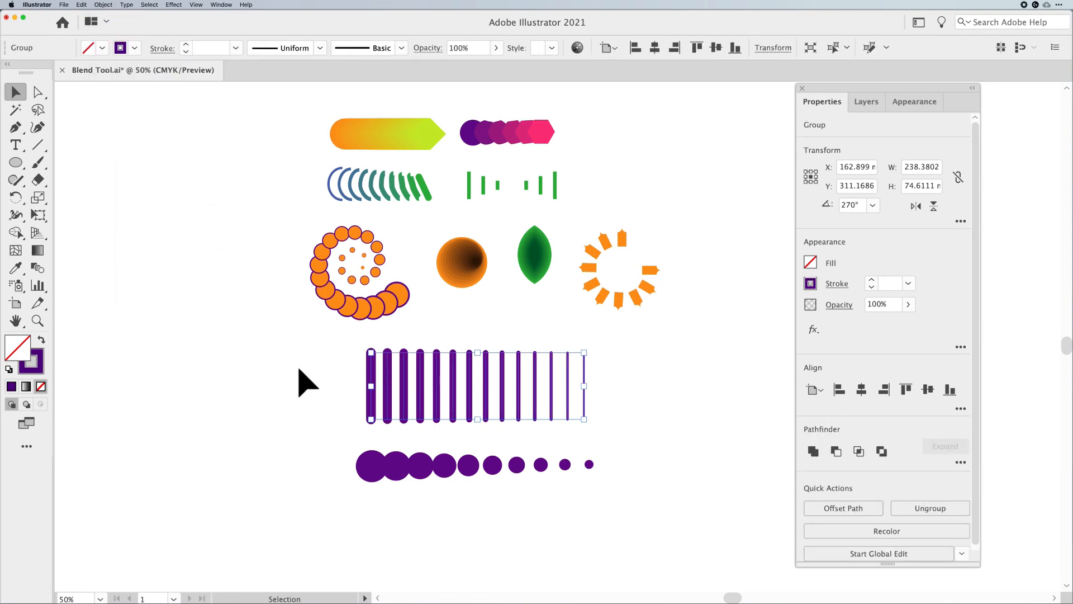
key(super+y)
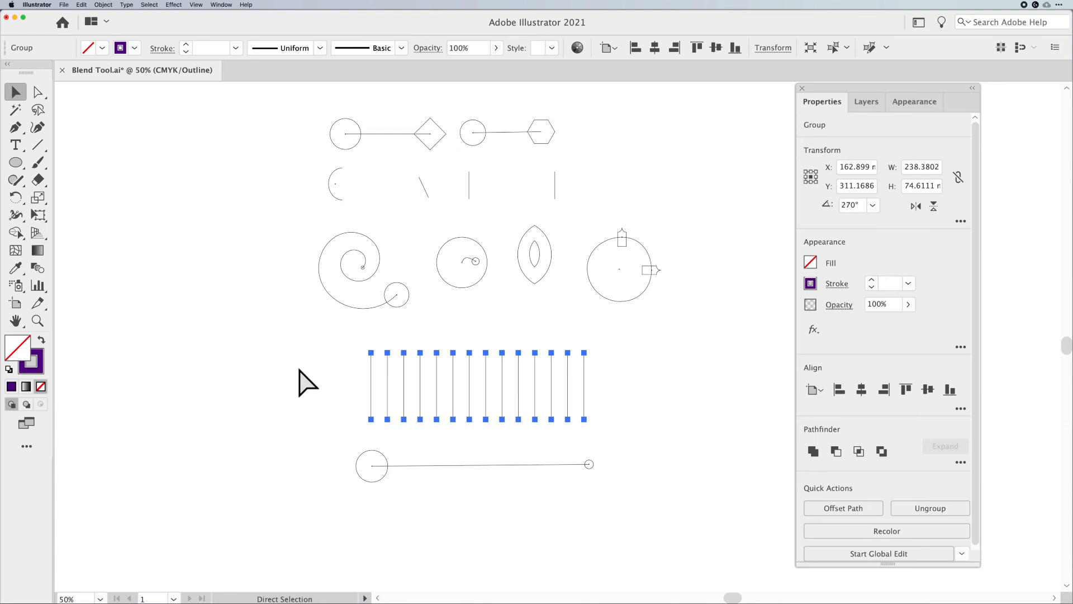
Expand the circle blend into separate circles
drag(286, 441, 614, 504)
click(103, 5)
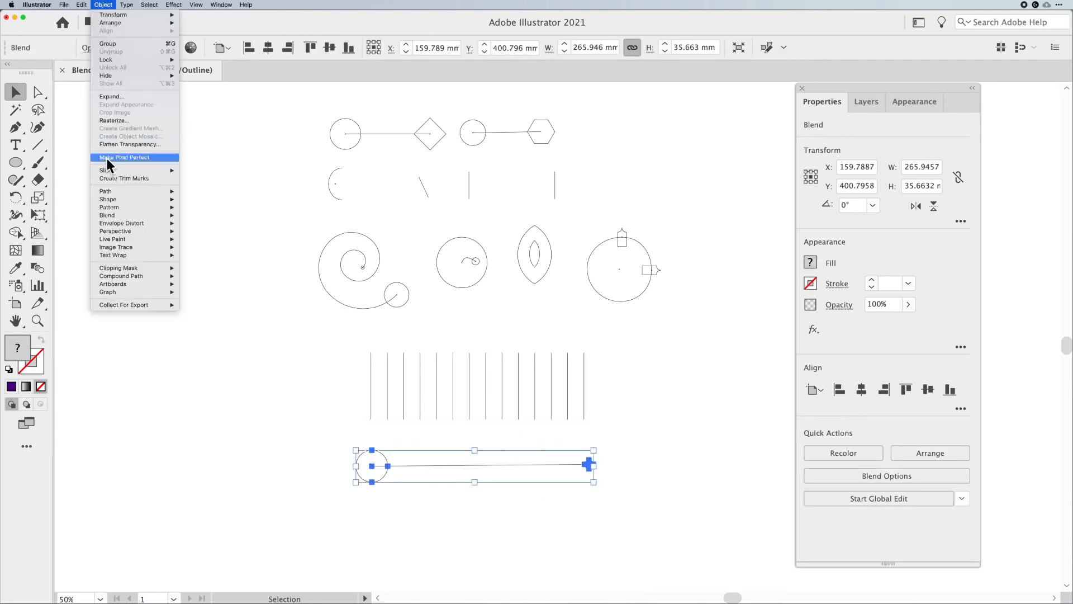
mouse_move(113, 214)
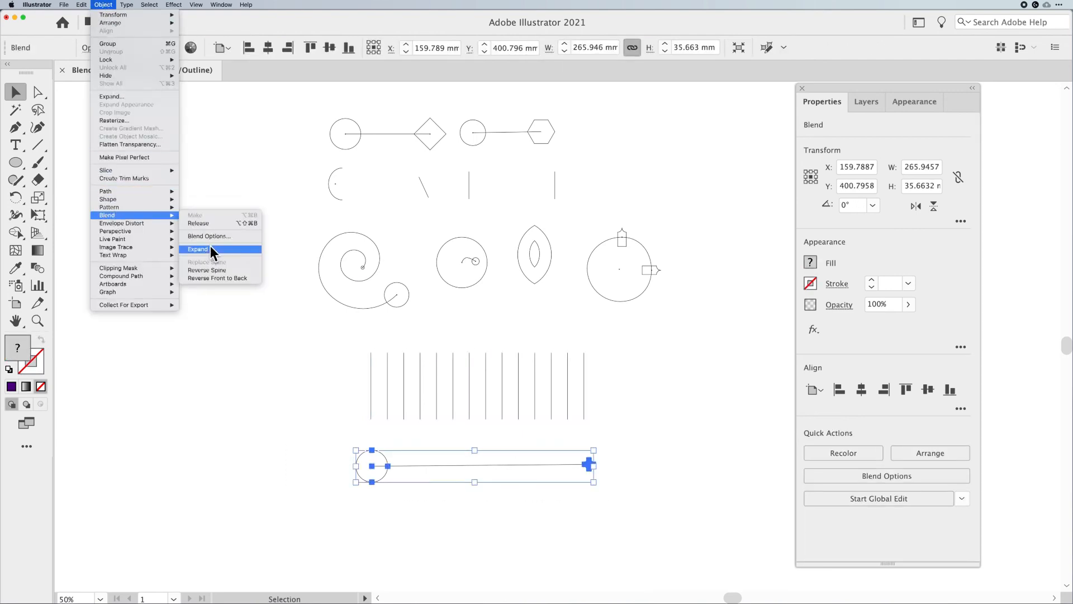
click(210, 248)
click(264, 426)
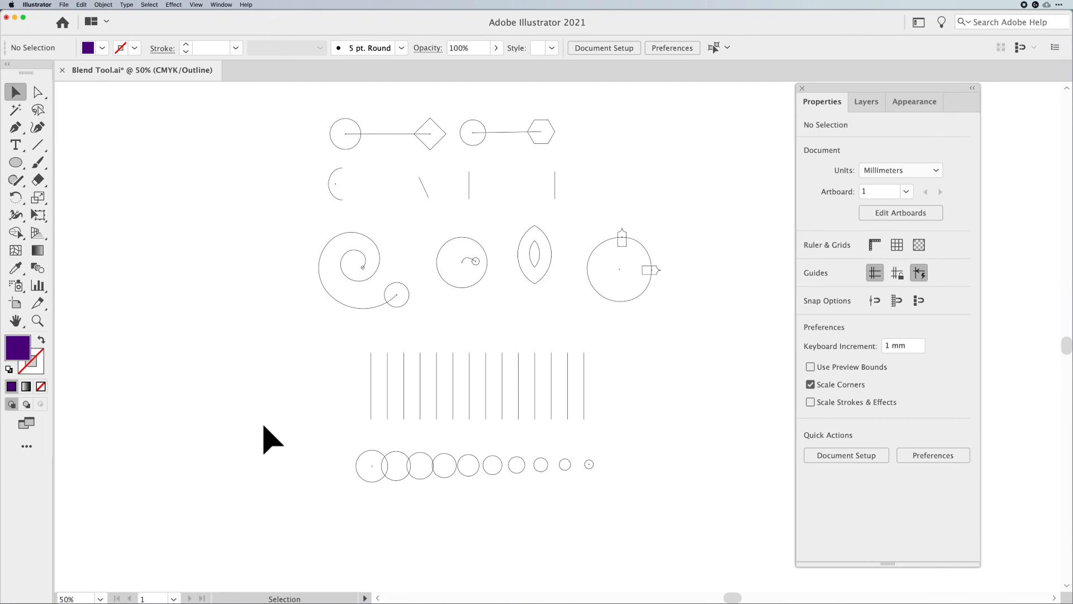
Open the Align panel and move it beside the artwork
key(super+y)
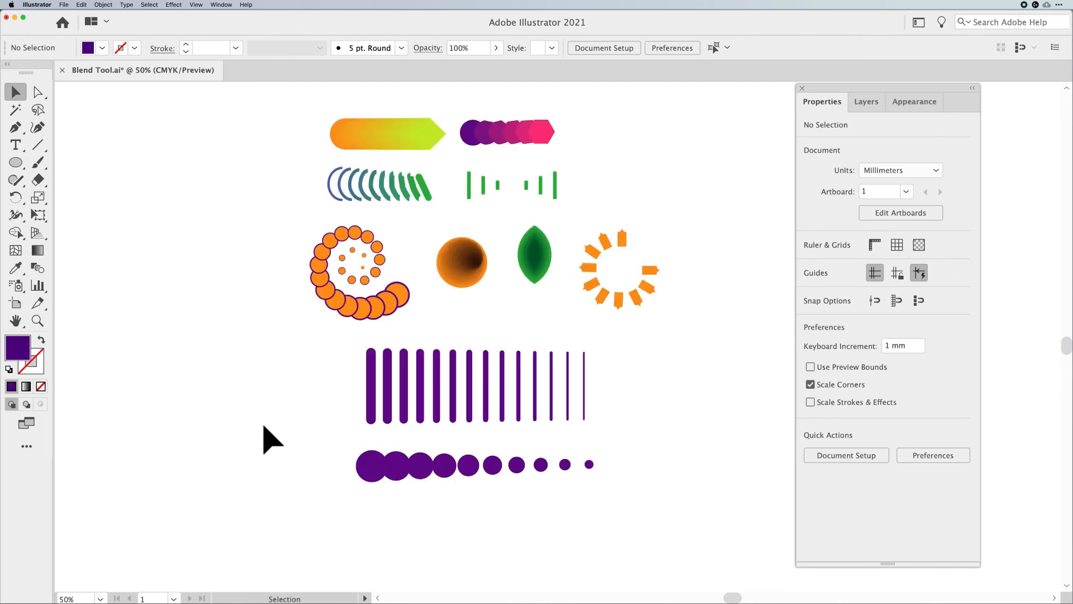
drag(343, 377, 587, 412)
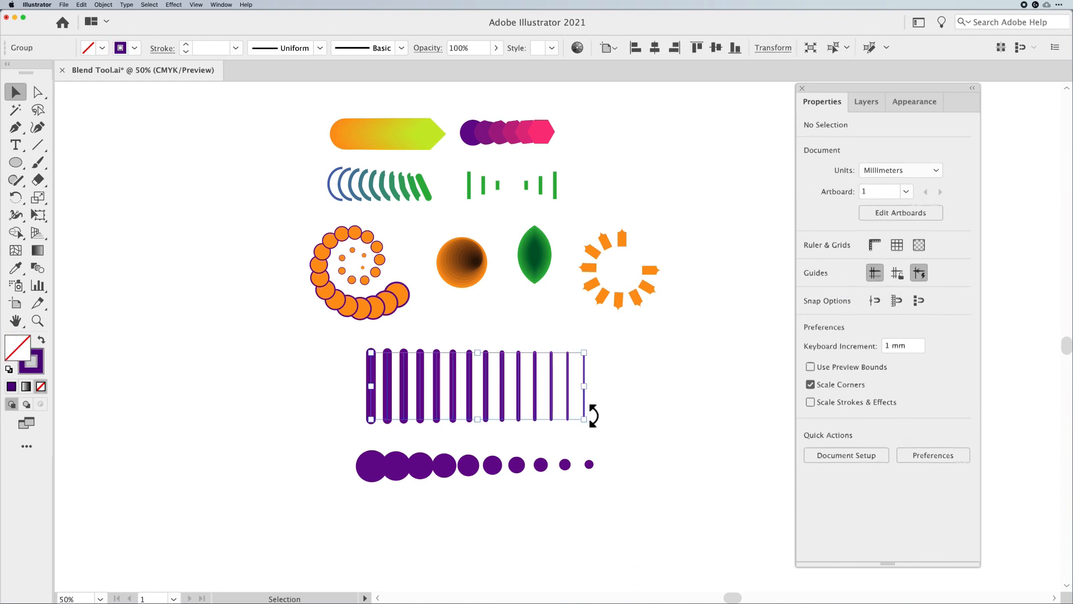
drag(311, 442, 595, 499)
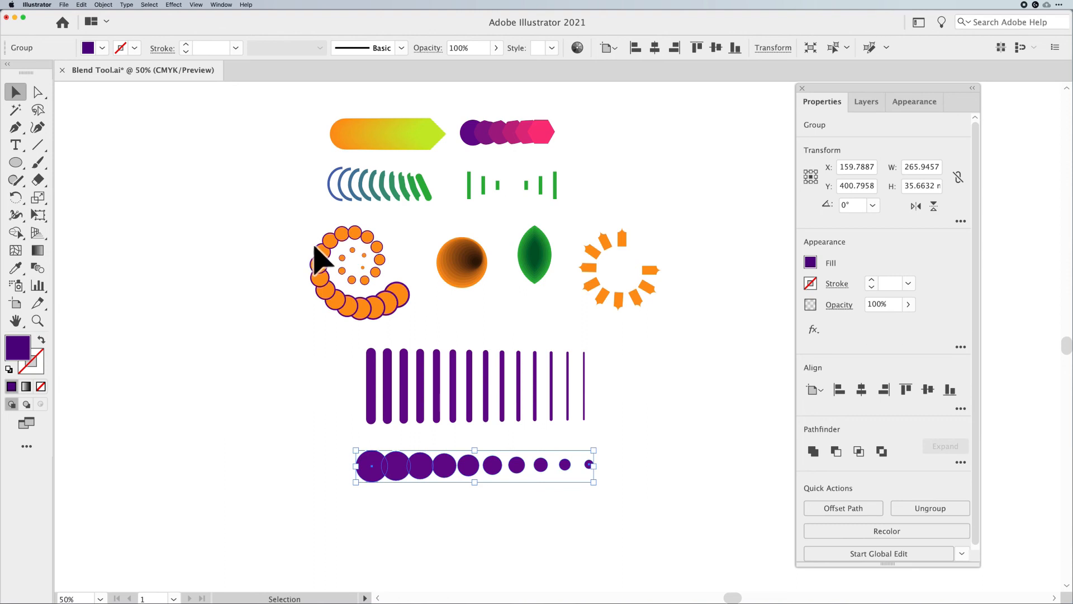
click(222, 5)
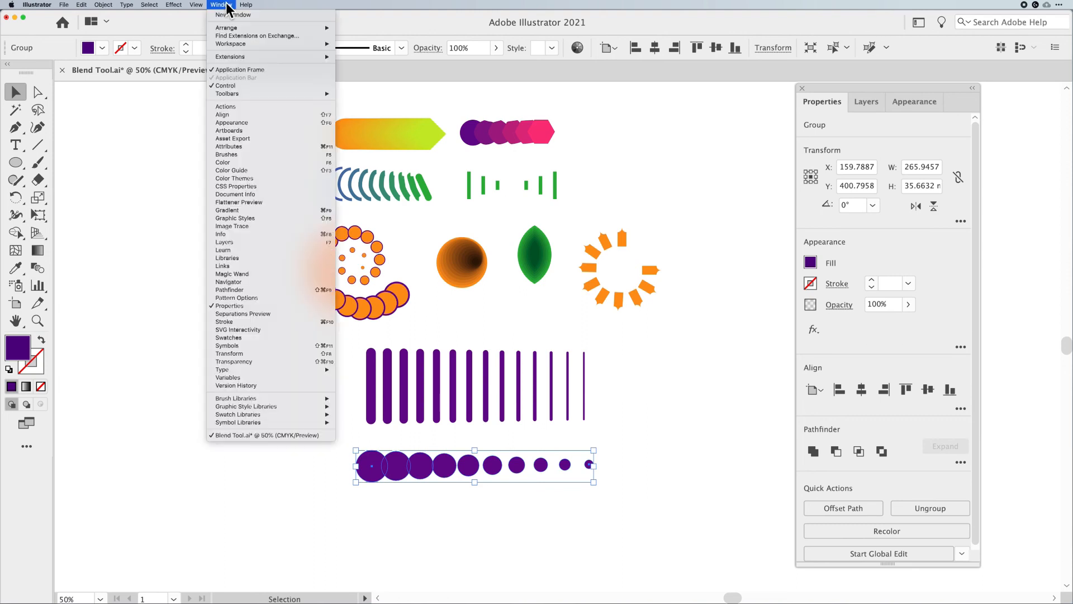
click(233, 116)
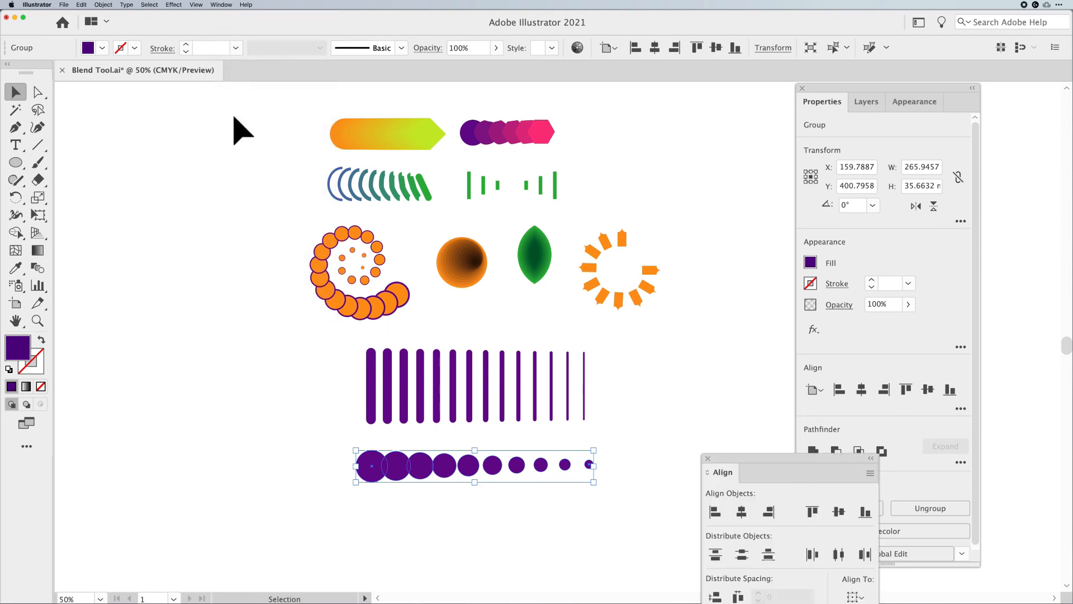
drag(746, 455, 676, 254)
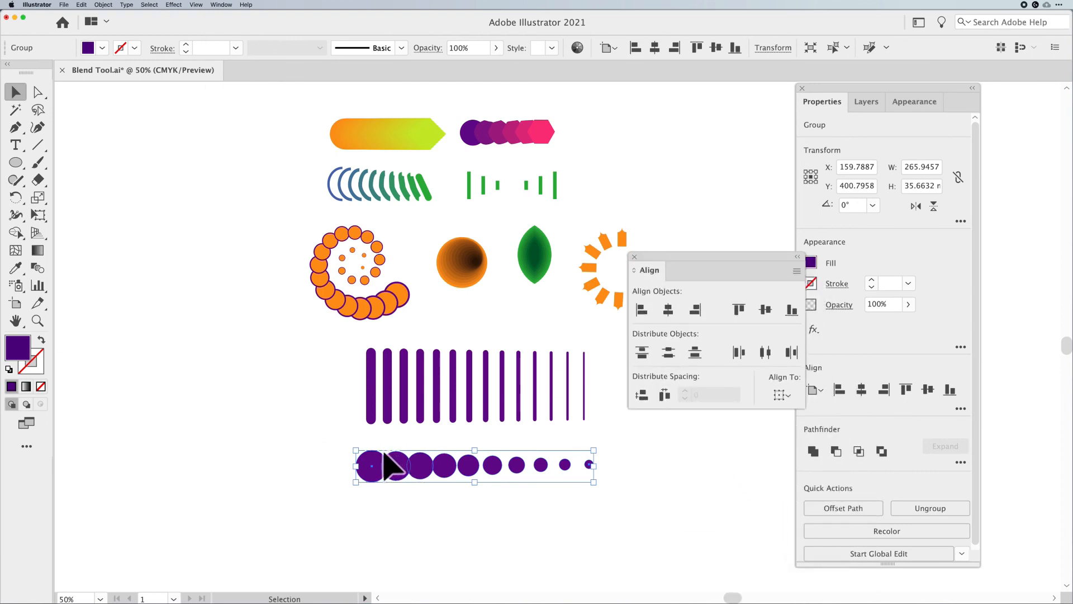
Ungroup the expanded circles
click(611, 467)
drag(610, 455, 330, 481)
key(super+shift+g)
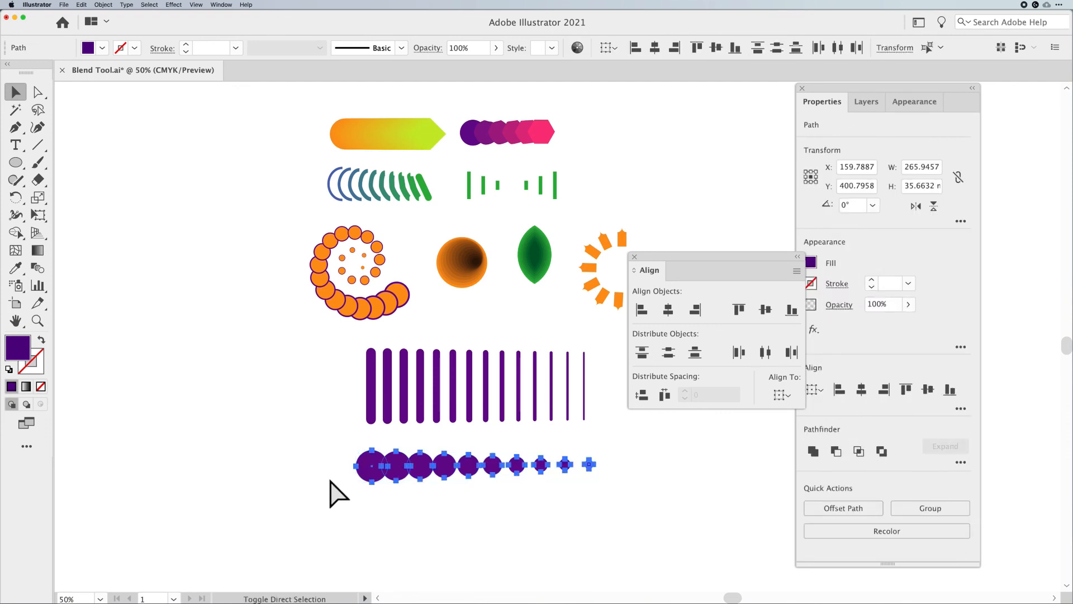
click(103, 5)
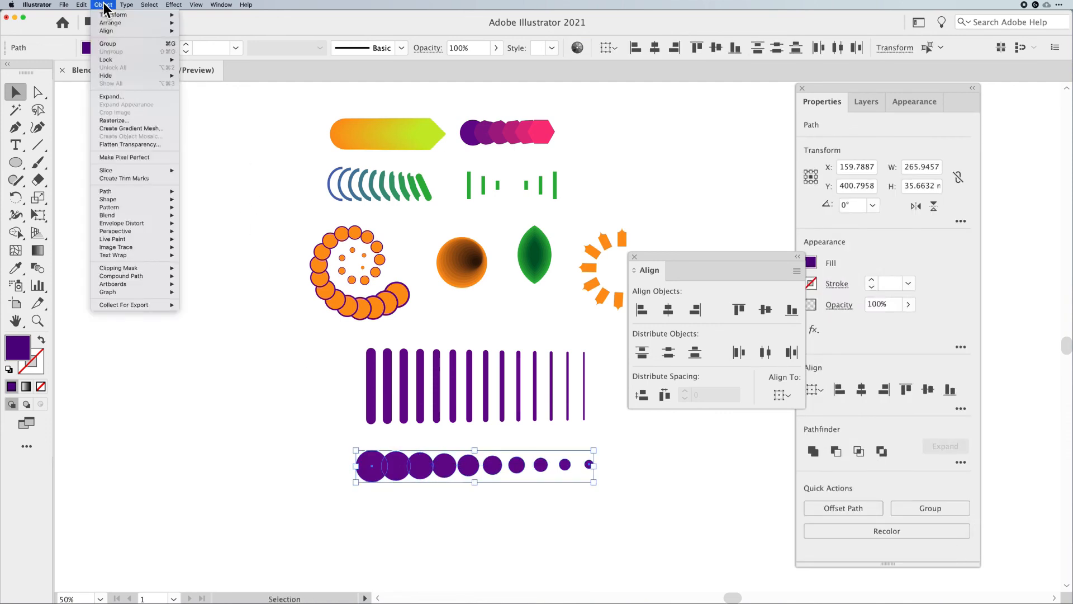
click(104, 5)
click(104, 5)
click(105, 5)
Nudge the smallest circle to the right and move the largest circle to the left
click(610, 470)
click(589, 464)
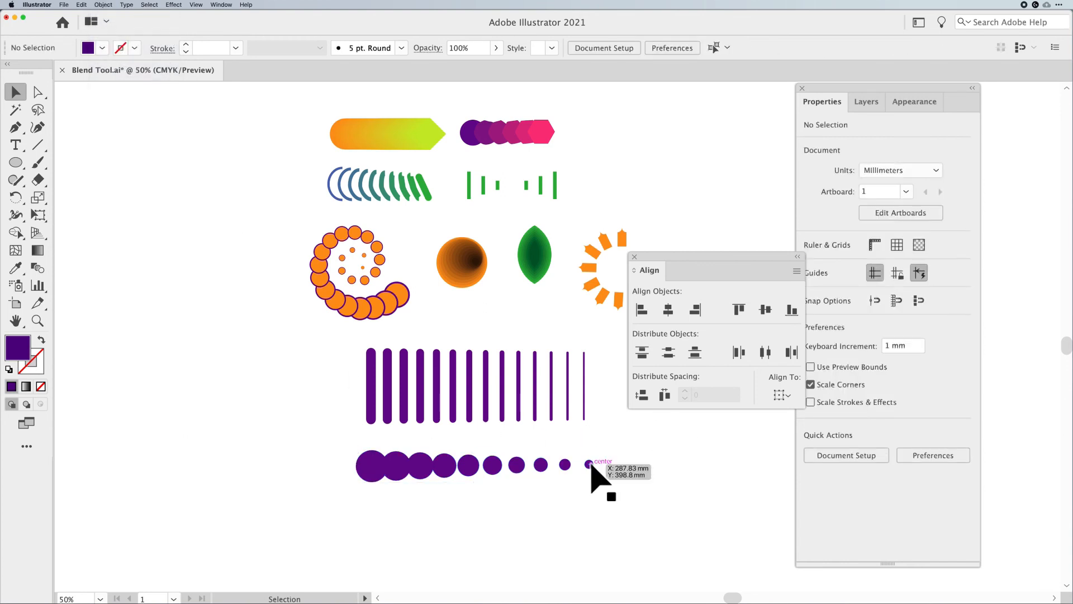
key(shift+Right)
key(shift+Right)
key(shift+Right)
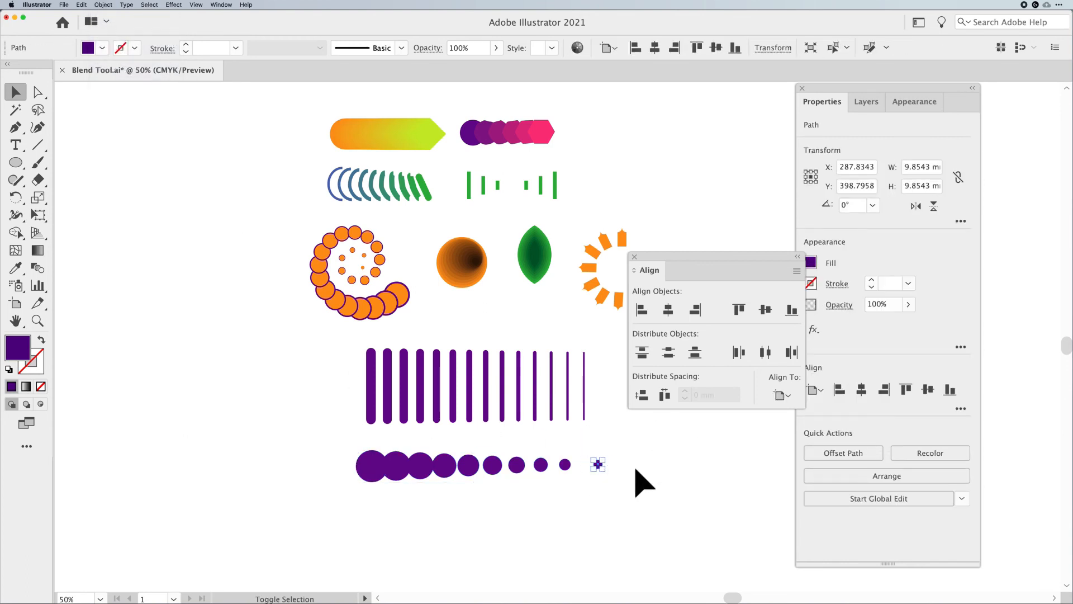
key(shift+Right)
drag(367, 475, 337, 466)
key(super+z)
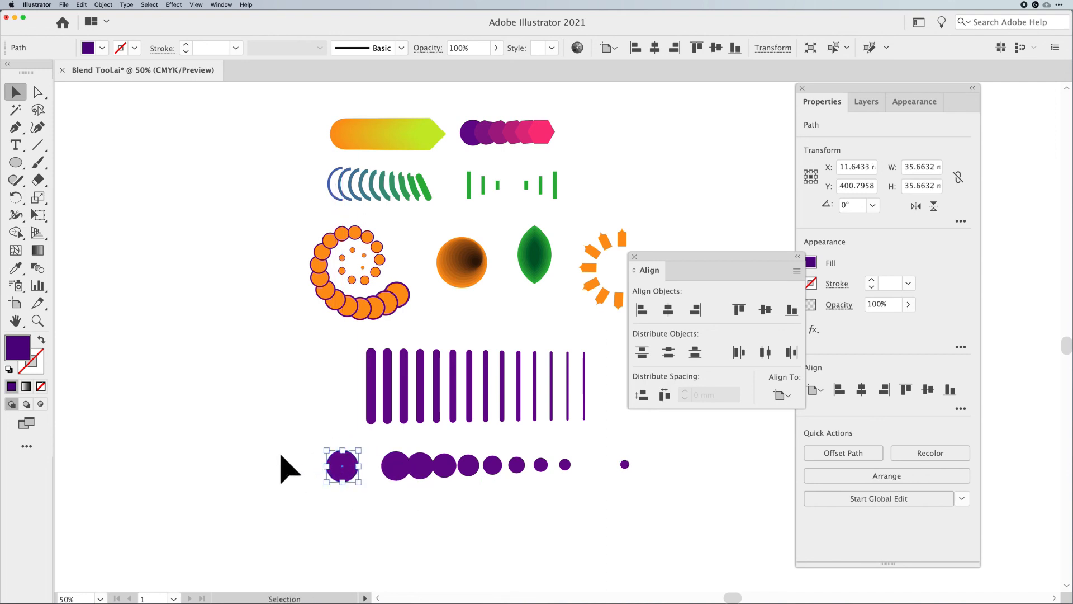
Distribute the circles with equal horizontal spacing
drag(398, 474, 720, 507)
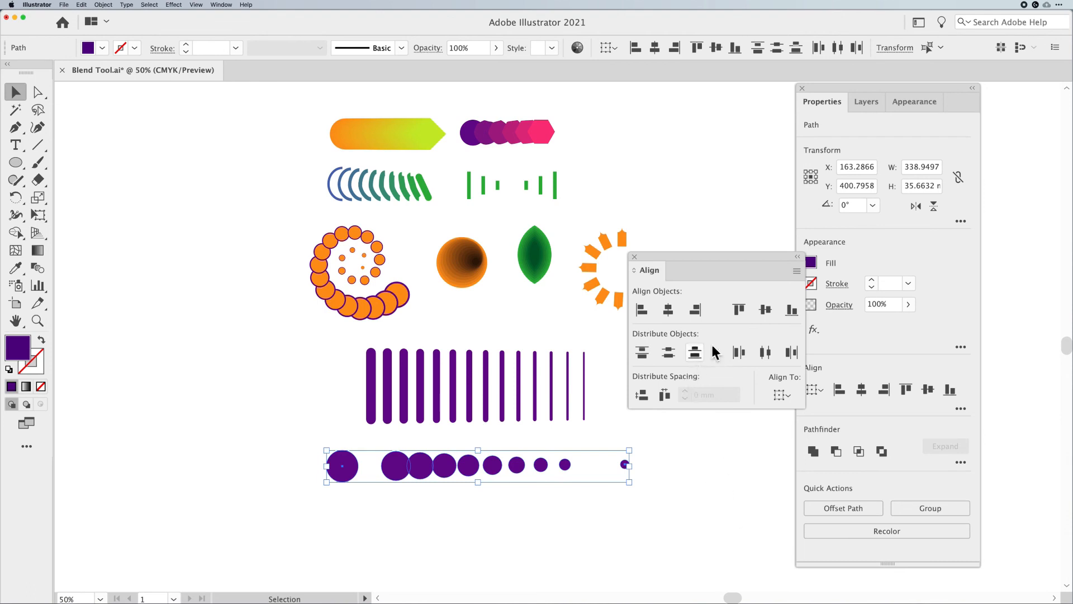
click(796, 271)
click(659, 425)
click(797, 272)
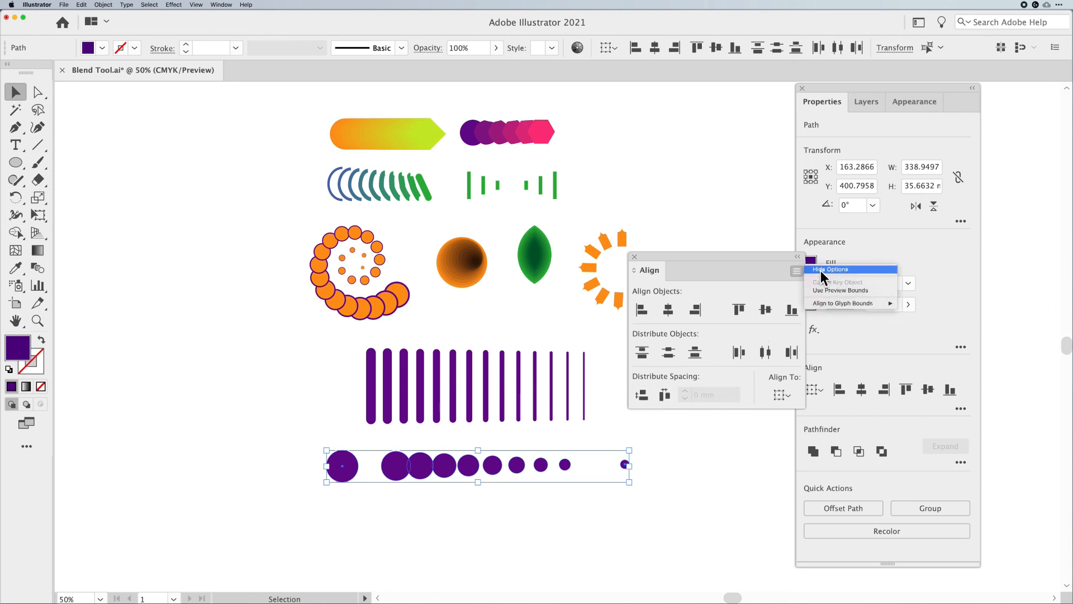
click(750, 271)
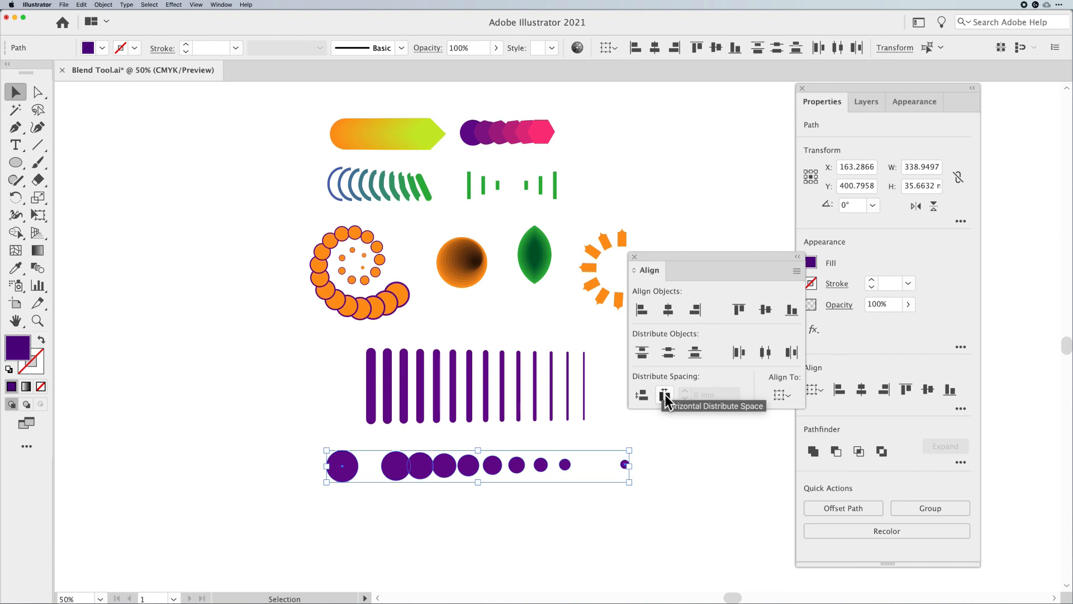
click(665, 395)
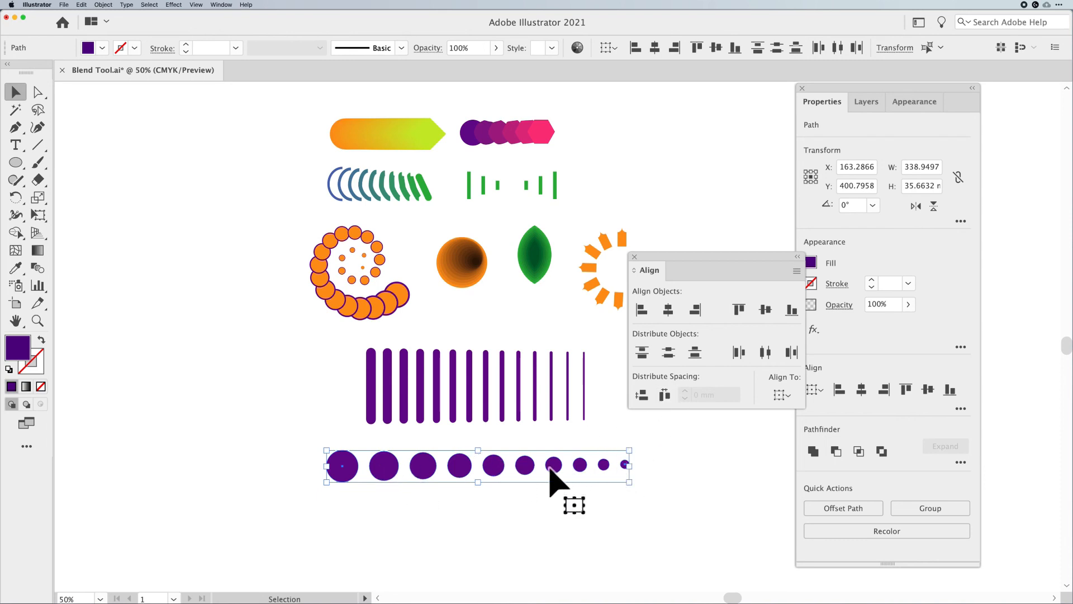
Move the last expanded line slightly right and distribute the lines' horizontal spacing
drag(602, 384, 318, 400)
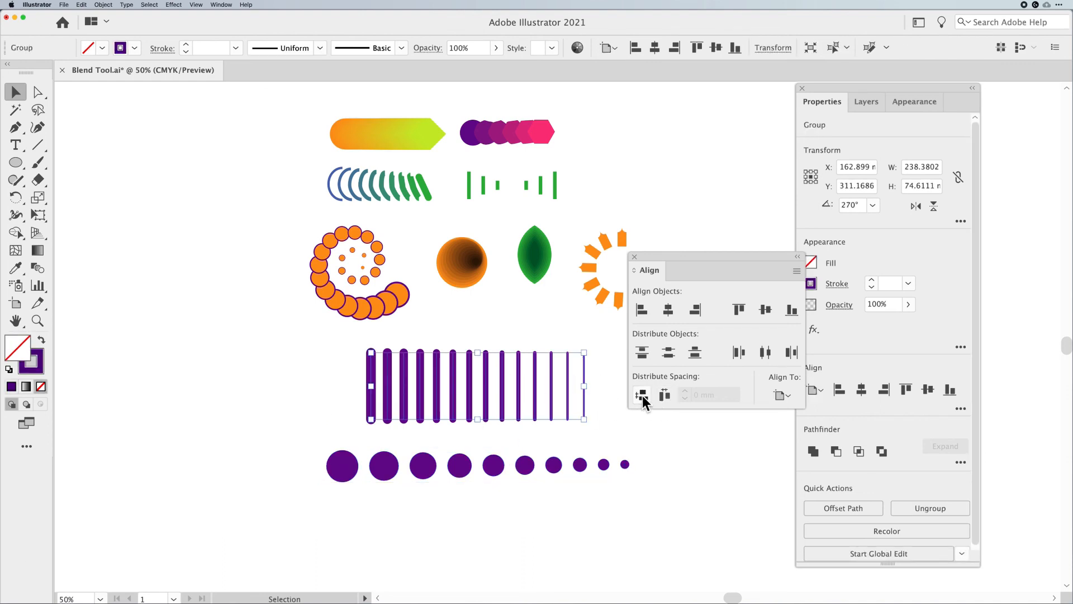
click(642, 395)
click(587, 398)
drag(586, 398, 331, 410)
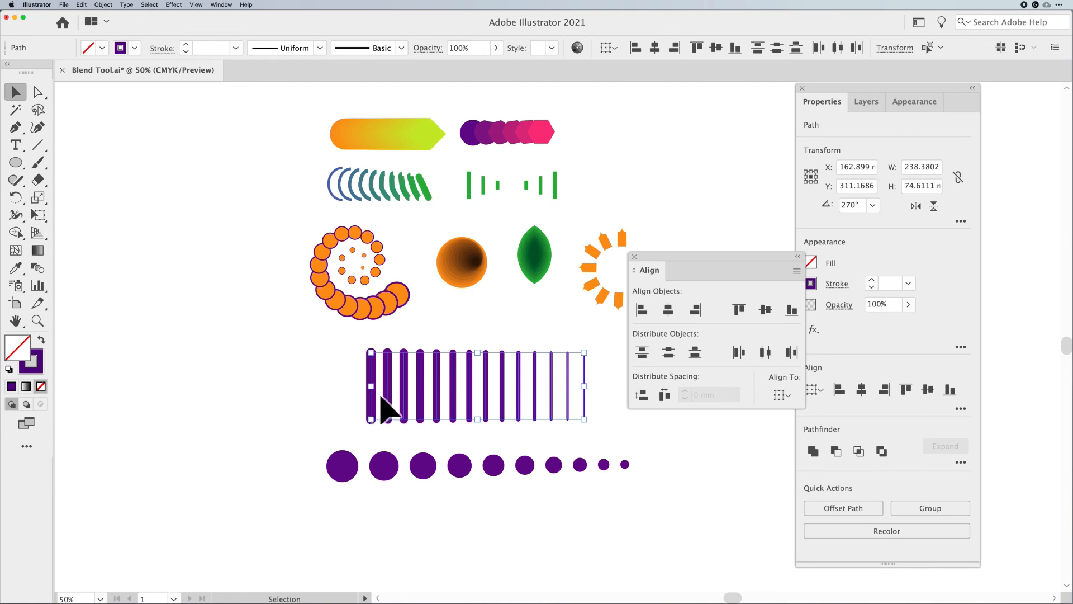
click(600, 399)
drag(583, 398, 606, 398)
drag(610, 399, 340, 396)
click(664, 395)
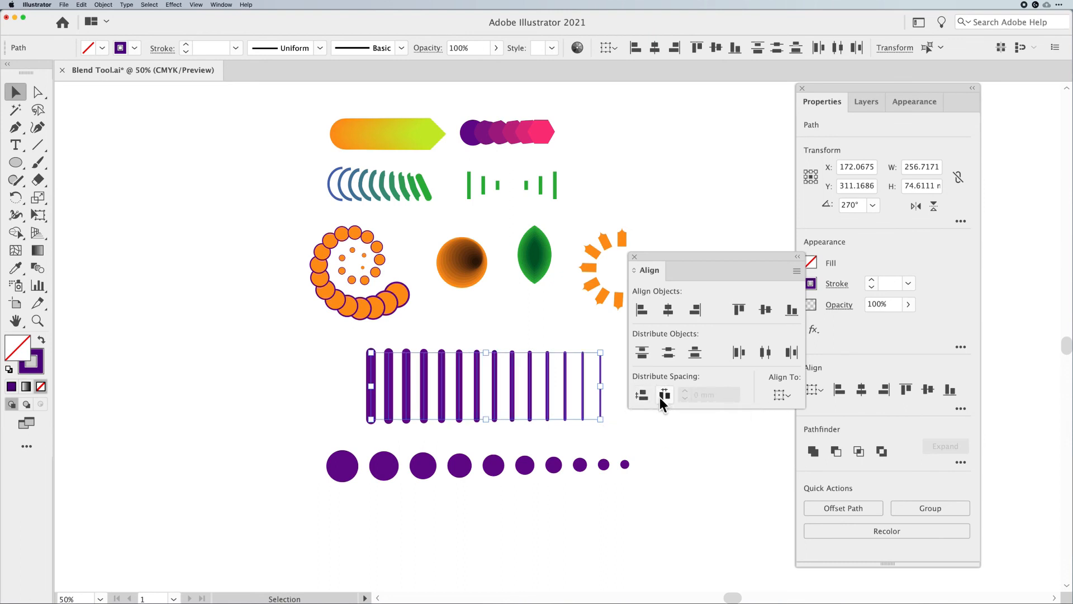
key(super+y)
key(super+y)
drag(314, 445, 645, 497)
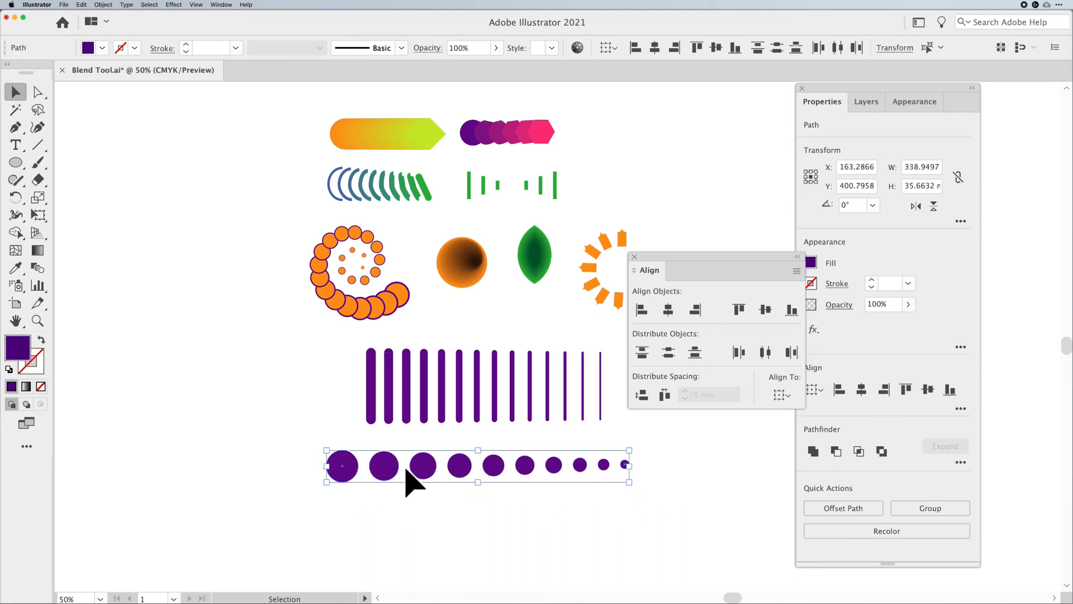
Convert the expanded lines' strokes into filled outlines with Outline Stroke
drag(623, 429, 287, 399)
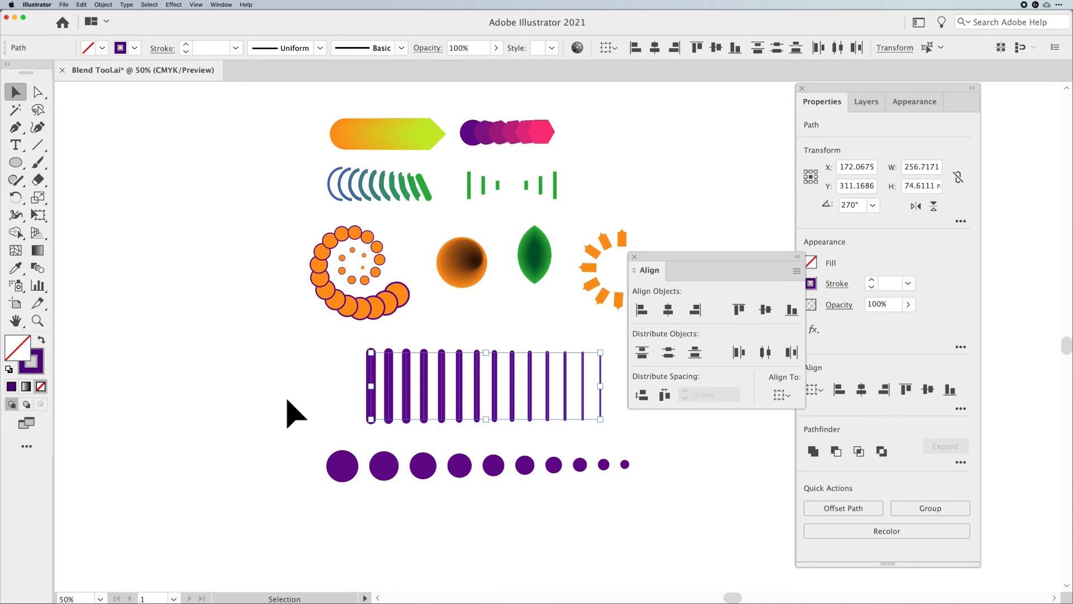
click(103, 5)
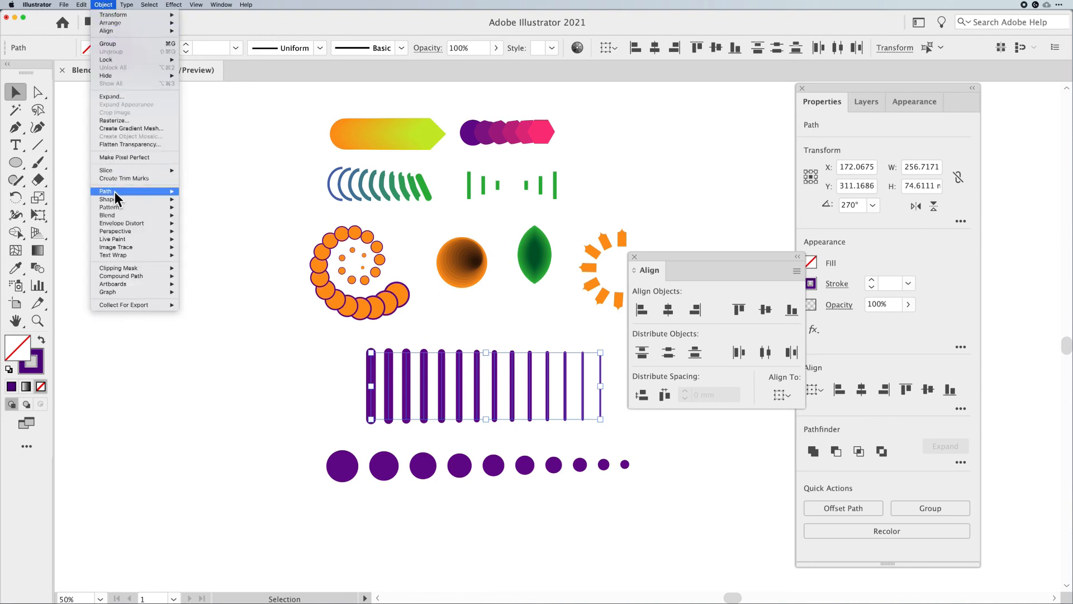
mouse_move(115, 192)
click(199, 213)
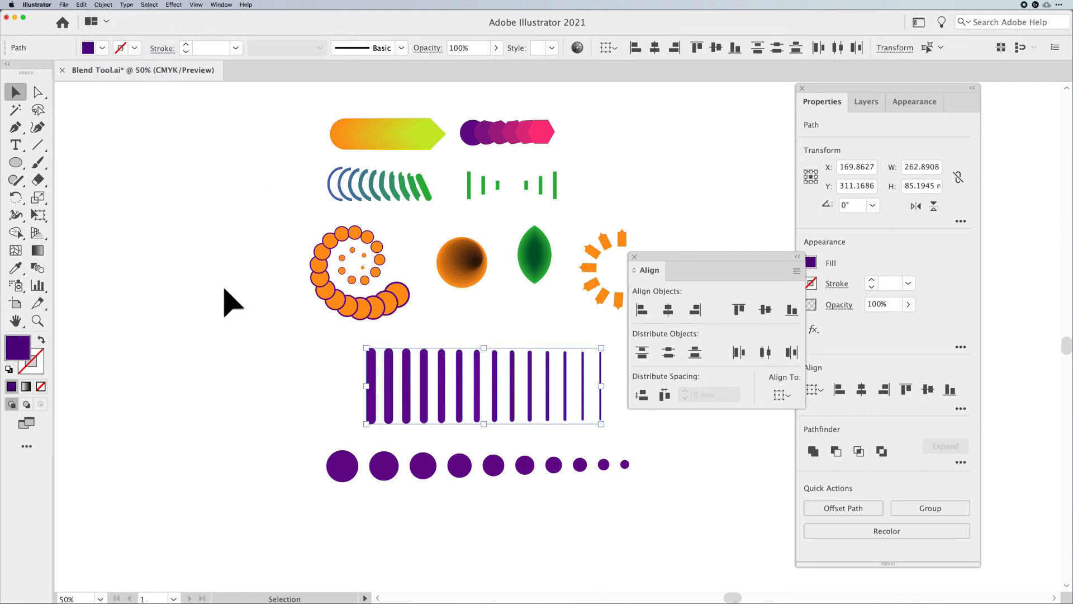
Distribute the outlined lines with equal horizontal spacing
key(super+y)
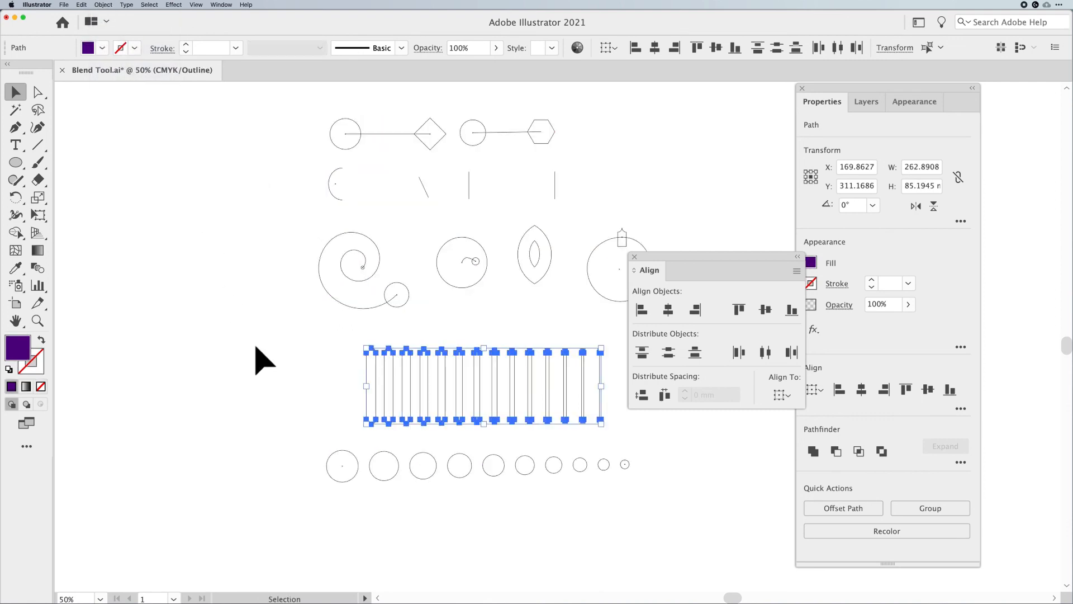
click(259, 361)
drag(259, 361, 616, 403)
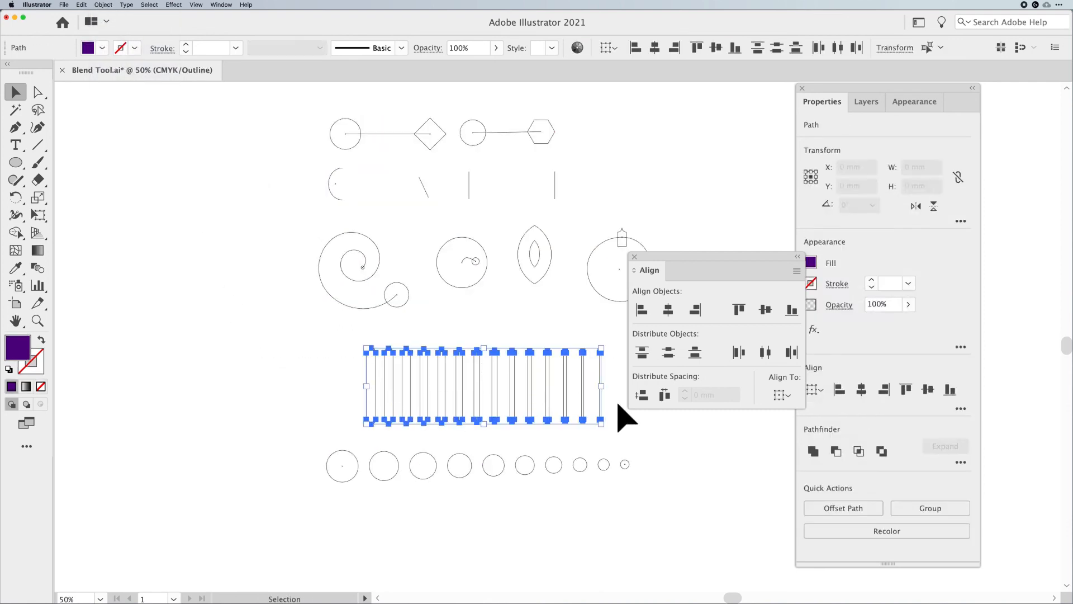
key(super+y)
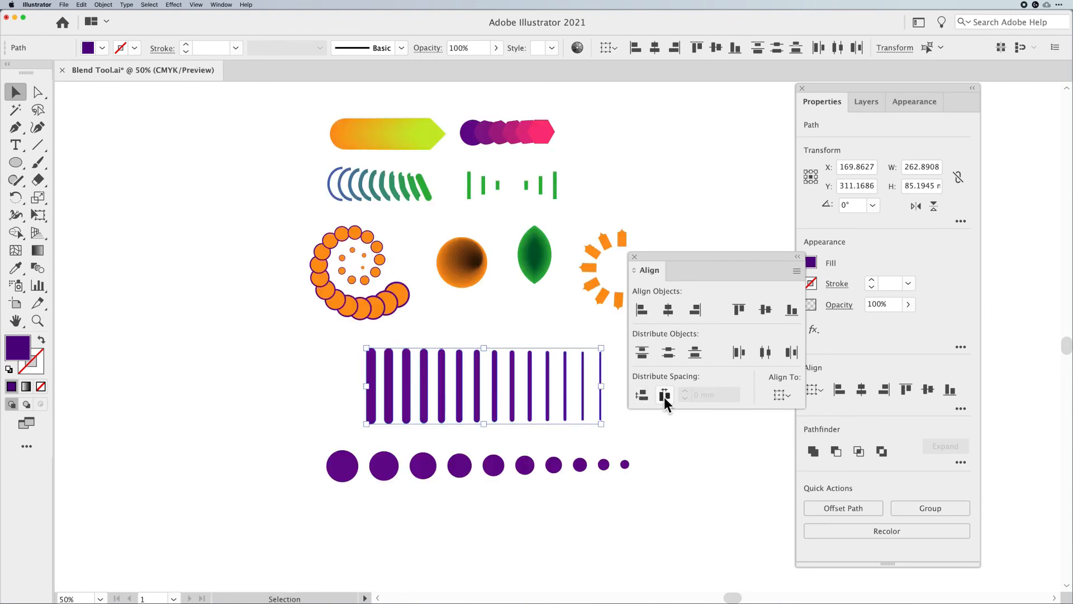
click(664, 395)
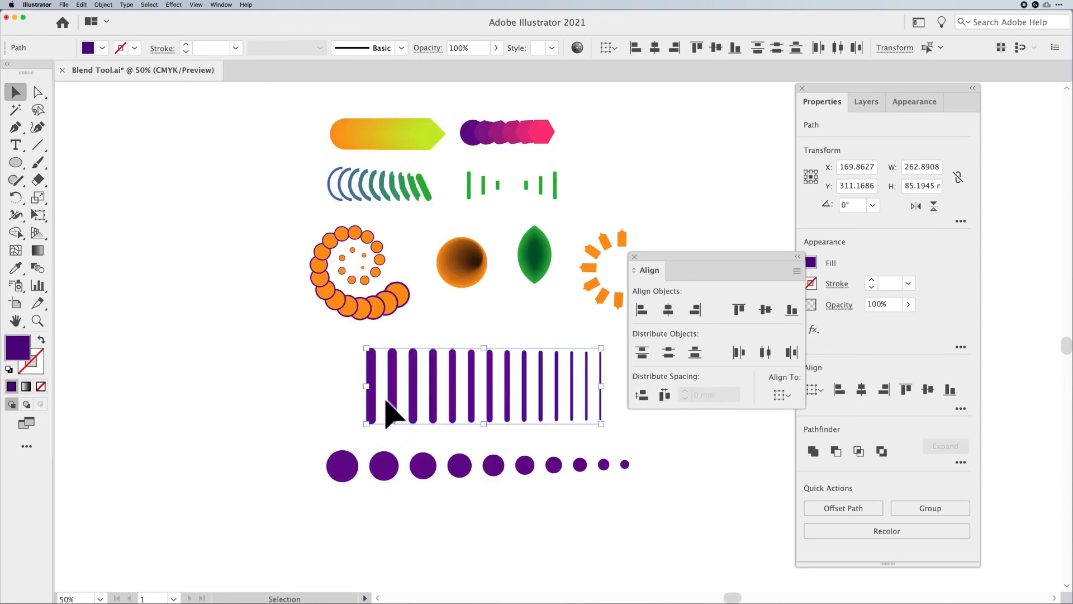
click(287, 407)
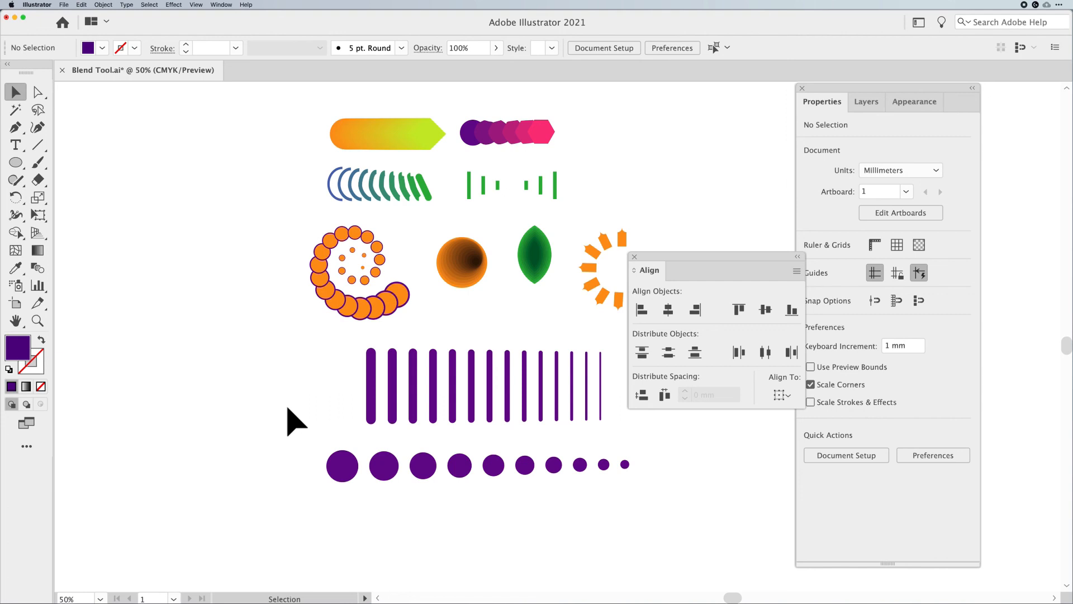
Close the Align panel
drag(283, 428, 658, 489)
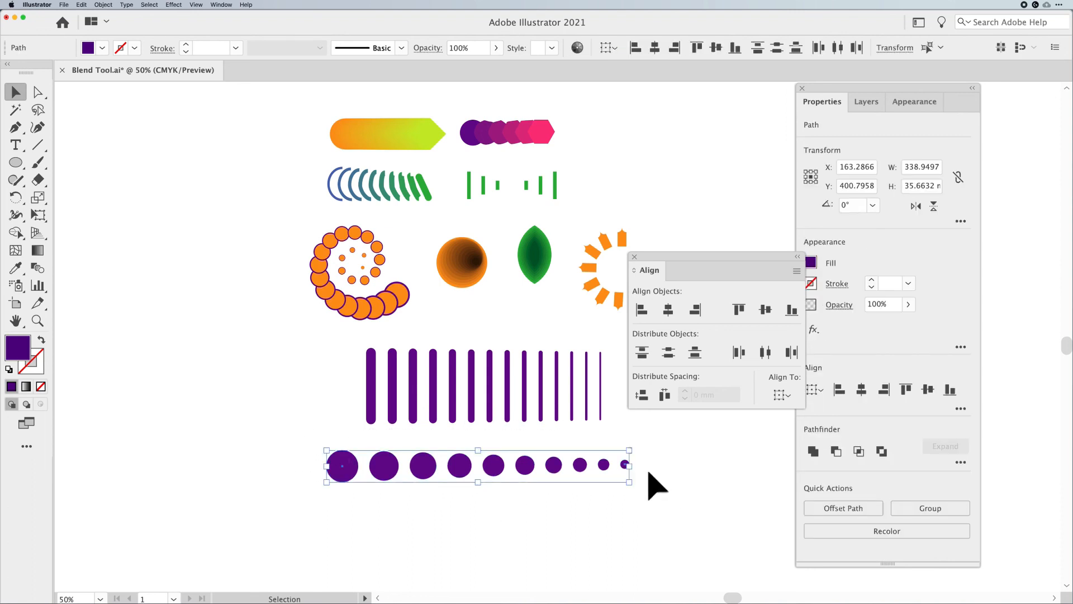
drag(623, 400, 280, 400)
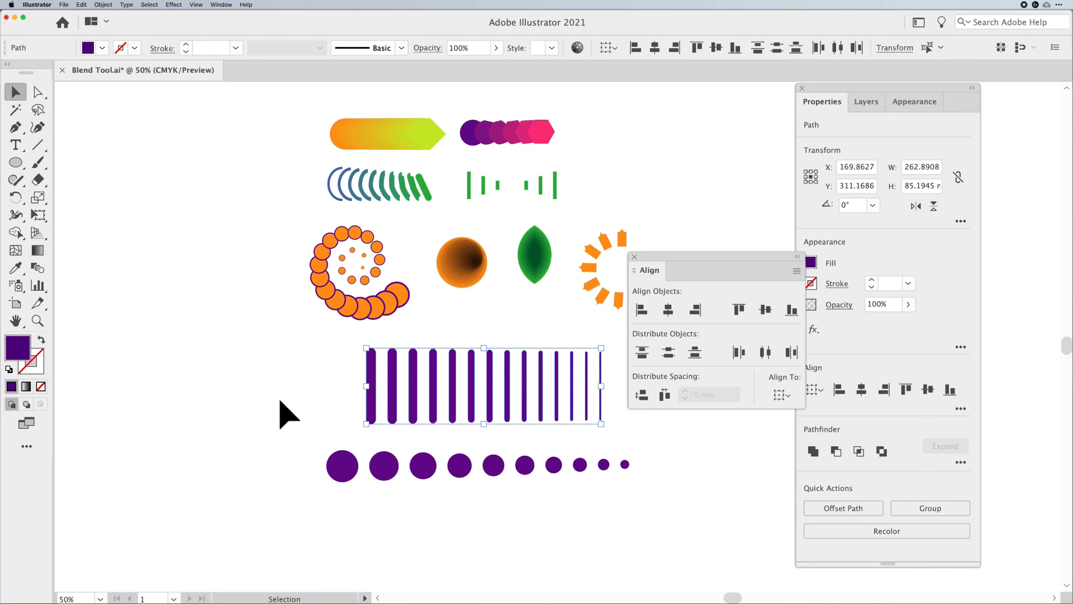
click(289, 414)
click(633, 256)
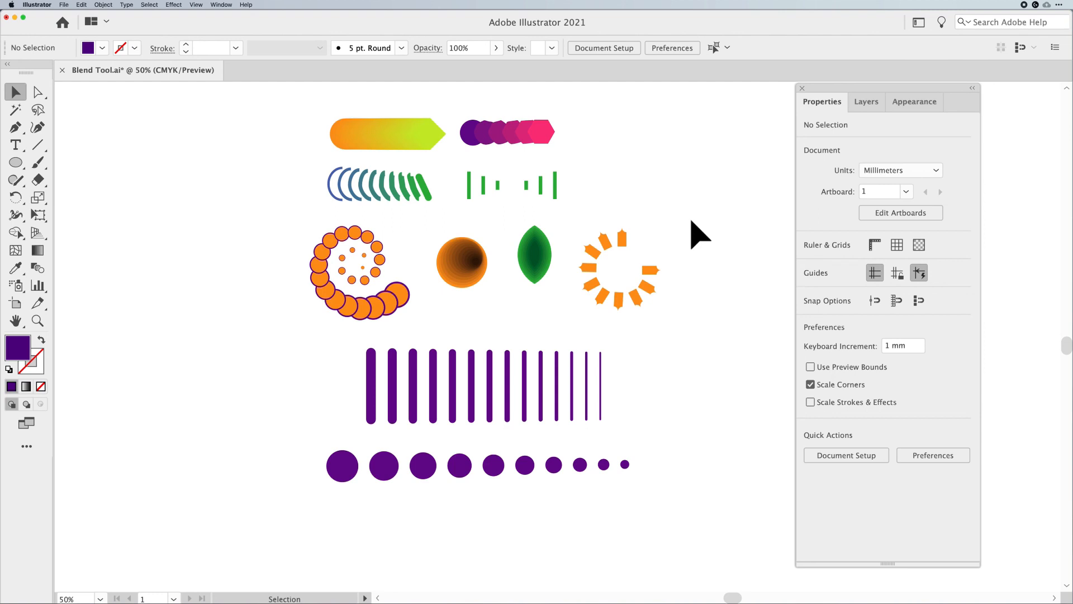
click(378, 136)
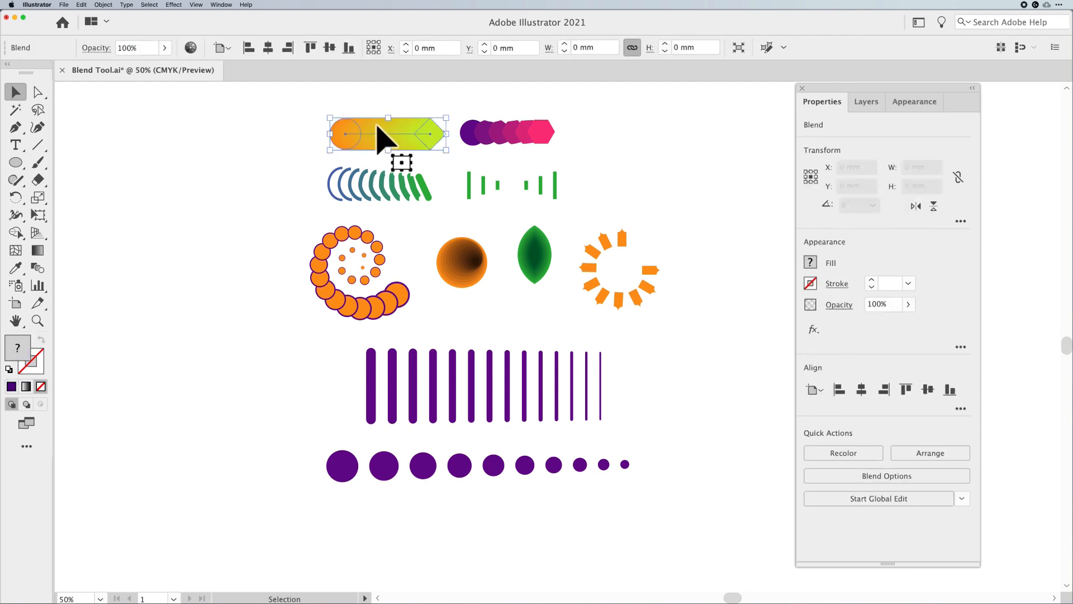
click(258, 150)
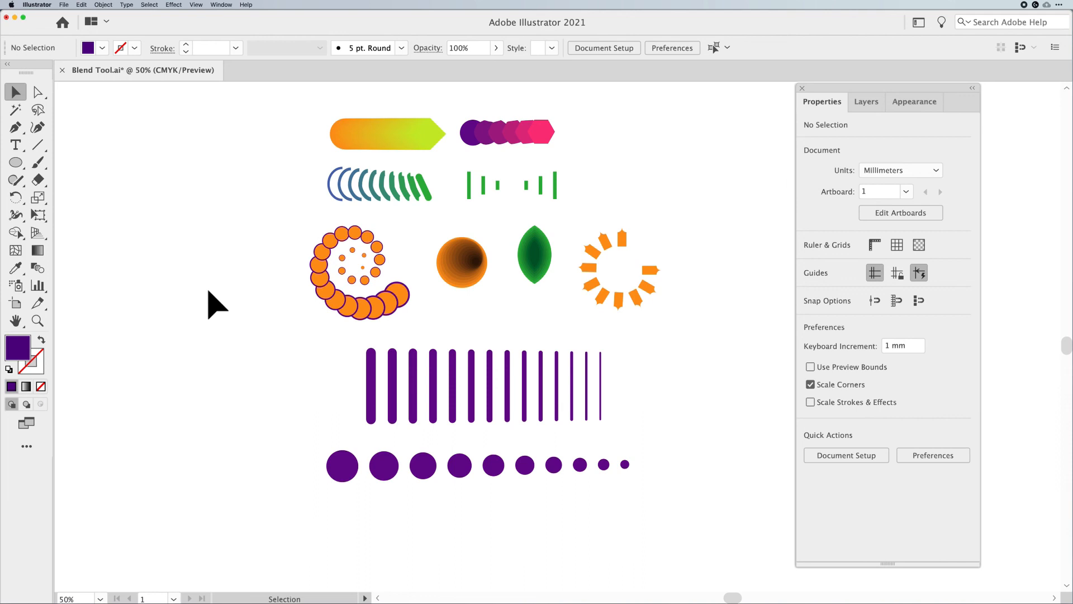
drag(216, 330, 687, 517)
click(682, 478)
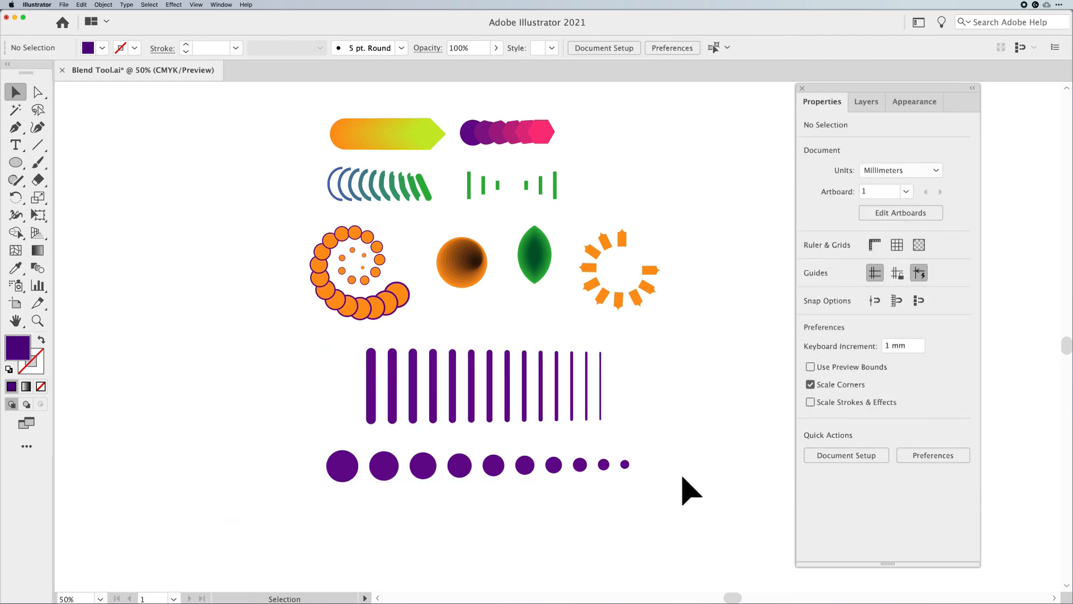